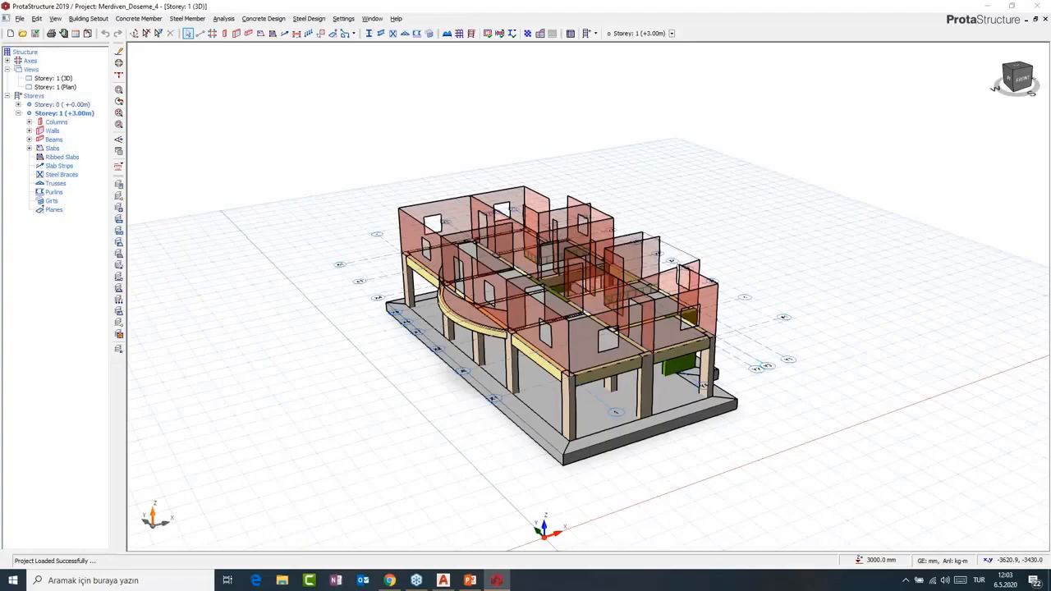
- Look over the 3D building model, view the architectural floor plan in AutoCAD, and return to ProtaStructure
middle_drag(573, 319, 552, 337)
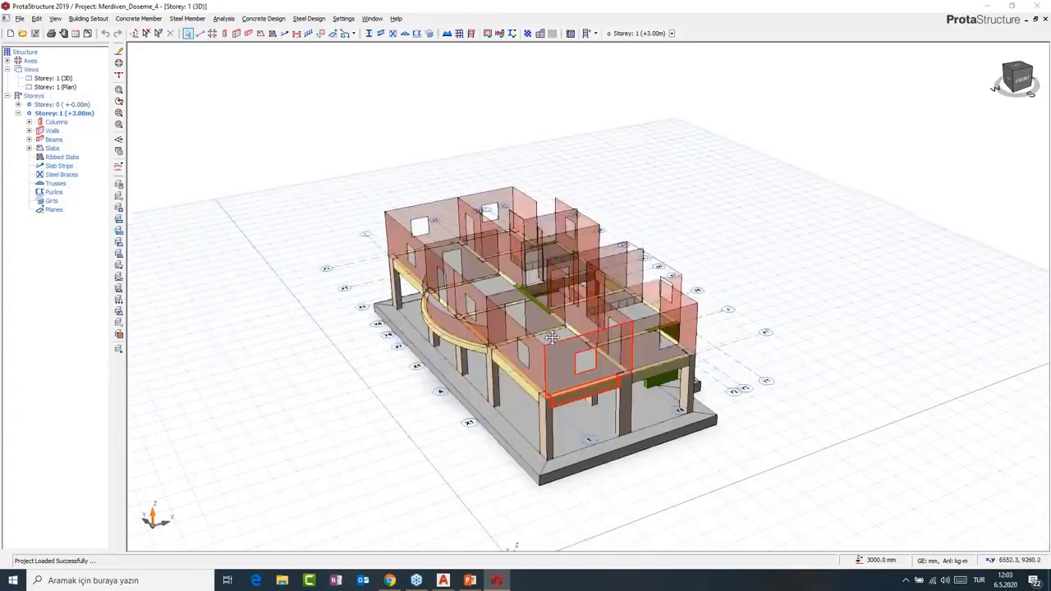
key(alt+Tab)
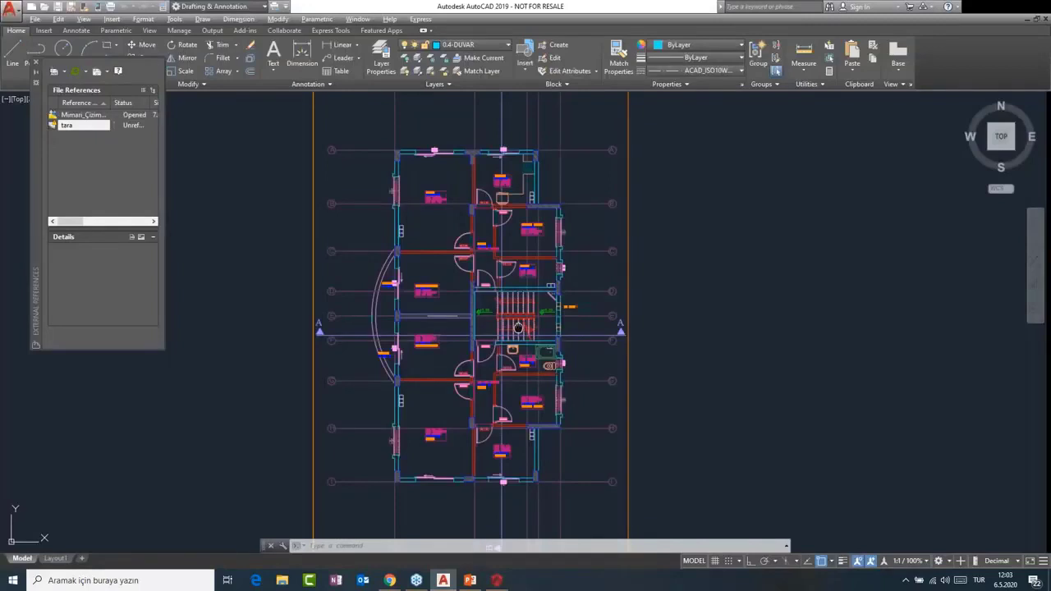
middle_drag(519, 328, 563, 318)
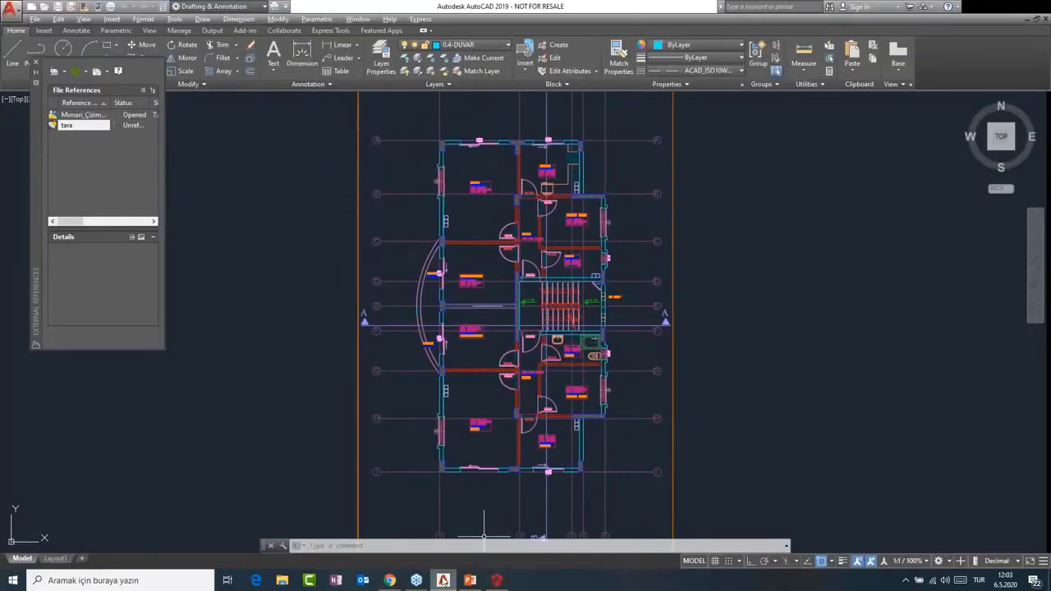
click(497, 580)
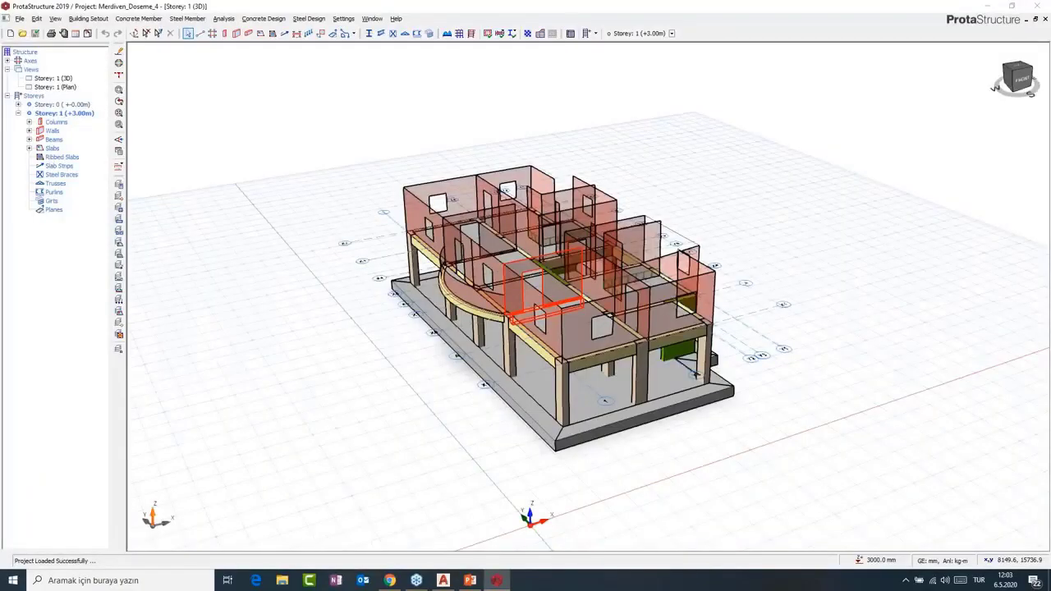
middle_drag(545, 288, 534, 297)
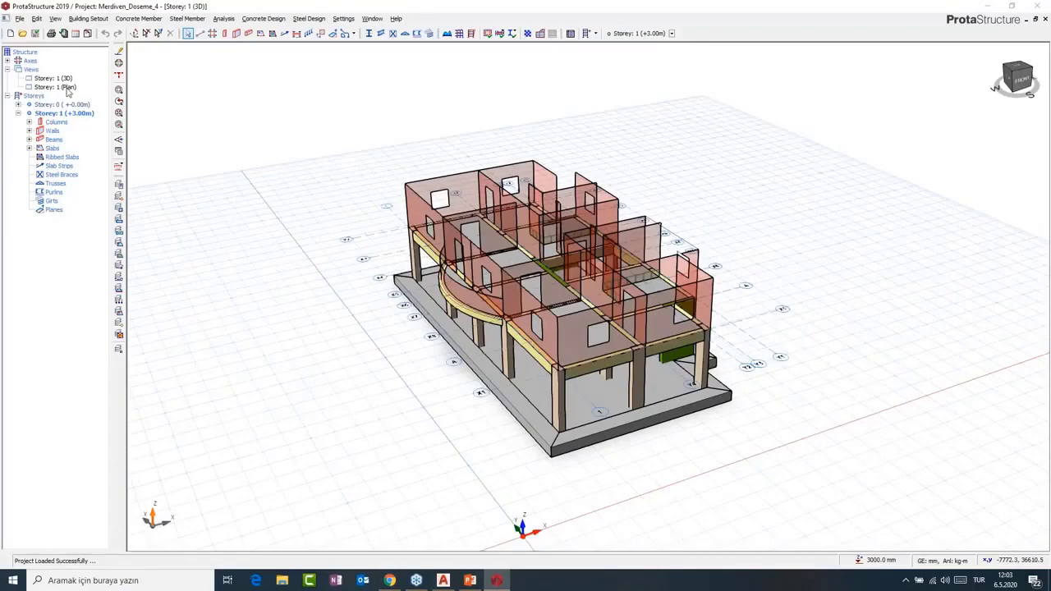
- In the Storey: 1 plan view, load the Mimari_Çizim1 DXF file as the reference drawing and turn on its display
double_click(66, 87)
click(19, 18)
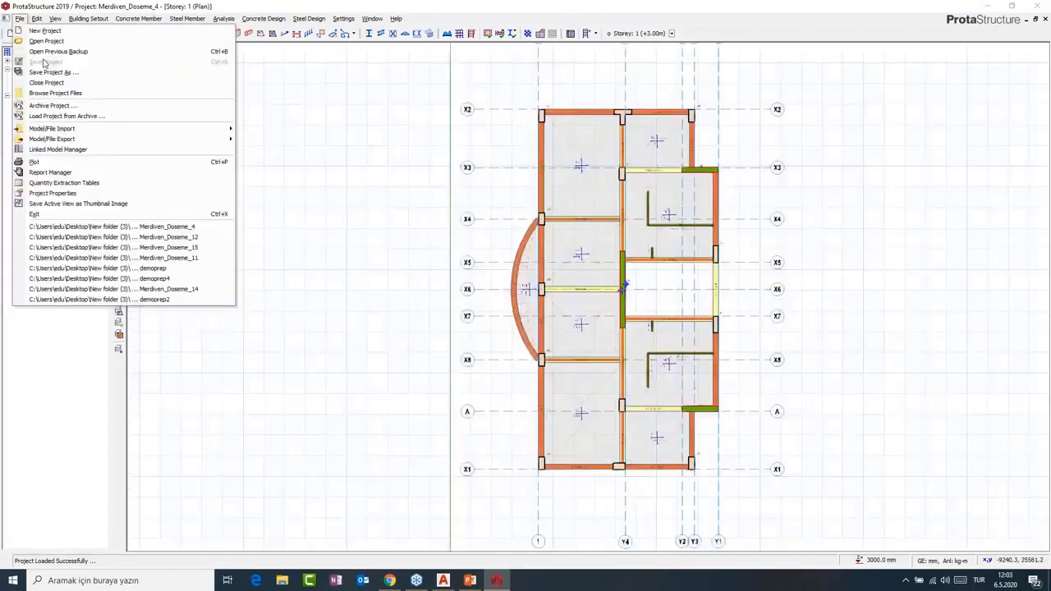
mouse_move(52, 128)
click(292, 139)
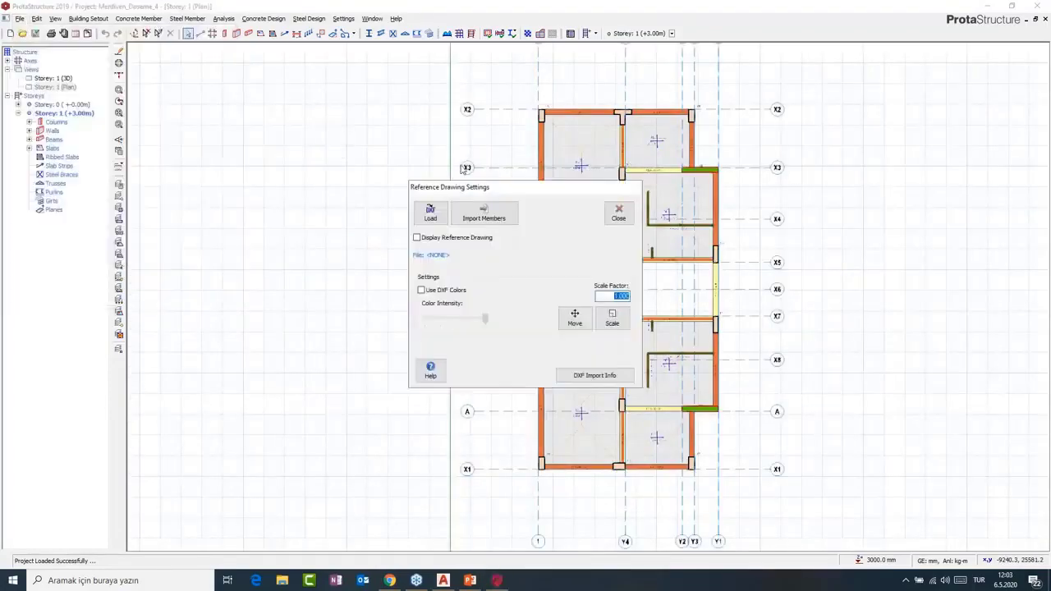
click(430, 213)
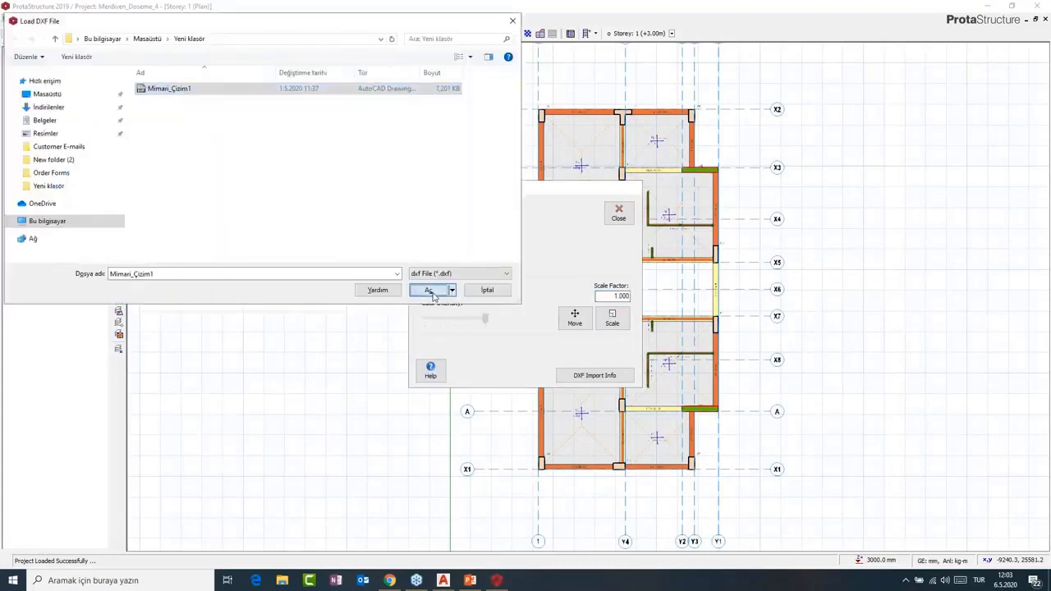
click(429, 290)
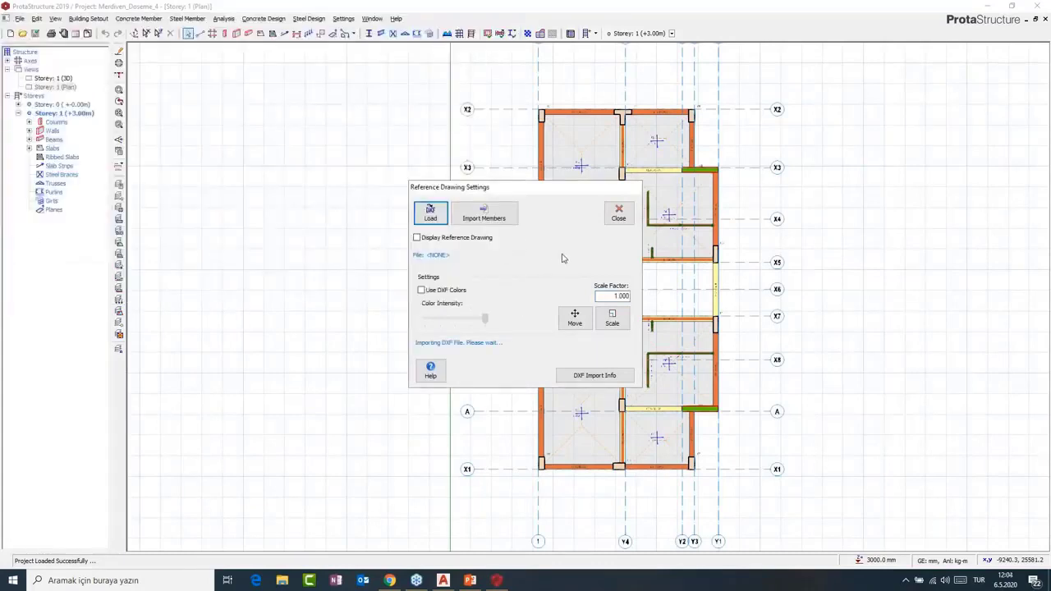
click(551, 272)
click(596, 244)
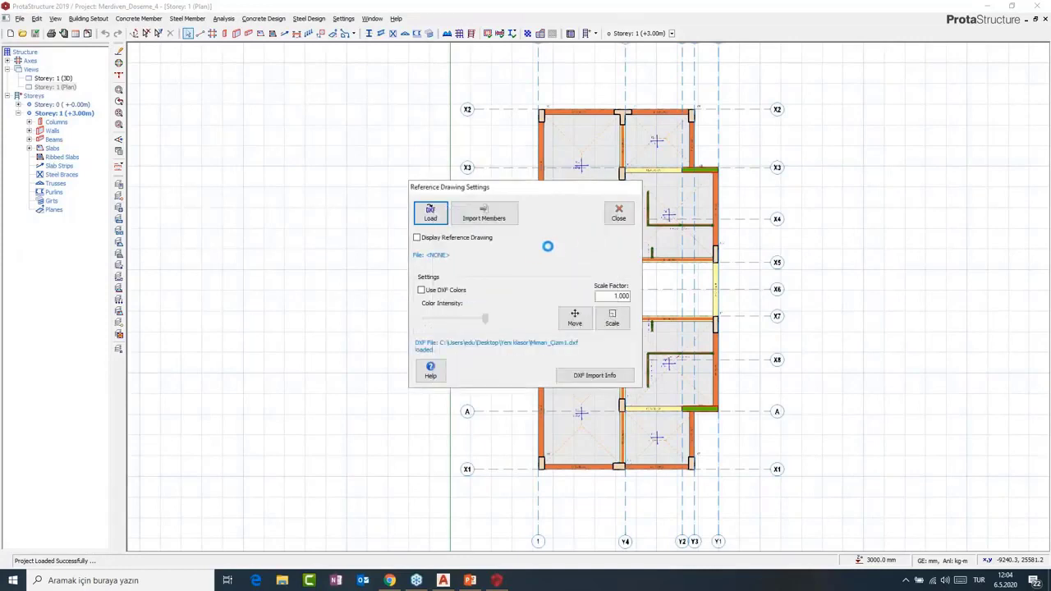
click(417, 238)
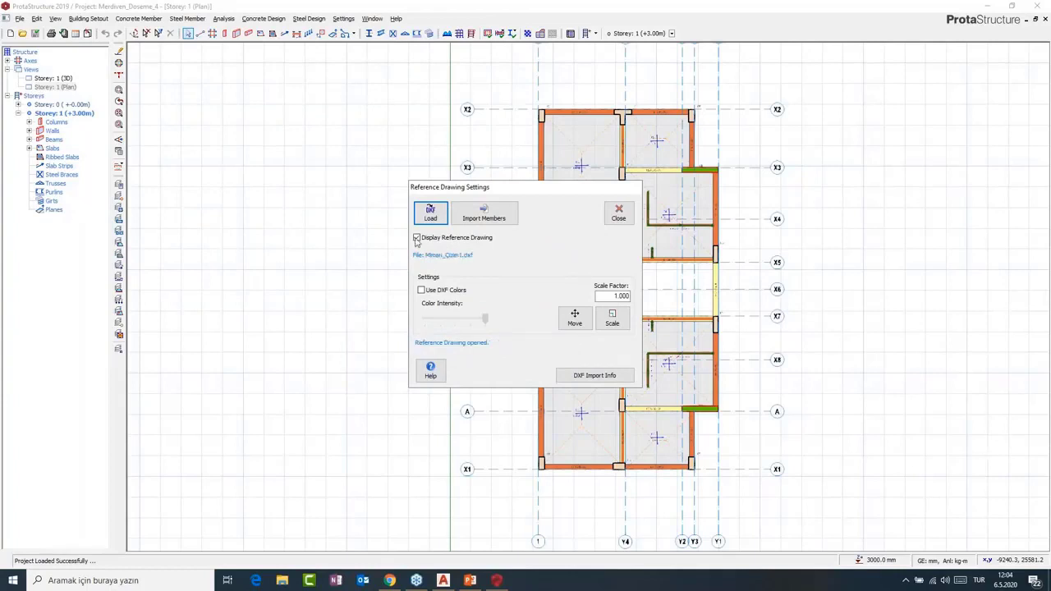
click(618, 214)
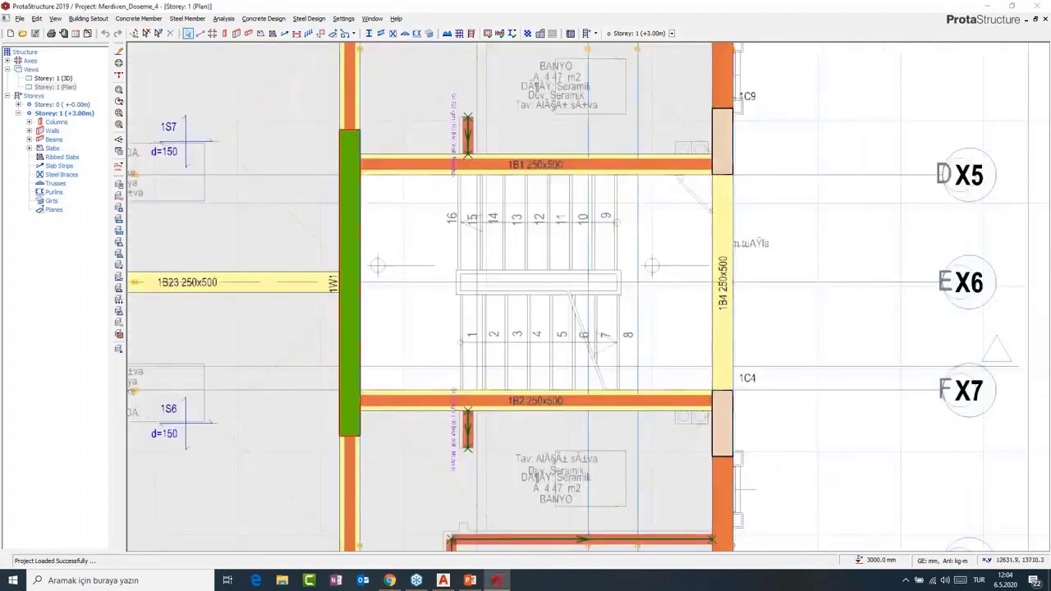
- Draw a vertical axis about 1150 mm long at the step 16 end of the upper stair flight, from the stairwell corner up to axis X5
scroll(592, 290, down, 3)
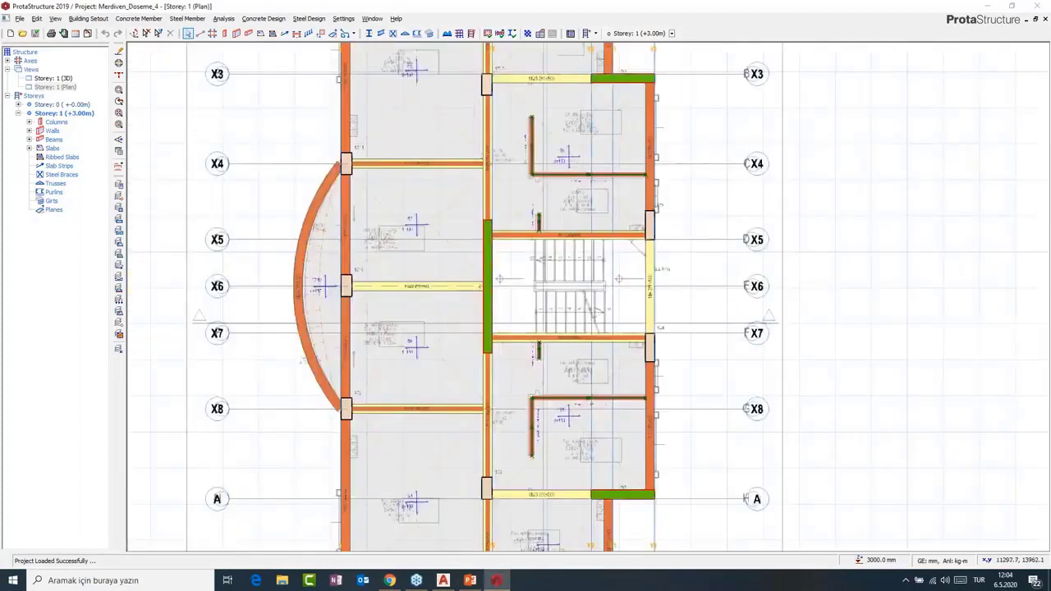
scroll(600, 285, up, 2)
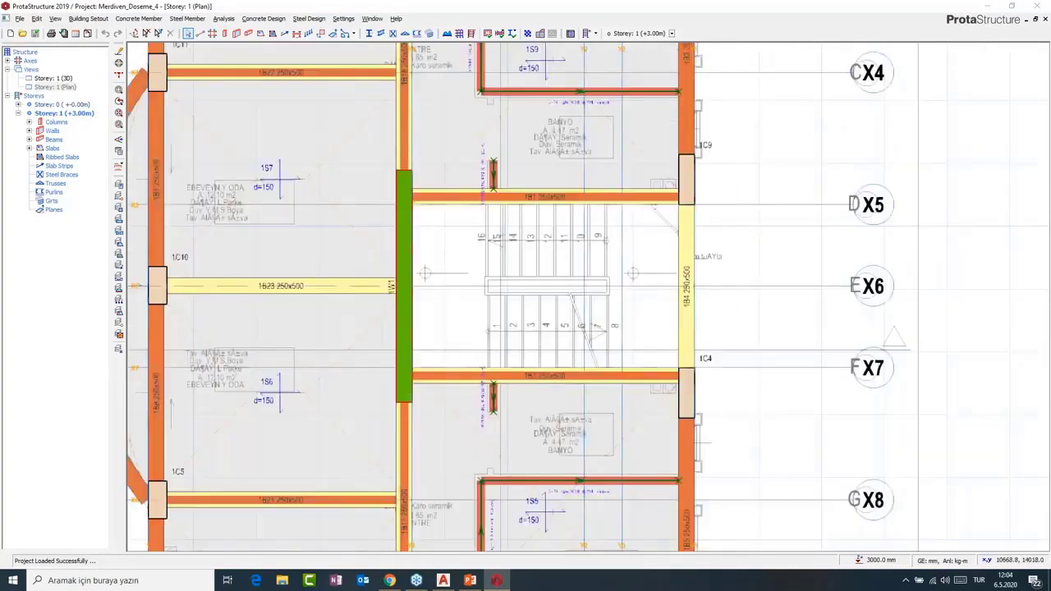
scroll(548, 284, up, 1)
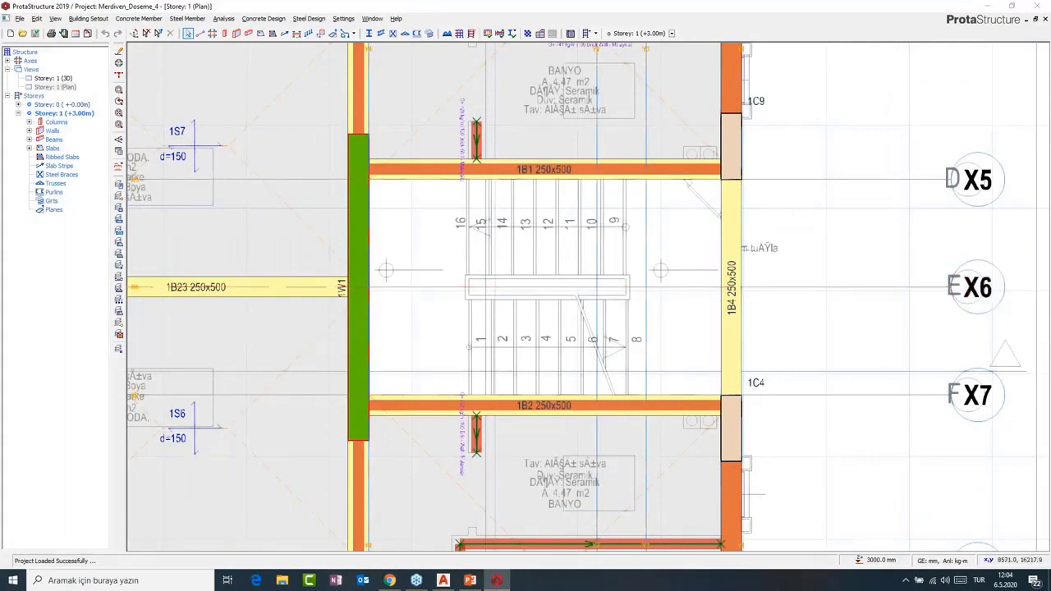
click(200, 33)
scroll(462, 180, up, 3)
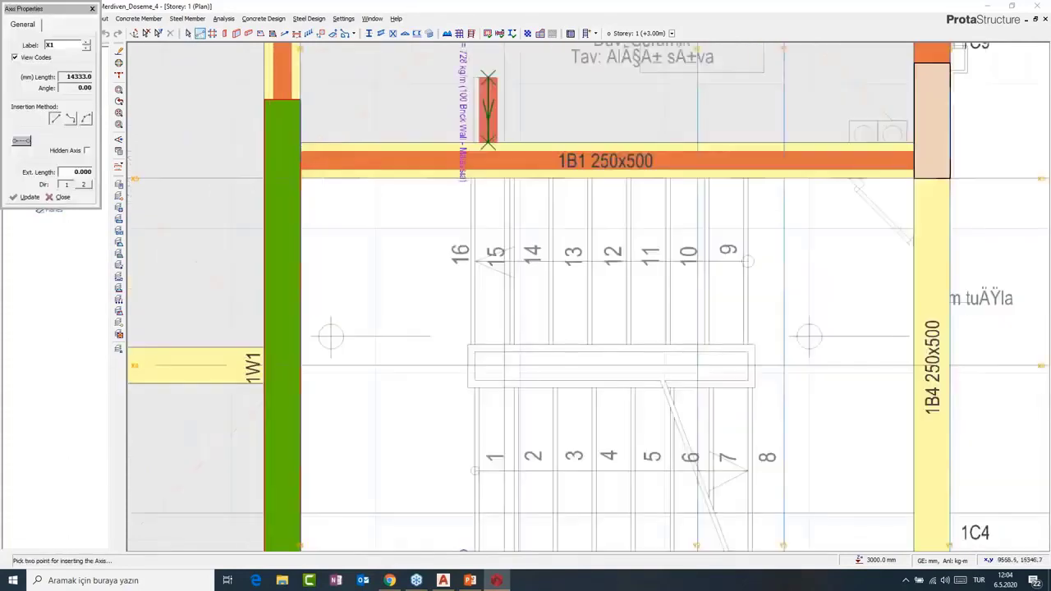
click(470, 343)
click(470, 178)
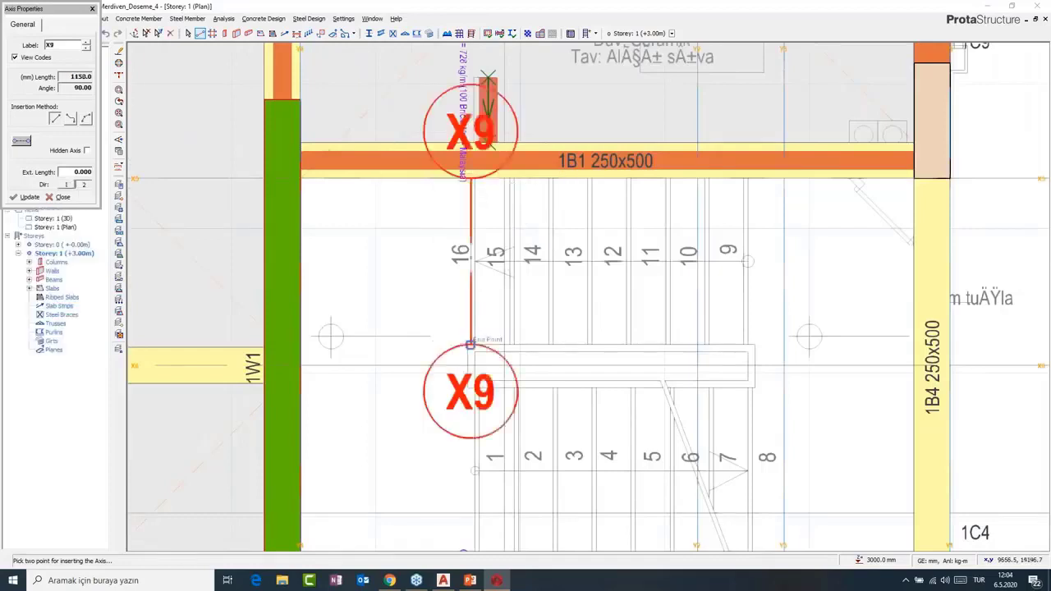
- Draw a vertical axis about 1150 mm long at the step 8 end of the lower stair flight, from the stairwell down to axis X7
middle_drag(683, 467, 575, 275)
click(645, 198)
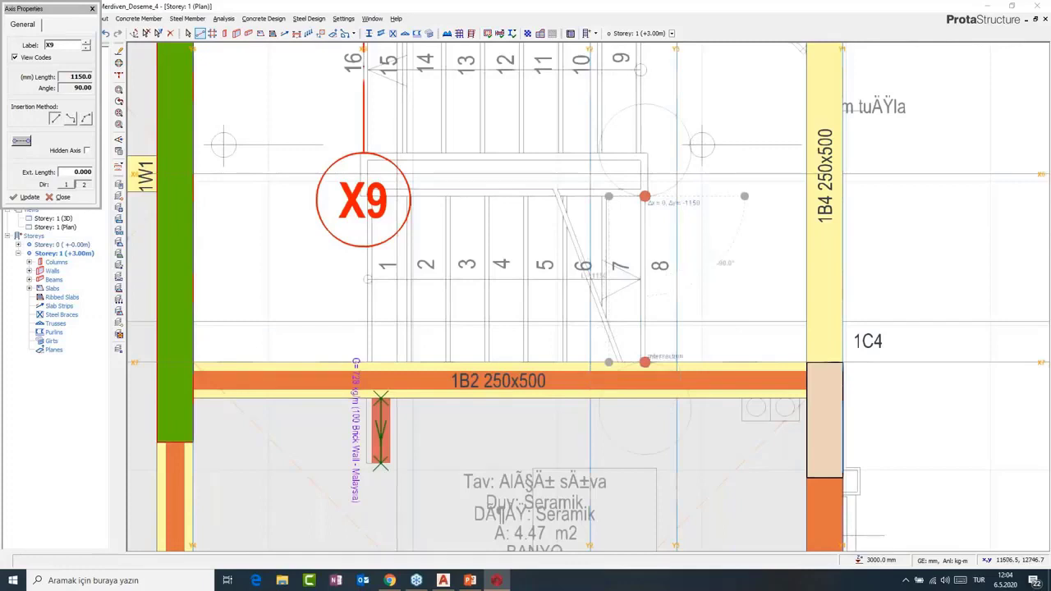
click(645, 362)
- Draw two parallel horizontal axes, each about 1890 mm long, along the long edges of the gap between the stair flights
scroll(476, 76, up, 3)
click(288, 223)
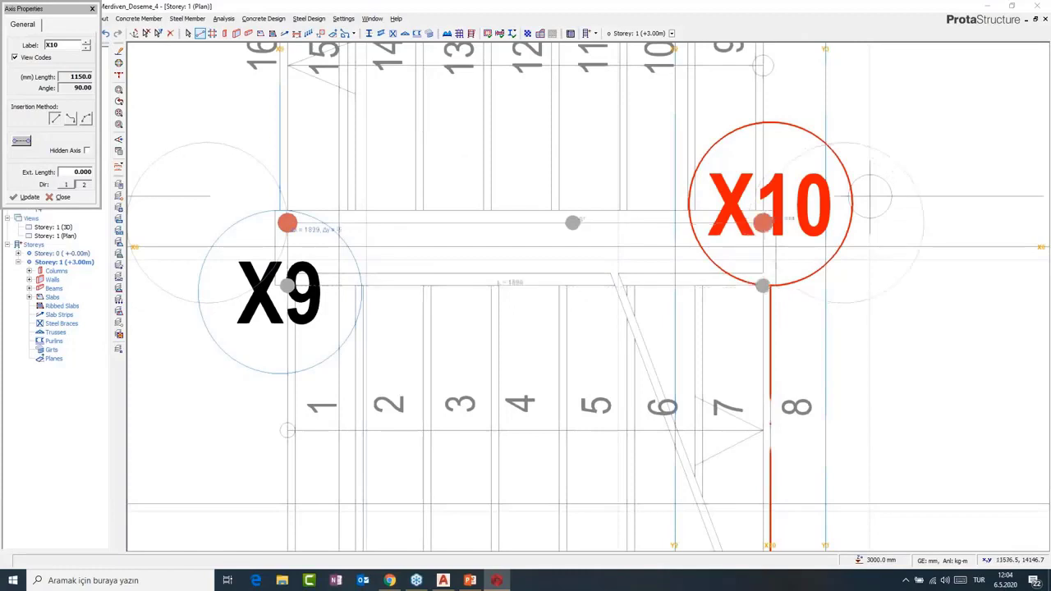
click(763, 223)
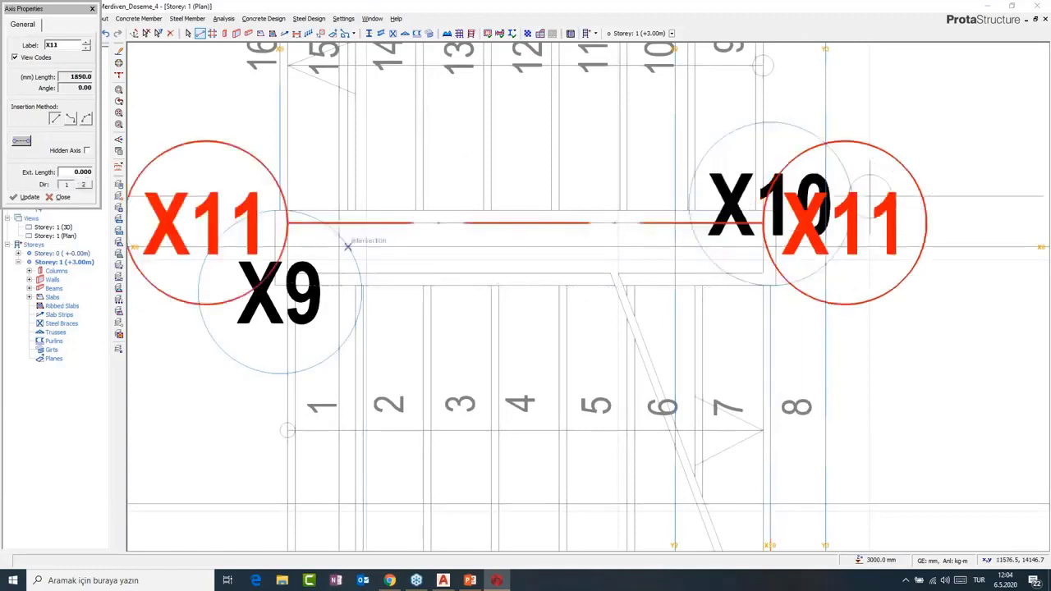
click(288, 273)
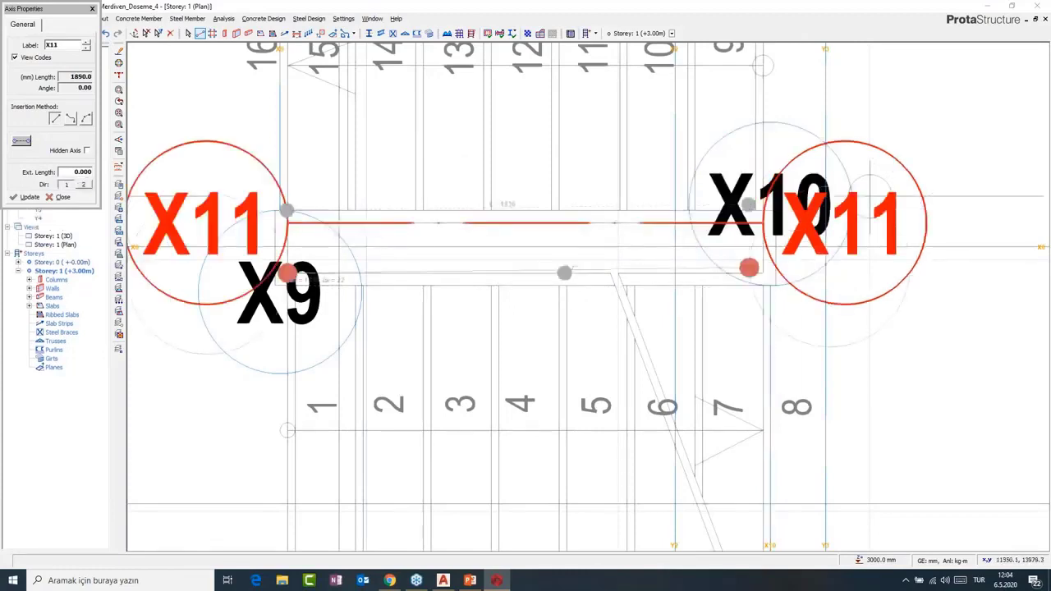
click(763, 274)
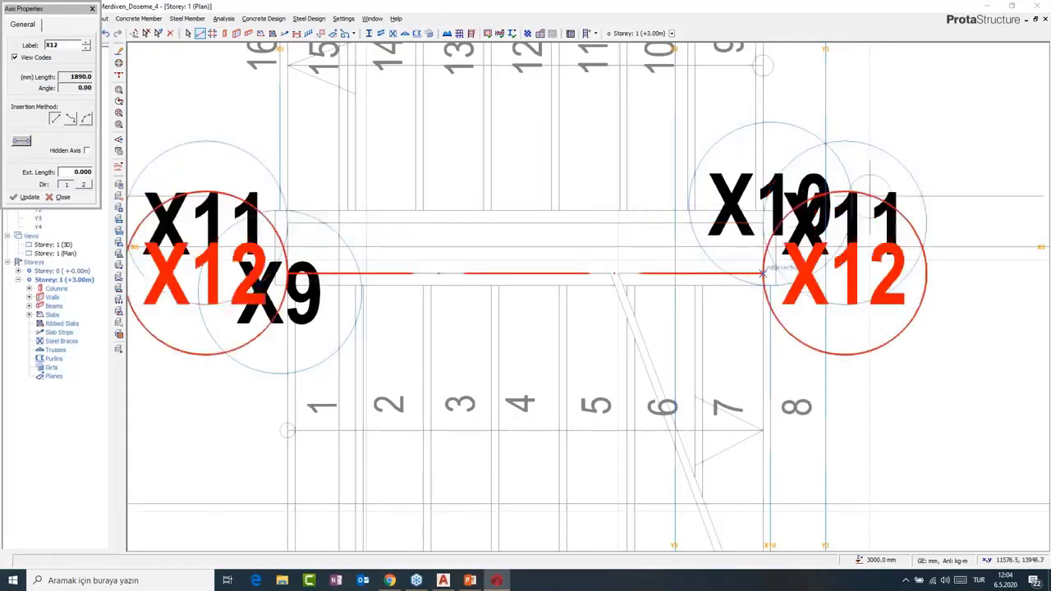
key(Escape)
- Stretch axes X11 and X12 at both ends, past beam 1B4 on one side and wall 1W1 on the other
scroll(697, 343, down, 2)
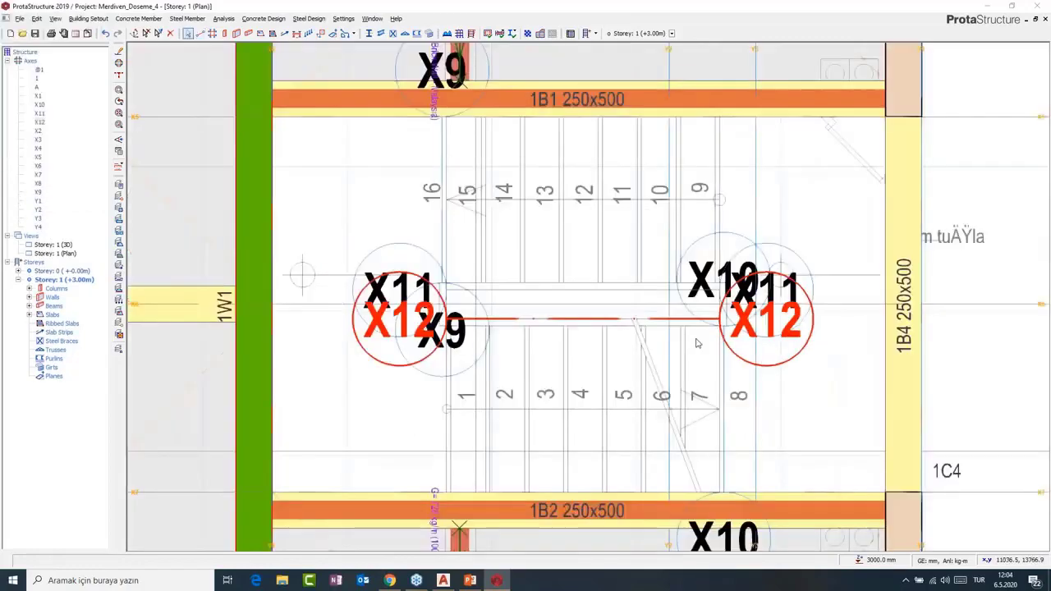
scroll(697, 344, down, 3)
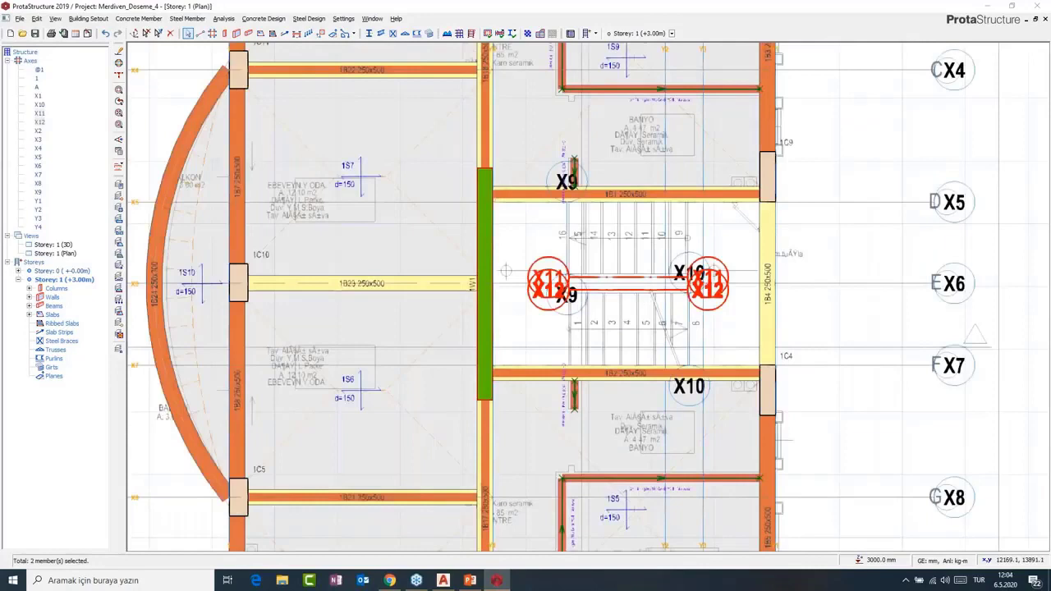
ctrl+click(710, 286)
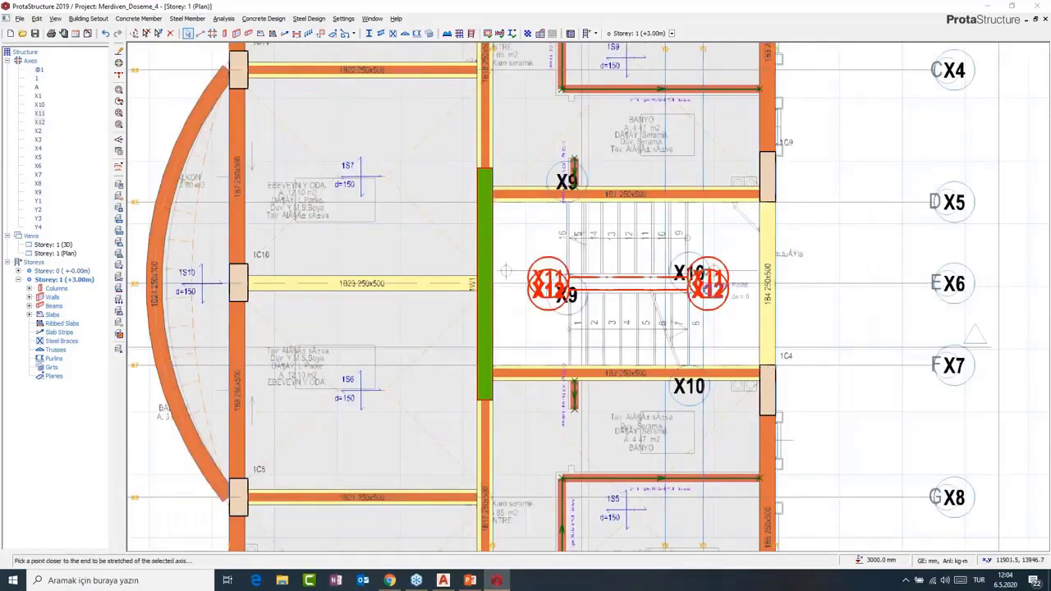
click(839, 285)
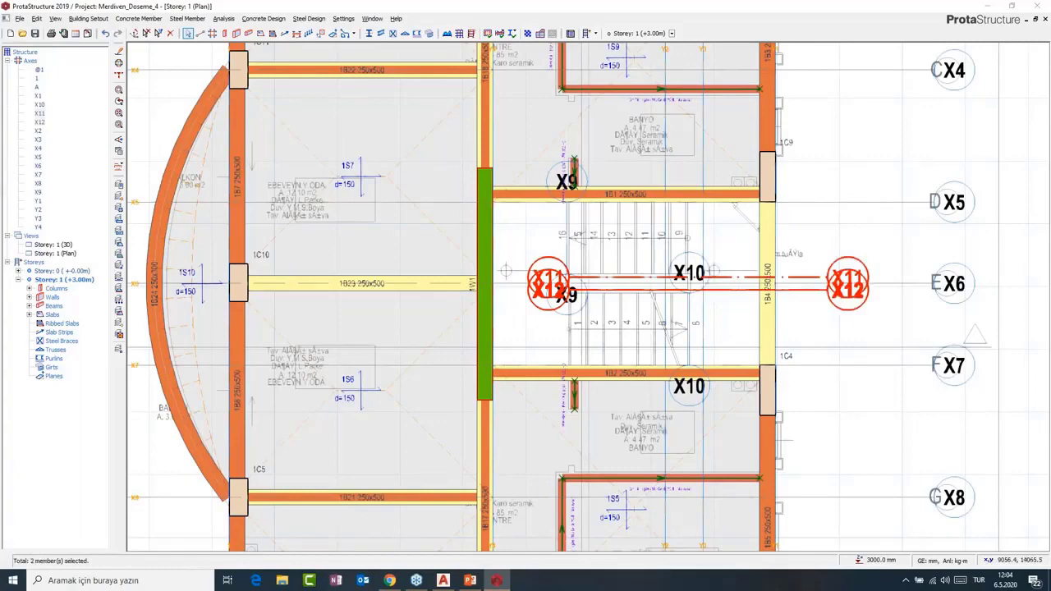
ctrl+click(571, 315)
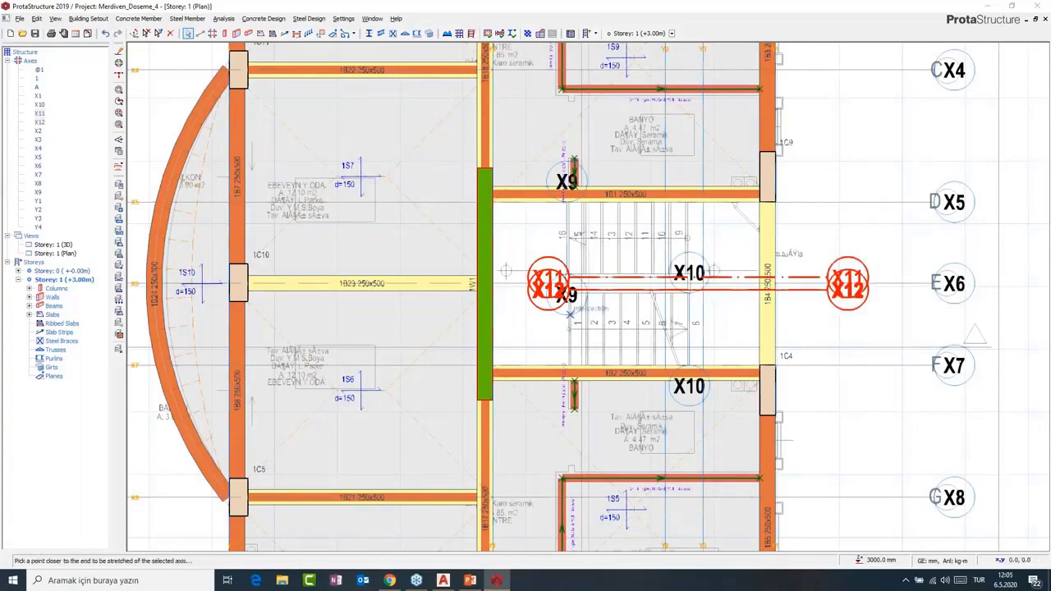
click(403, 285)
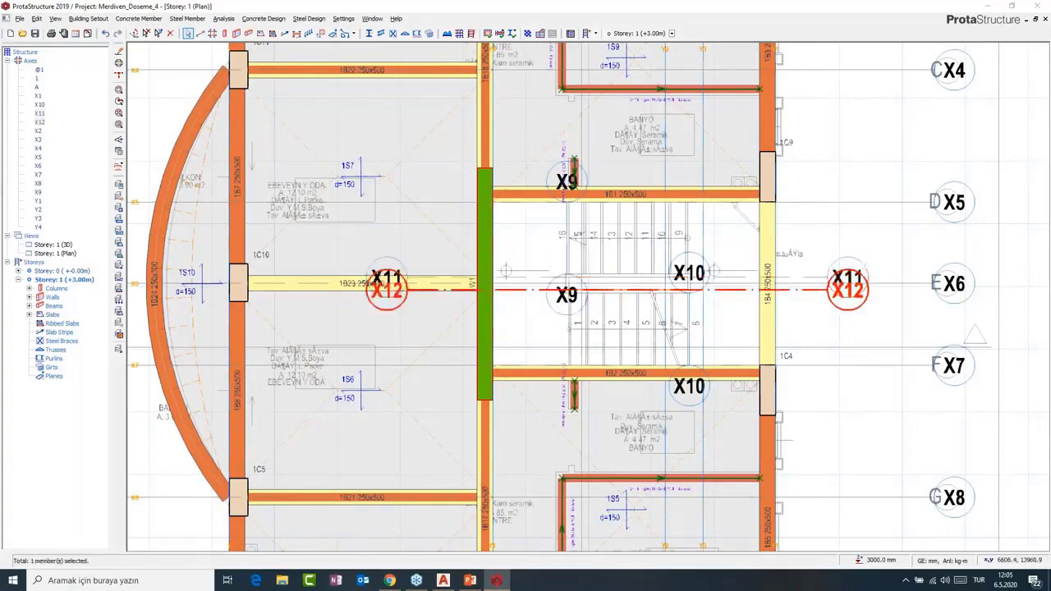
- Stretch the upper ends of axes X9 and X10 past beam 1B1 to the partition wall below slab 1S9
ctrl+click(689, 329)
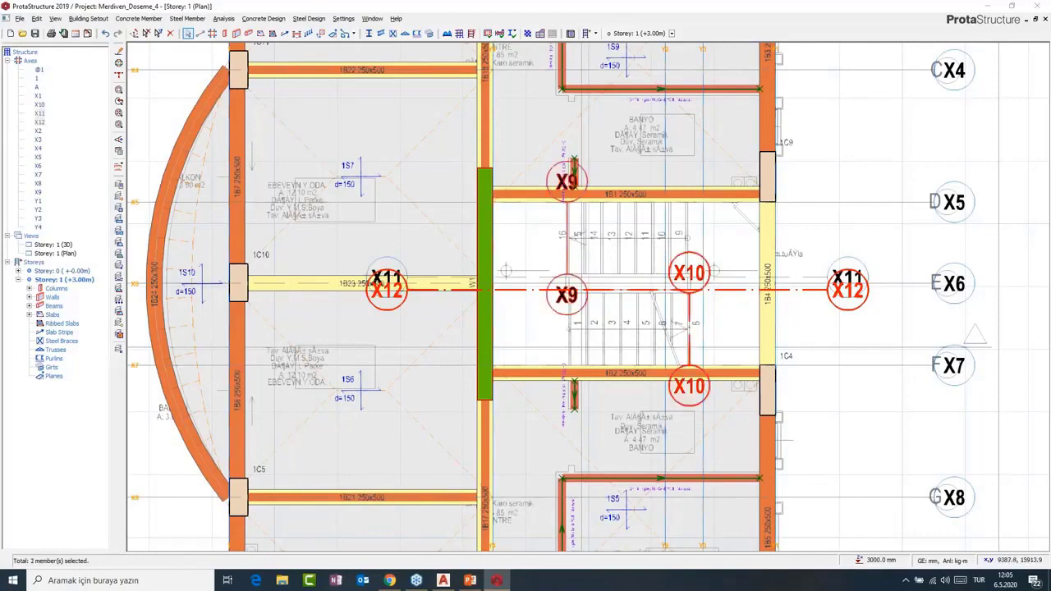
right_click(560, 169)
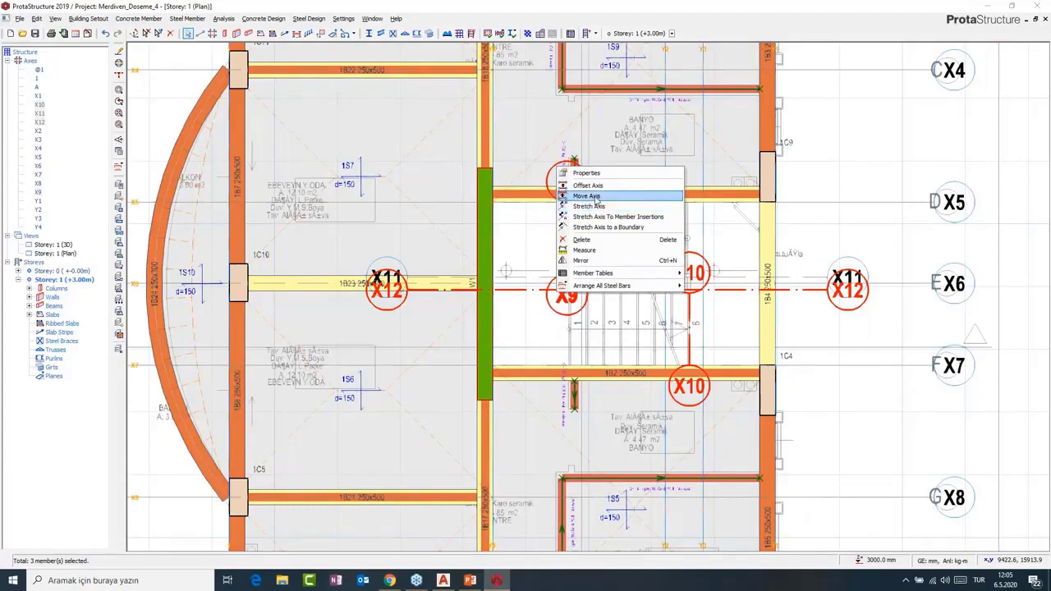
click(596, 203)
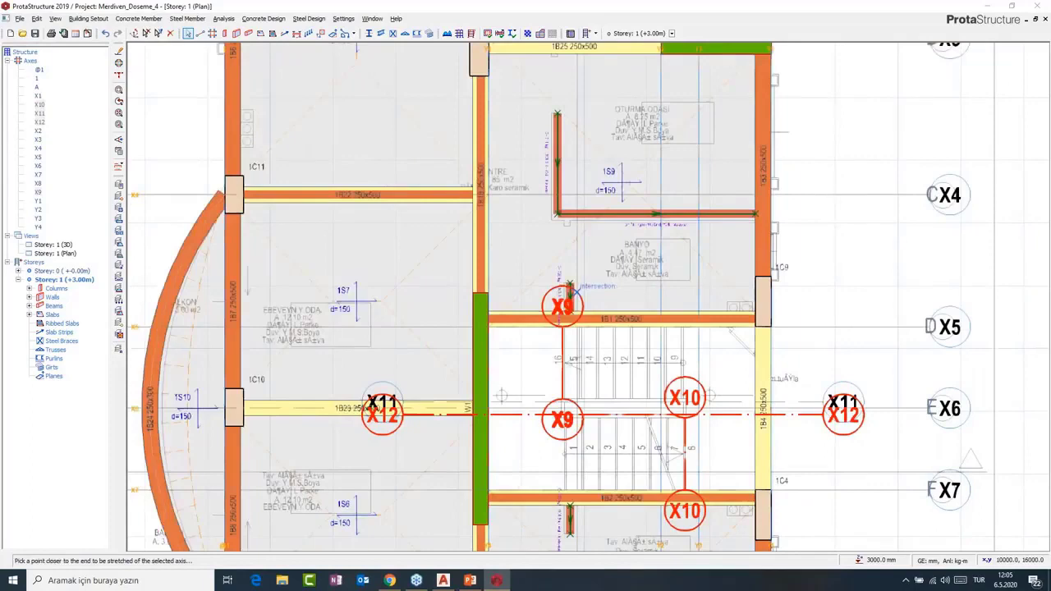
click(685, 389)
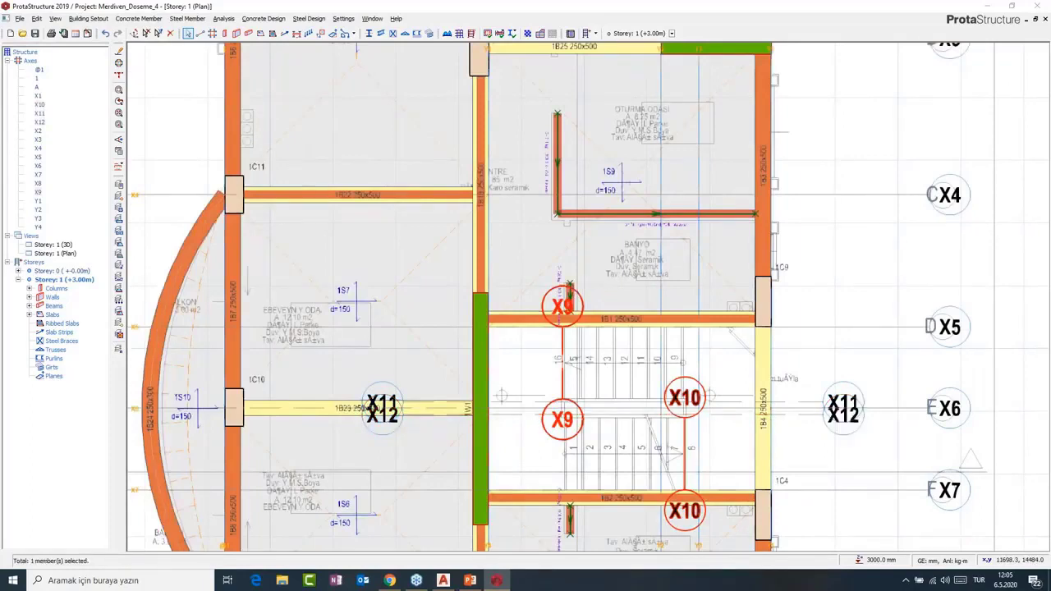
drag(670, 377, 658, 214)
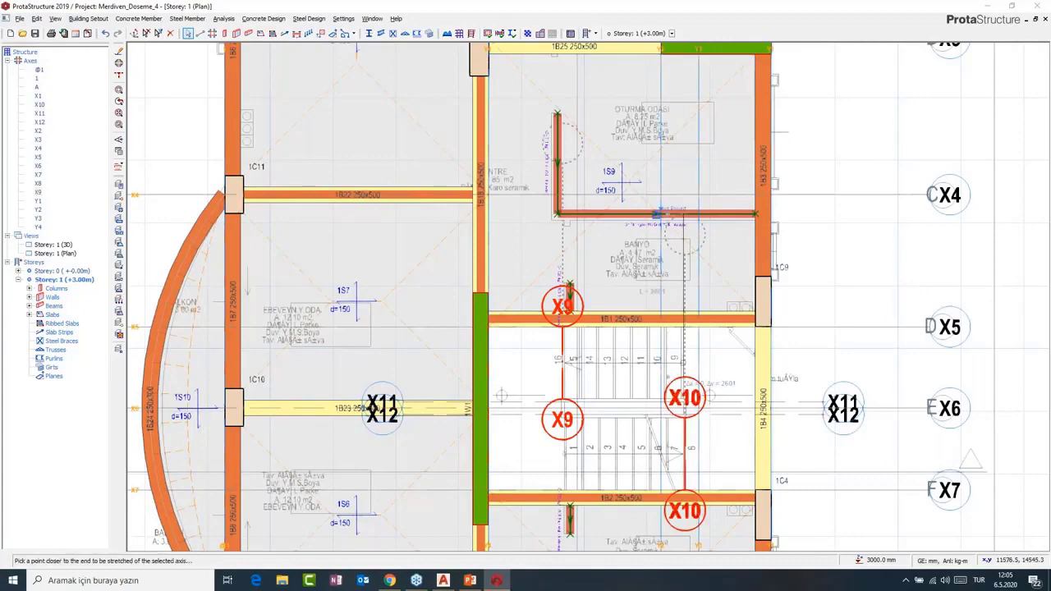
click(658, 215)
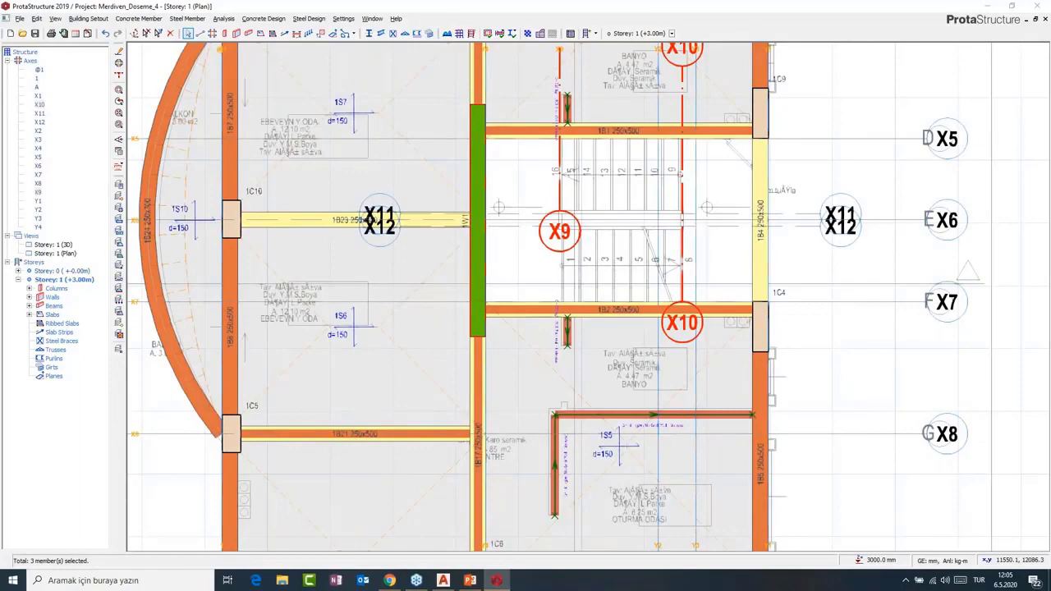
- Stretch the lower ends of axes X9 and X10 past beam 1B2 towards the partition wall above slab 1S5
middle_drag(689, 343, 661, 233)
right_click(660, 229)
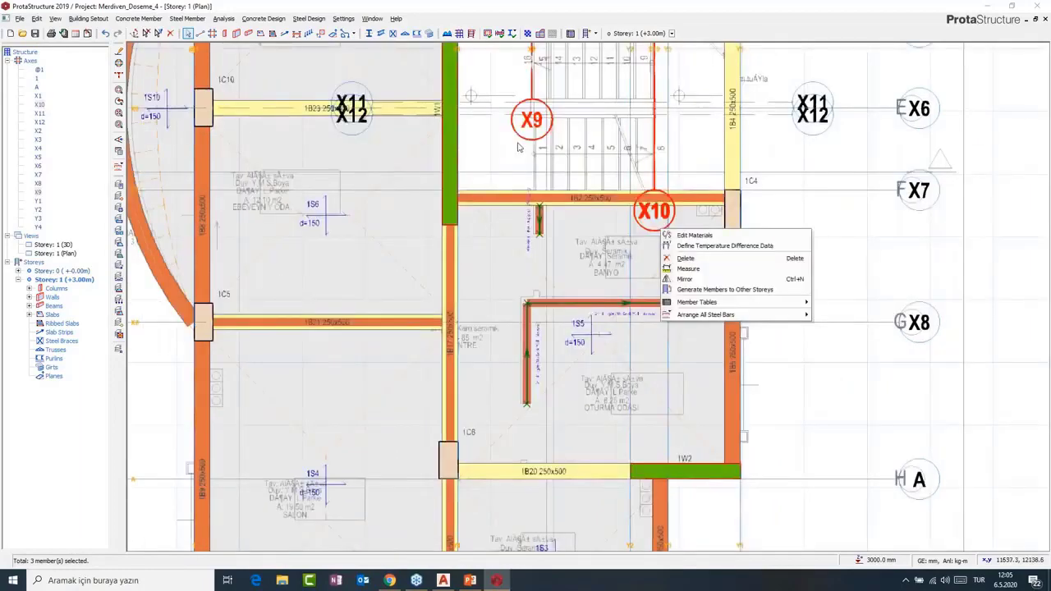
key(Escape)
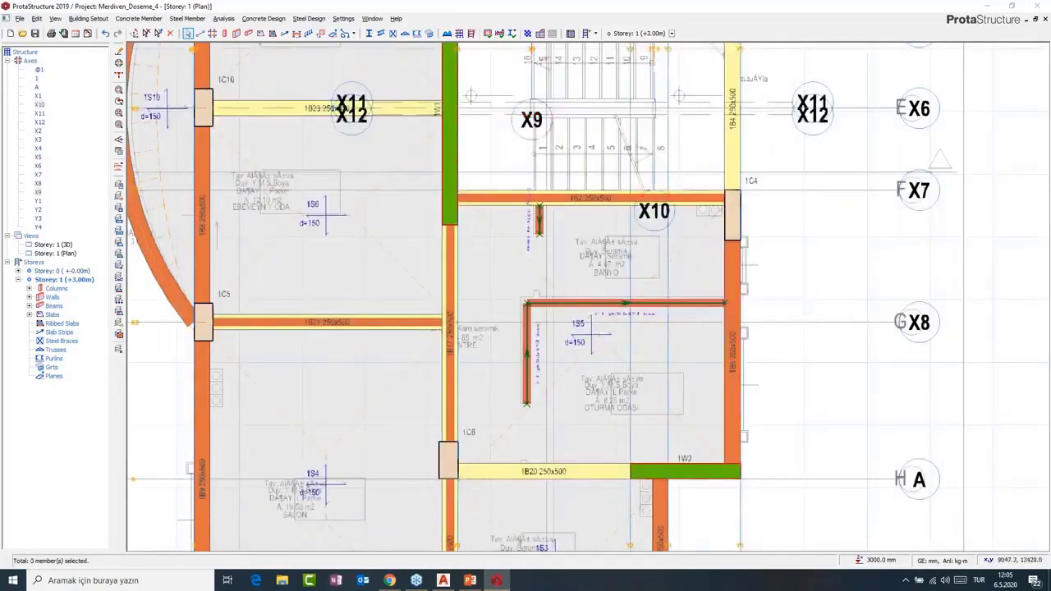
right_click(656, 231)
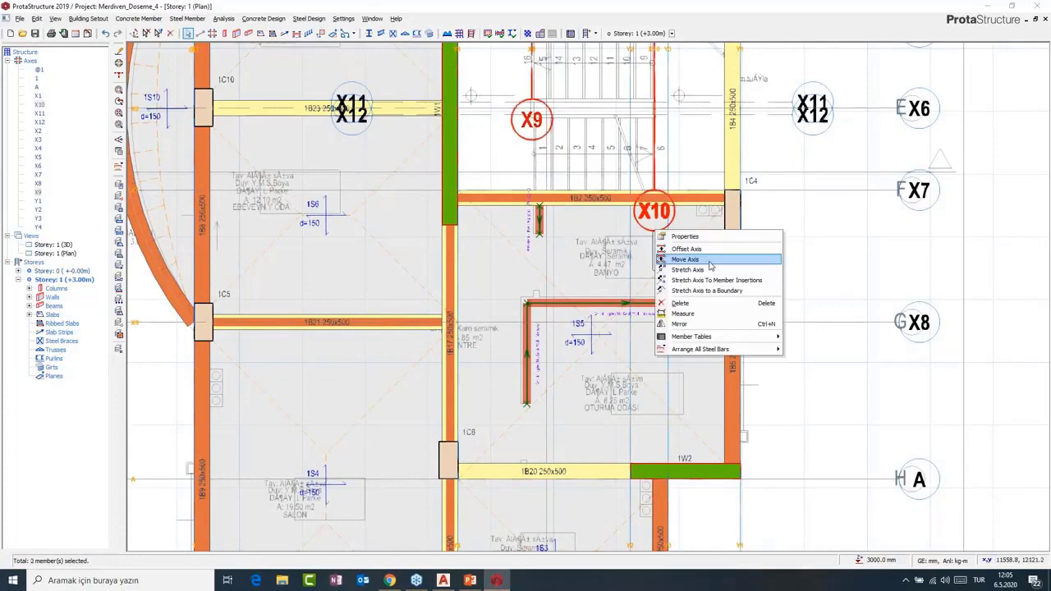
click(705, 269)
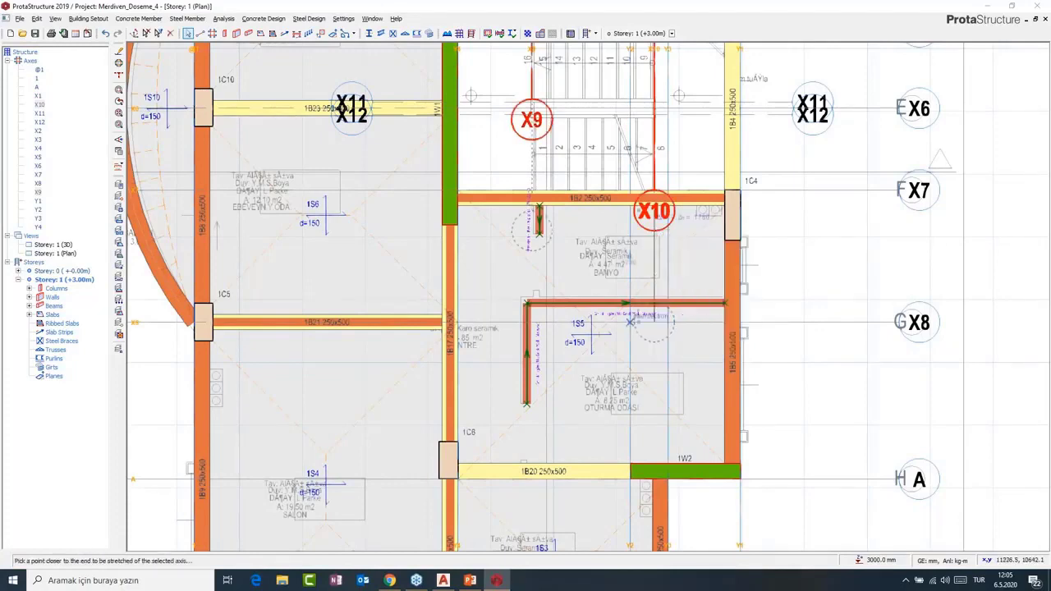
click(631, 323)
middle_drag(580, 248, 556, 445)
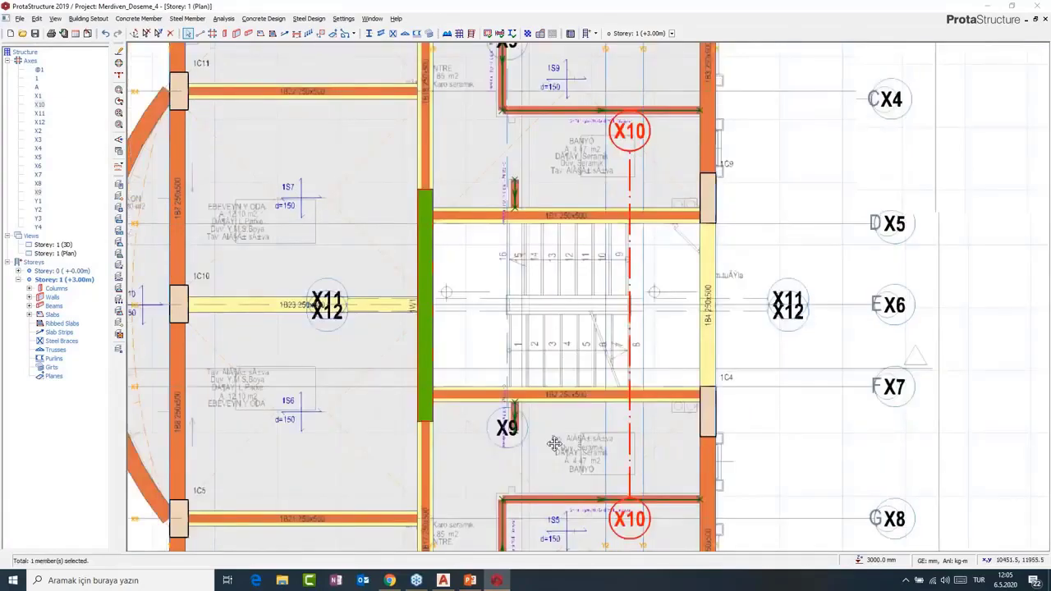
- Review the Room load's layers in the slab additional load library and close it without changes
scroll(630, 330, up, 3)
scroll(488, 287, up, 2)
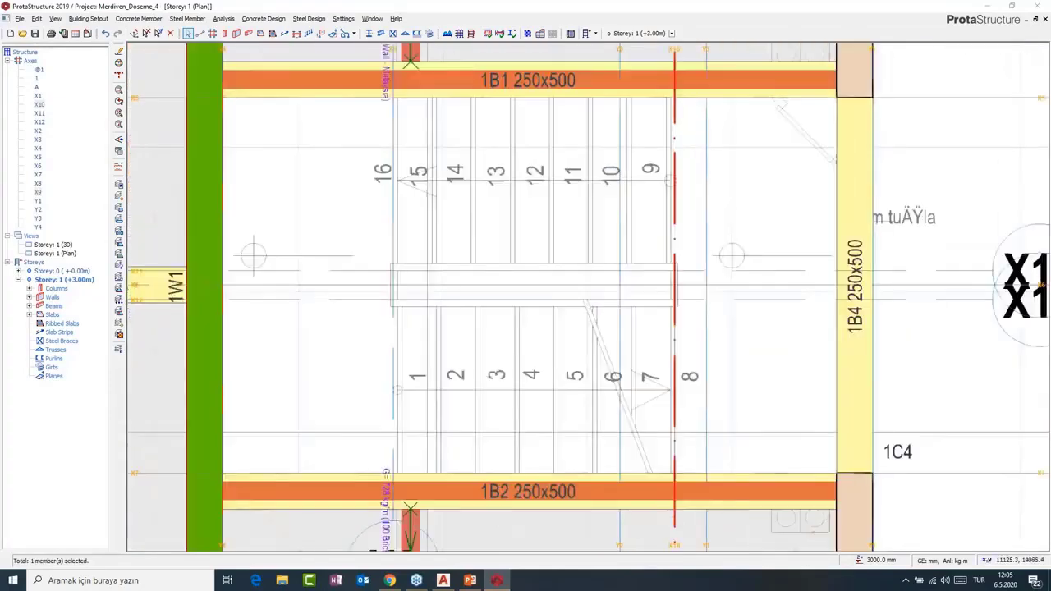
middle_drag(353, 361, 359, 340)
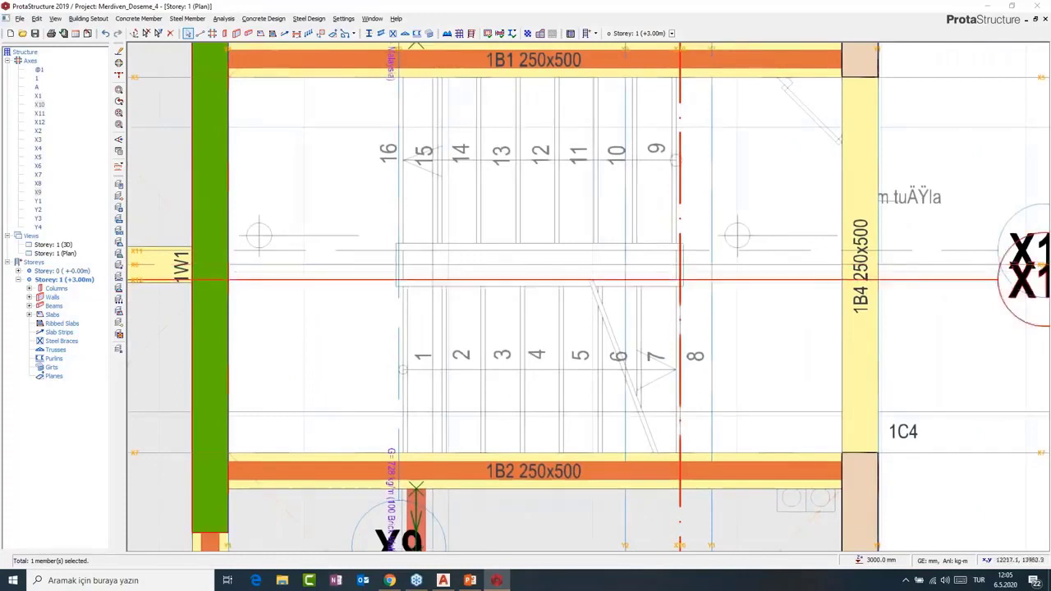
middle_drag(731, 307, 745, 306)
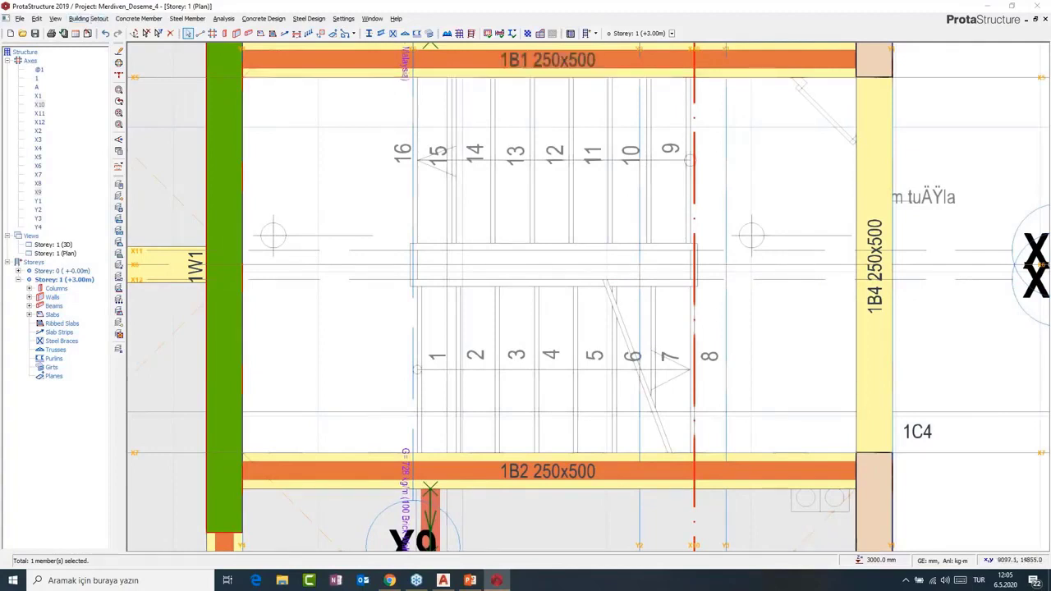
click(88, 18)
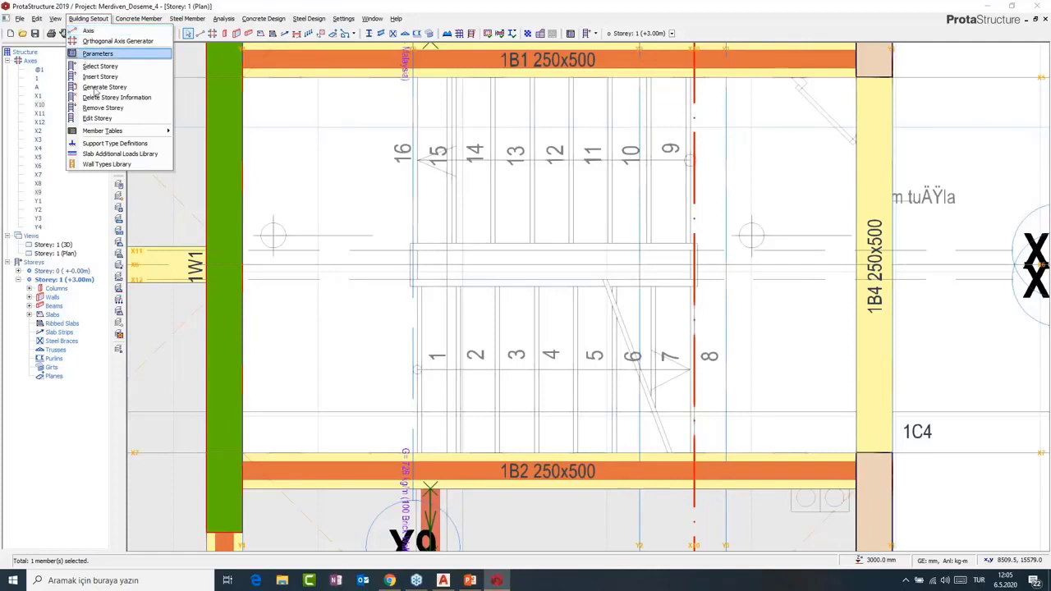
click(314, 195)
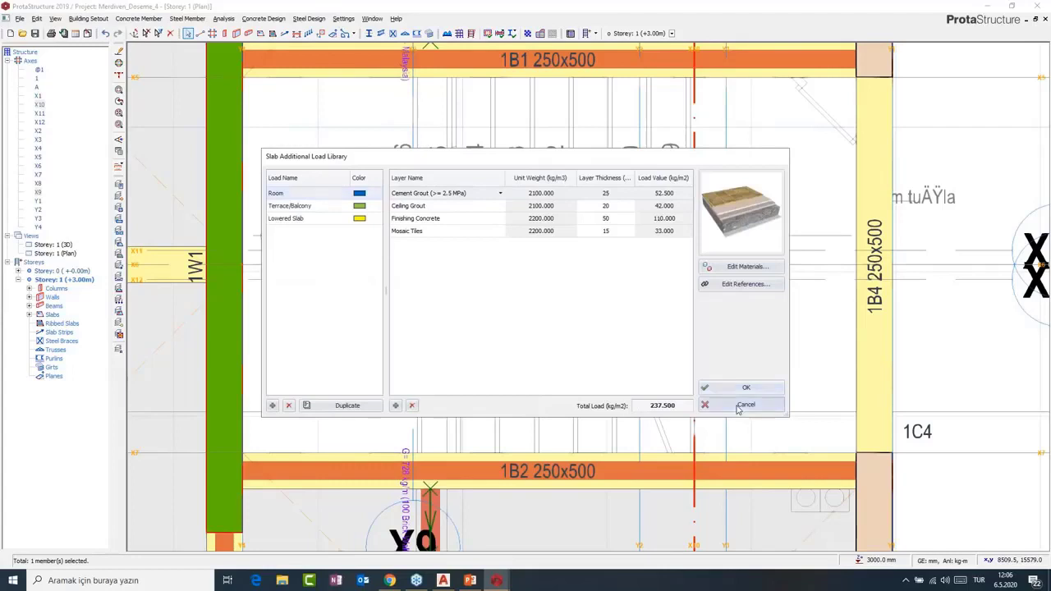
click(744, 404)
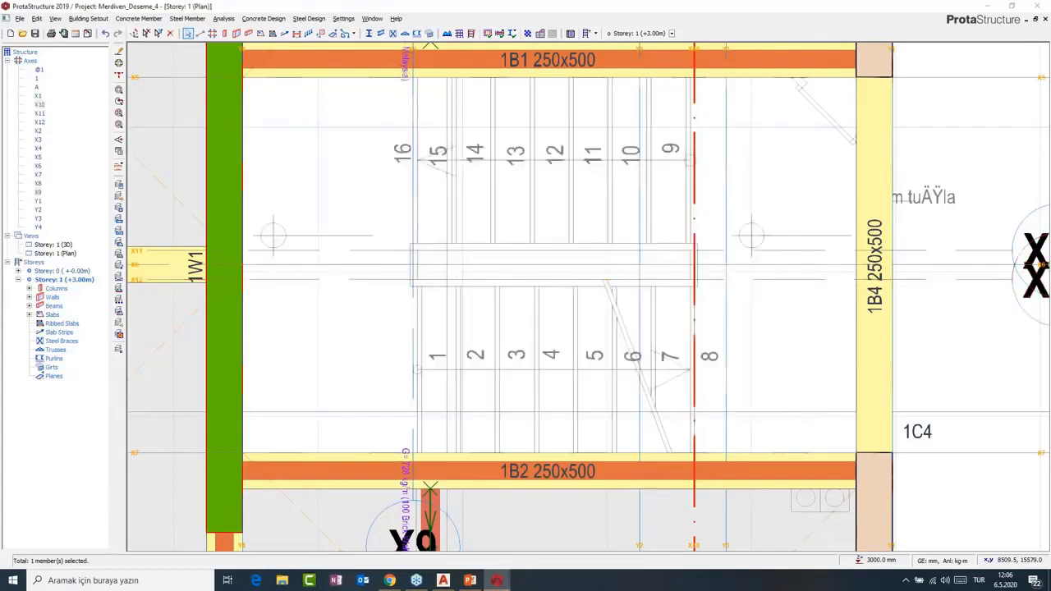
- Start a new slab with a dead load of 0.2 and an imposed load of 0.2
click(260, 33)
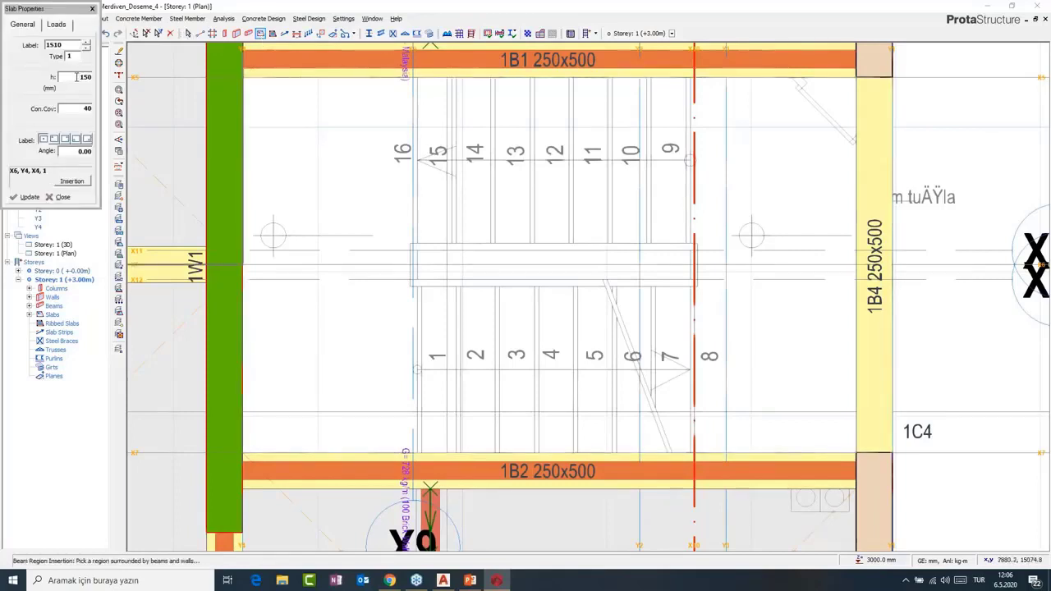
click(56, 26)
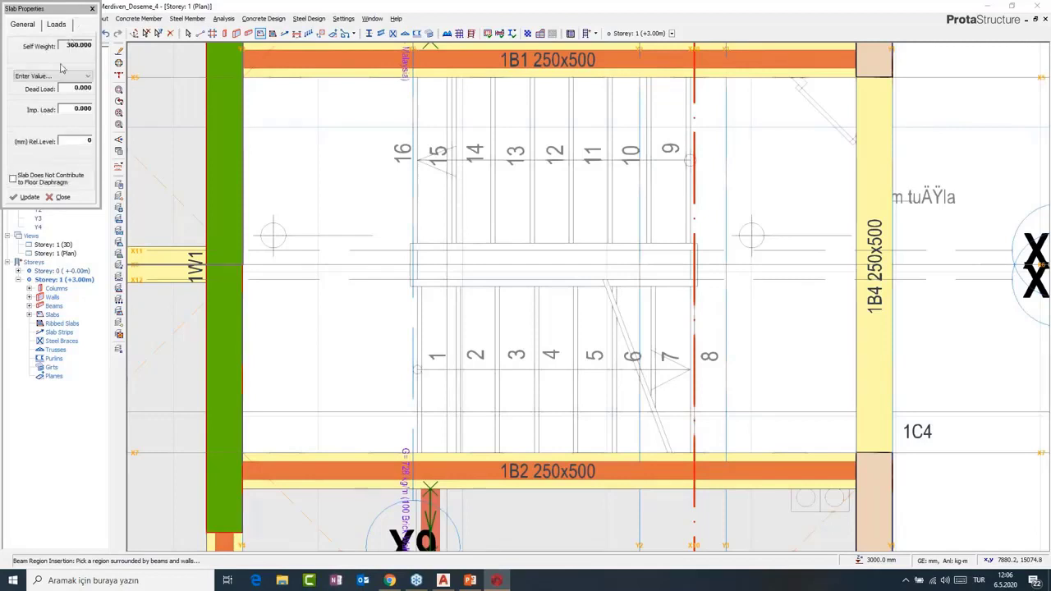
double_click(75, 89)
text(0.2)
double_click(82, 110)
text(0.2)
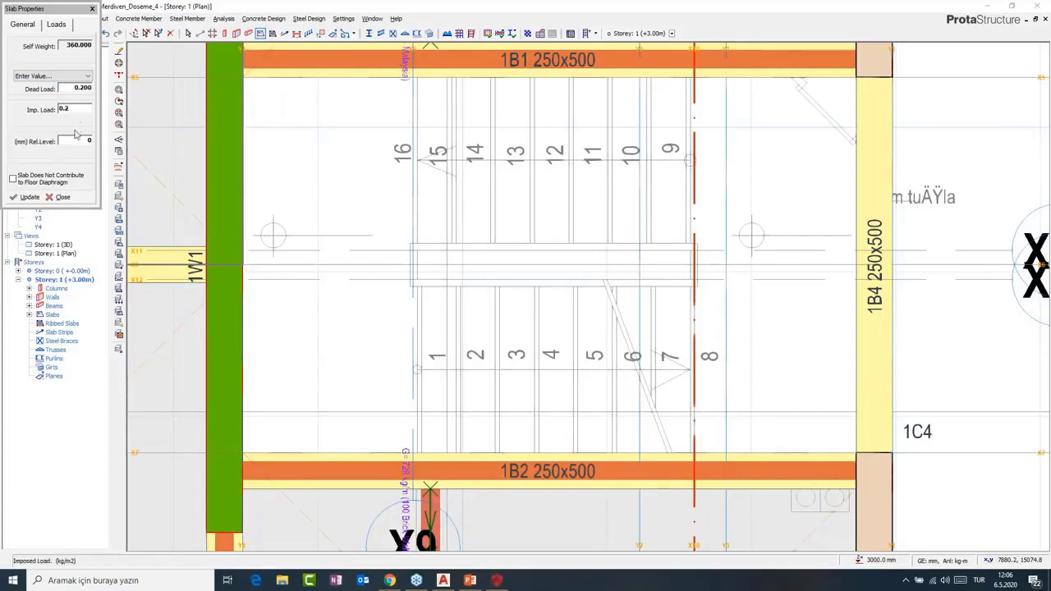
- Insert a 150 mm landing slab by Pick Points between wall 1W1 and axis X9, from axis X5 to X7, and clear the picked axes
click(23, 27)
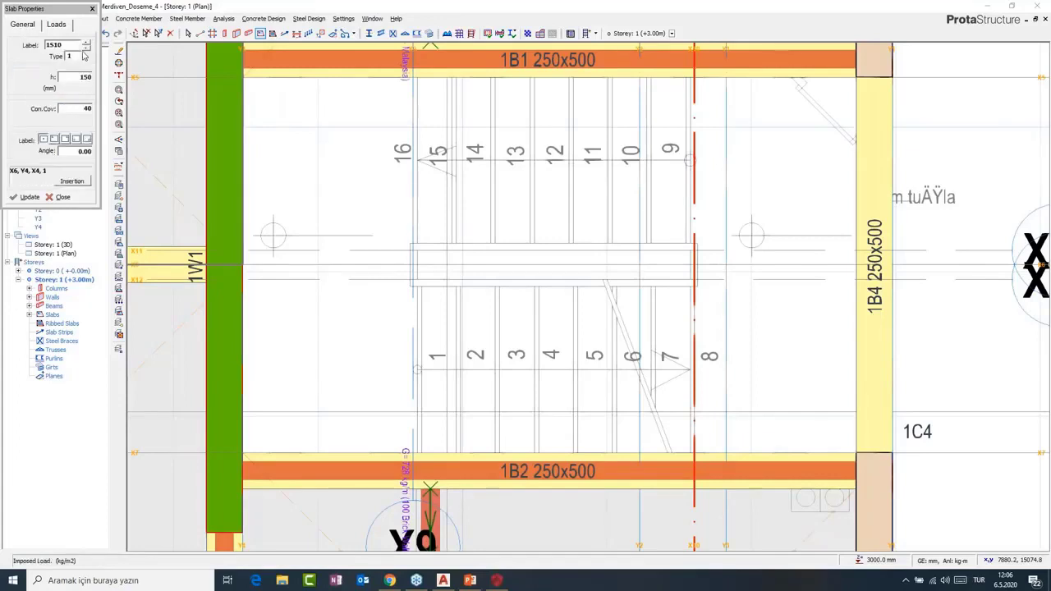
click(81, 181)
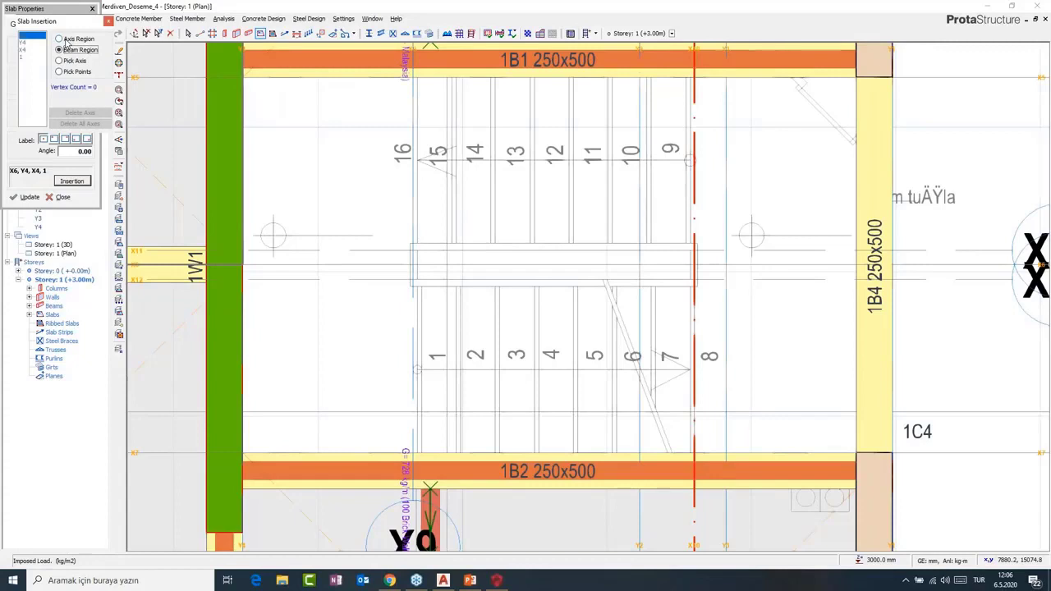
click(64, 72)
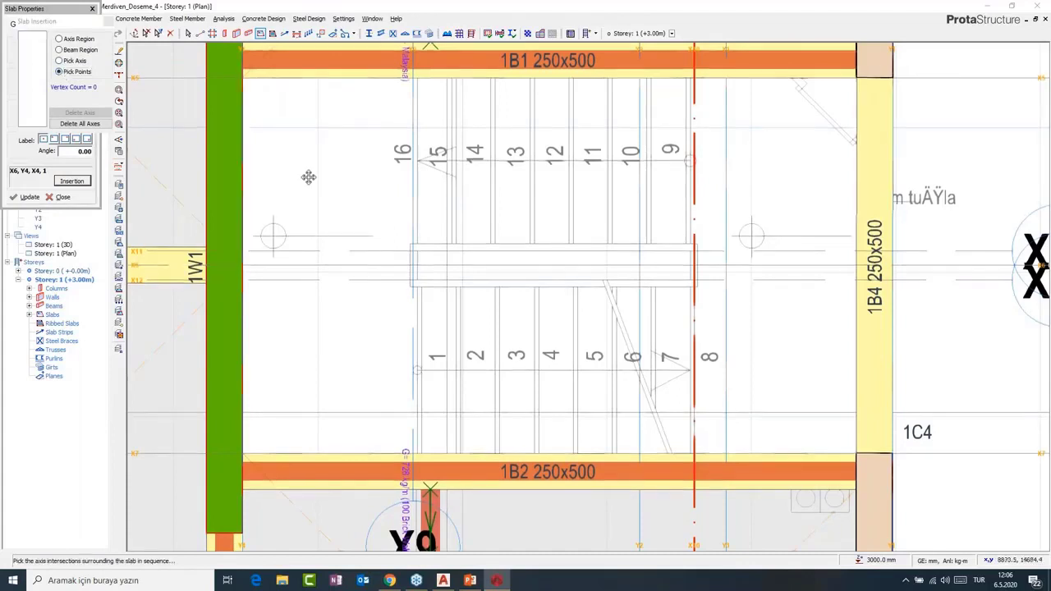
scroll(308, 178, up, 3)
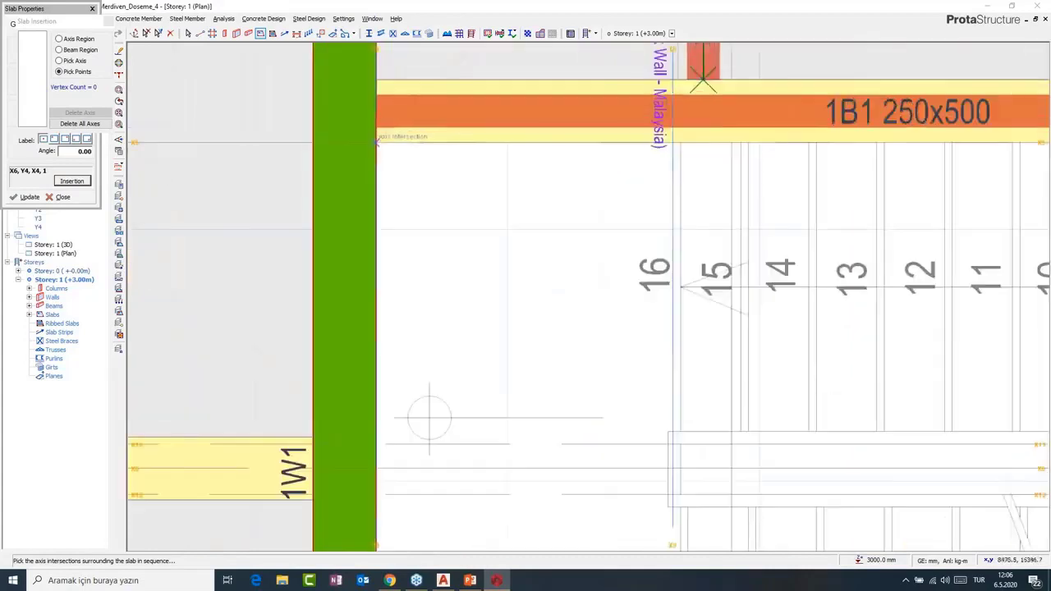
scroll(377, 142, up, 1)
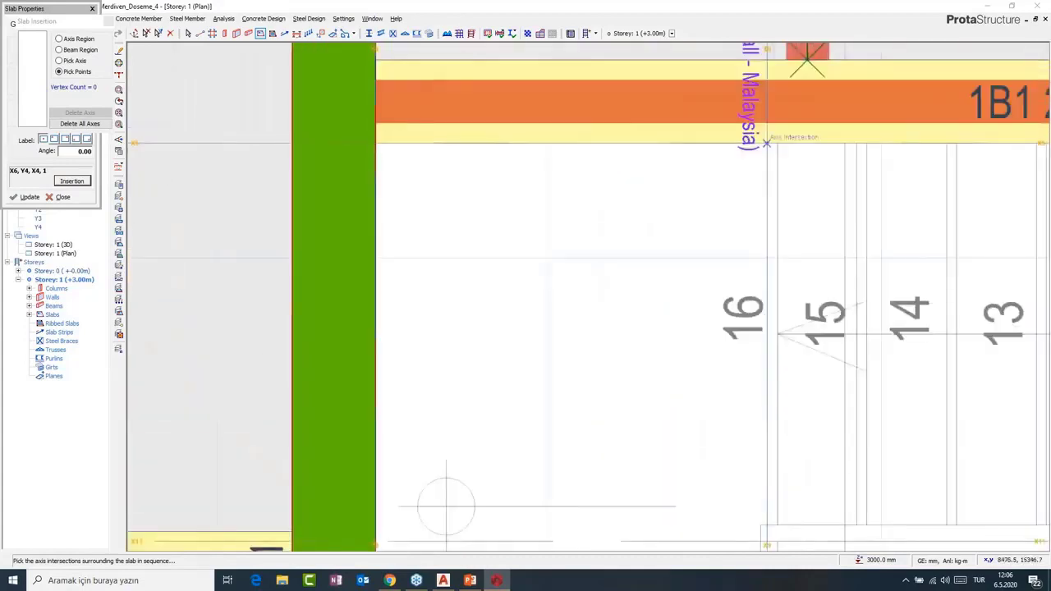
click(766, 142)
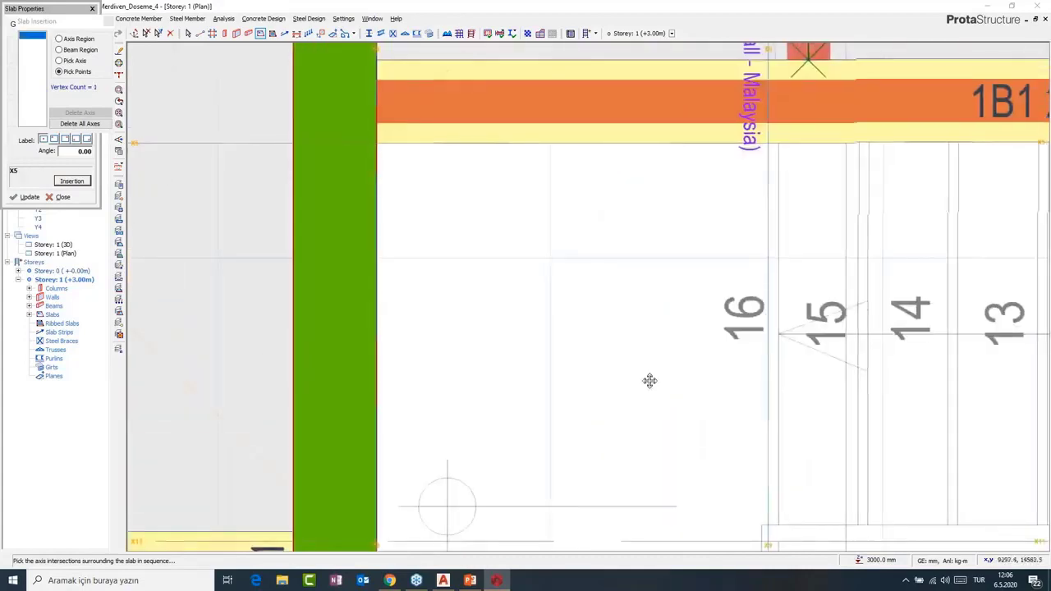
middle_drag(650, 381, 643, 2)
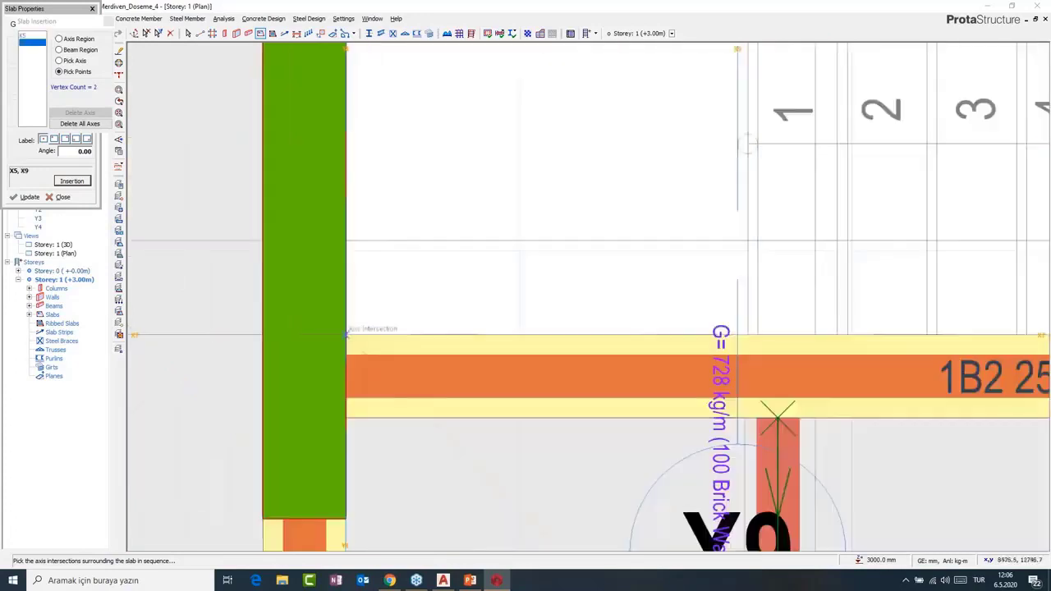
click(343, 335)
click(343, 335)
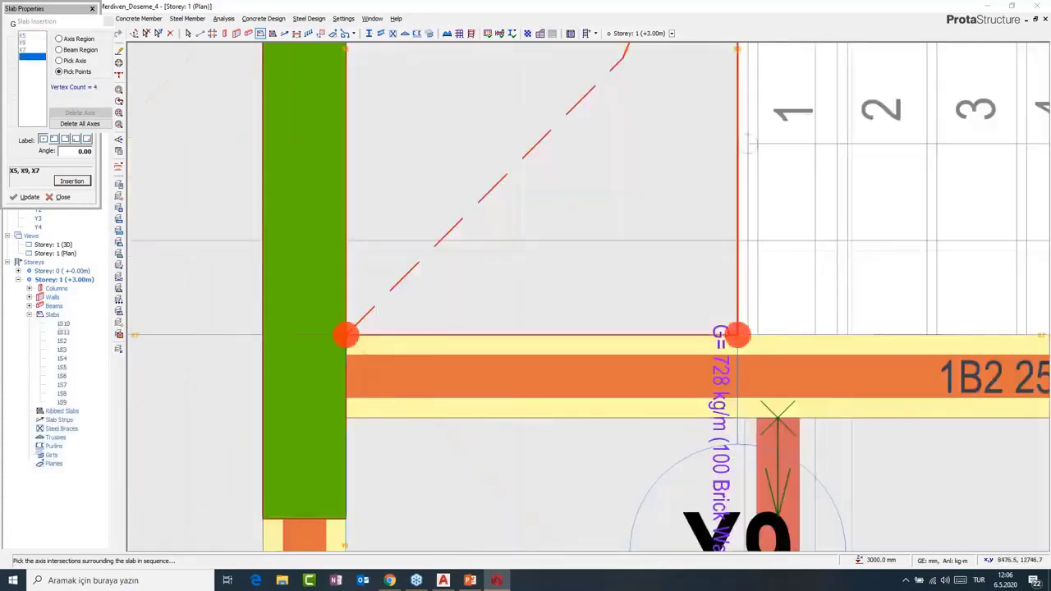
scroll(485, 254, down, 3)
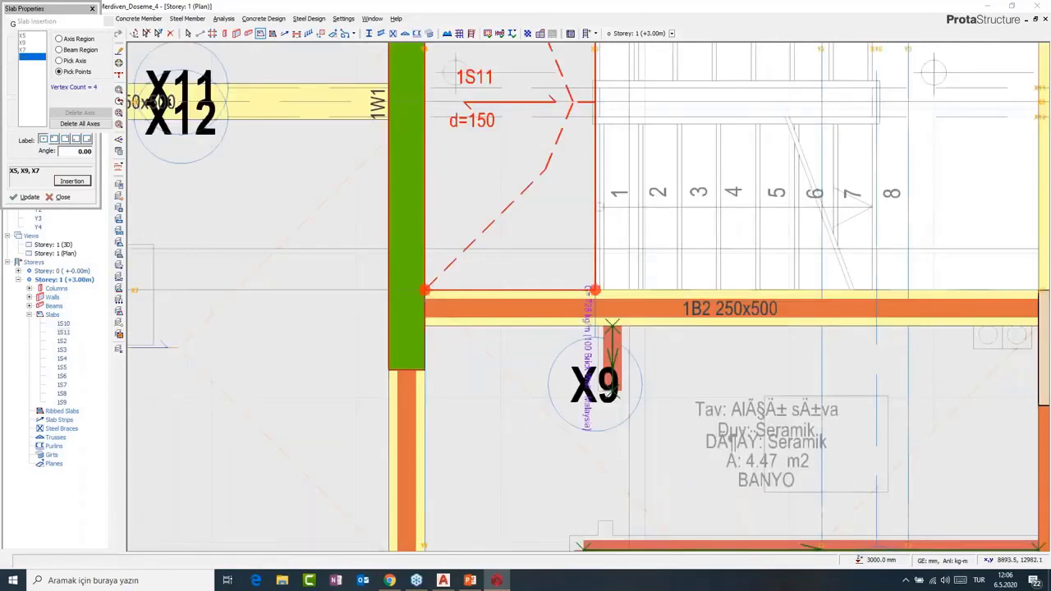
middle_drag(485, 254, 404, 428)
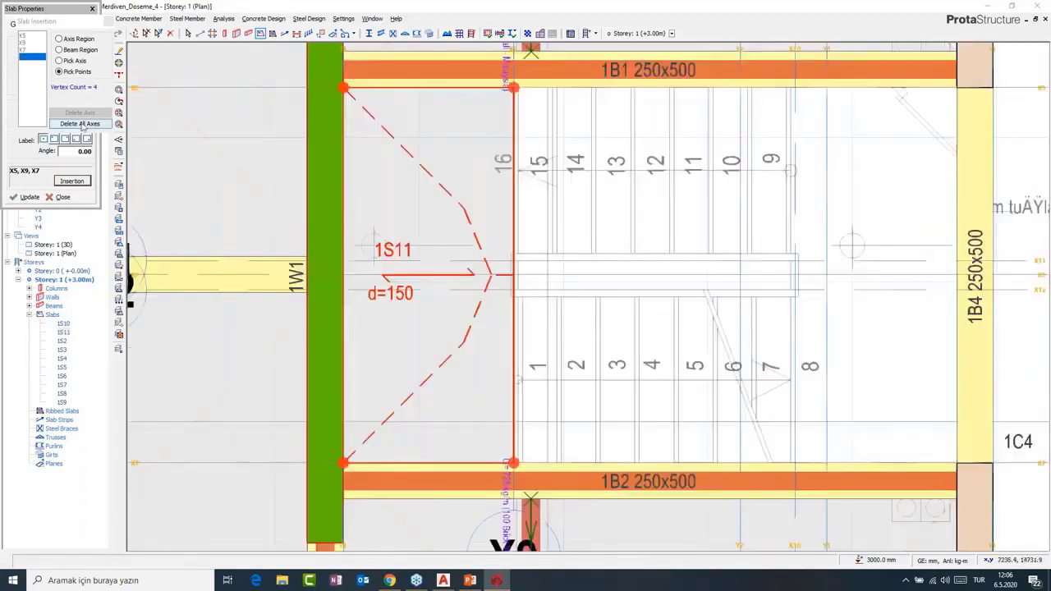
click(82, 125)
- Try to outline a slab over the landing beside beam 1B4, using axis Y3 as its inner edge
scroll(642, 279, down, 1)
middle_drag(642, 279, 436, 285)
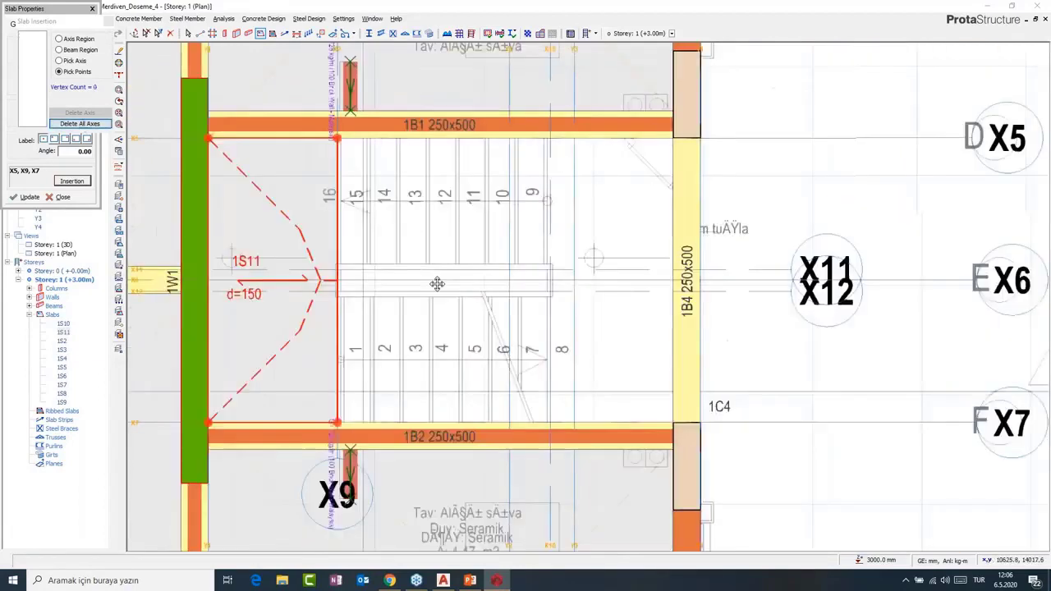
scroll(656, 97, up, 2)
scroll(550, 377, up, 2)
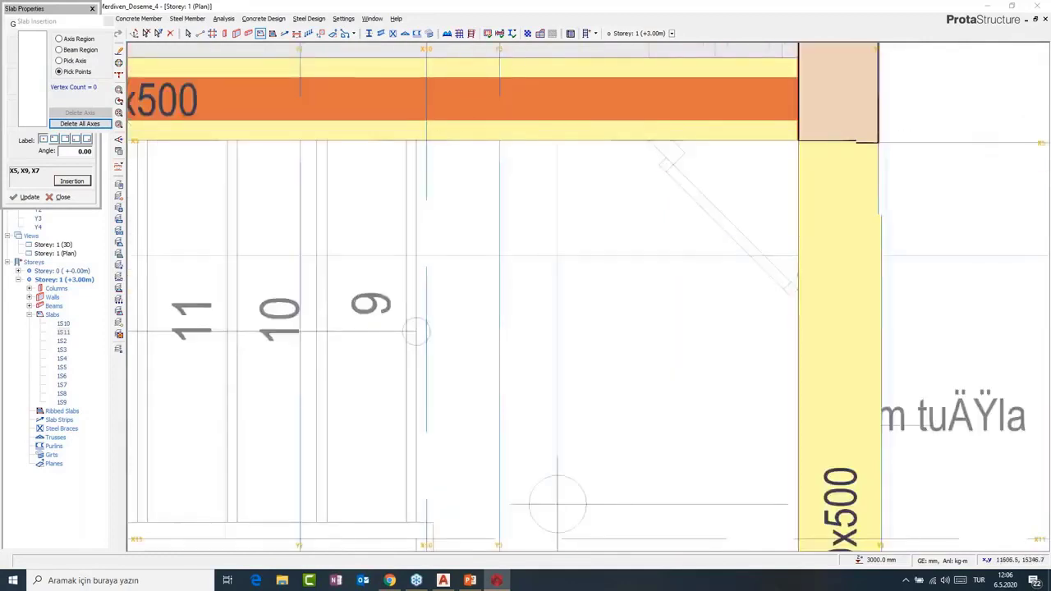
middle_drag(671, 207, 577, 221)
click(787, 155)
middle_drag(610, 252, 623, 49)
click(800, 372)
click(417, 371)
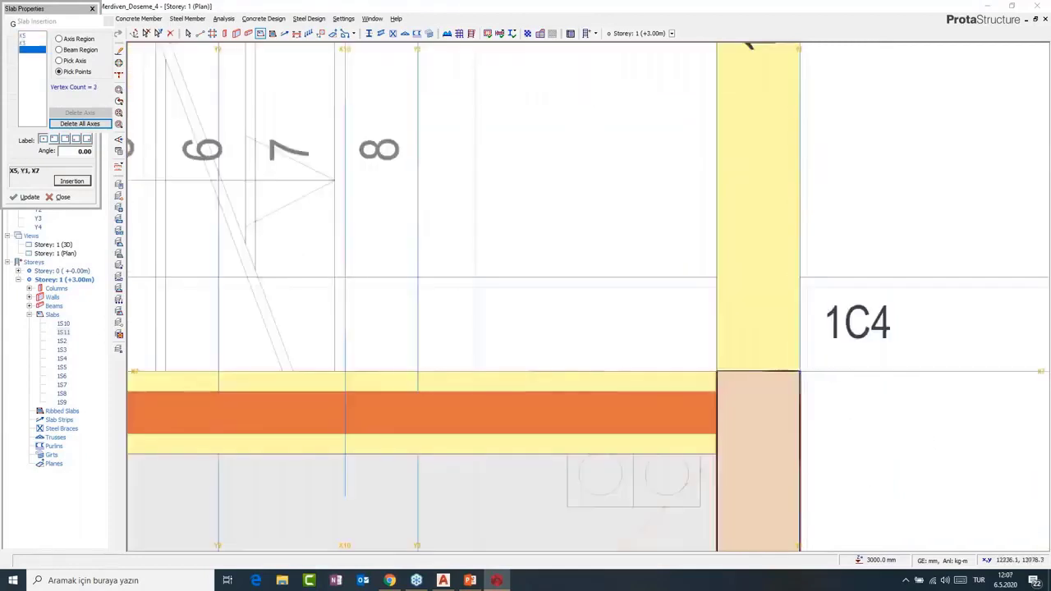
click(417, 372)
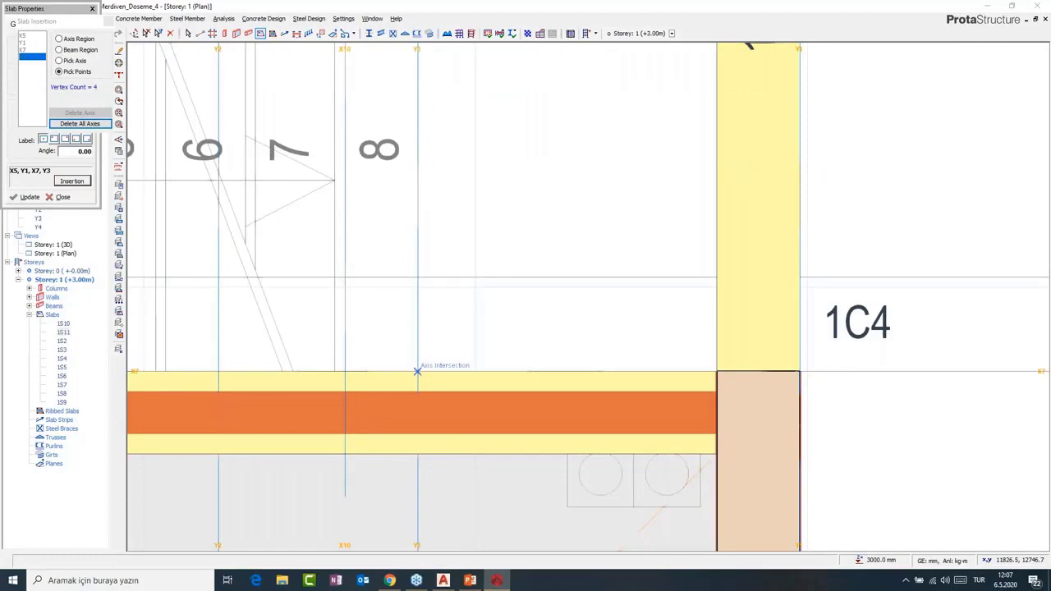
click(80, 123)
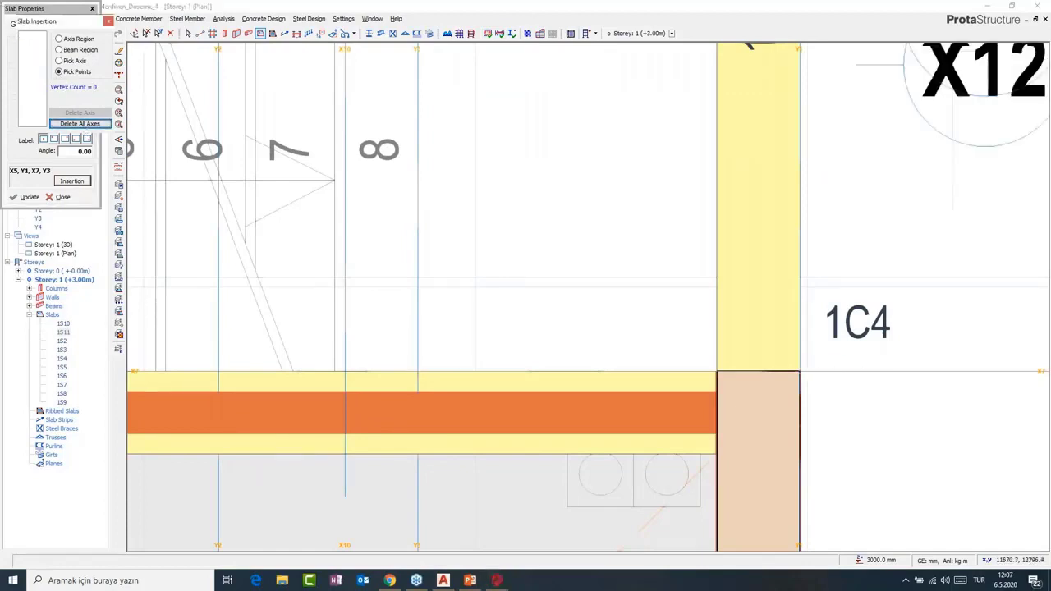
- Try to outline the landing slab beside beam 1B4 again, starting from its corner at column 1C4
scroll(352, 367, down, 1)
scroll(351, 367, up, 1)
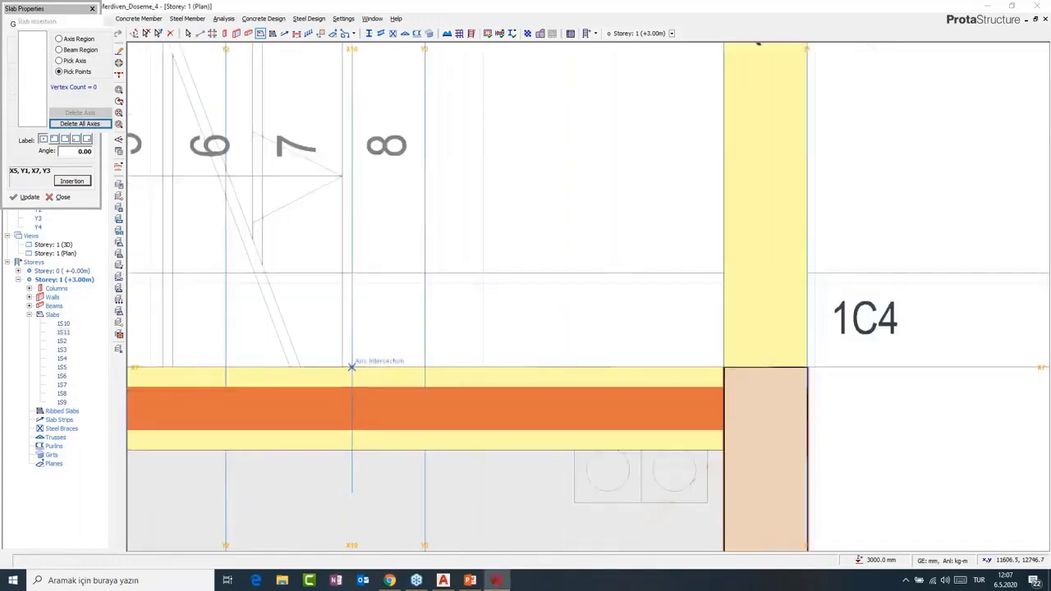
click(807, 368)
middle_drag(617, 181, 610, 547)
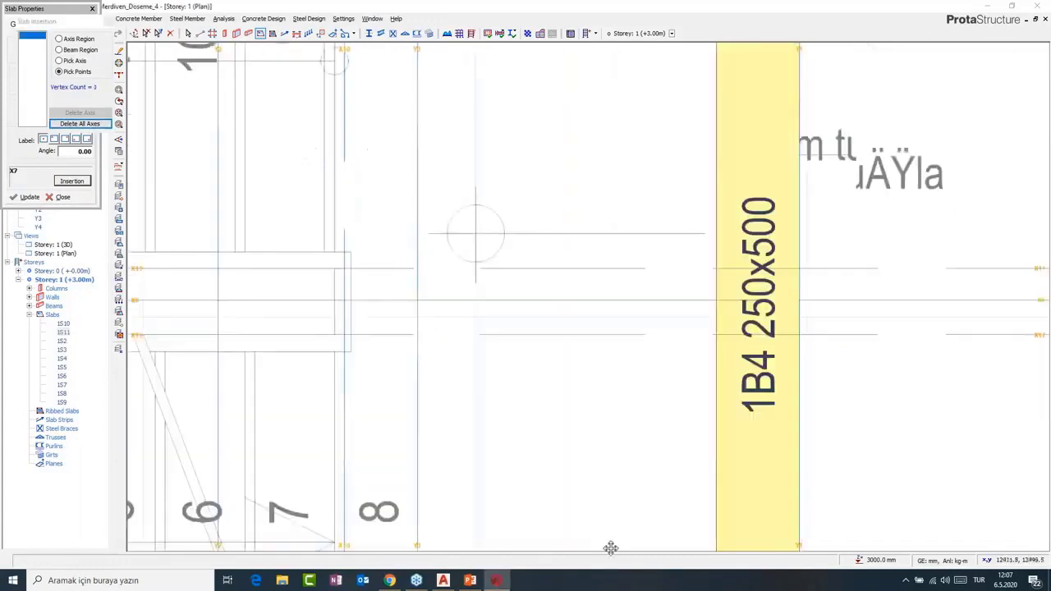
middle_drag(612, 205, 621, 517)
click(809, 182)
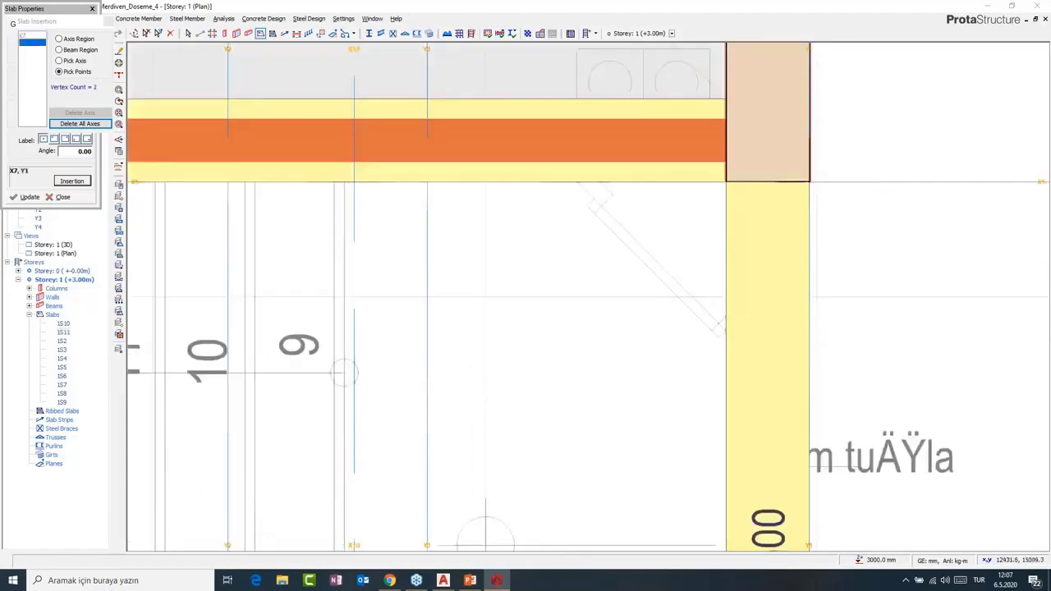
click(80, 123)
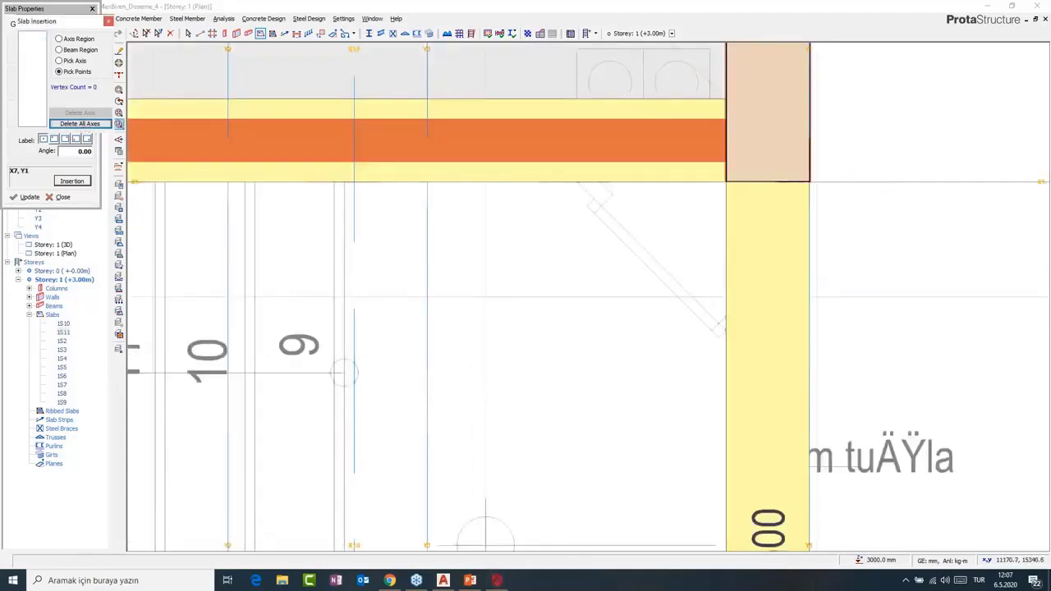
- Insert a 150 mm landing slab by Pick Points beside beam 1B4, between axes X10 and Y1 and from axis X5 to X7
click(354, 182)
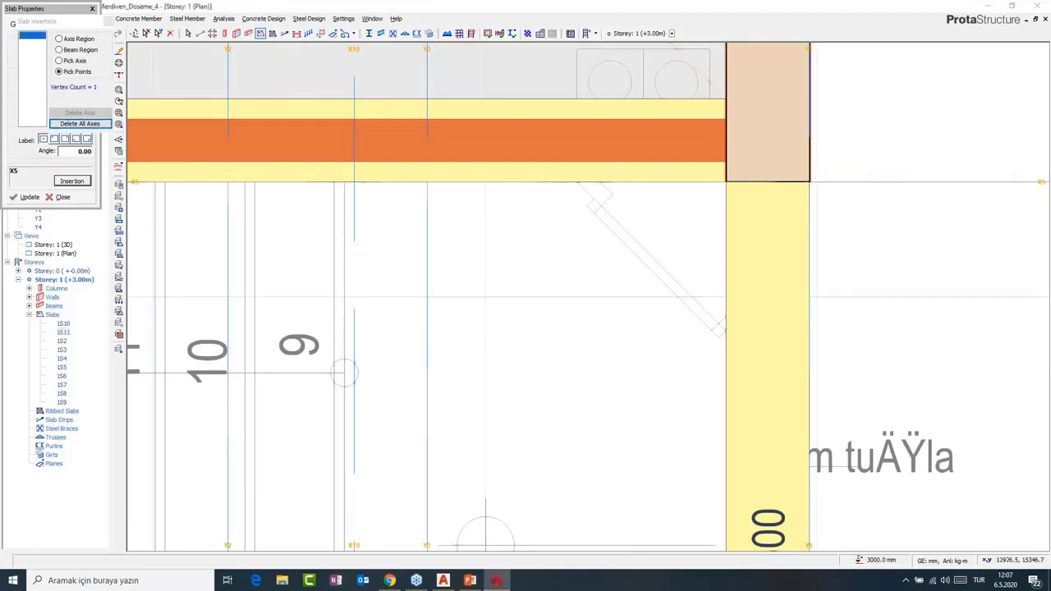
middle_drag(605, 316, 610, 280)
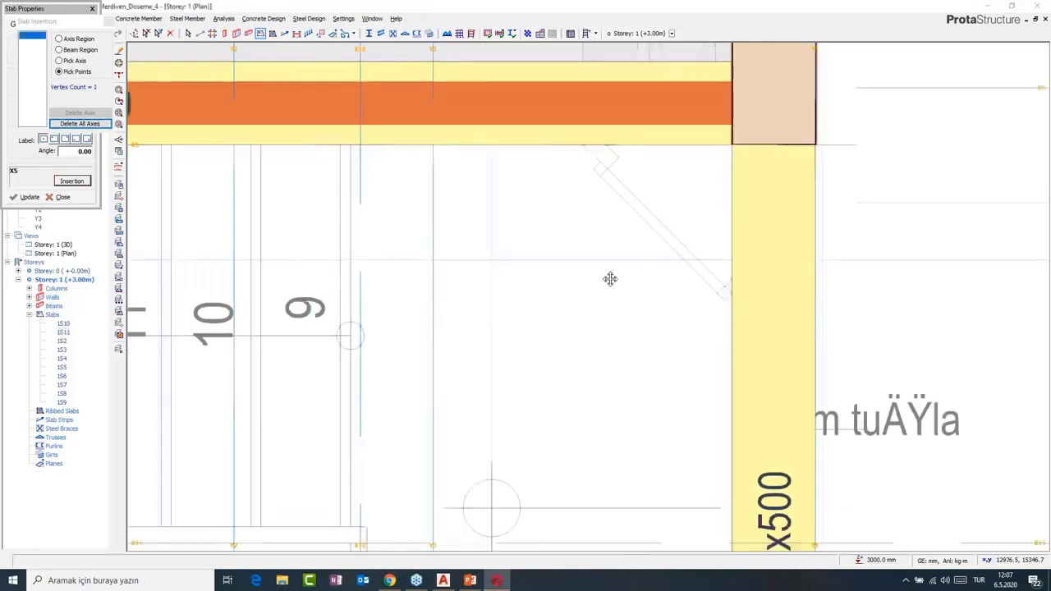
scroll(610, 279, down, 8)
click(360, 390)
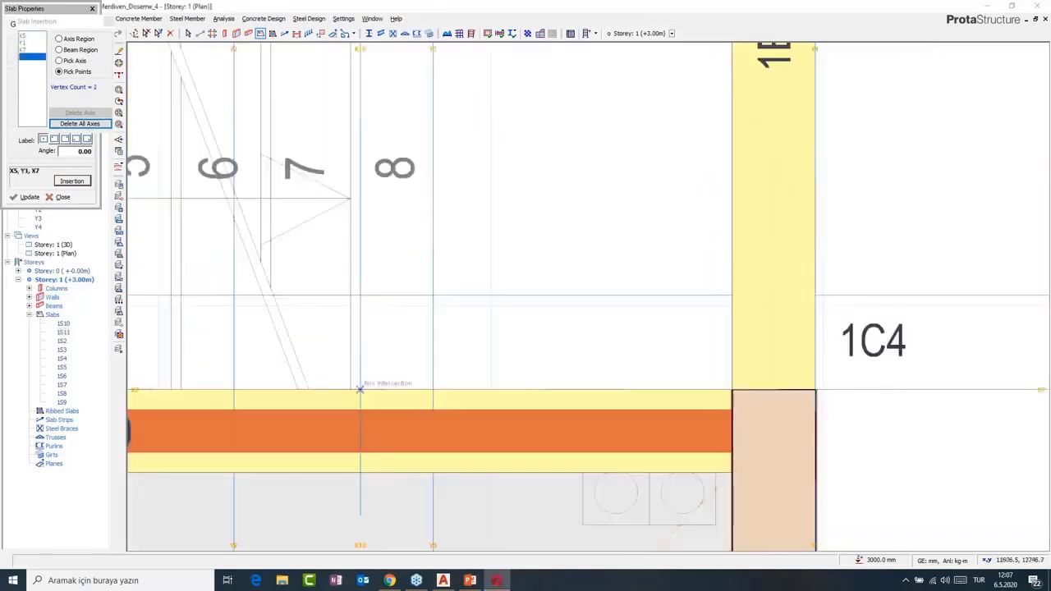
click(814, 390)
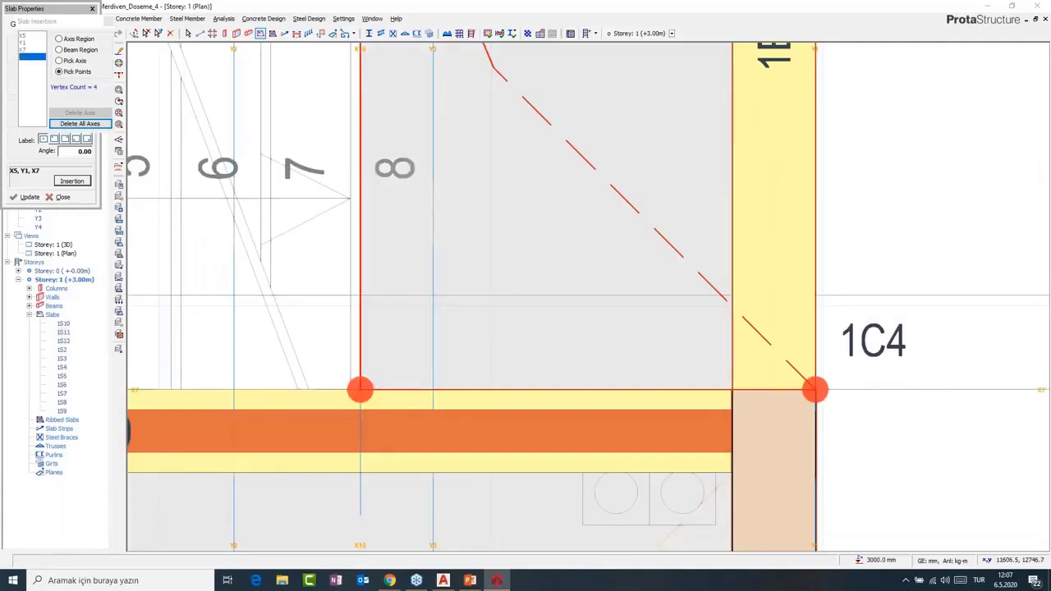
scroll(509, 241, up, 1)
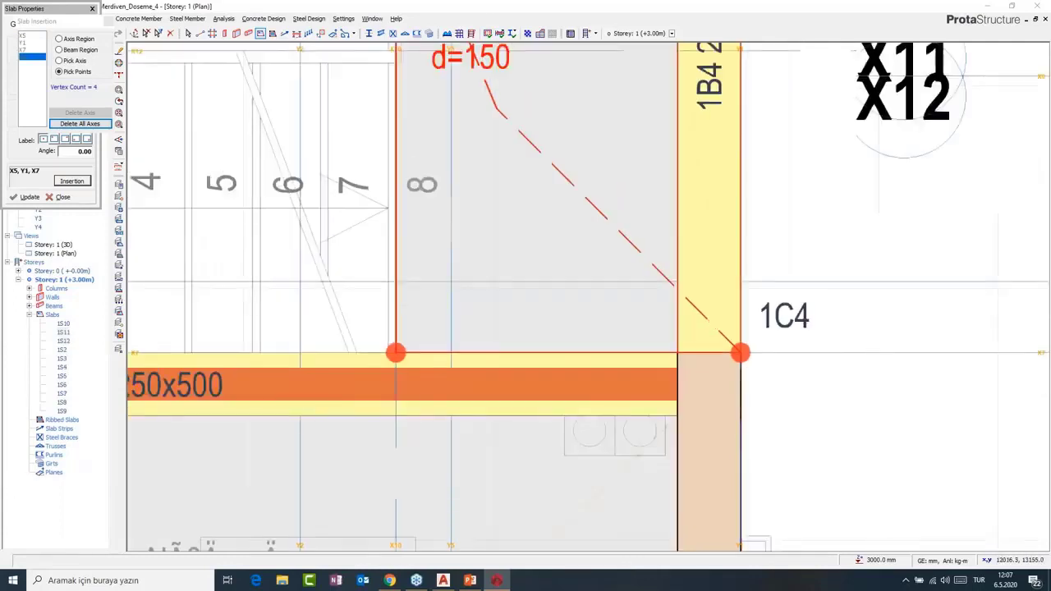
scroll(566, 358, down, 3)
middle_drag(483, 118, 597, 243)
scroll(597, 243, down, 2)
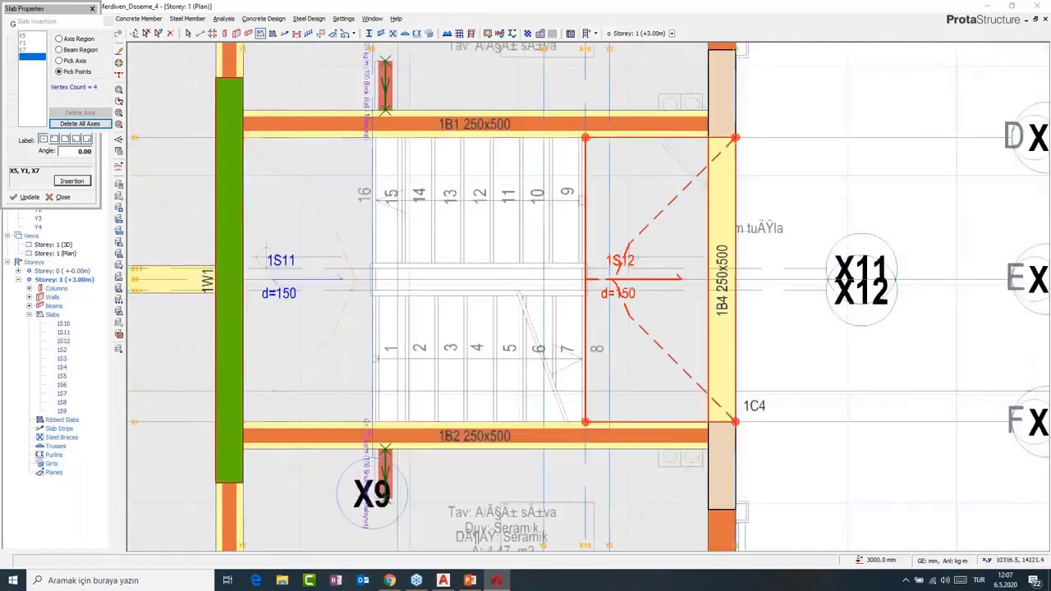
key(Escape)
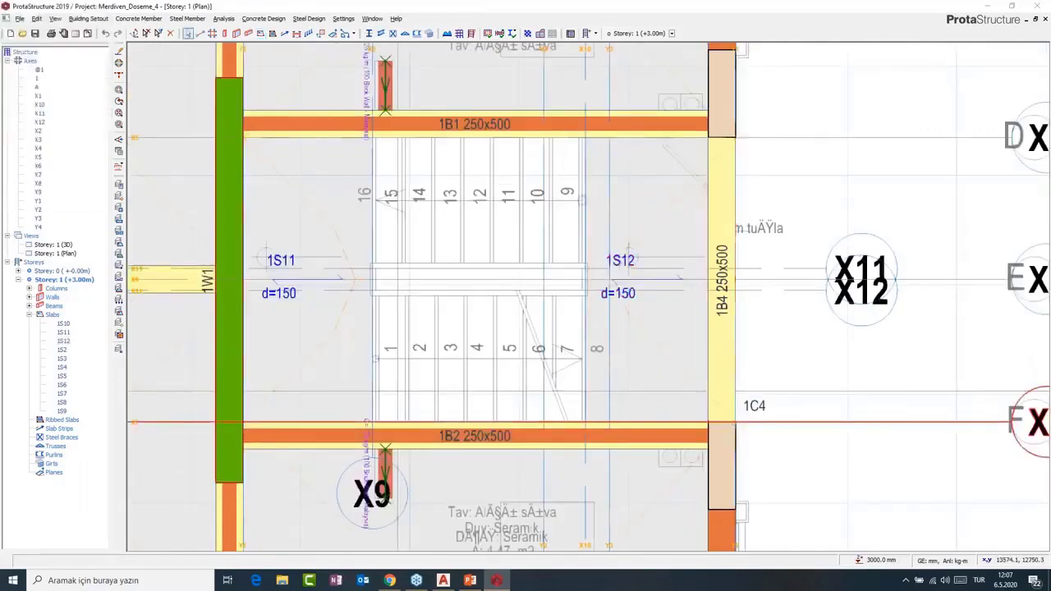
- Create an axis offset 50 mm from axis X7 toward the stair flights
middle_drag(597, 423, 559, 330)
click(559, 330)
drag(759, 330, 794, 322)
text(50)
key(Return)
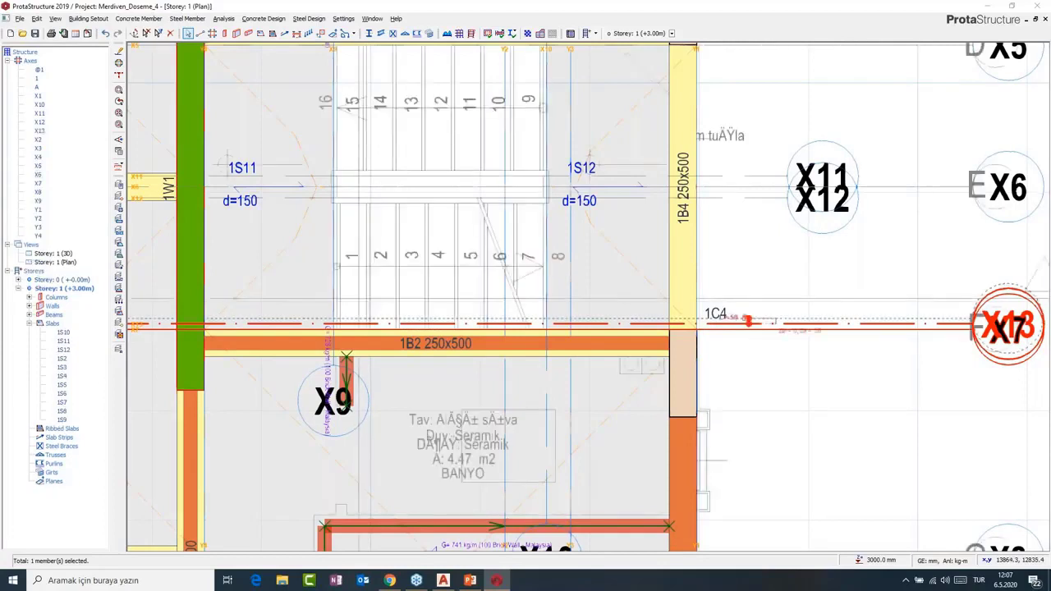
key(Escape)
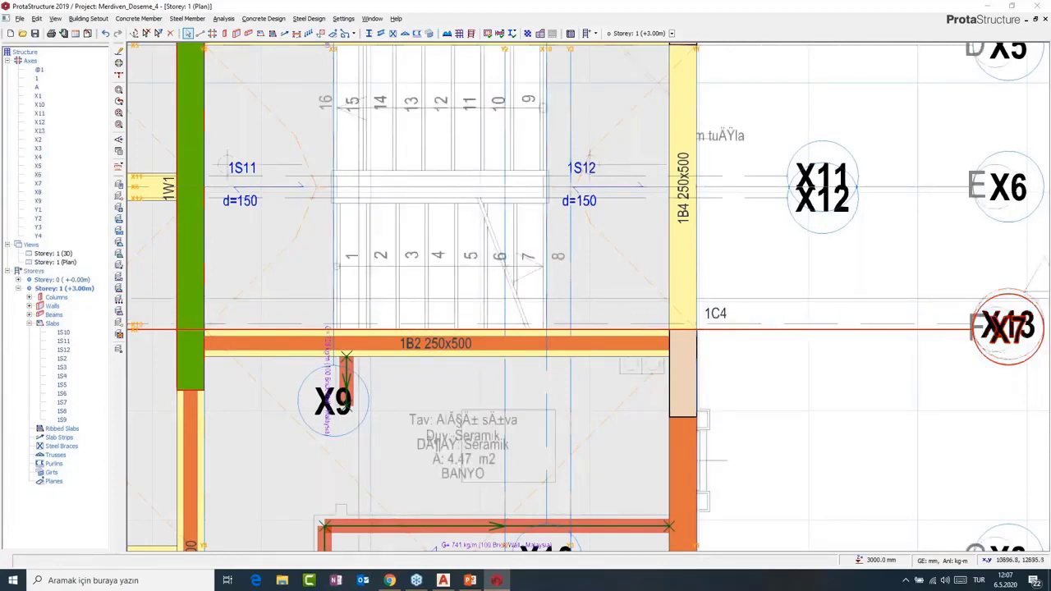
- Create a matching offset axis from axis X5, just inside beam 1B1 on the stair side
scroll(443, 333, up, 3)
middle_drag(420, 318, 423, 334)
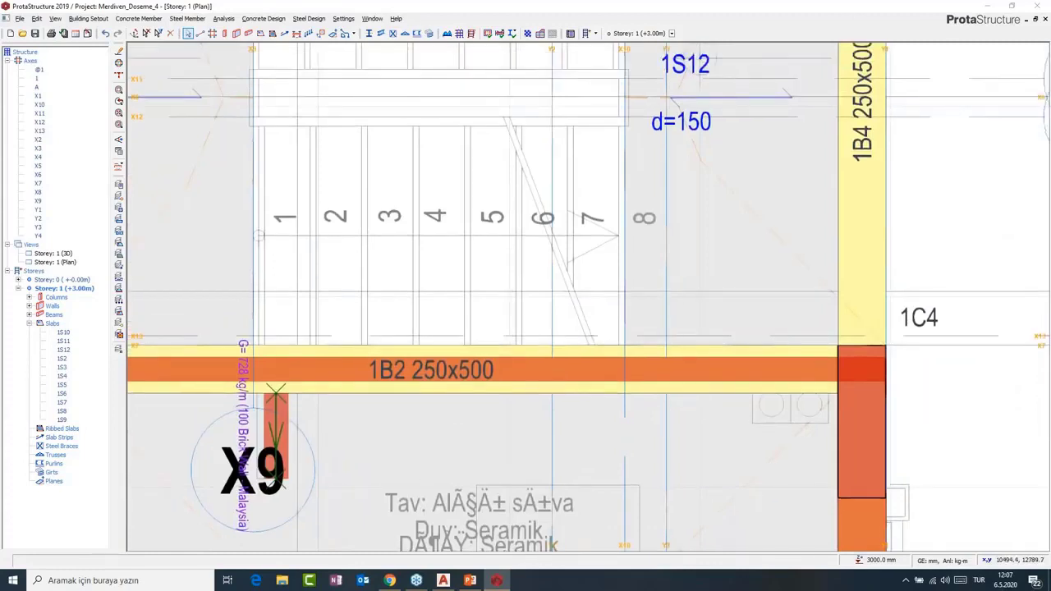
middle_drag(439, 320, 434, 409)
middle_drag(461, 63, 471, 291)
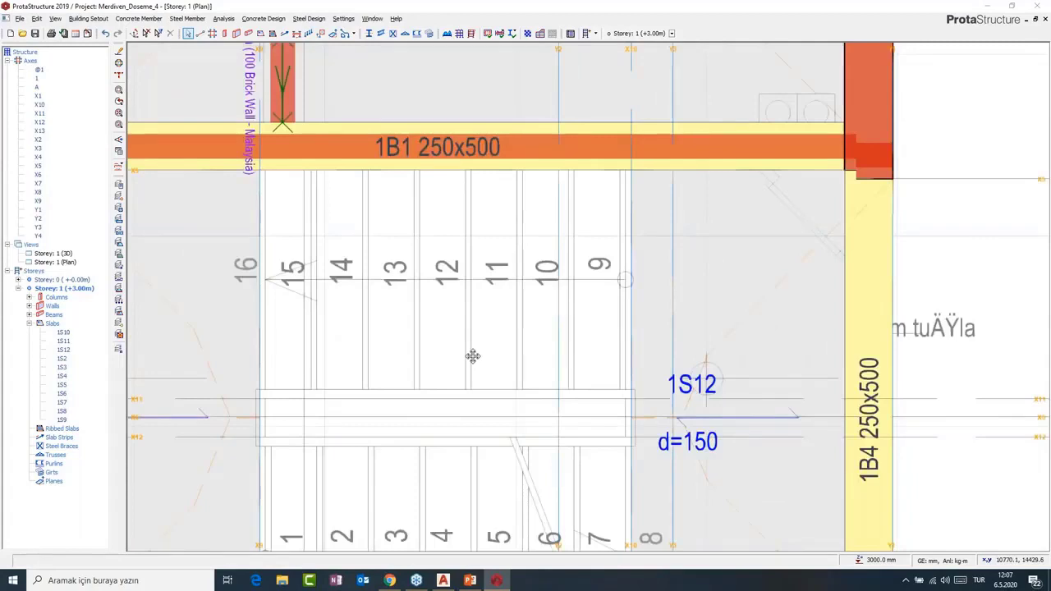
middle_drag(473, 356, 332, 406)
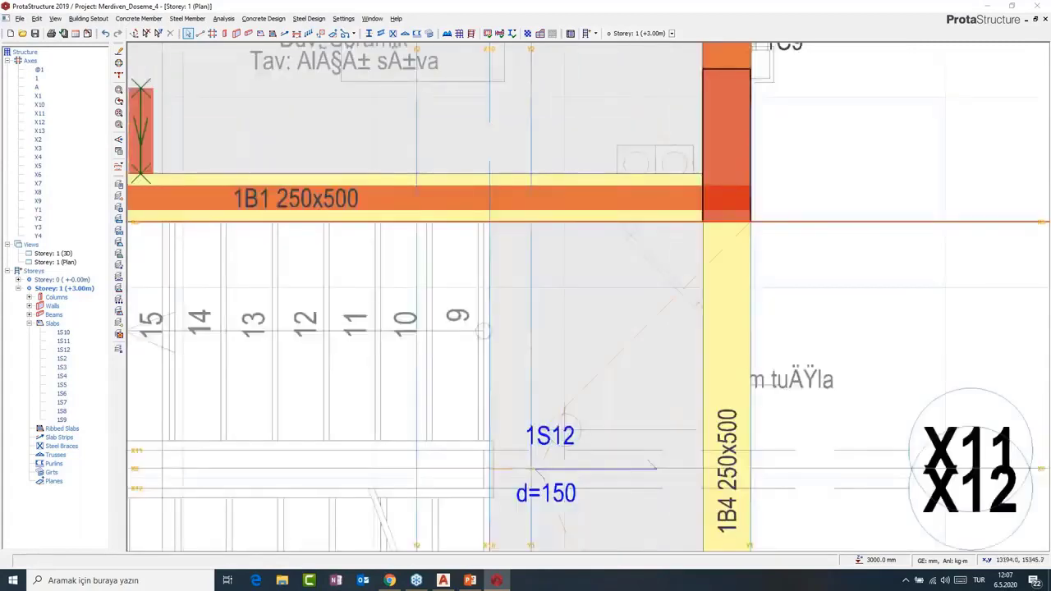
right_click(795, 222)
click(839, 250)
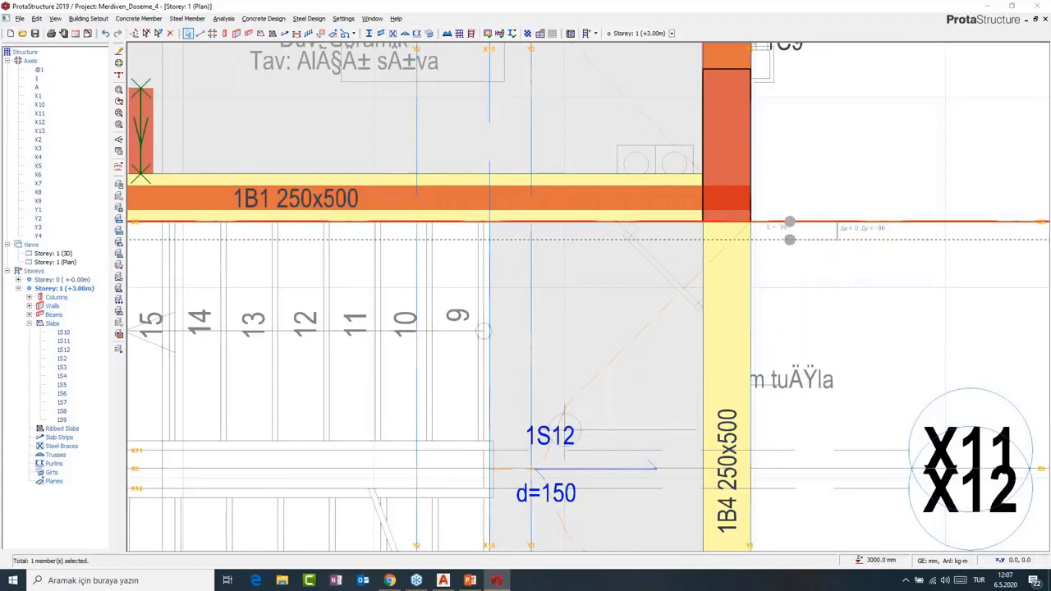
text(-)
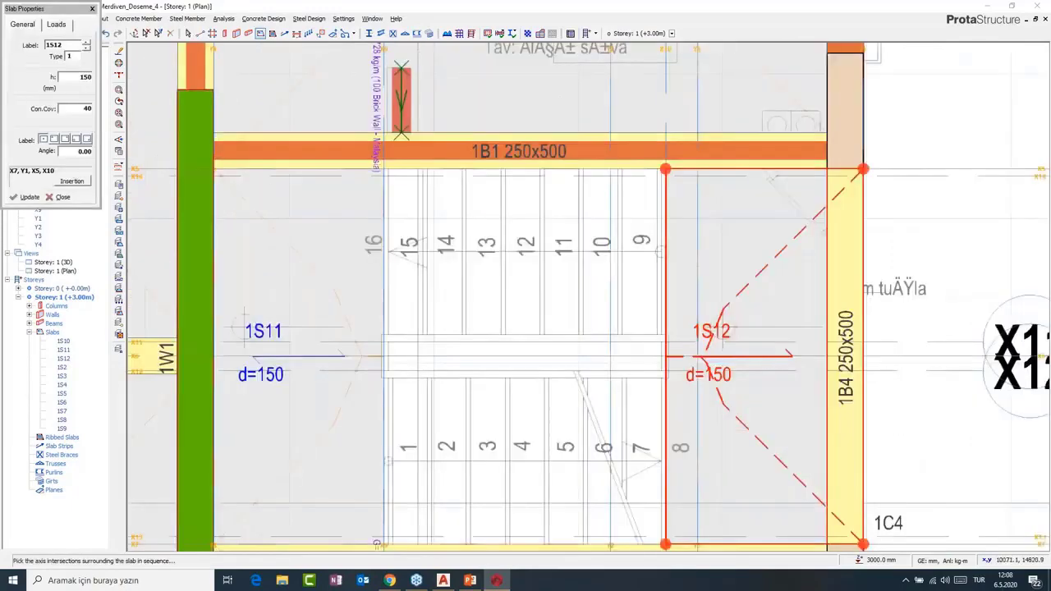
- Insert a 150 mm slab over stair treads 9 to 15 between axes X14, X10, X11 and X9, and clear the picked axes
click(79, 183)
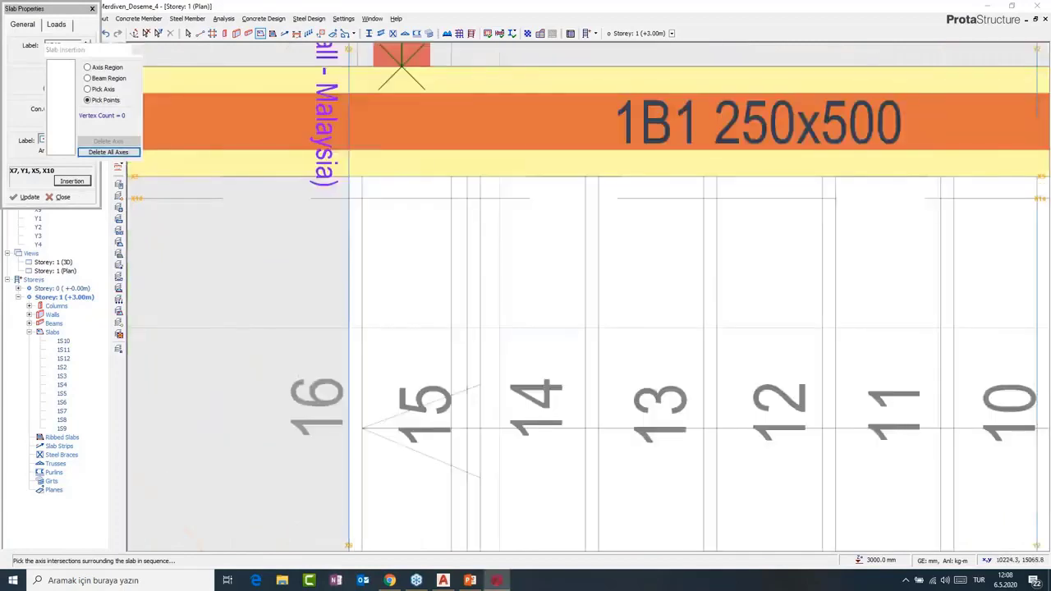
middle_drag(563, 299, 138, 297)
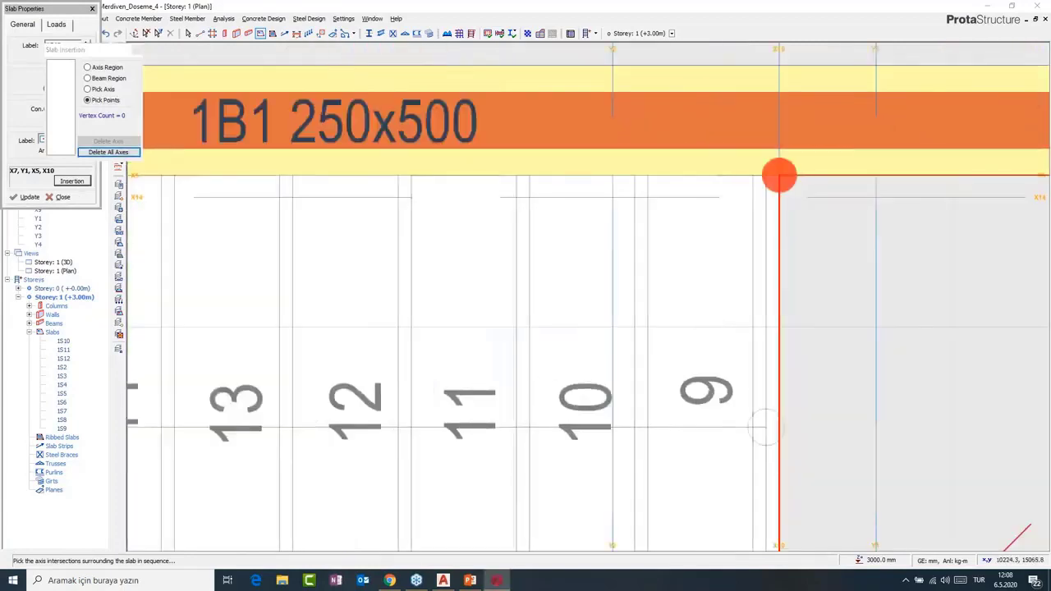
click(779, 176)
middle_drag(638, 377, 657, 49)
click(798, 306)
middle_drag(619, 307, 1043, 309)
click(396, 308)
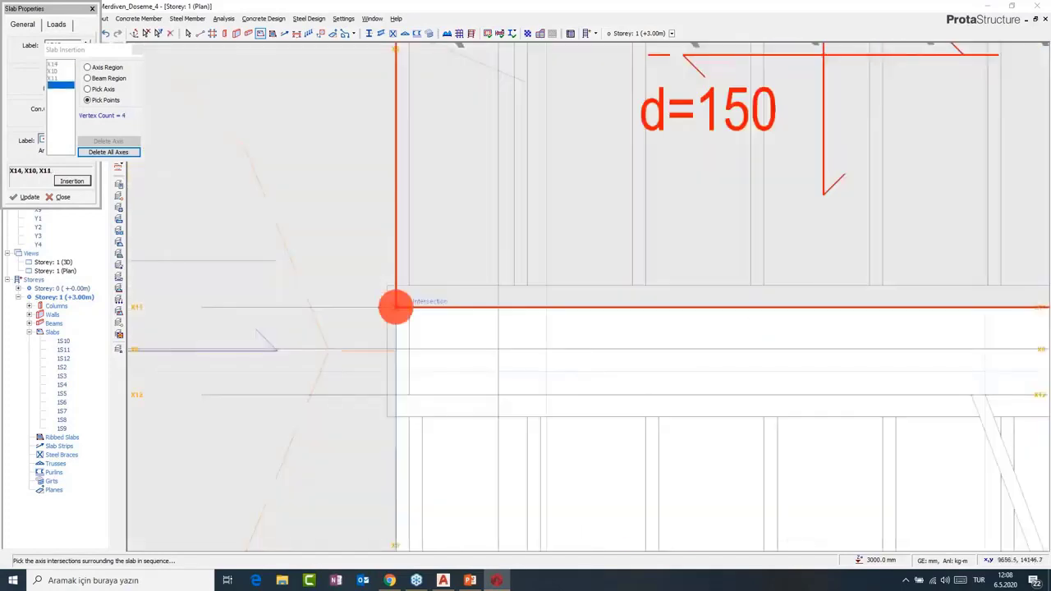
scroll(563, 234, down, 4)
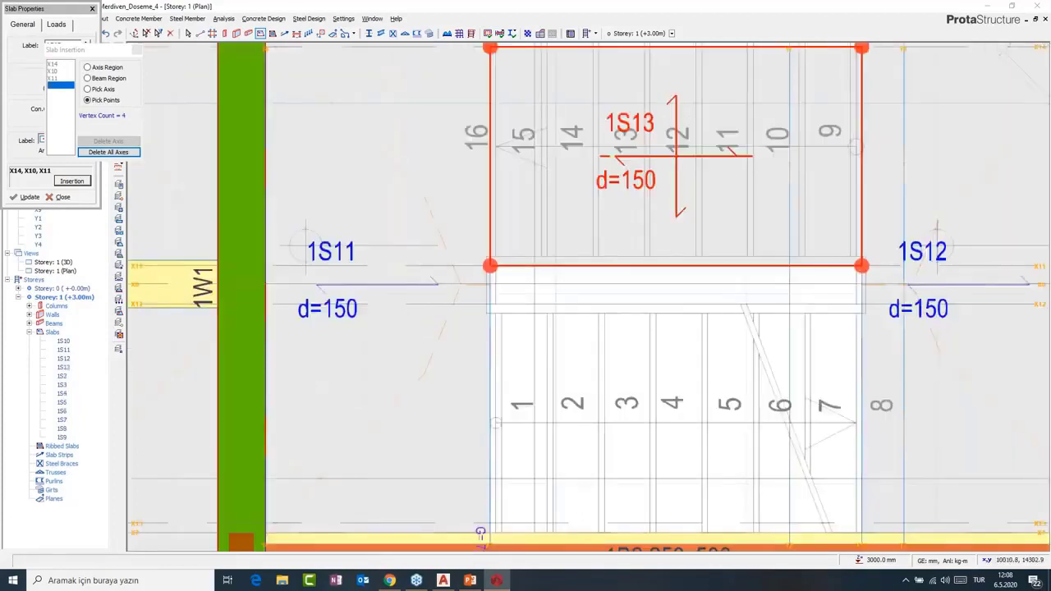
click(116, 155)
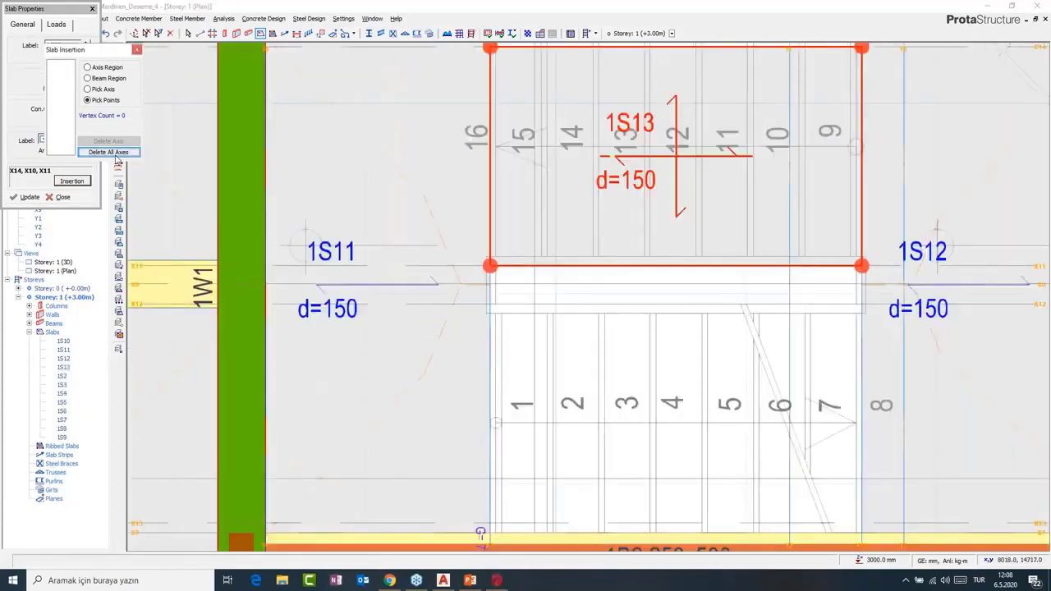
- Insert a 150 mm slab over stair treads 1 to 7, bounded by axes X12, X10, X13 and X9
middle_drag(562, 349, 538, 291)
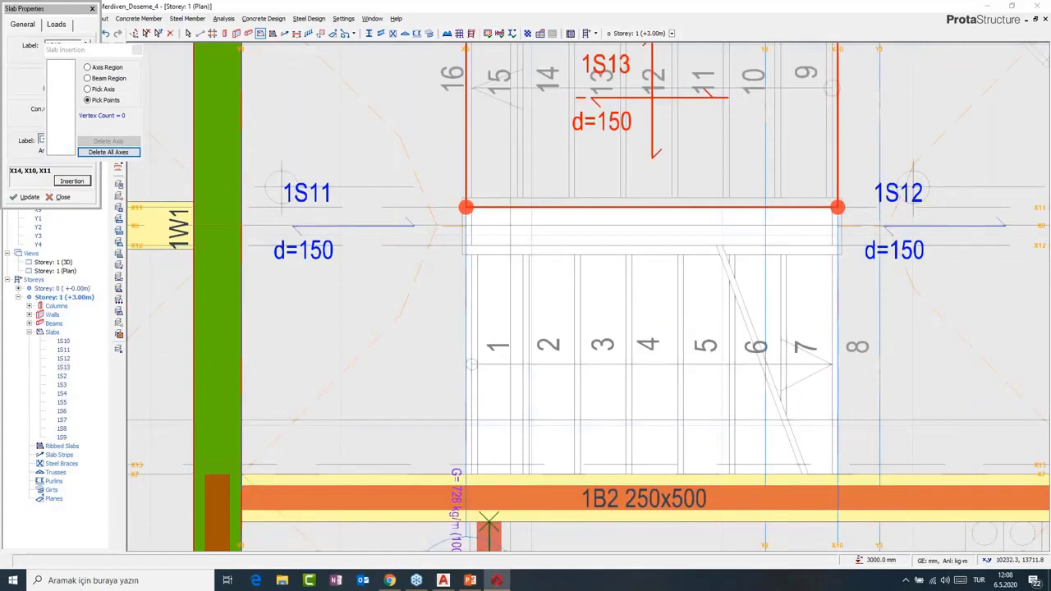
scroll(577, 289, up, 2)
scroll(922, 230, up, 2)
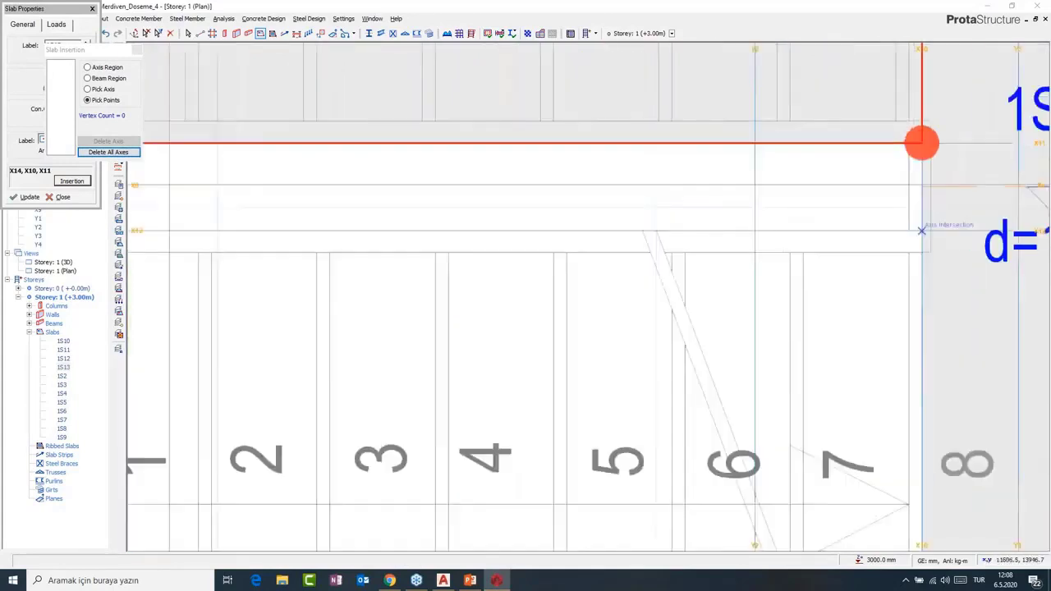
click(922, 231)
middle_drag(907, 447, 882, 146)
middle_drag(870, 205, 871, 197)
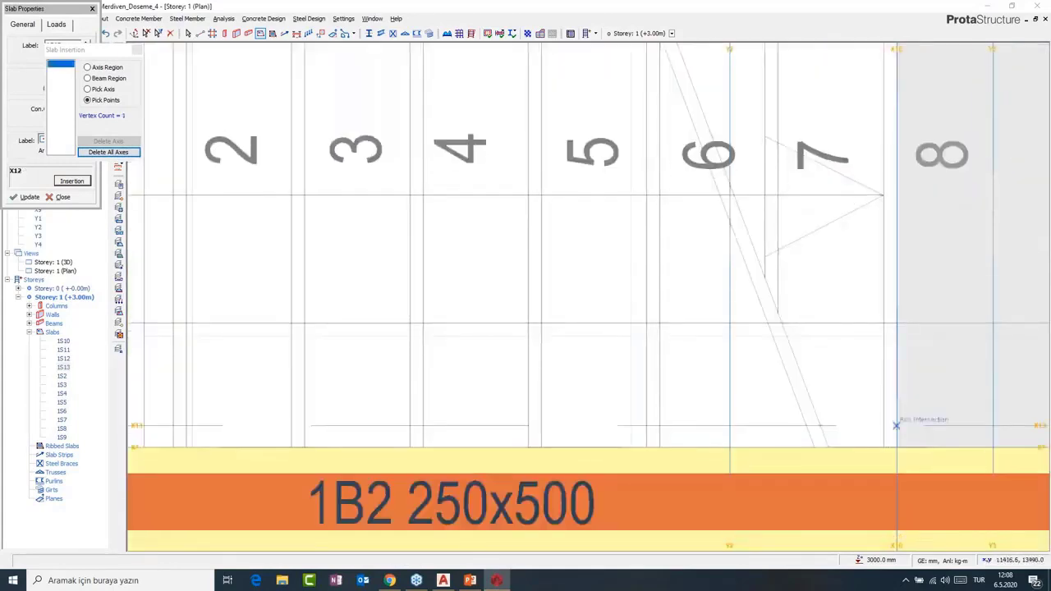
click(897, 425)
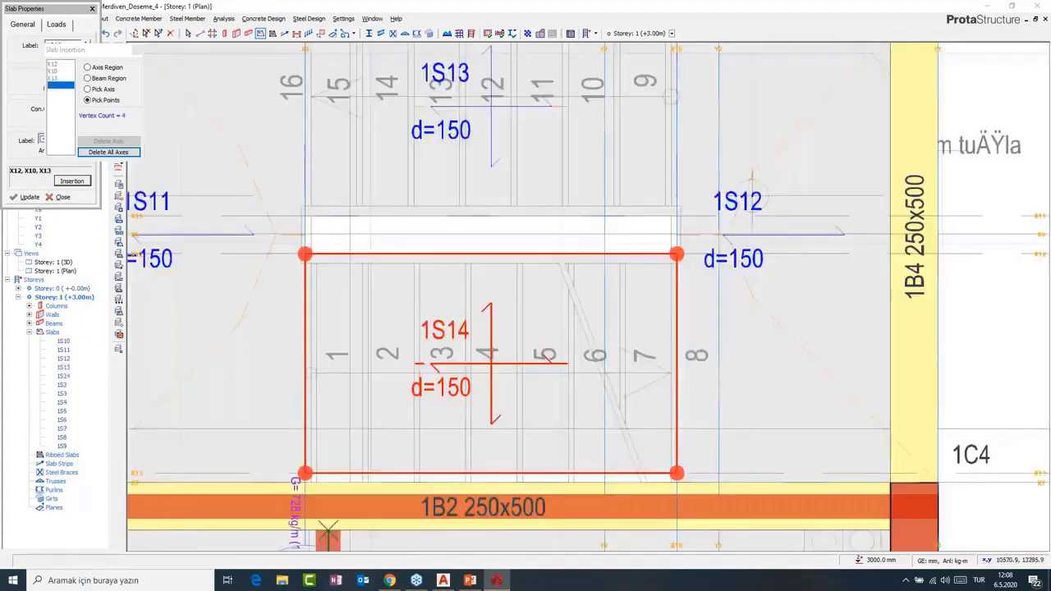
scroll(507, 349, down, 3)
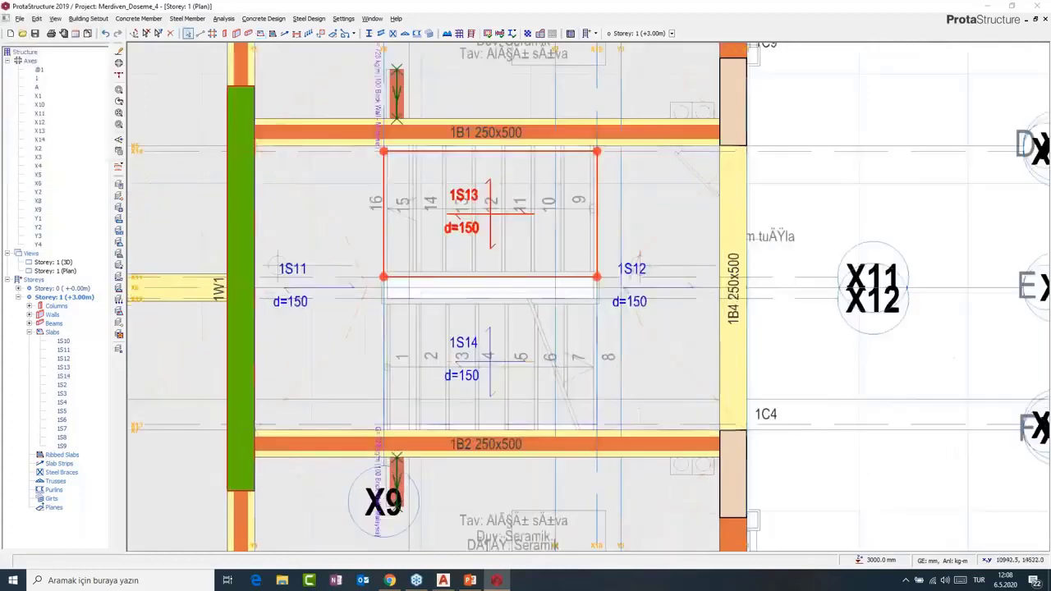
- Tile the Storey 1 plan and 3D views side by side, widen the plan view, and bring the stairwell closer in 3D
click(372, 18)
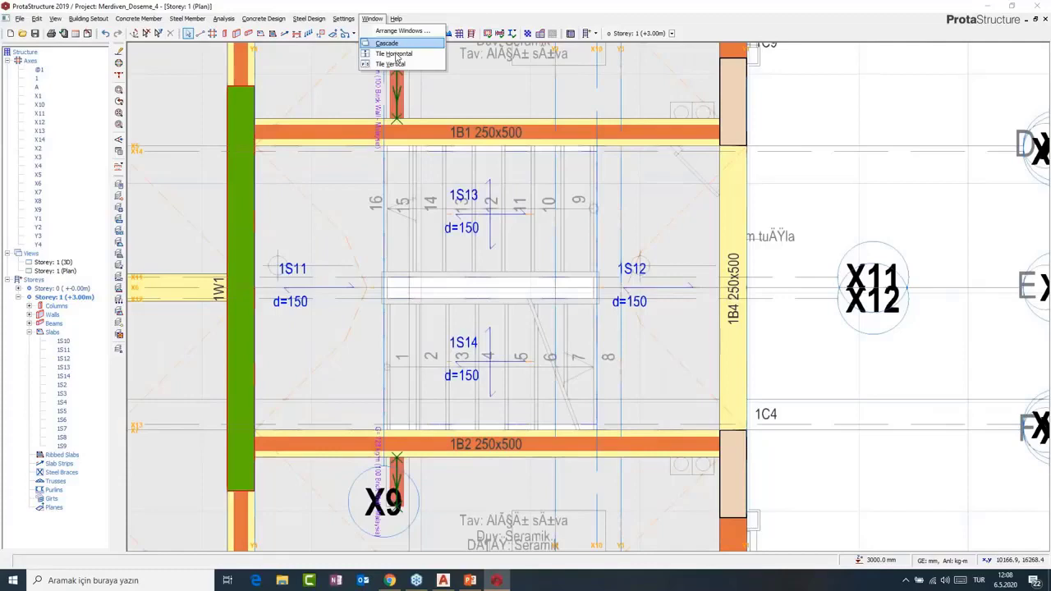
click(391, 63)
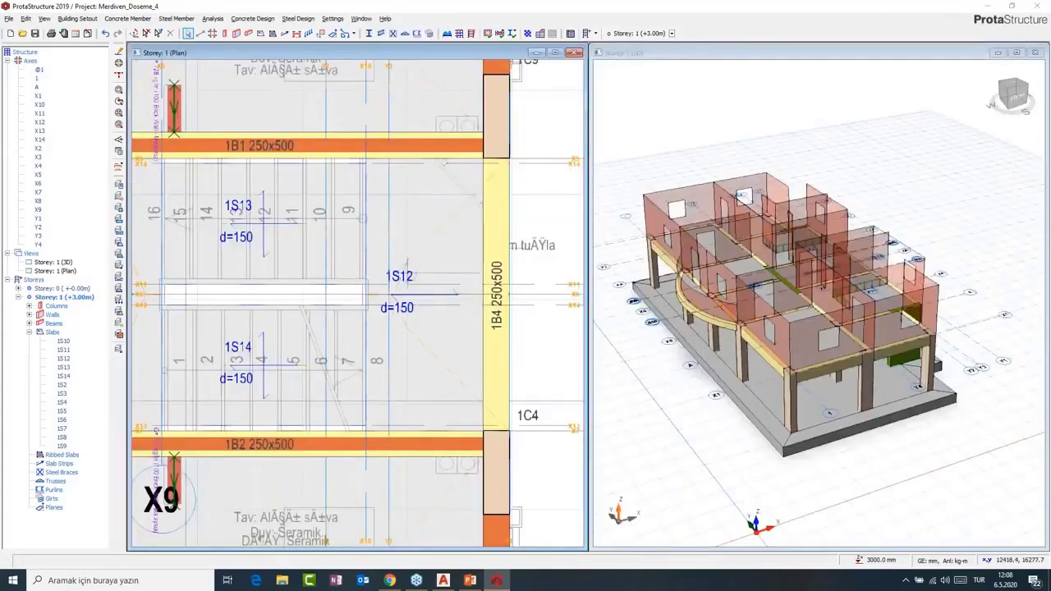
drag(591, 285, 672, 285)
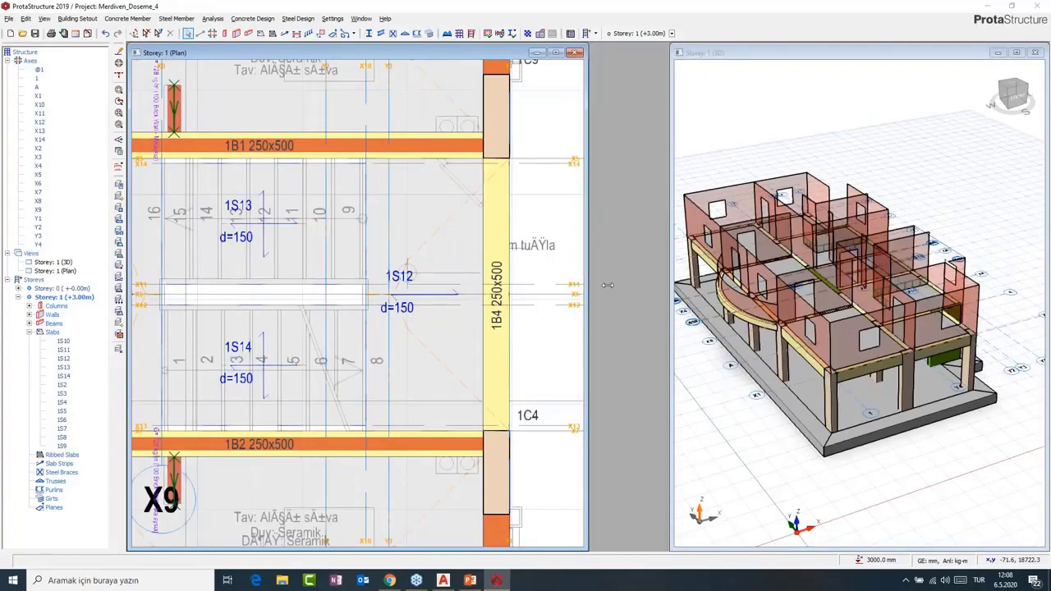
drag(588, 285, 667, 286)
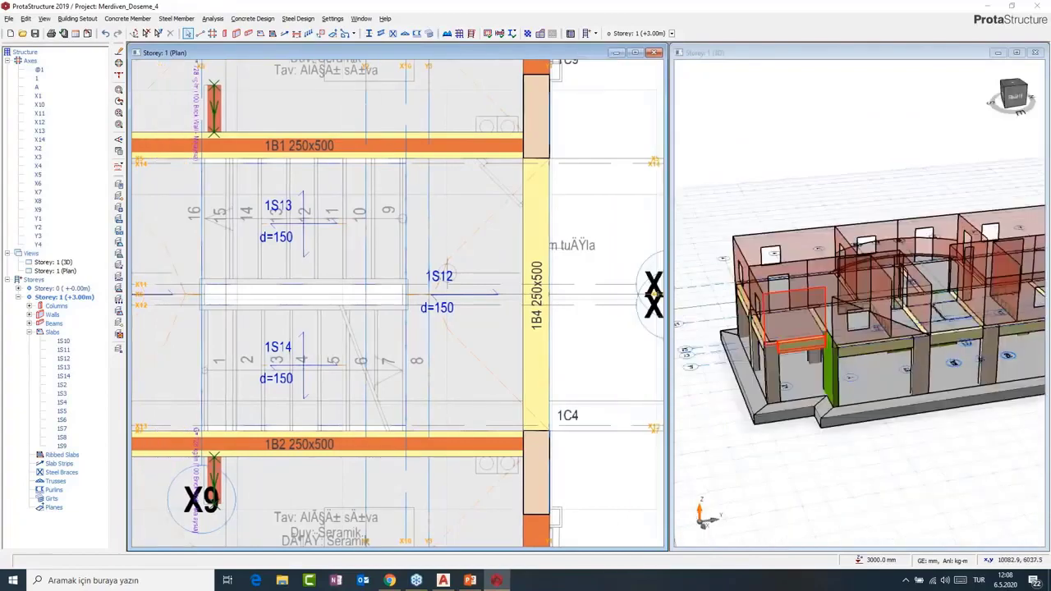
scroll(922, 362, up, 3)
mouse_move(922, 362)
middle_down()
mouse_move(902, 345)
mouse_move(908, 374)
middle_up()
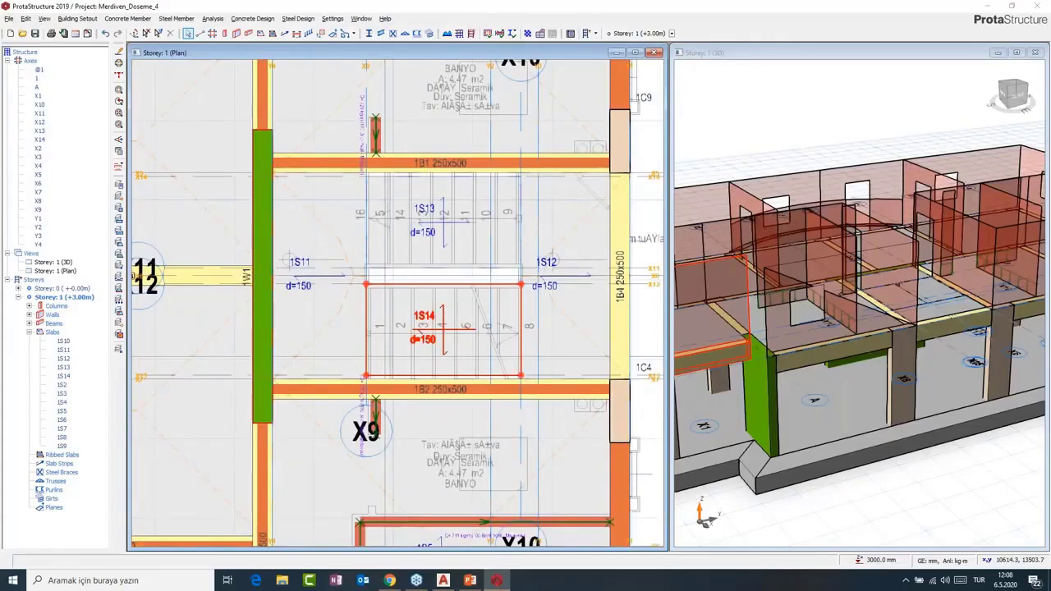
- Start a new plane definition for the stair flight slab 1S13, using point picking to outline it
middle_drag(424, 249, 367, 269)
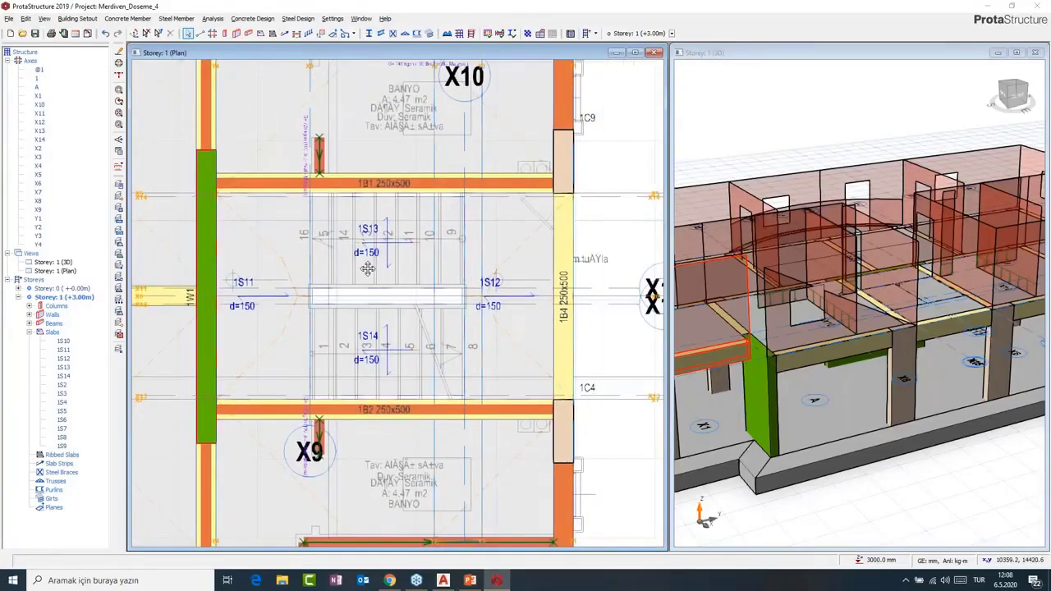
middle_drag(368, 269, 369, 270)
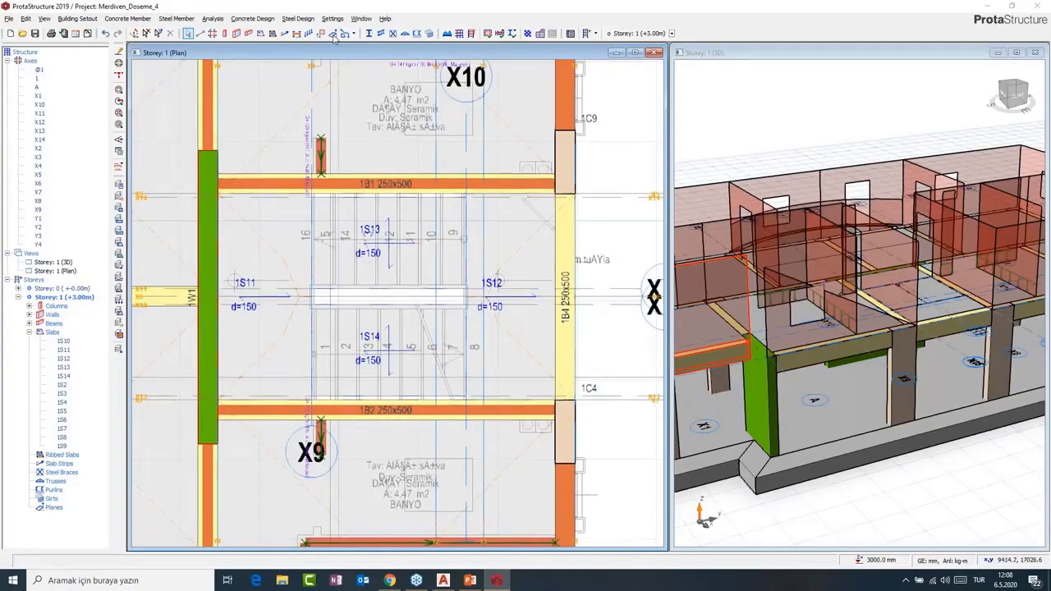
click(332, 33)
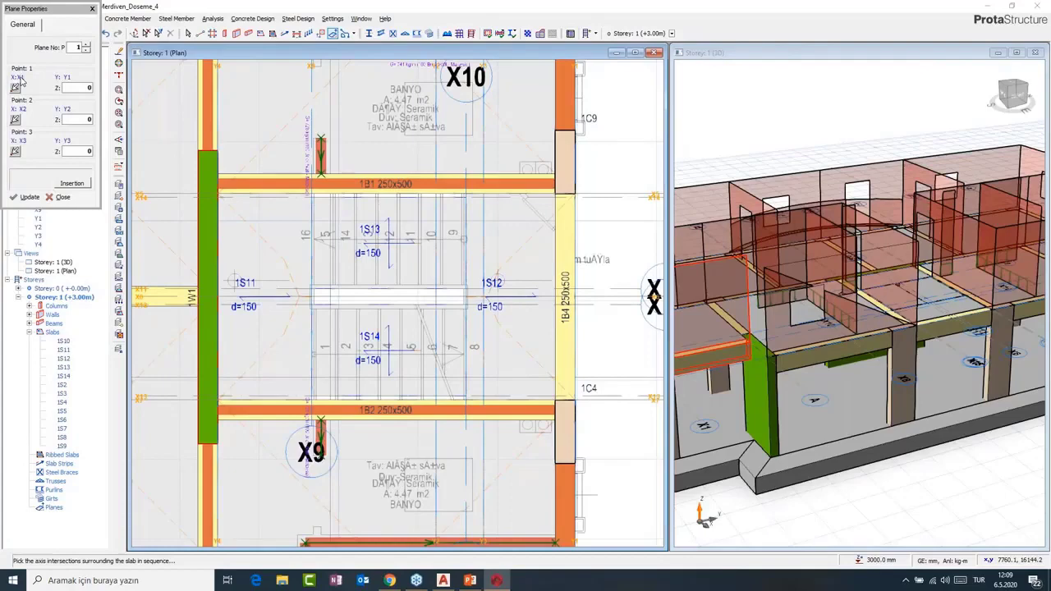
middle_drag(257, 220, 309, 221)
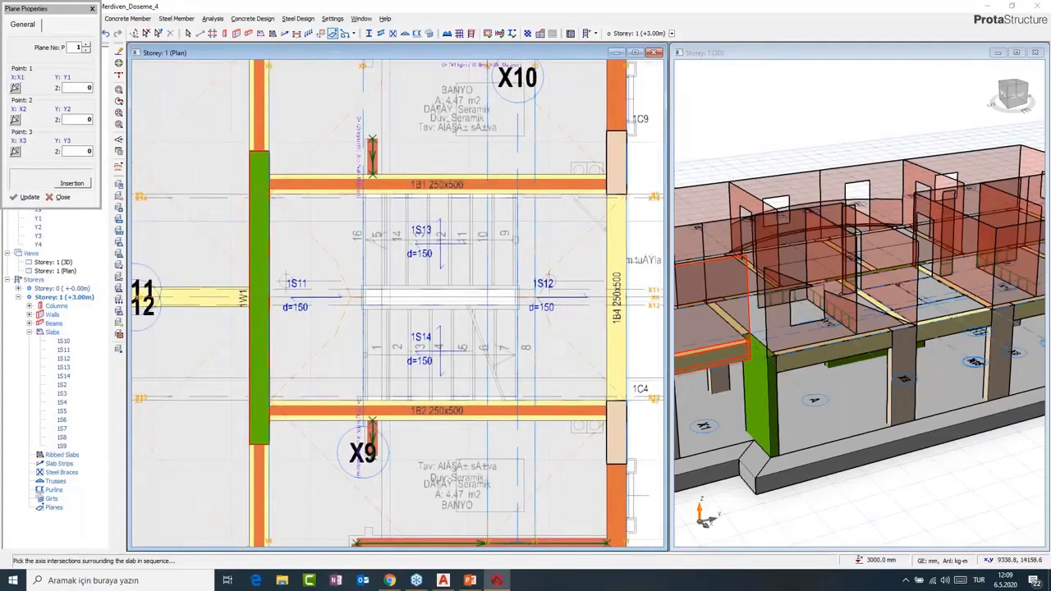
middle_drag(302, 273, 308, 279)
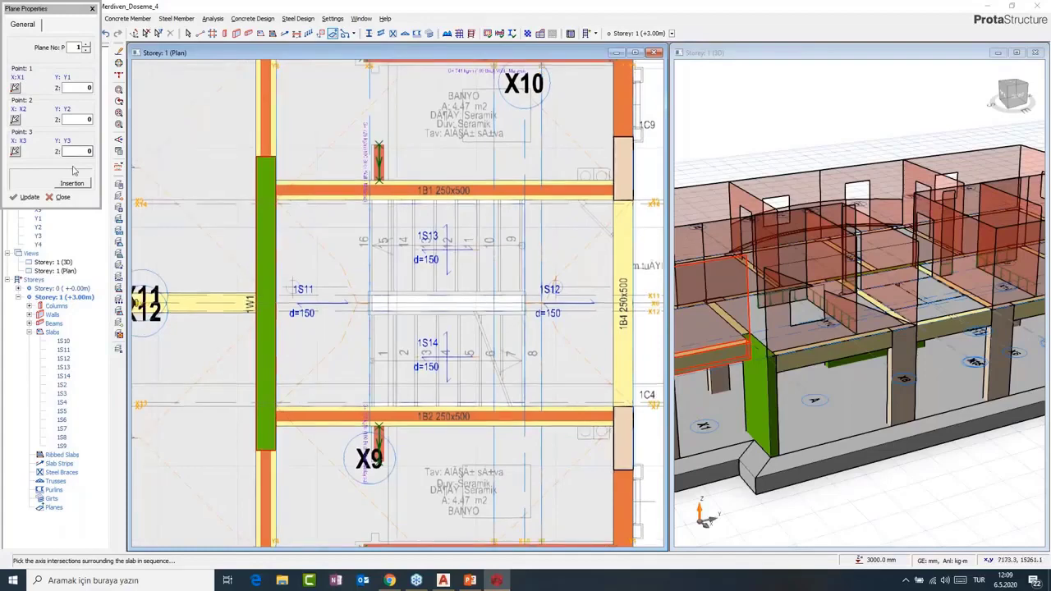
click(71, 182)
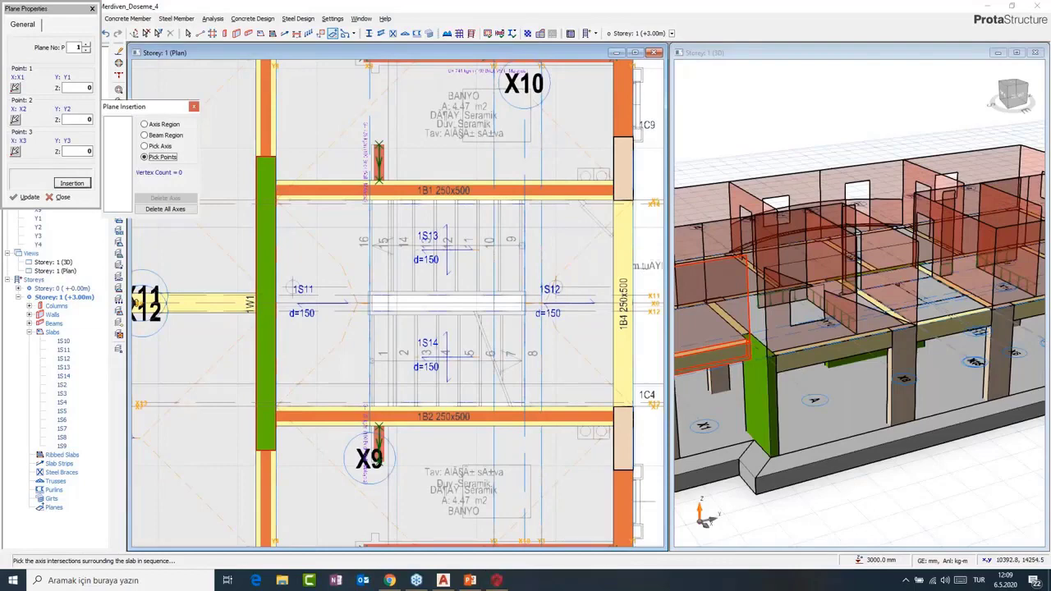
scroll(416, 192, up, 4)
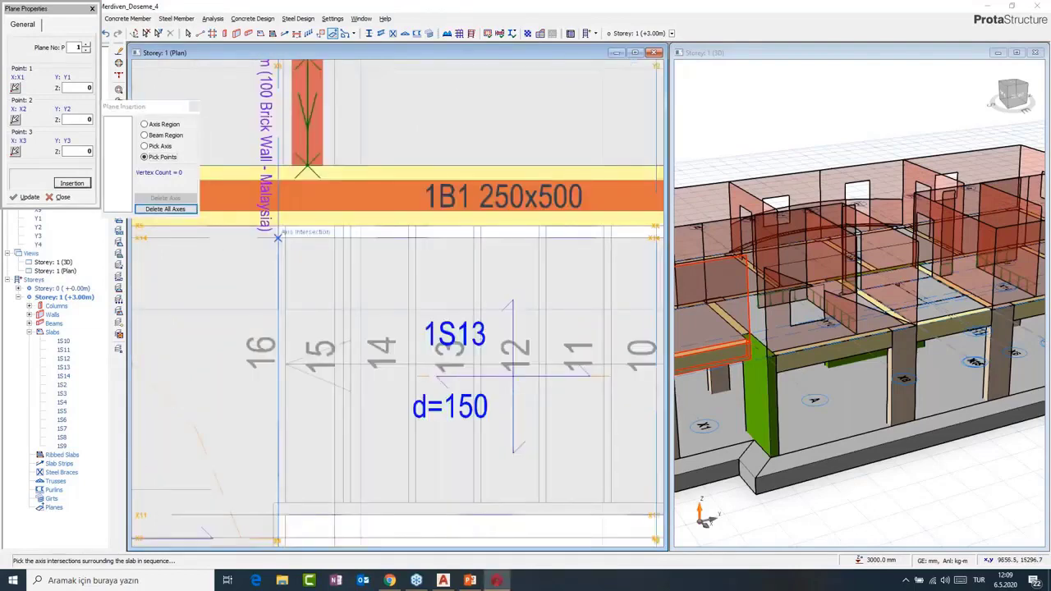
scroll(279, 247, down, 3)
scroll(515, 259, up, 5)
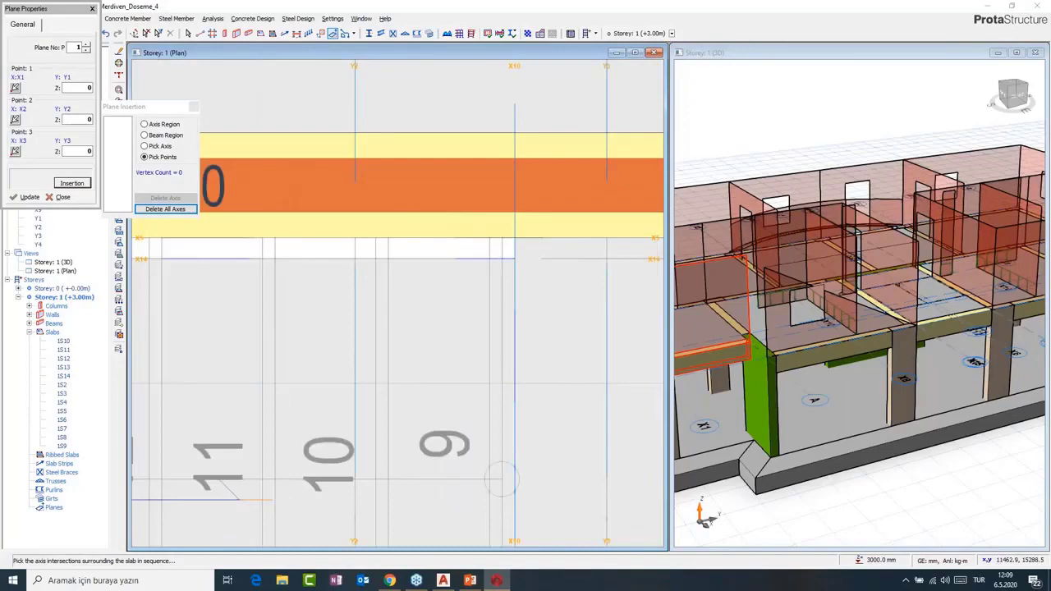
click(502, 480)
middle_drag(503, 480, 558, 121)
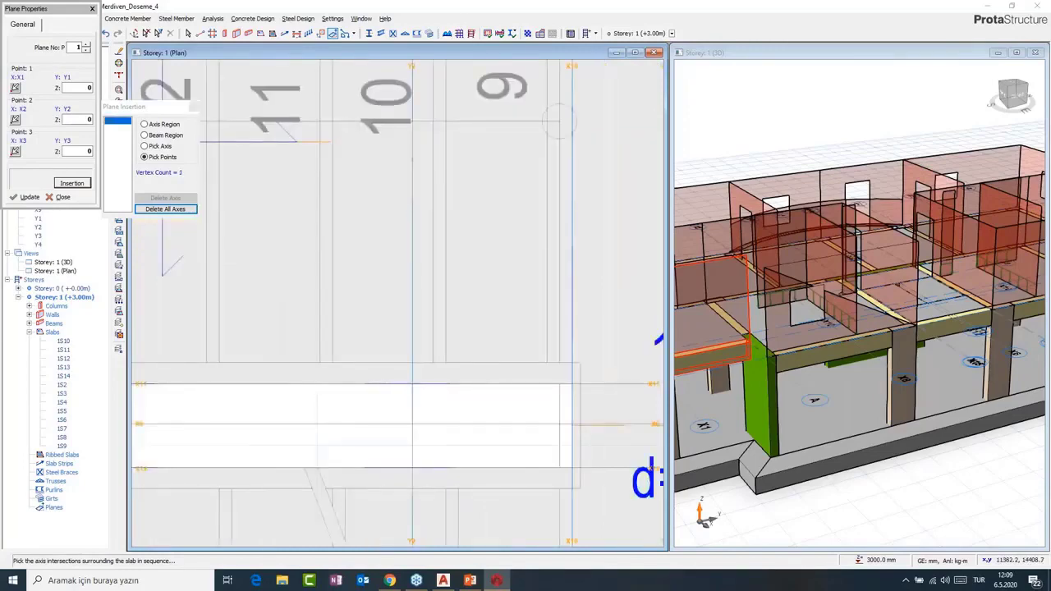
click(572, 384)
scroll(573, 384, down, 5)
scroll(378, 394, up, 5)
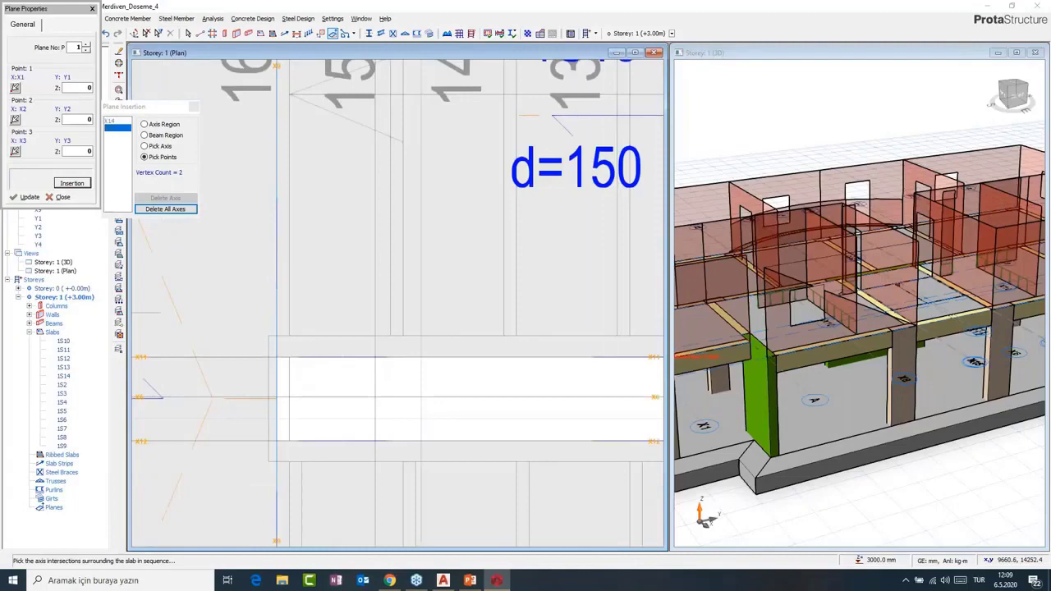
click(166, 209)
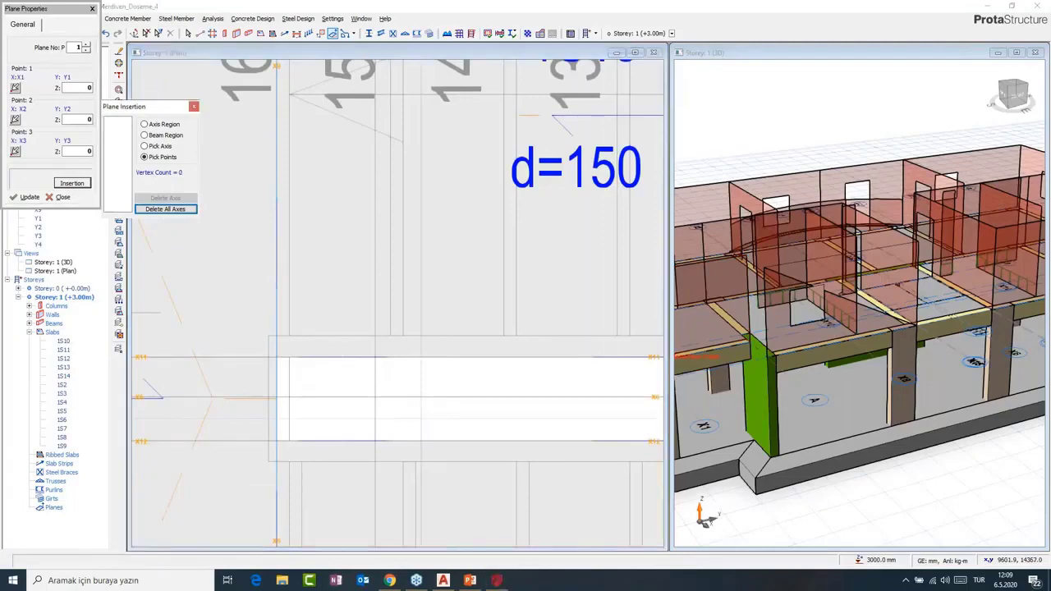
- Insert a plane over slab 1S13 by picking the axis intersections around it along X11, X10, X14 and X9
middle_drag(632, 328, 197, 363)
click(381, 393)
middle_drag(382, 164, 509, 461)
click(509, 205)
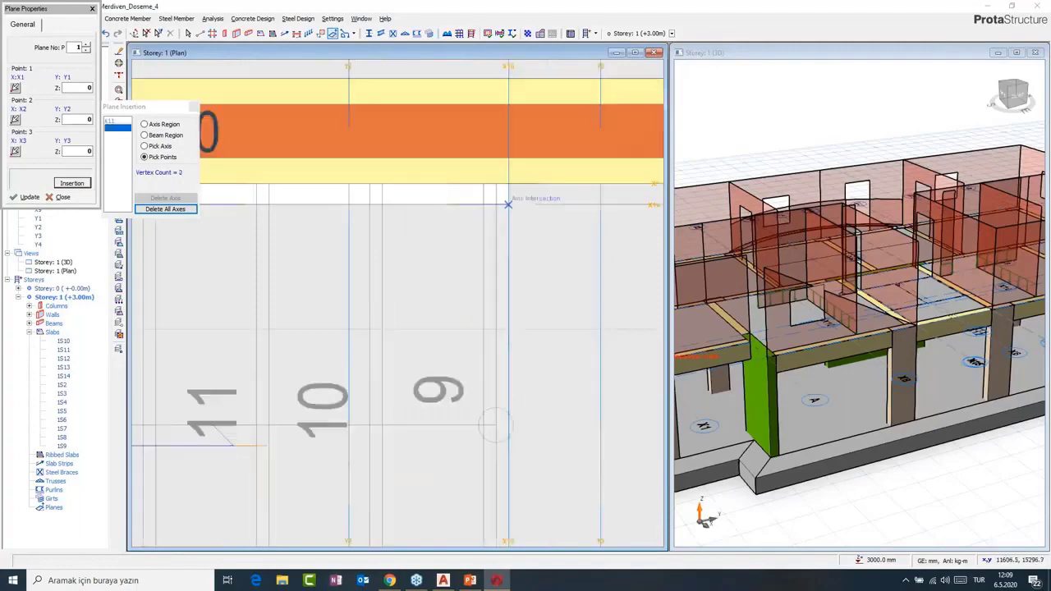
middle_drag(285, 302, 631, 352)
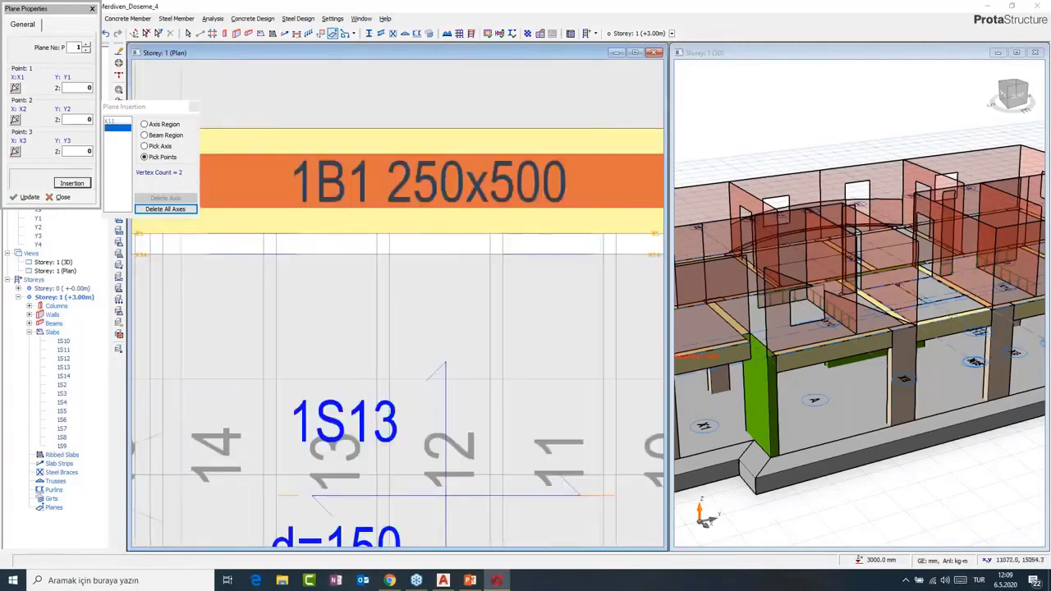
middle_drag(267, 302, 530, 322)
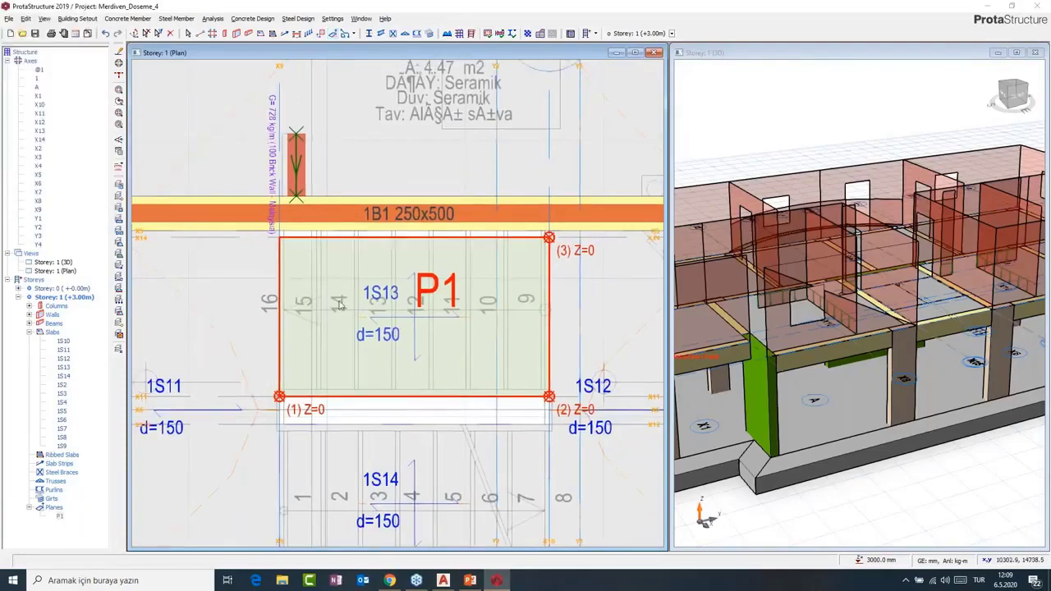
- Relocate control point 2 of the plane over slab 1S13 to the intersection of axes X9 and X14, and update the plane
middle_drag(396, 290, 405, 266)
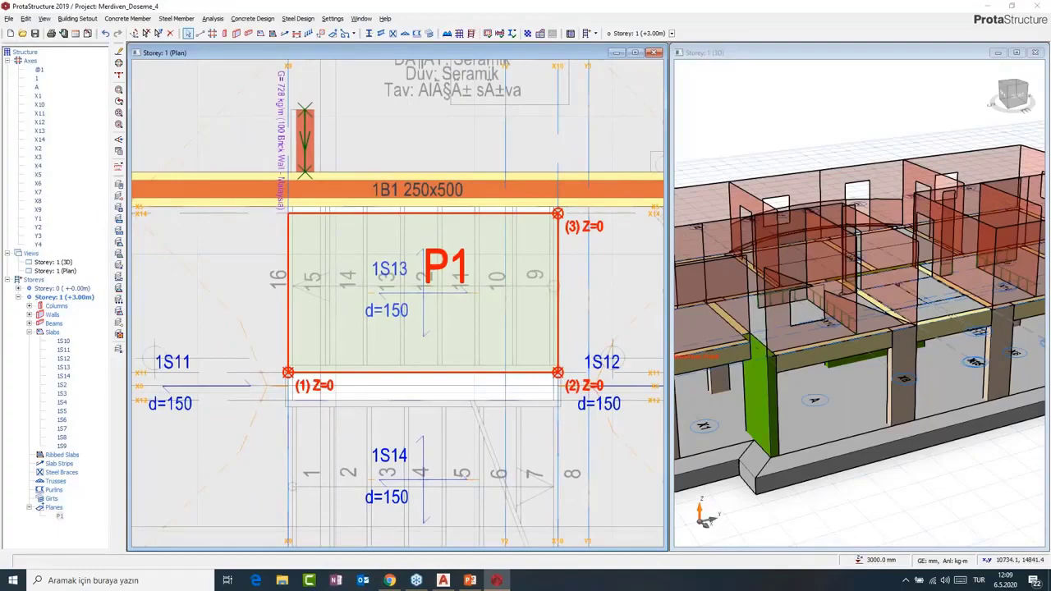
double_click(438, 276)
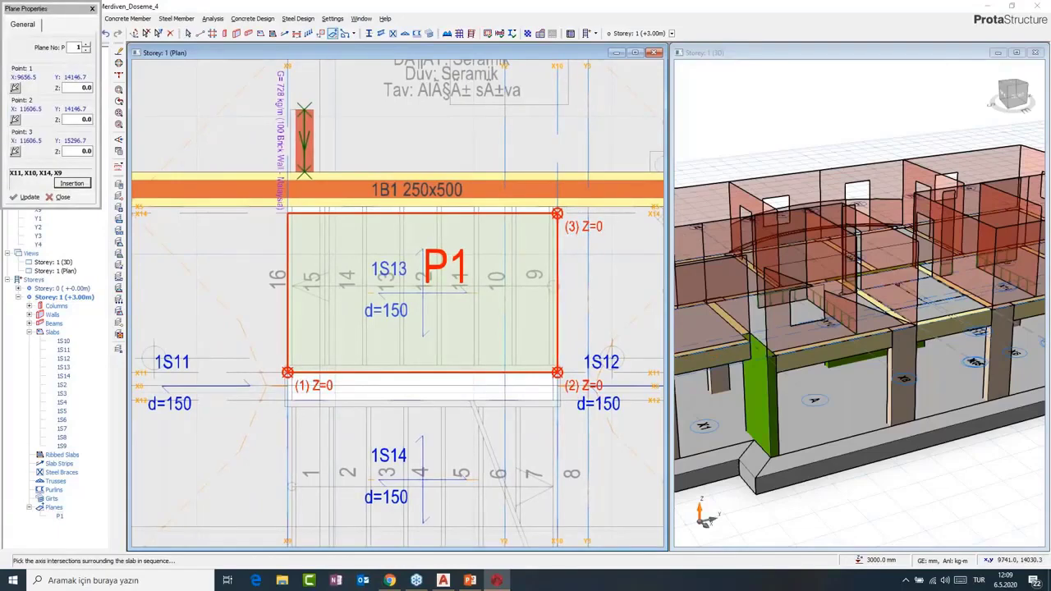
scroll(297, 387, up, 2)
middle_drag(335, 377, 300, 390)
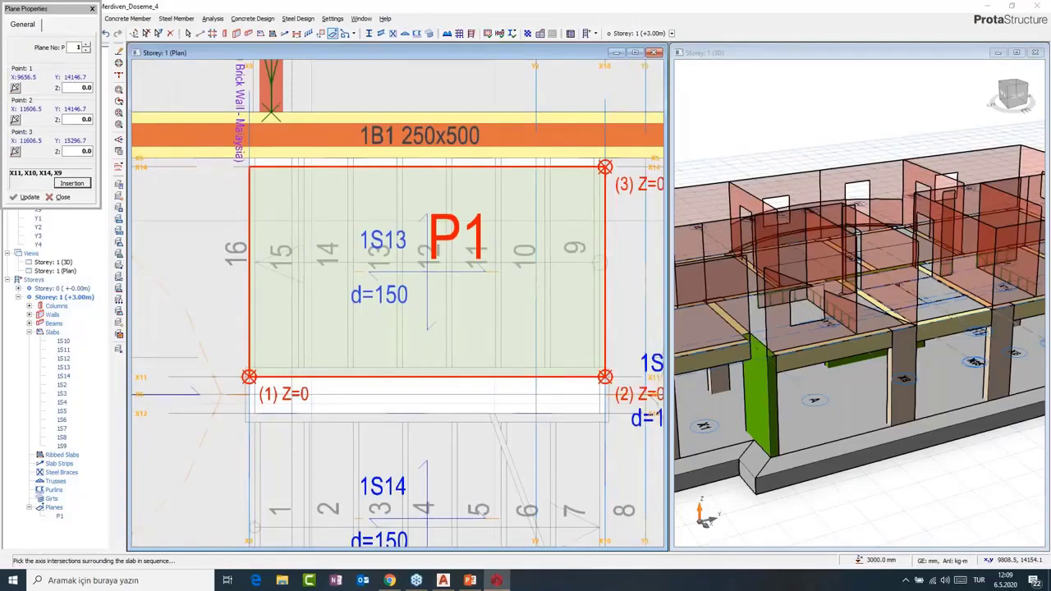
middle_drag(277, 376, 255, 384)
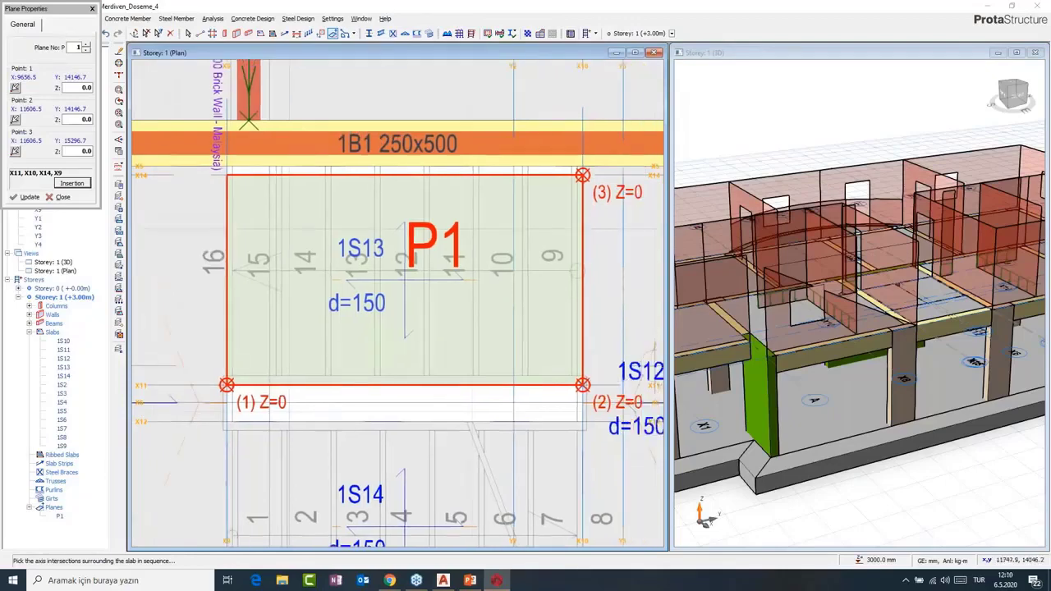
click(14, 120)
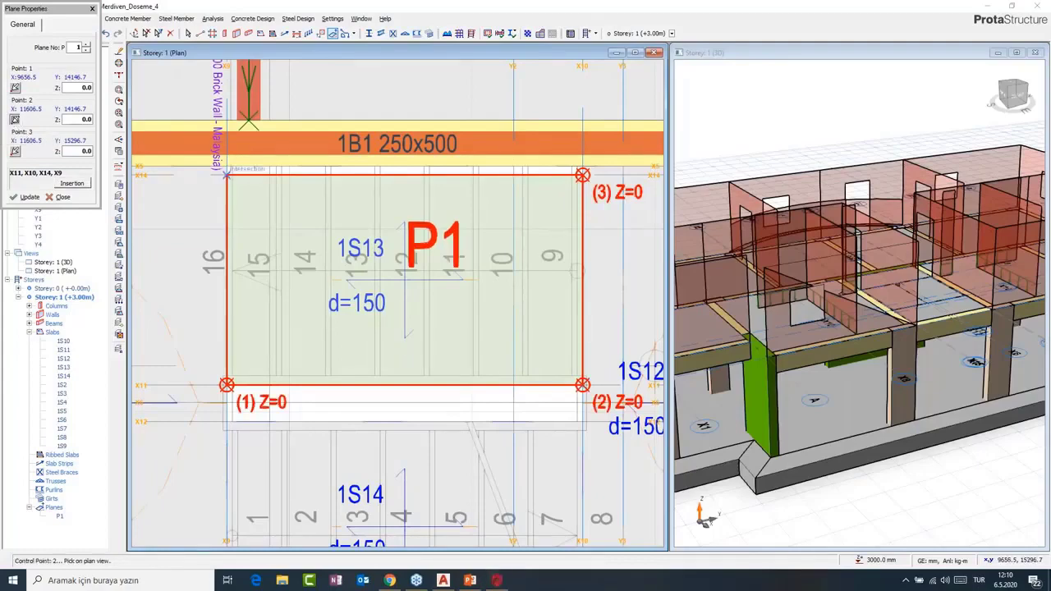
scroll(227, 175, up, 1)
scroll(227, 175, up, 1)
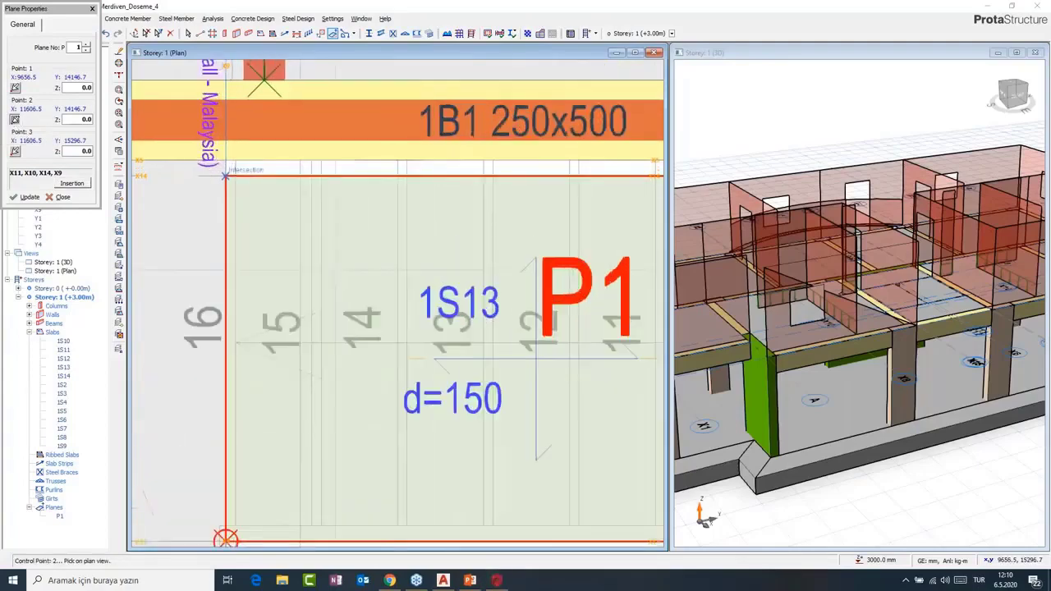
click(227, 175)
click(28, 198)
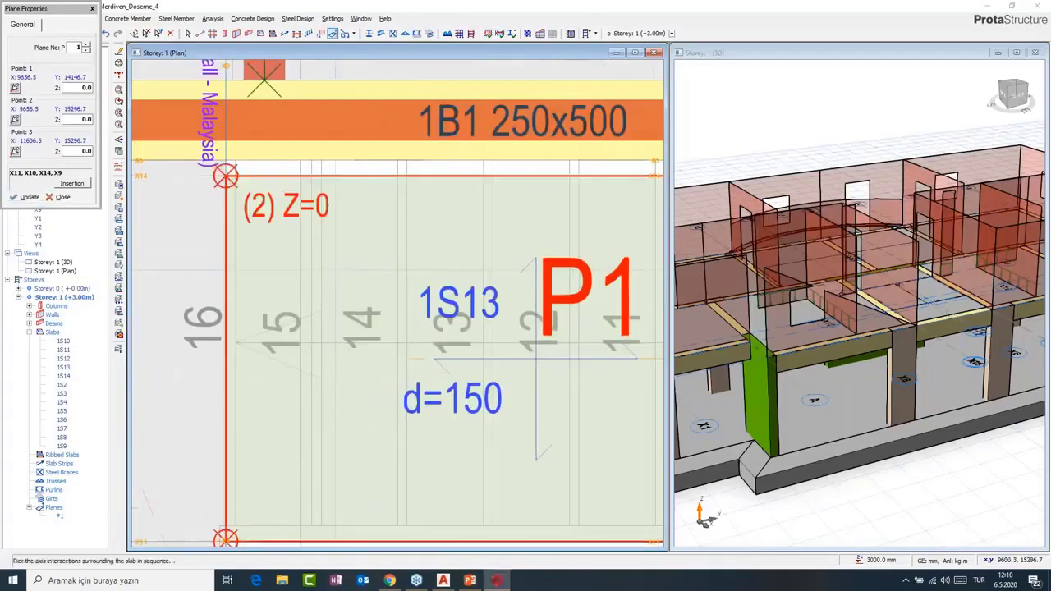
- Set the Z level of the plane's control point 3, at the tread 9 end of slab 1S13, to -1500 mm
scroll(447, 291, down, 3)
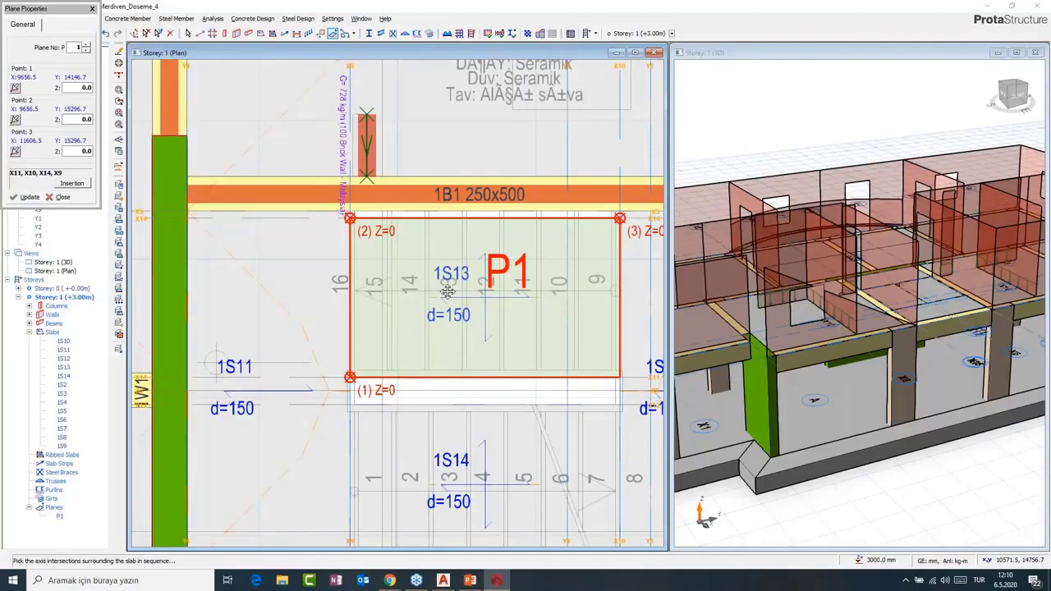
scroll(448, 291, up, 2)
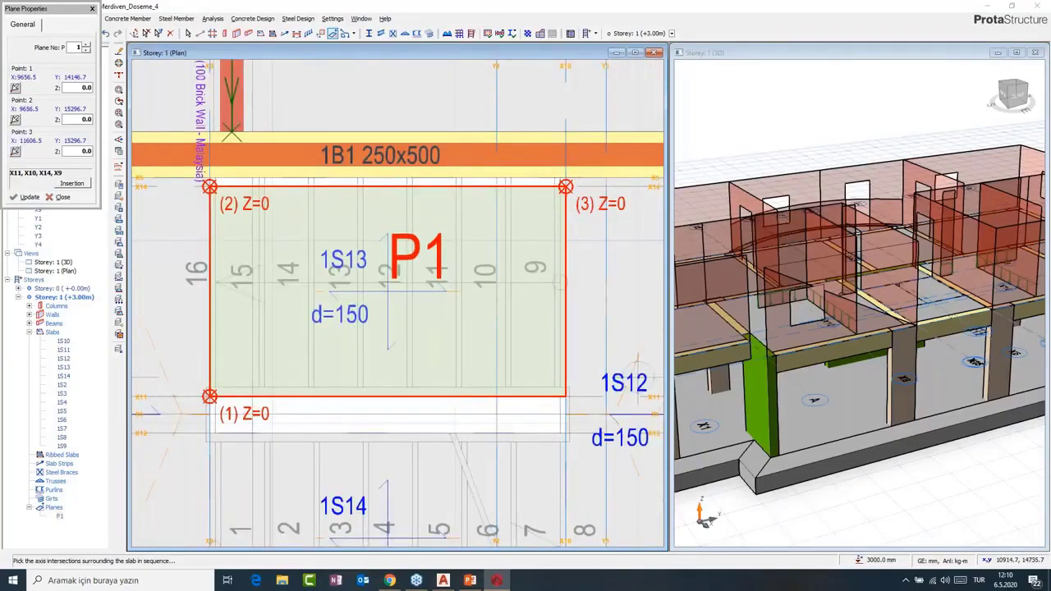
double_click(80, 88)
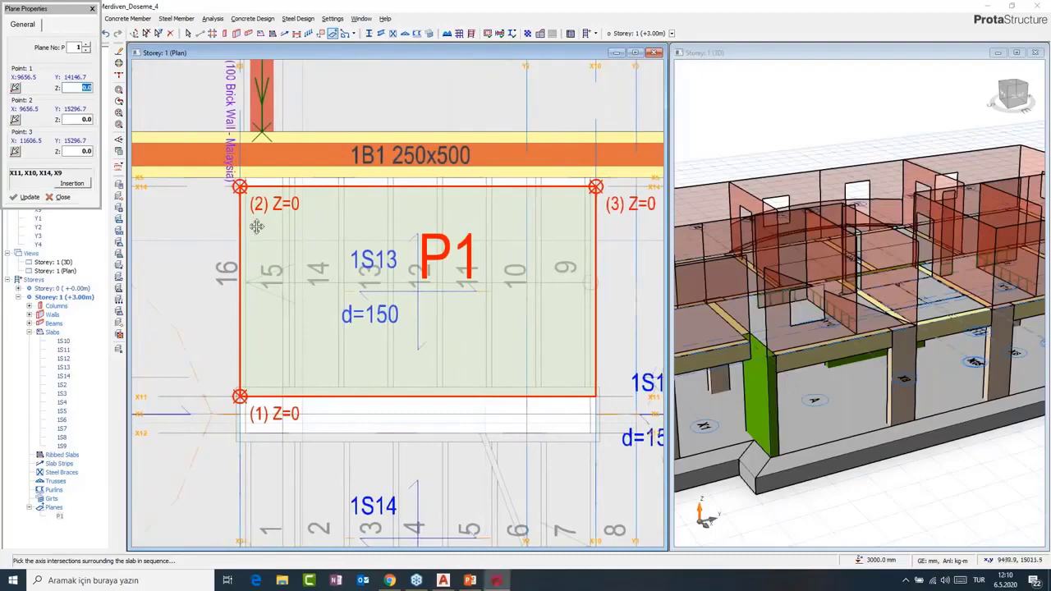
middle_drag(257, 226, 313, 214)
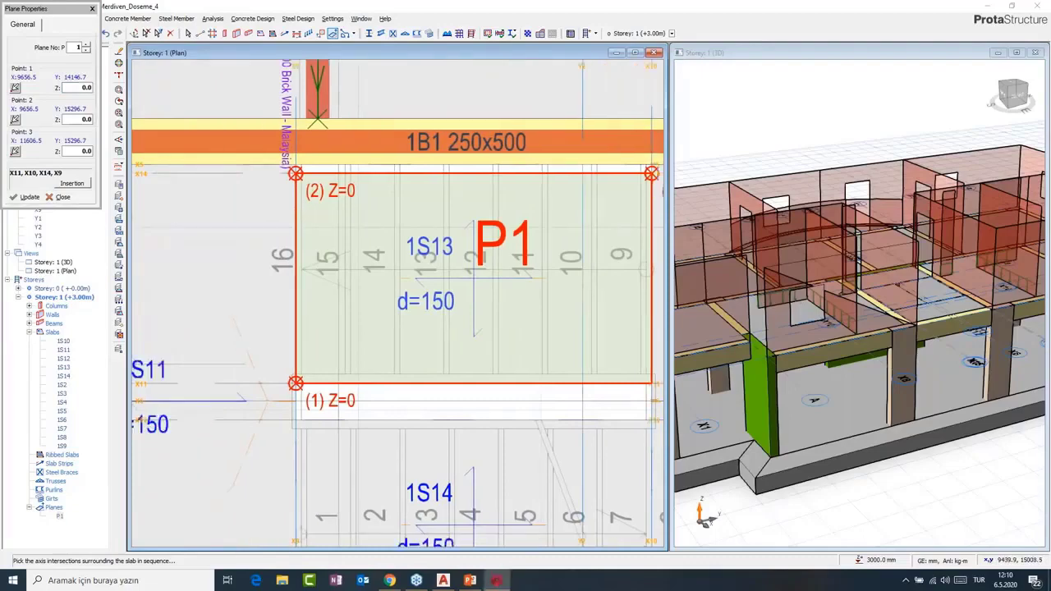
click(89, 119)
click(83, 153)
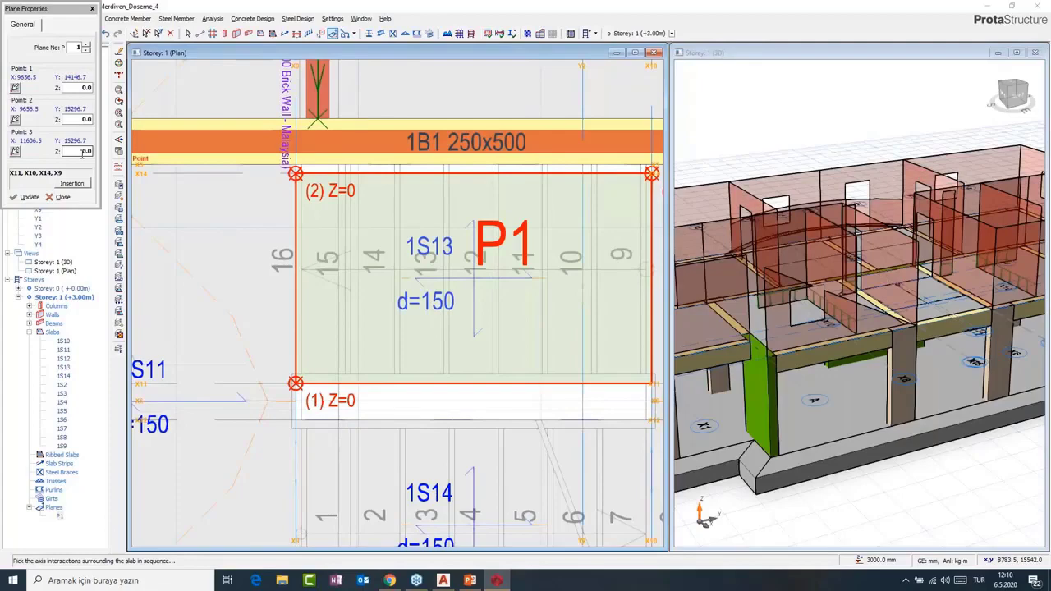
middle_drag(654, 355, 437, 275)
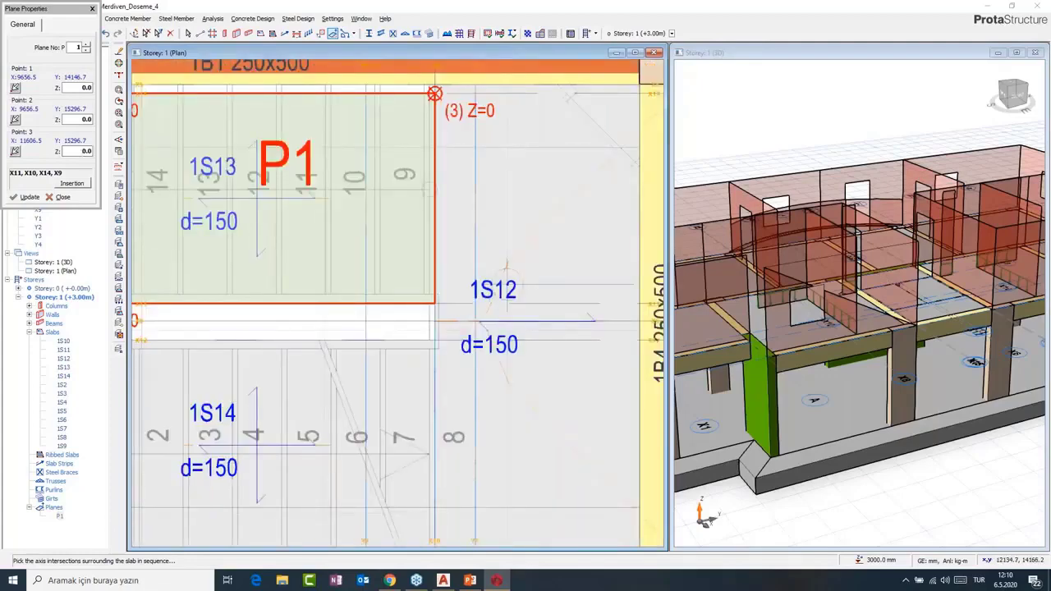
middle_drag(532, 301, 578, 343)
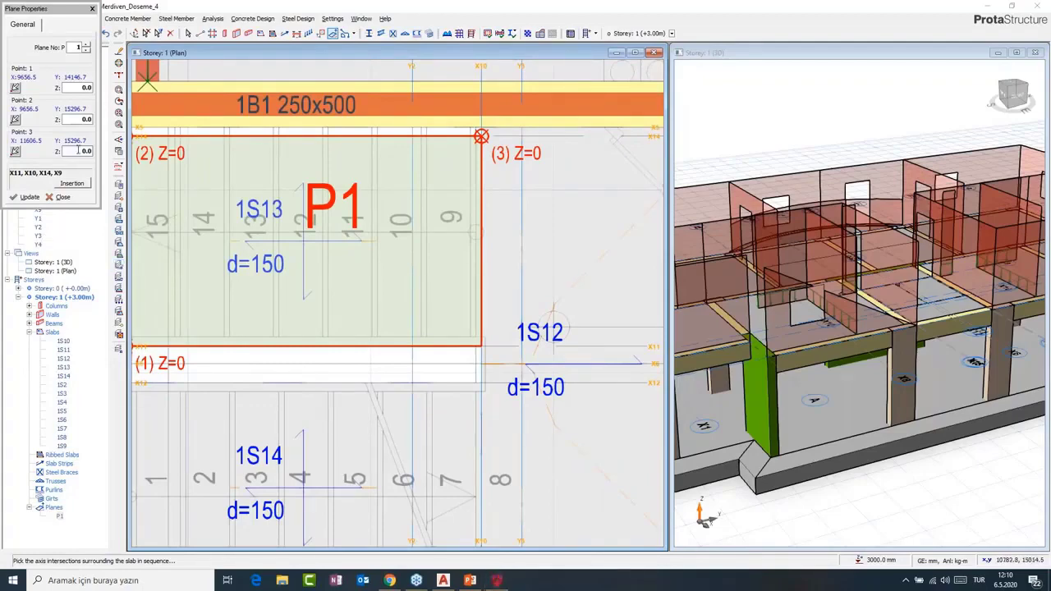
double_click(79, 150)
text(-150)
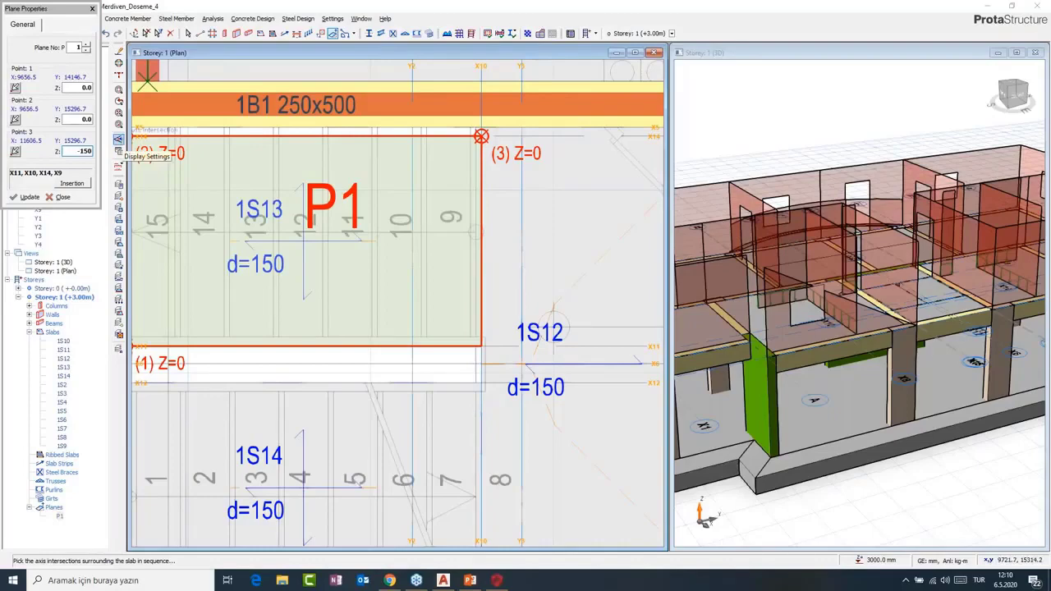
text(0)
click(62, 197)
- Move the members within the plane over slab 1S13 to the plane definition, and check the stair flight in 3D
right_click(330, 208)
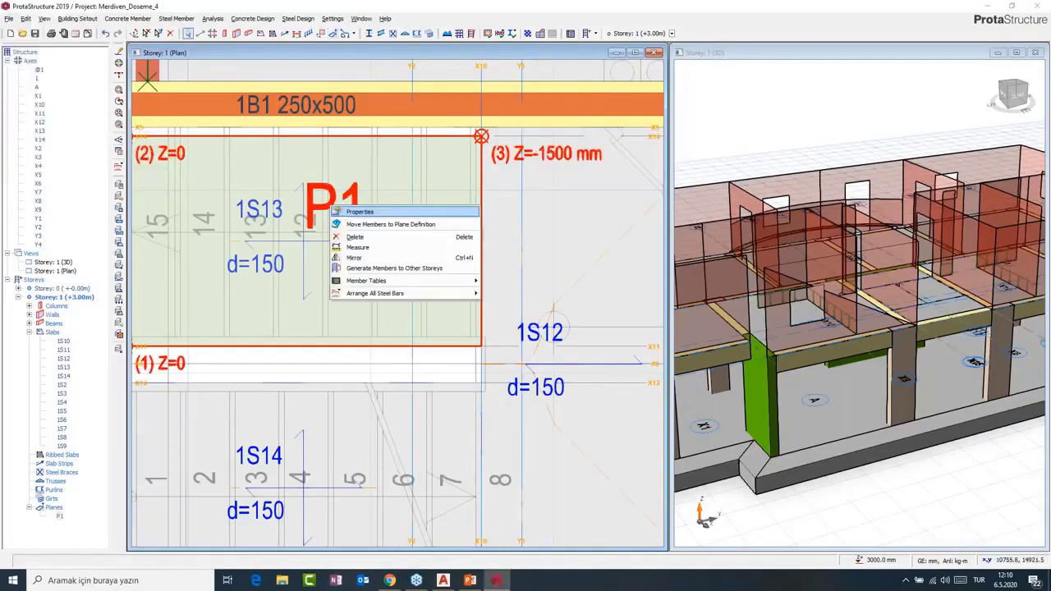
click(391, 224)
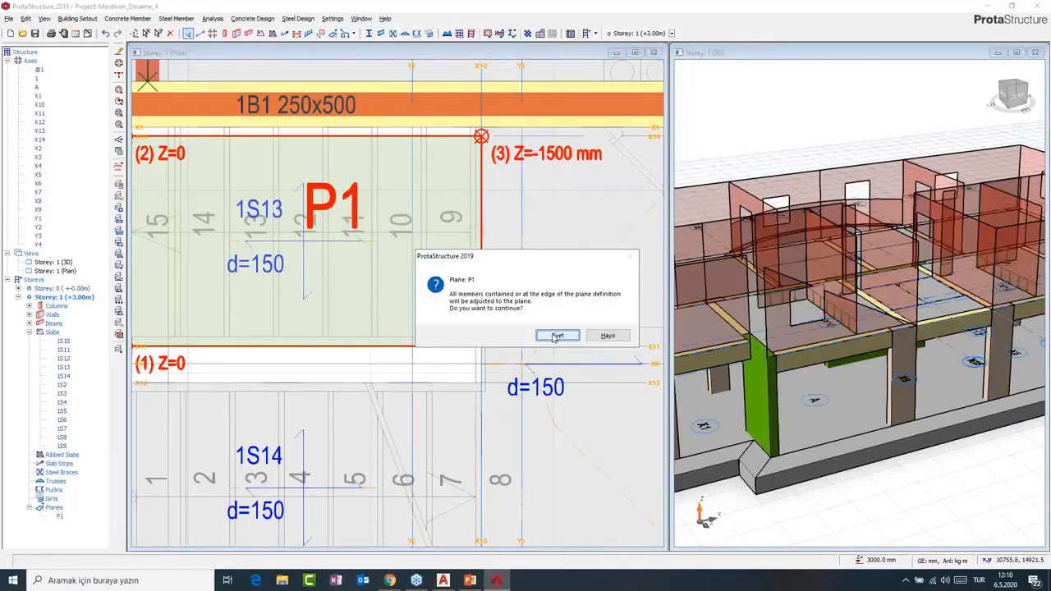
click(557, 336)
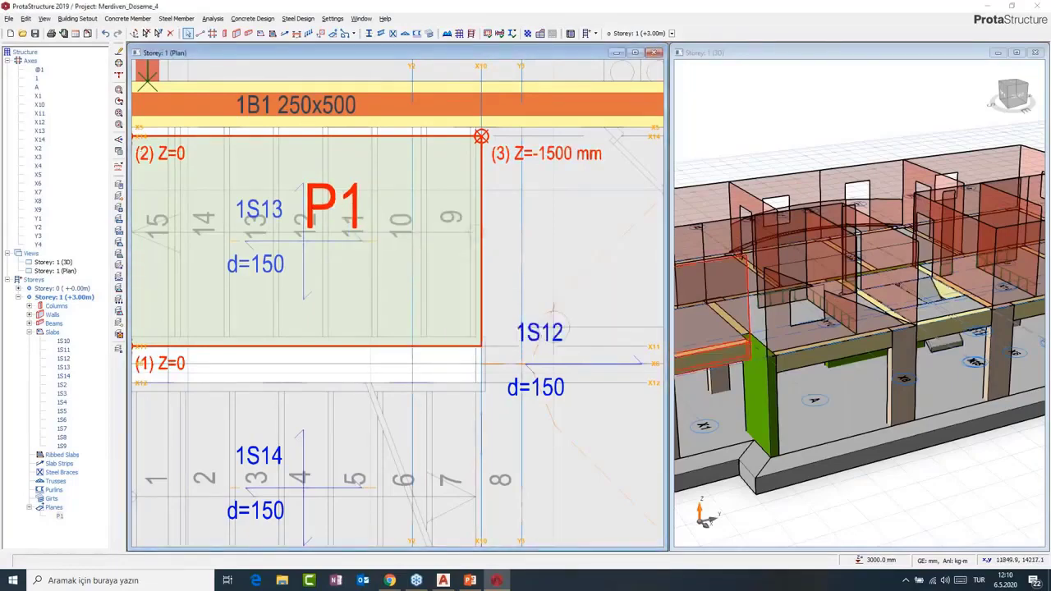
scroll(876, 355, up, 5)
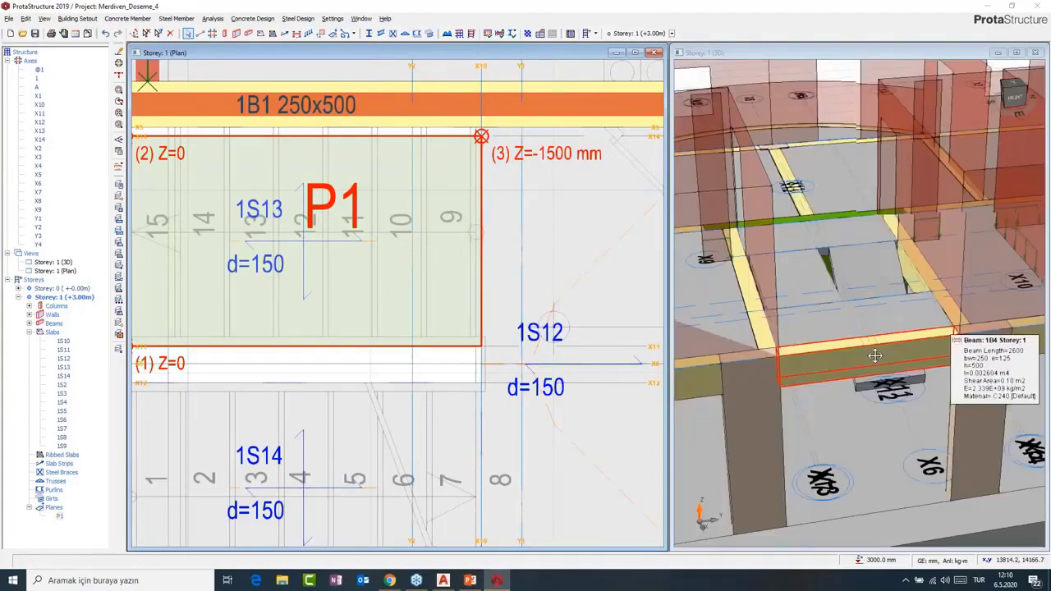
middle_drag(876, 356, 876, 316)
middle_drag(414, 295, 414, 293)
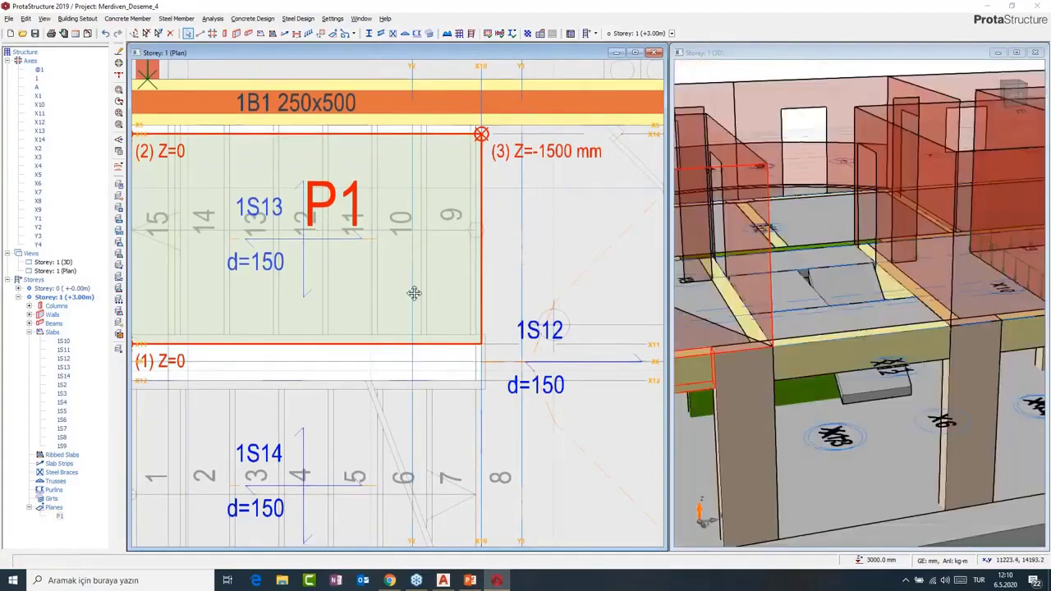
middle_drag(294, 482, 398, 281)
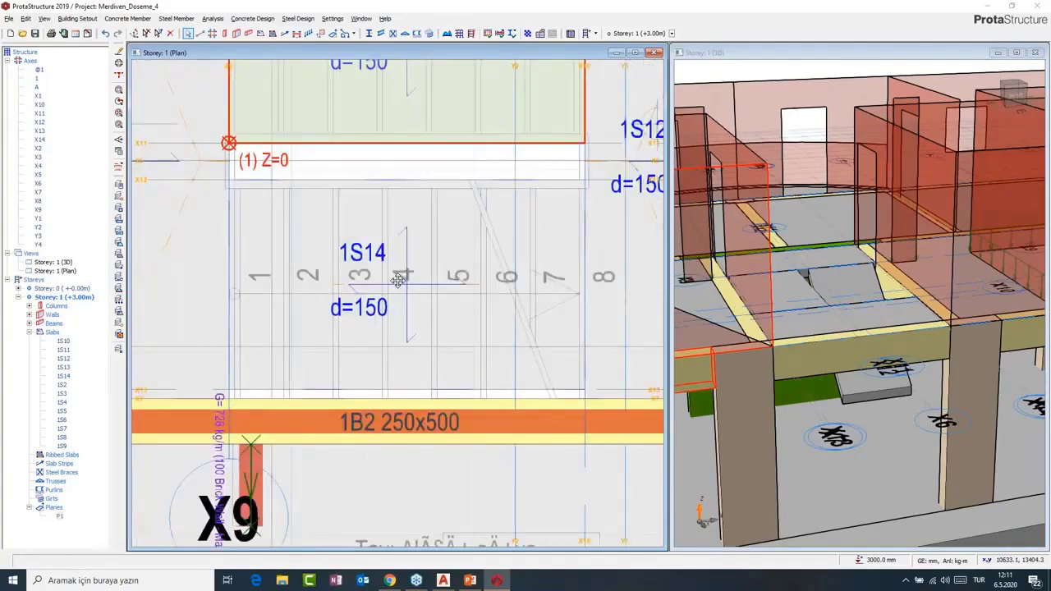
- Start inserting a new plane for stair slab 1S14, defined by picked axis intersections
middle_drag(397, 281, 390, 281)
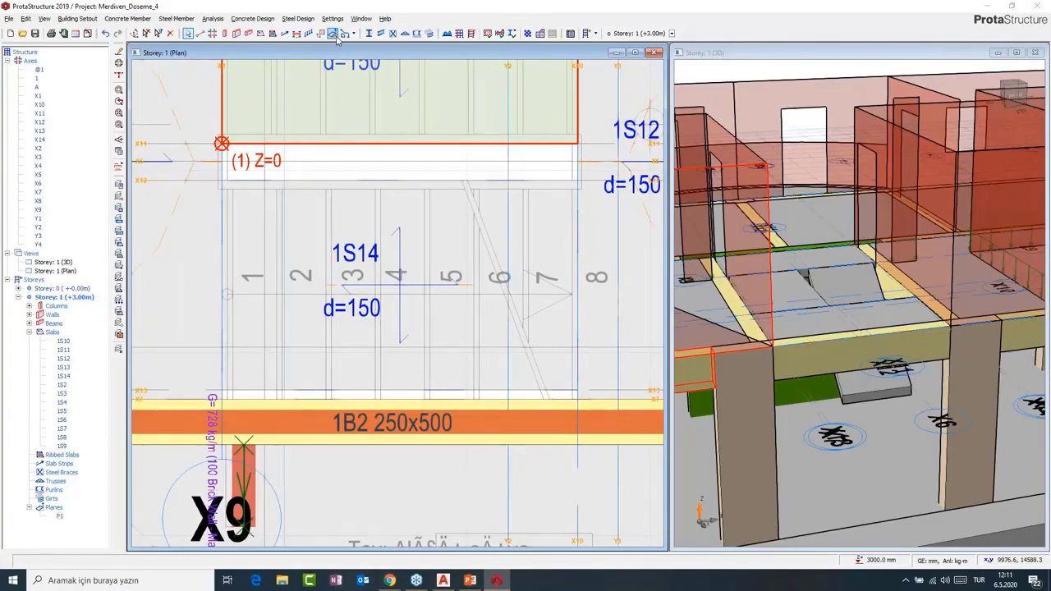
click(333, 33)
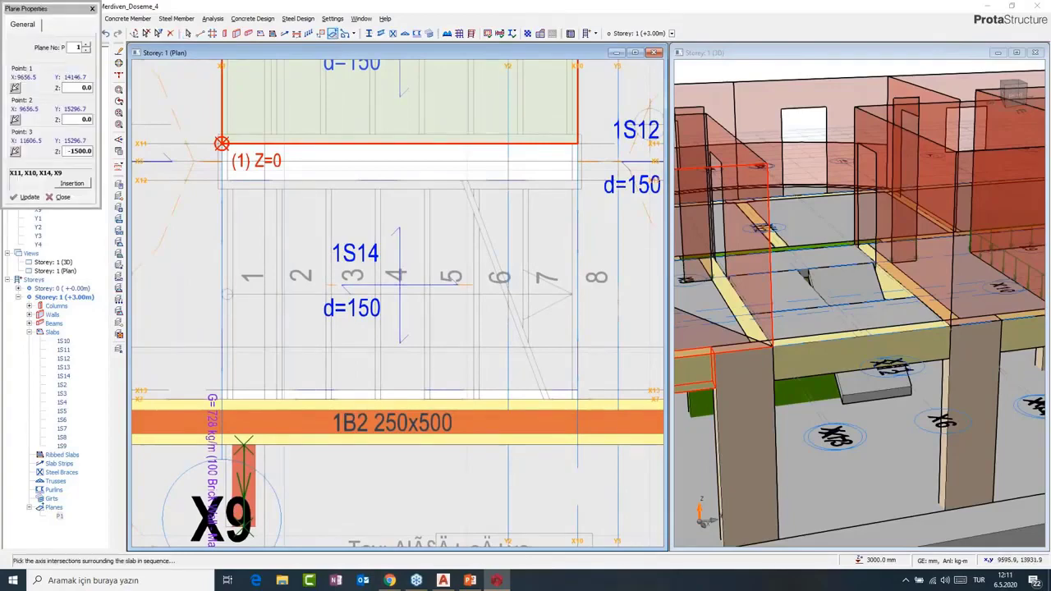
click(72, 183)
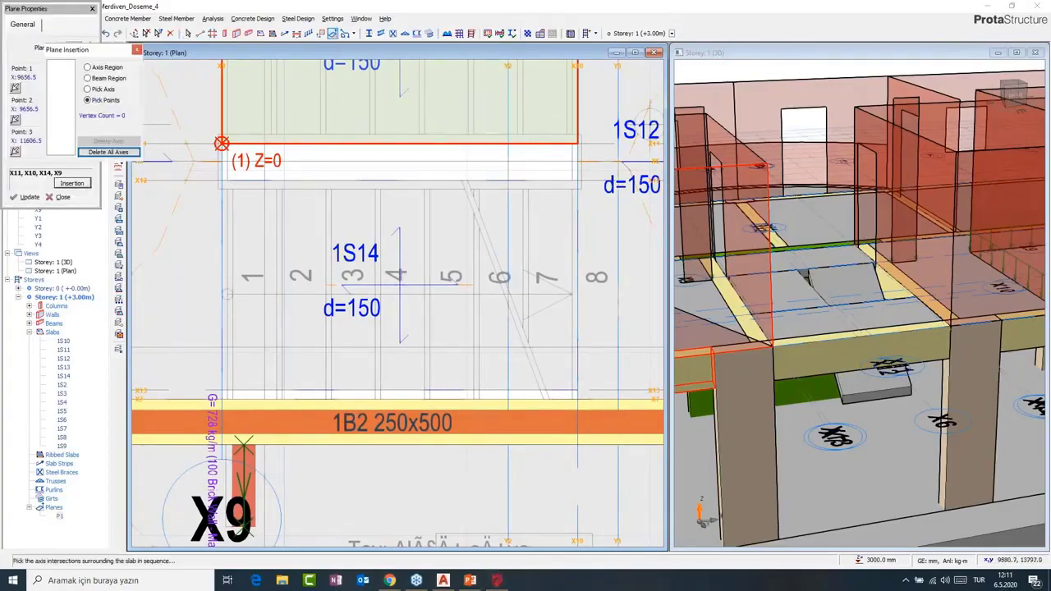
scroll(395, 290, up, 5)
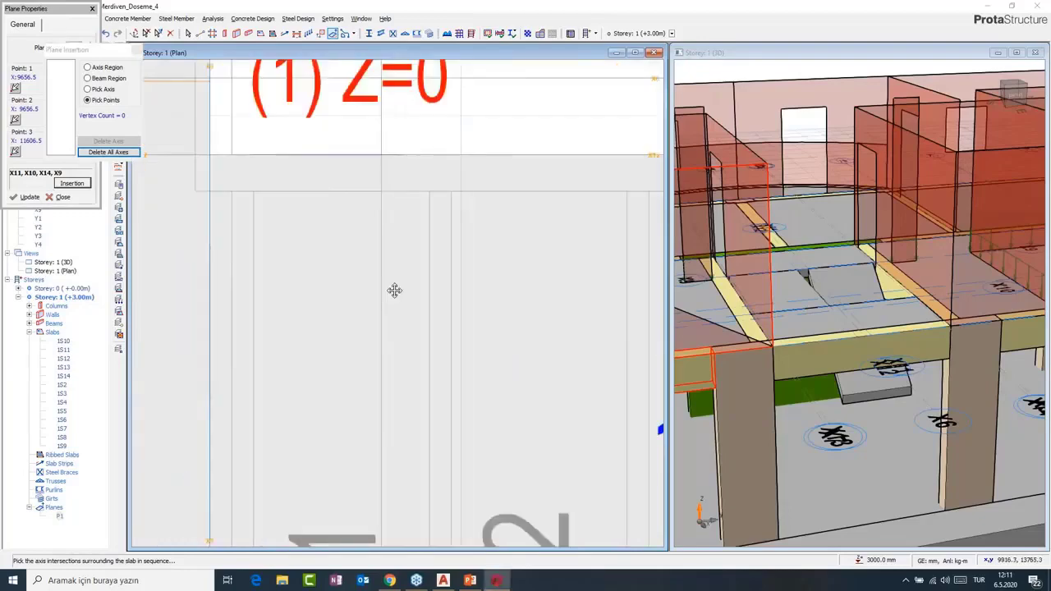
scroll(394, 290, down, 5)
scroll(553, 327, up, 5)
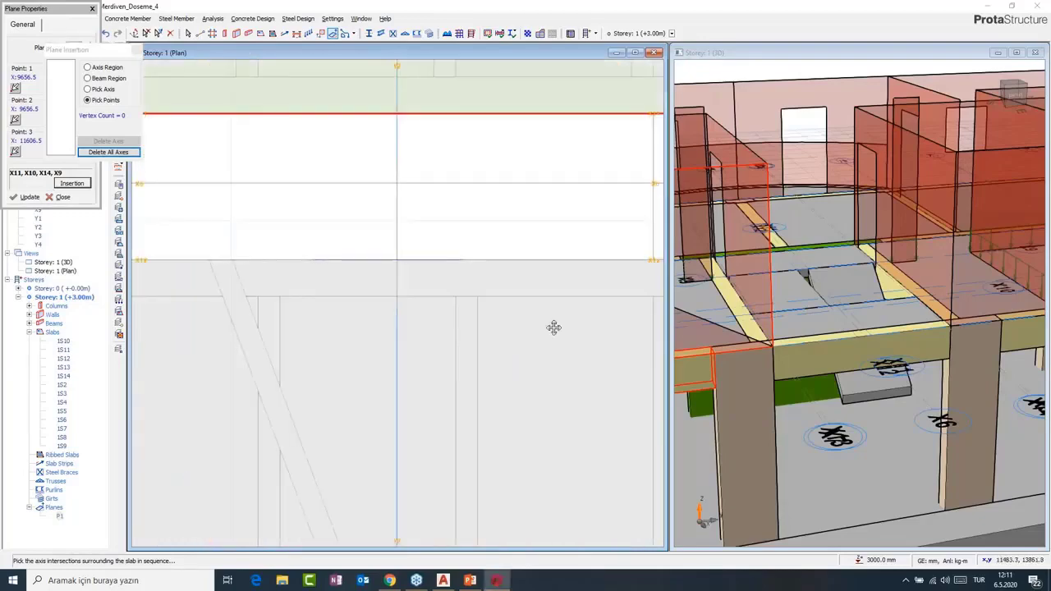
click(397, 260)
middle_drag(528, 413, 340, 87)
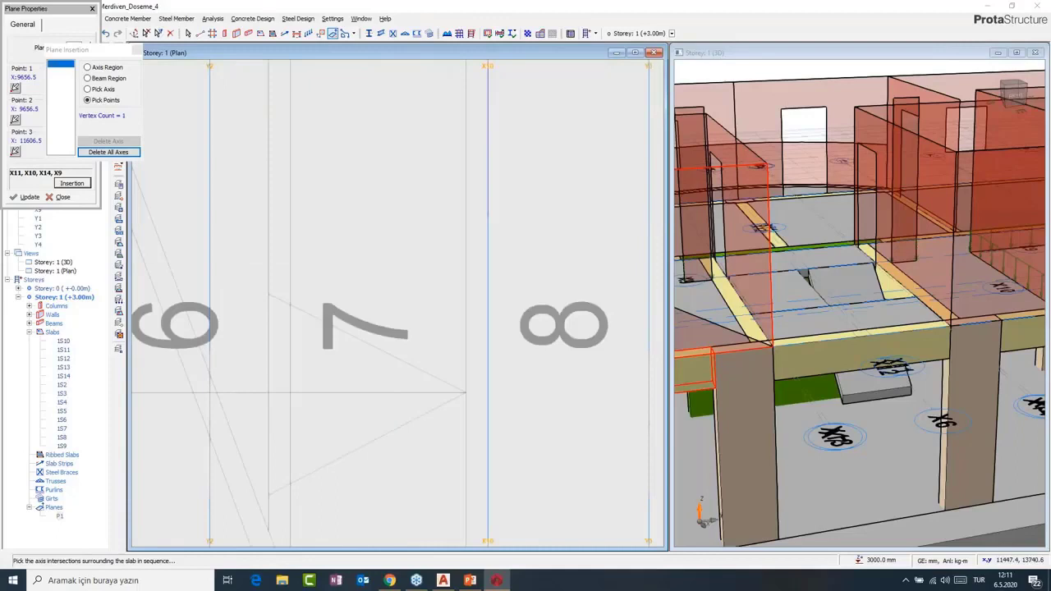
middle_drag(460, 519, 545, 104)
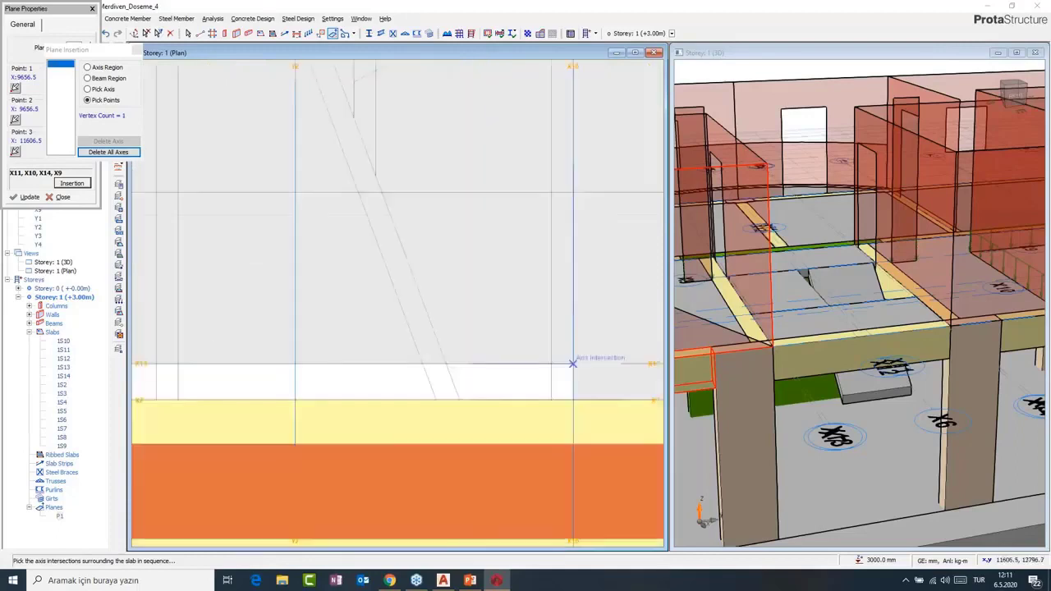
click(573, 363)
scroll(573, 364, up, 3)
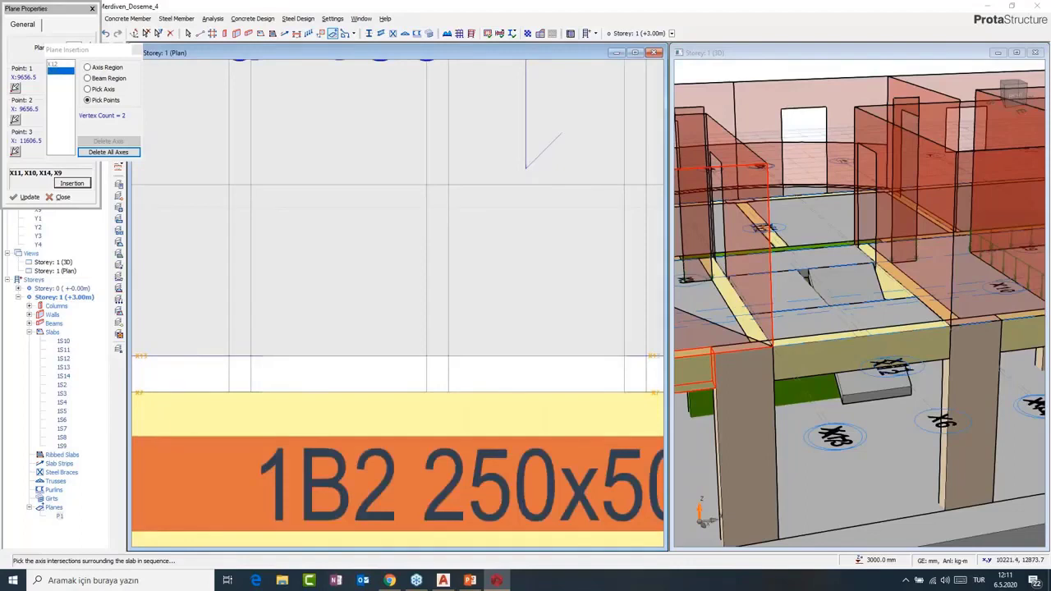
middle_drag(225, 136, 566, 134)
click(351, 354)
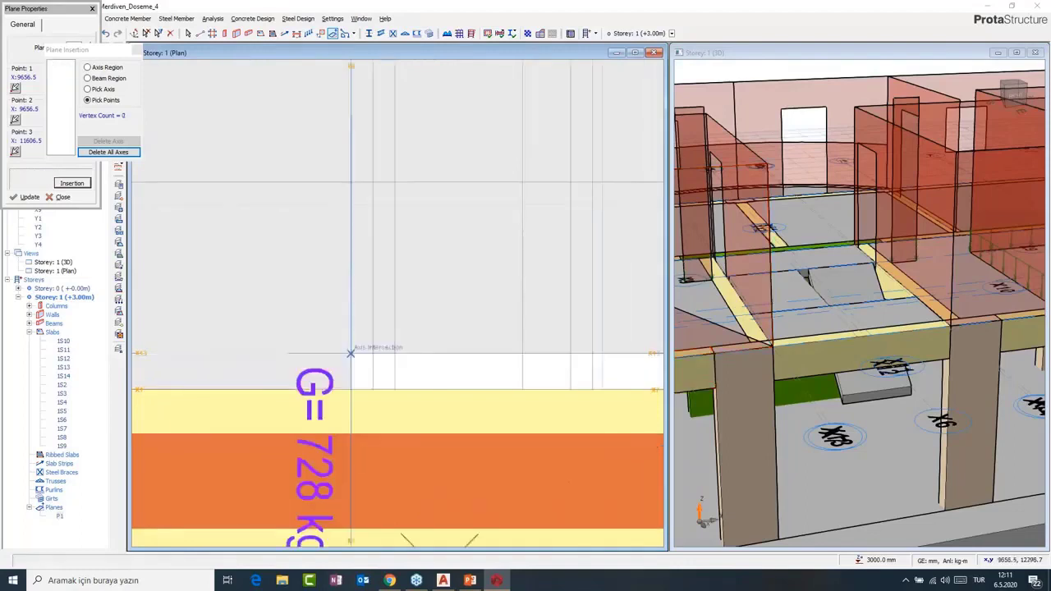
- Insert a plane over slab 1S14 by picking the axis intersections around it along X13, X10, X12 and X9
scroll(337, 361, down, 2)
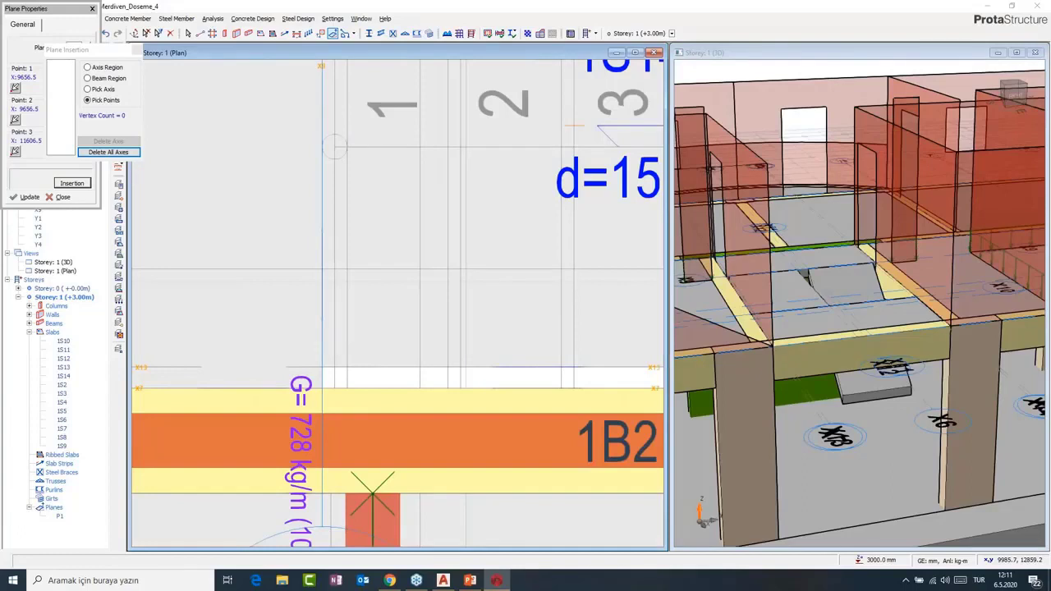
click(322, 367)
mouse_move(649, 278)
middle_down()
mouse_move(472, 269)
mouse_move(508, 584)
middle_up()
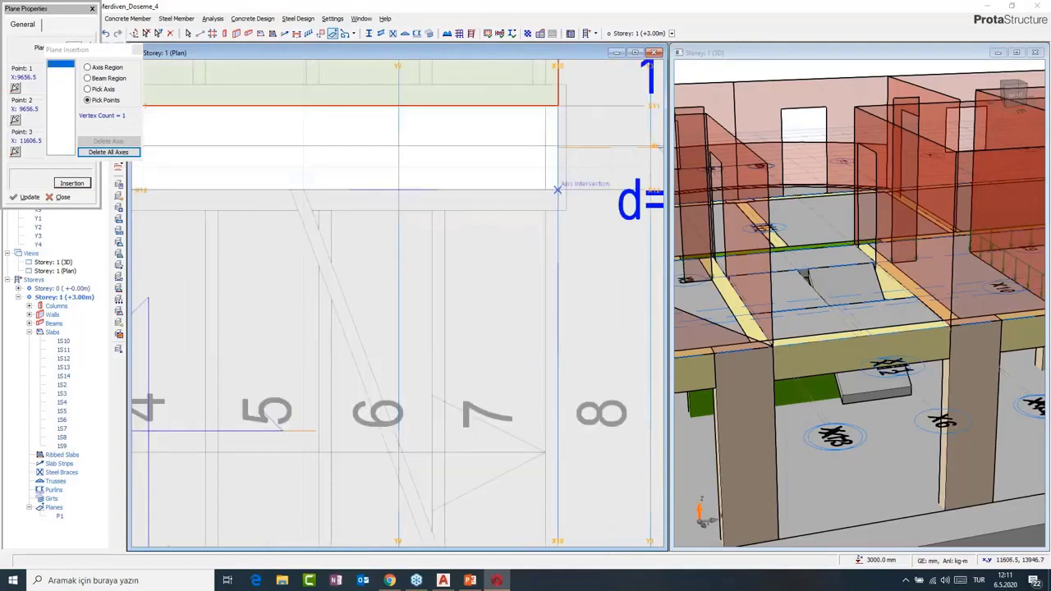
click(558, 190)
middle_drag(558, 190, 293, 203)
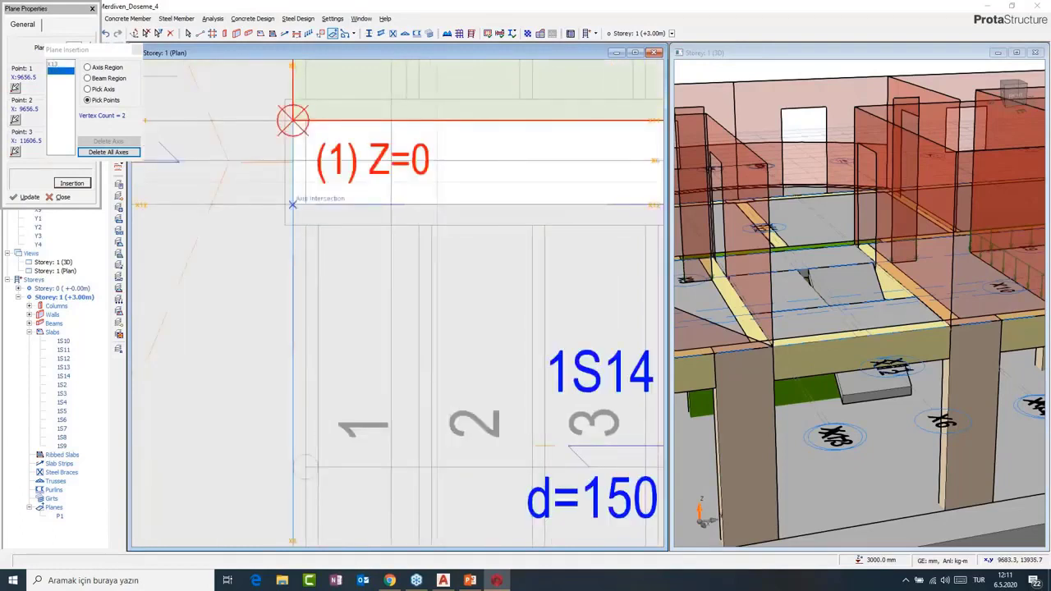
click(294, 204)
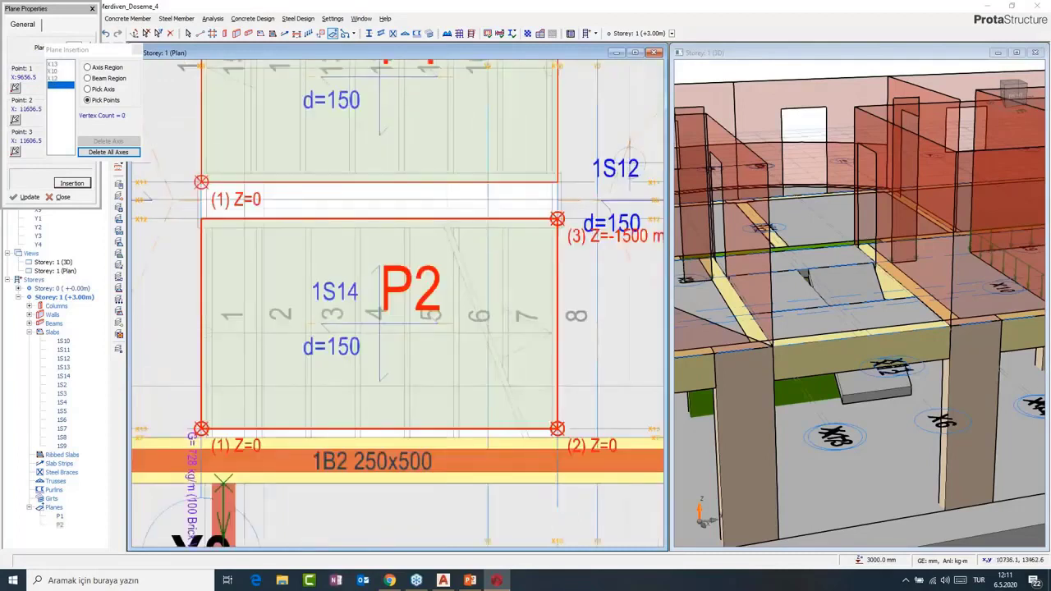
click(113, 153)
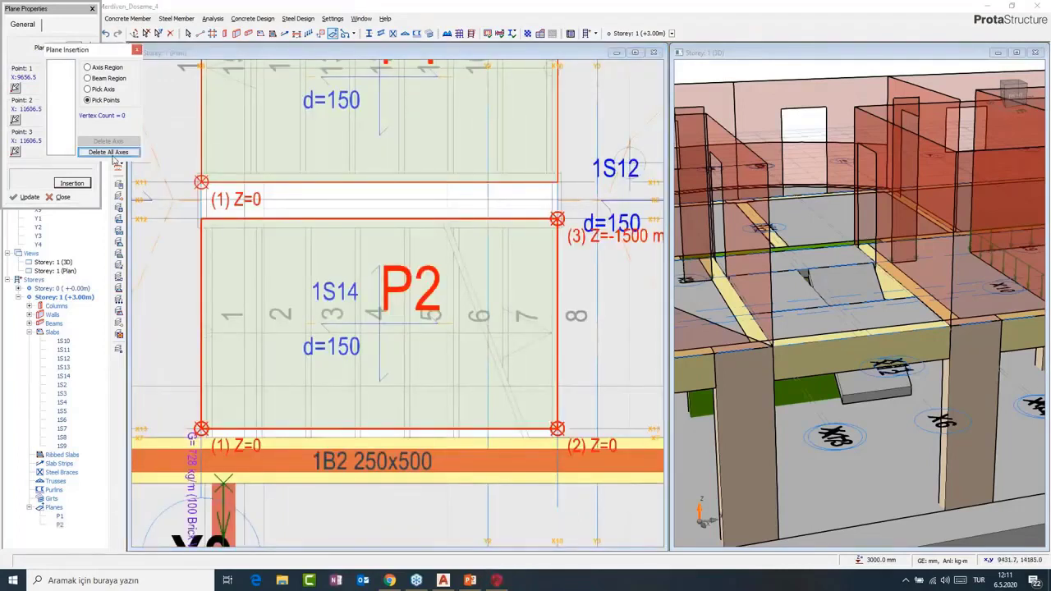
click(136, 51)
middle_drag(340, 267, 346, 232)
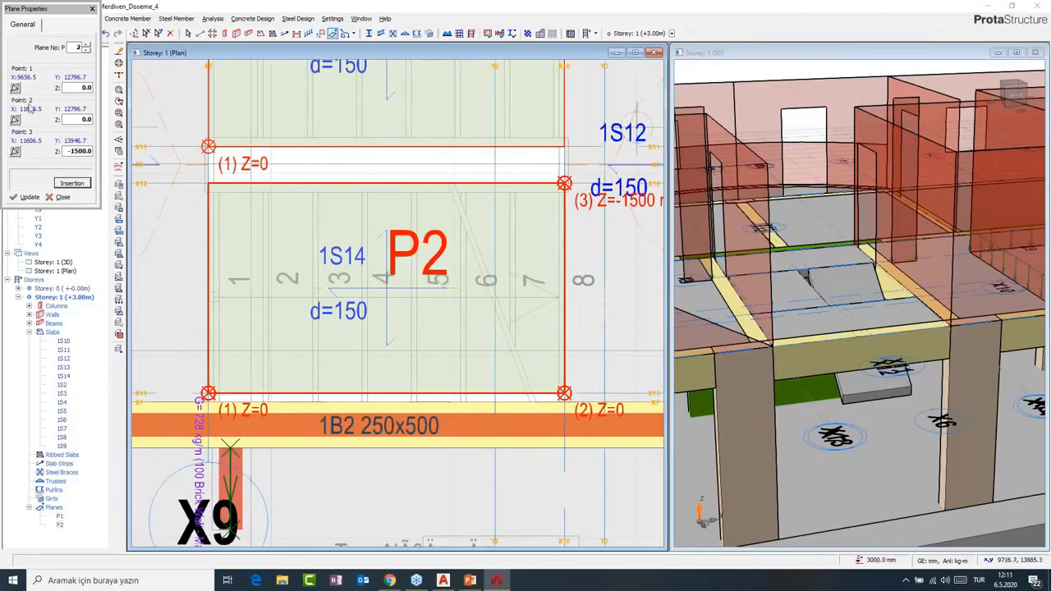
- Relocate control point 2 of the plane over slab 1S14 to the intersection of axes X9 and X12
click(15, 120)
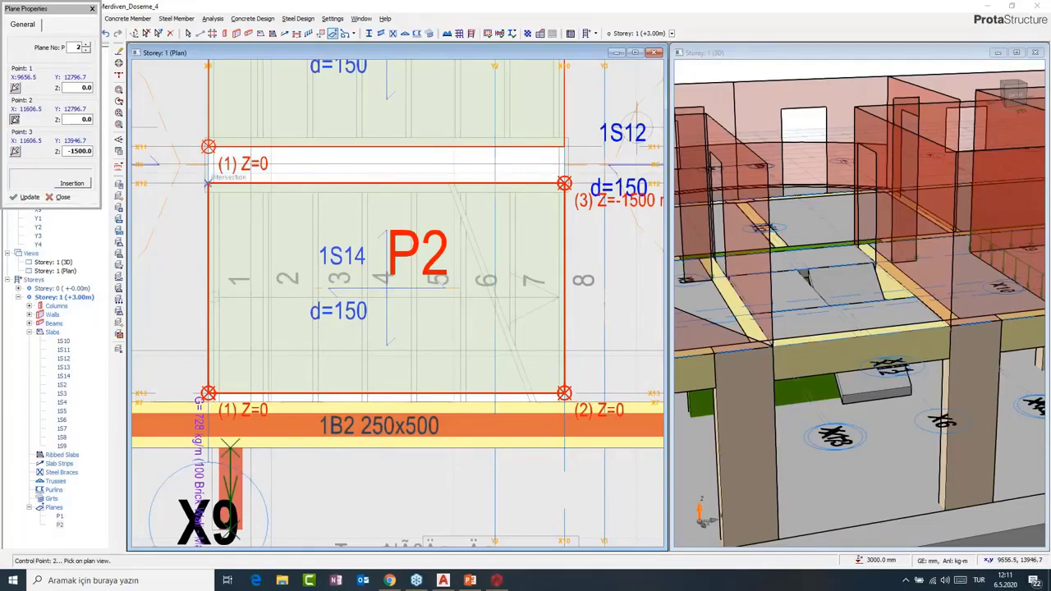
click(209, 183)
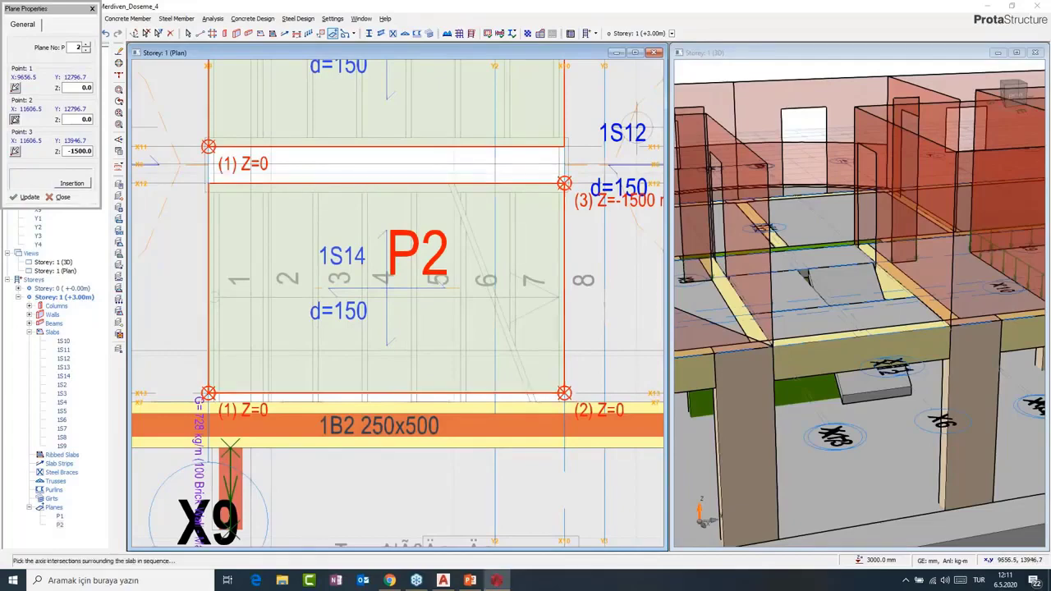
click(61, 197)
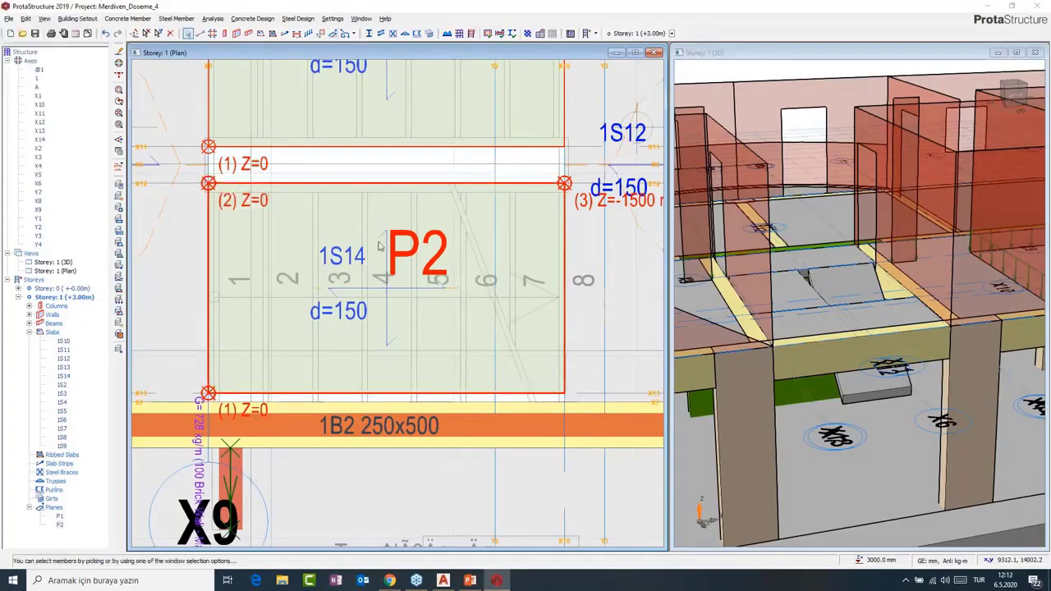
- Set the Z levels of control points 1 and 2 of slab 1S14's plane to -3000 mm, and move its members onto the plane
scroll(421, 315, down, 2)
double_click(411, 258)
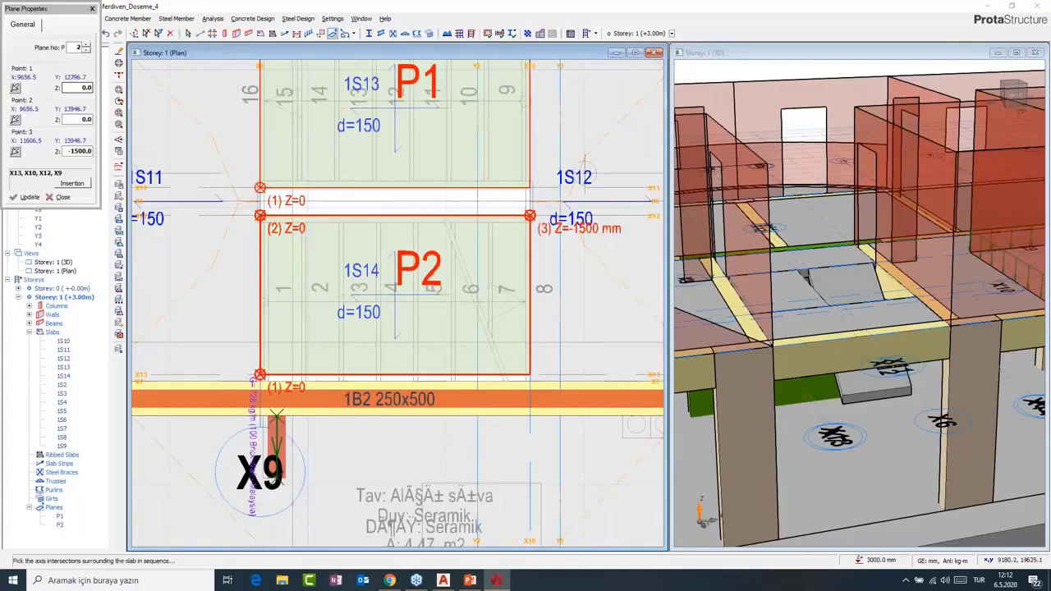
click(77, 89)
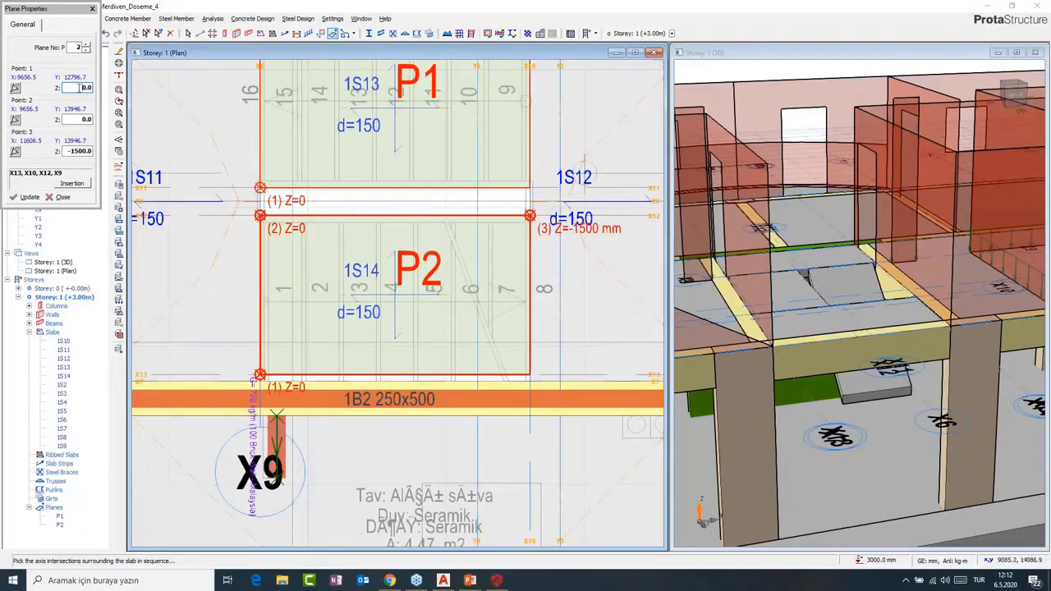
text(-3000)
key(Tab)
text(-3000)
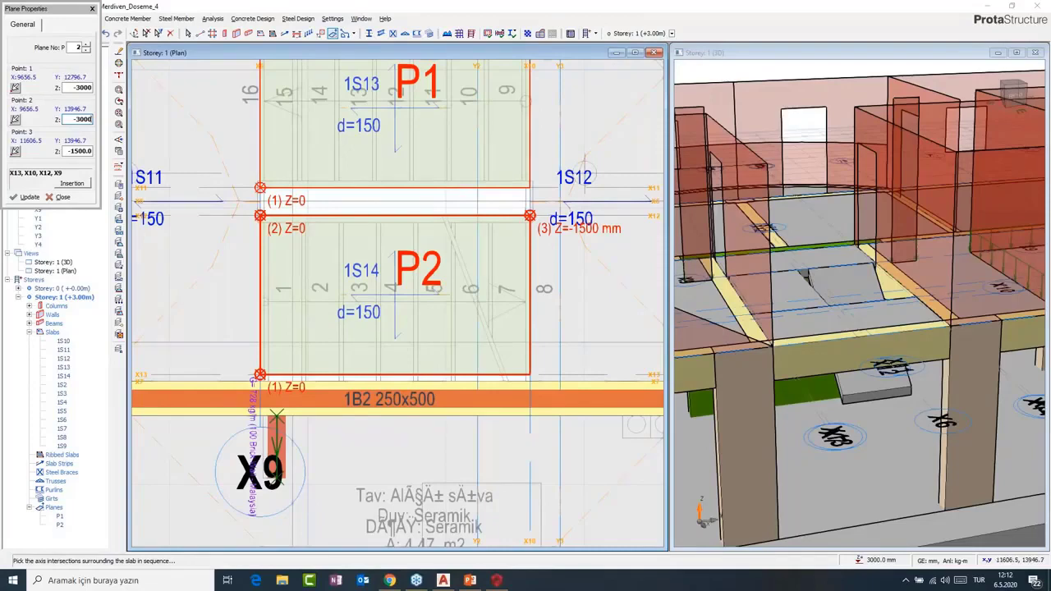
click(28, 197)
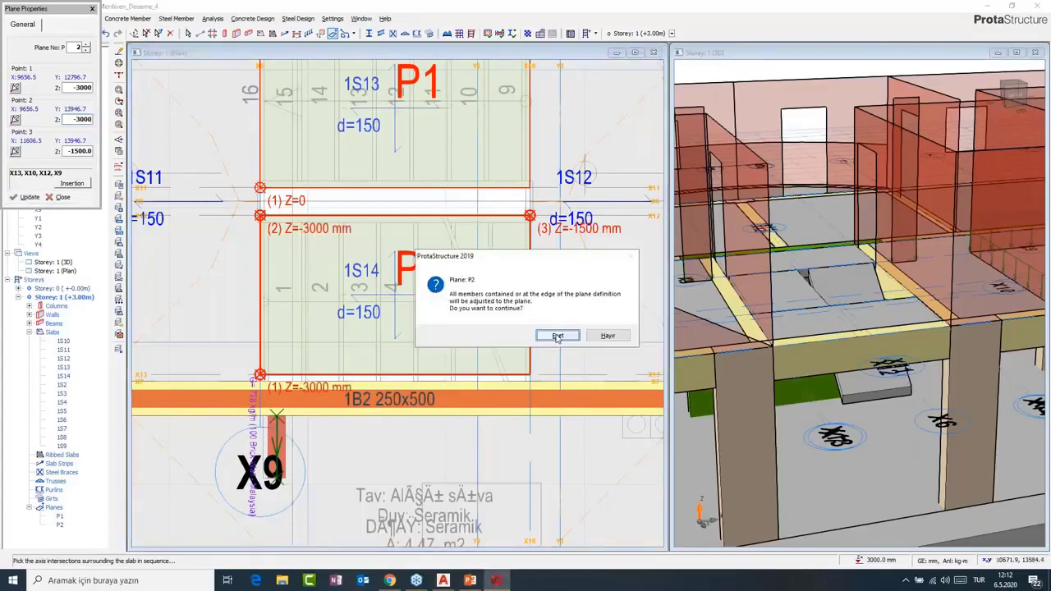
click(558, 336)
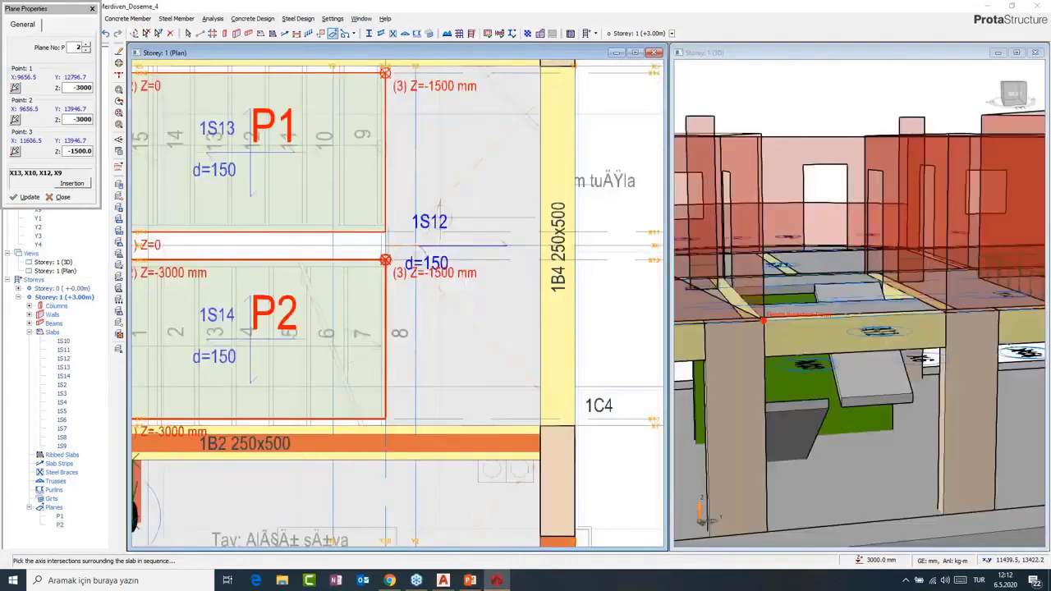
- Start inserting another plane by picked points, for the landing slab 1S12
click(72, 182)
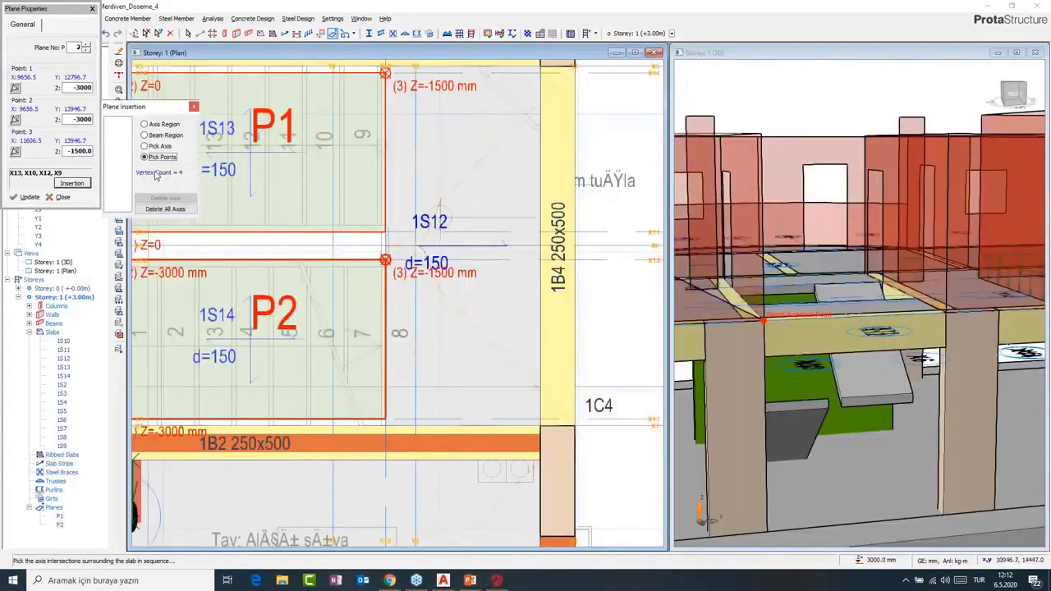
click(193, 107)
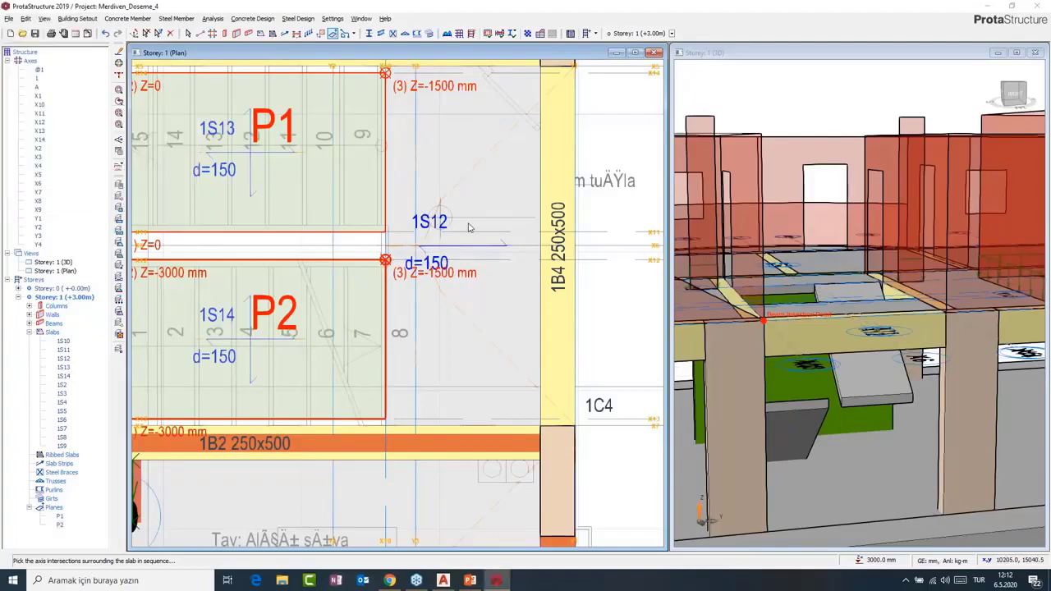
middle_drag(471, 228, 424, 241)
key(Escape)
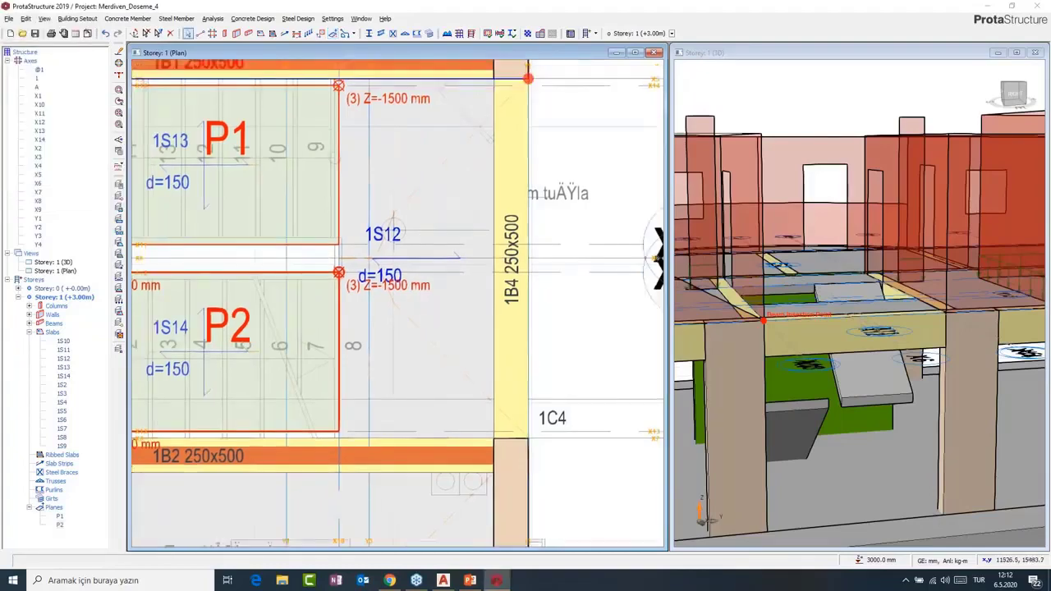
click(333, 33)
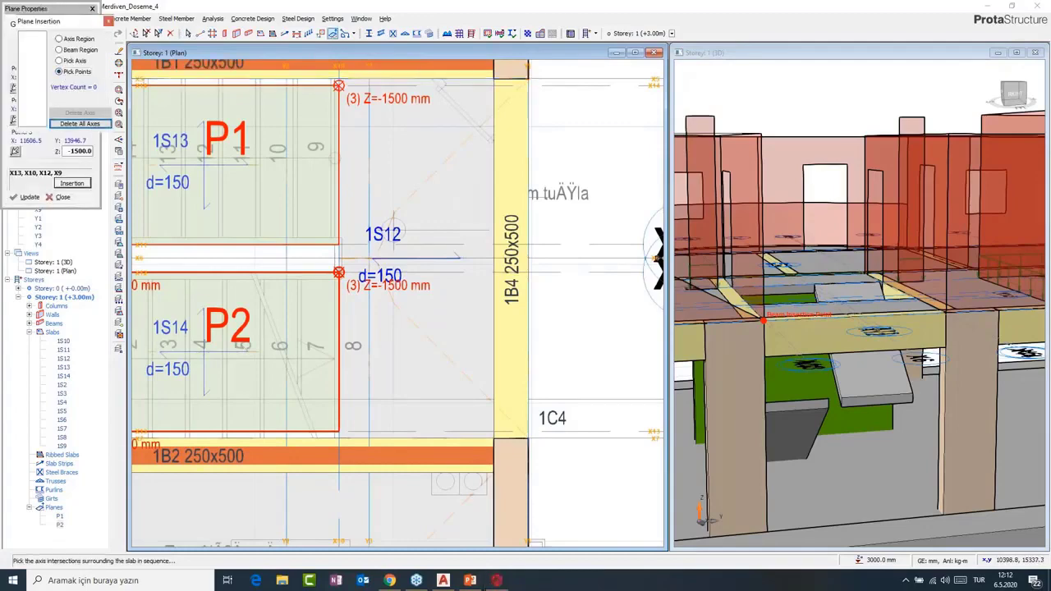
scroll(393, 216, up, 2)
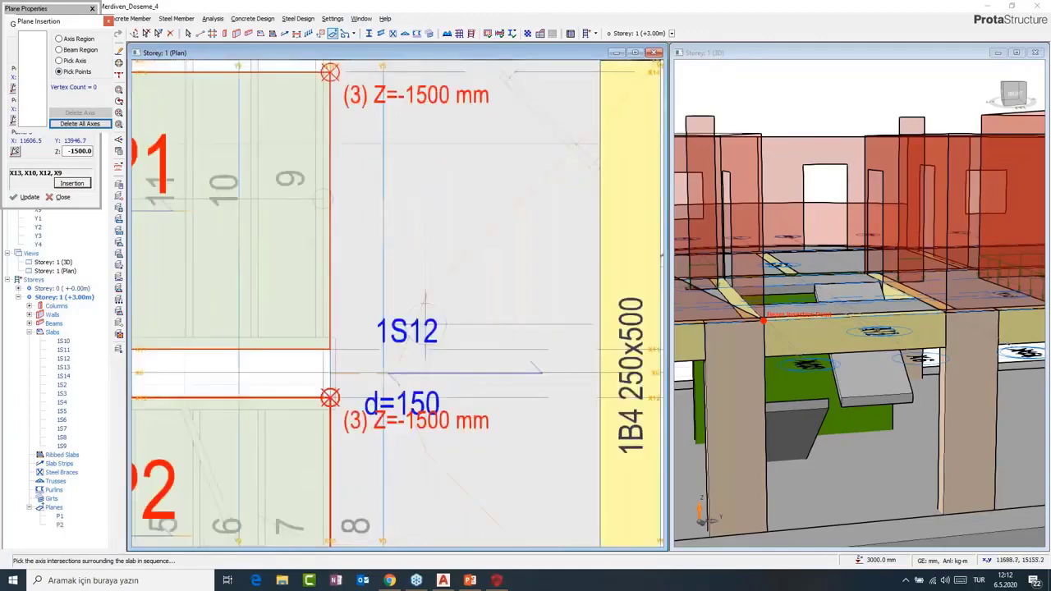
scroll(344, 90, up, 4)
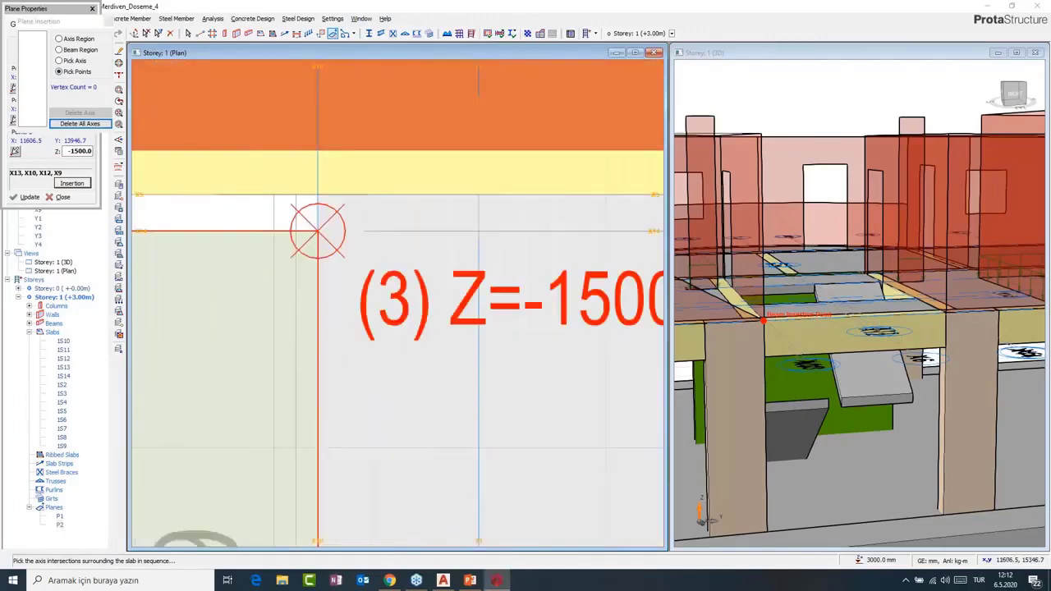
scroll(317, 230, down, 2)
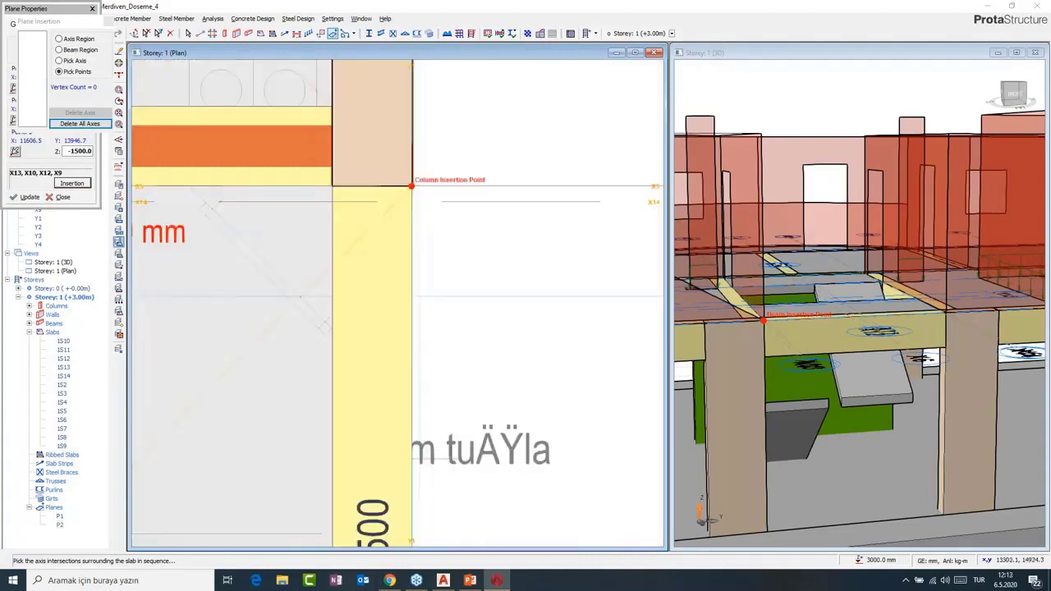
click(412, 186)
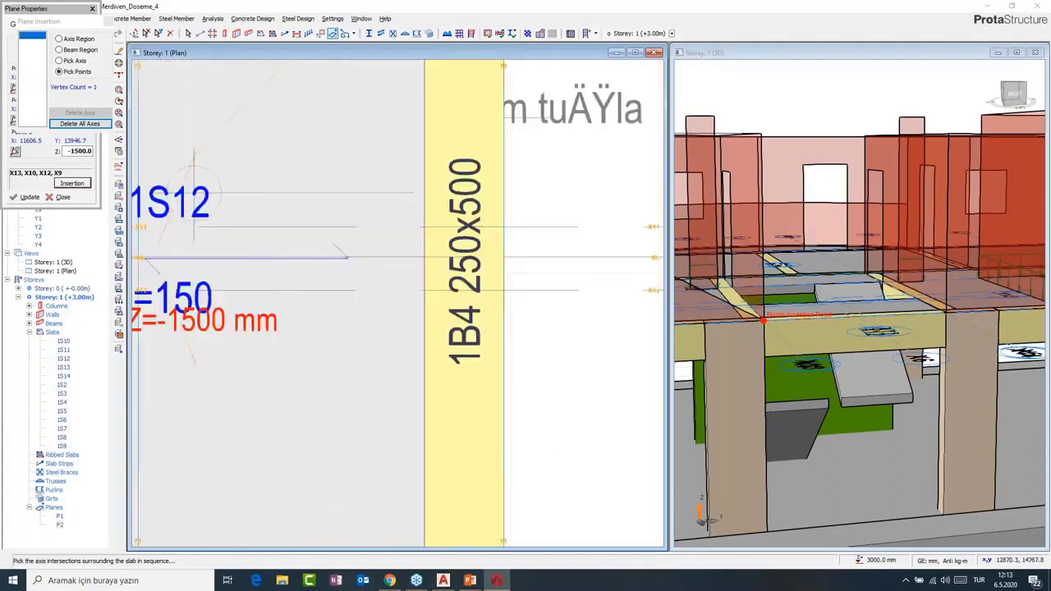
middle_drag(502, 538, 563, 288)
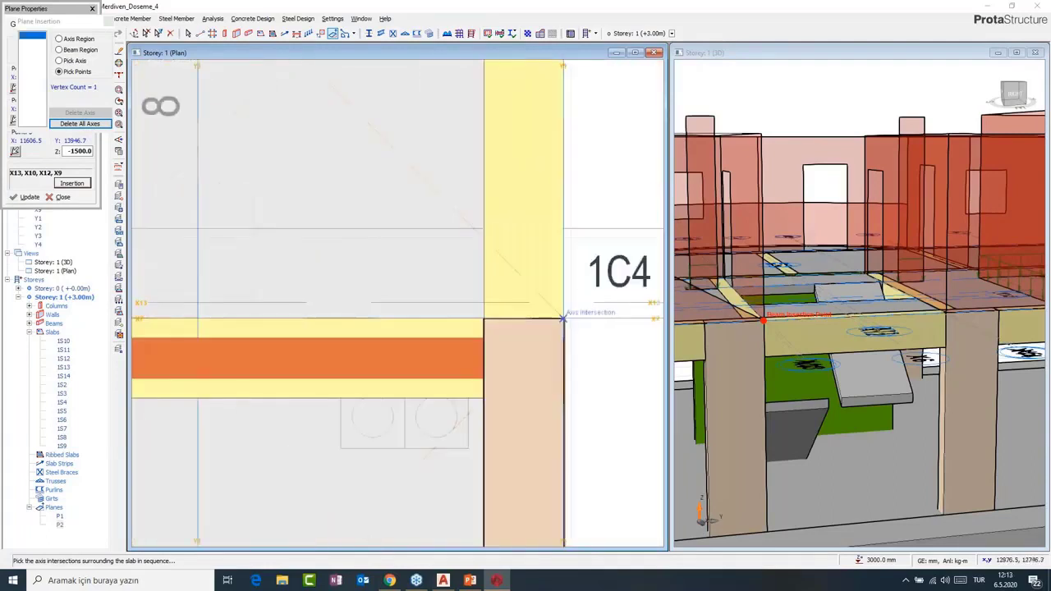
click(563, 319)
middle_drag(164, 321, 561, 315)
right_click(523, 312)
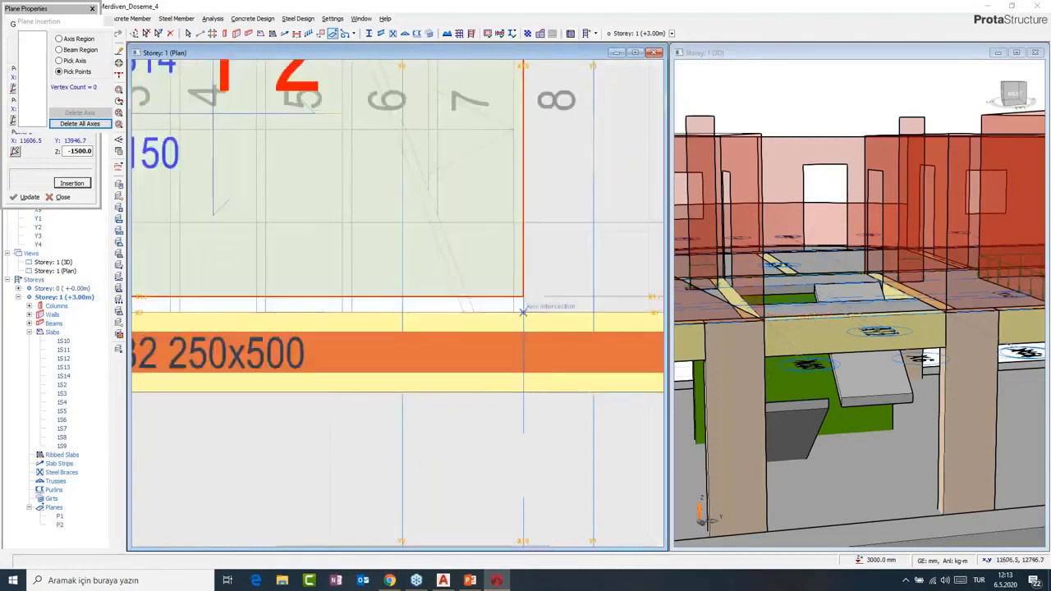
click(81, 124)
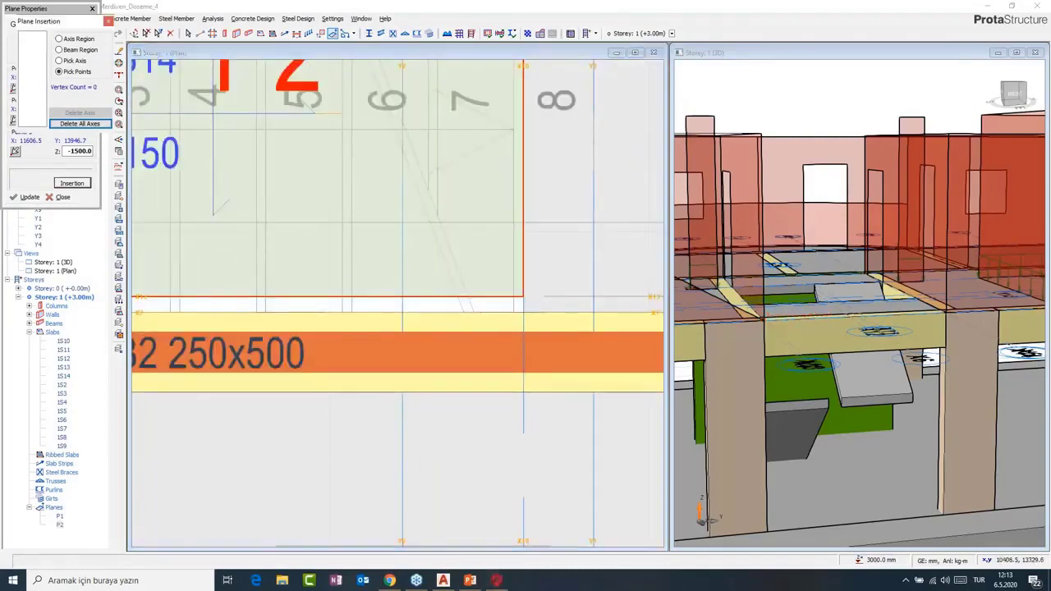
- Insert a plane over landing slab 1S12 by picking the axis intersections at its corners, bounded by X7, Y1, X5 and X10
click(523, 313)
middle_drag(645, 295, 135, 339)
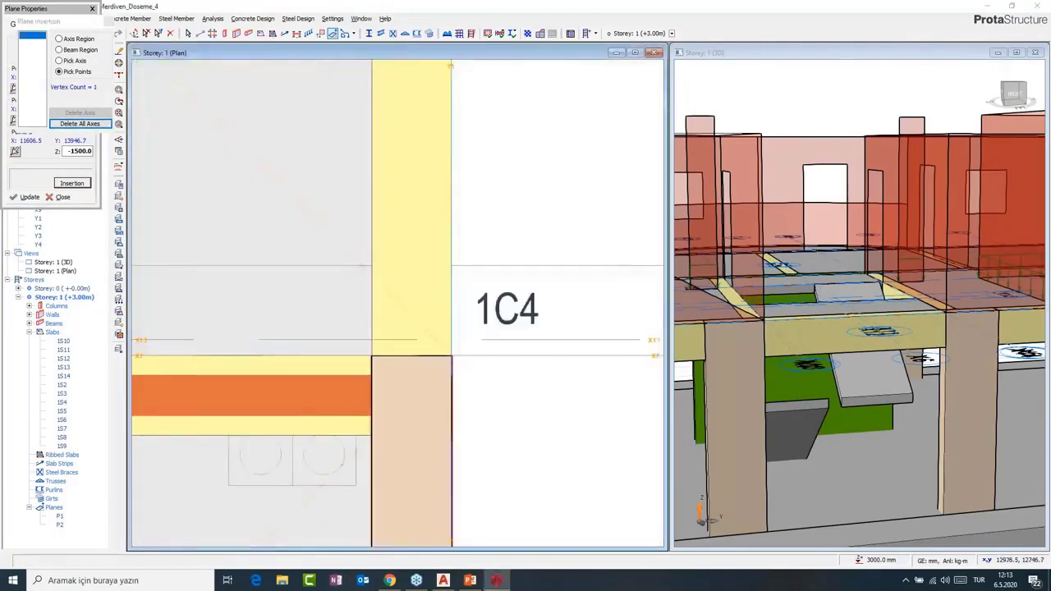
middle_drag(312, 74, 465, 544)
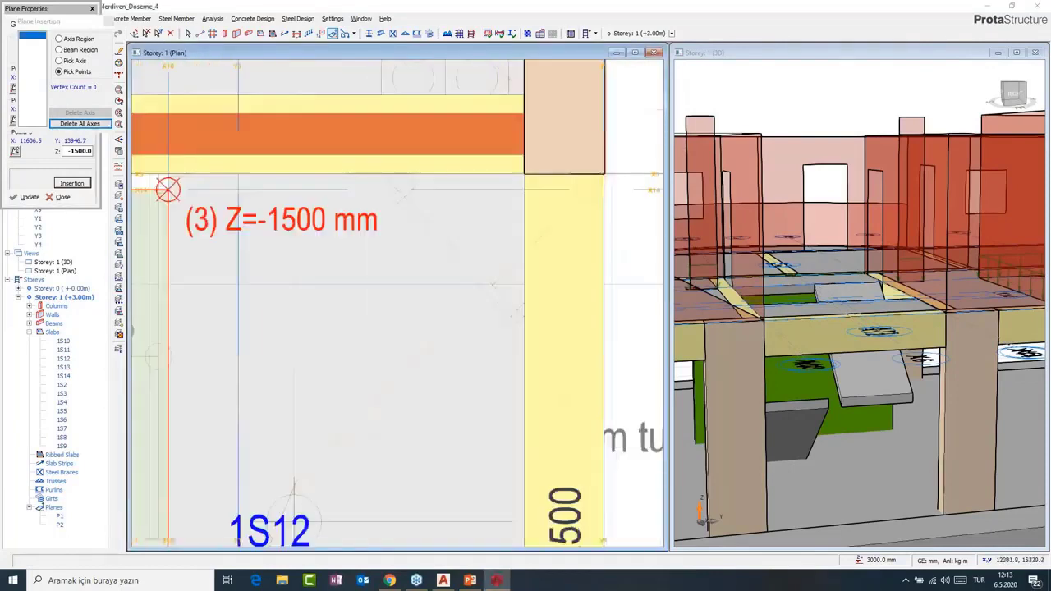
click(168, 189)
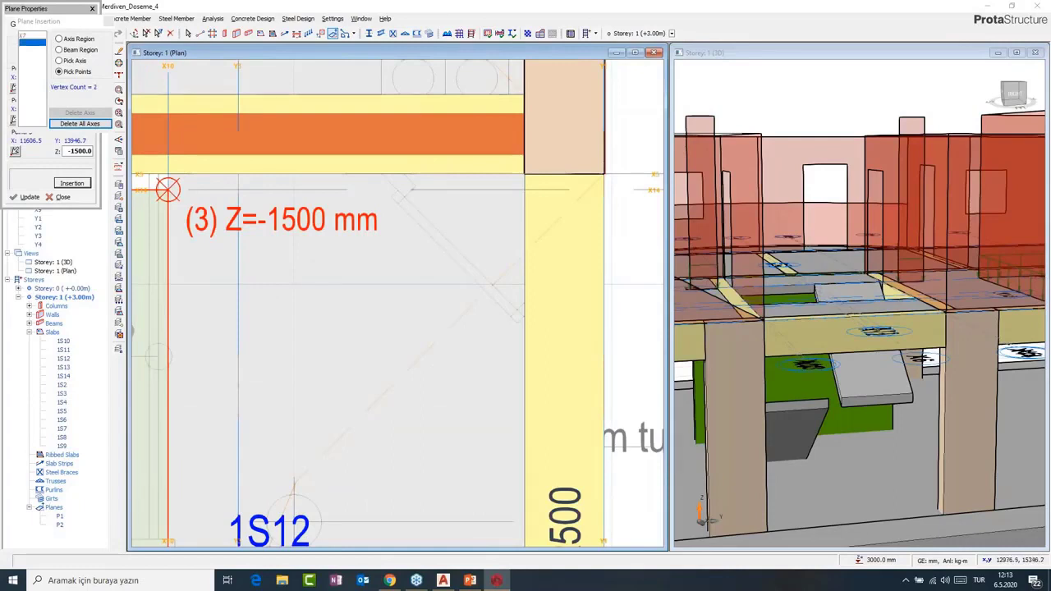
scroll(167, 171, up, 1)
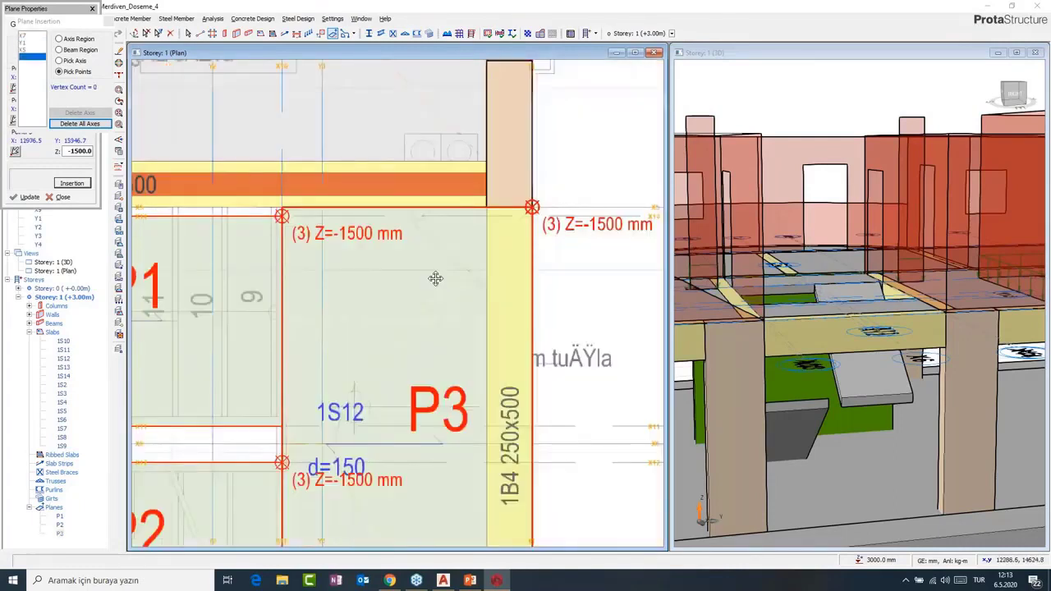
middle_drag(436, 279, 453, 220)
scroll(453, 220, down, 3)
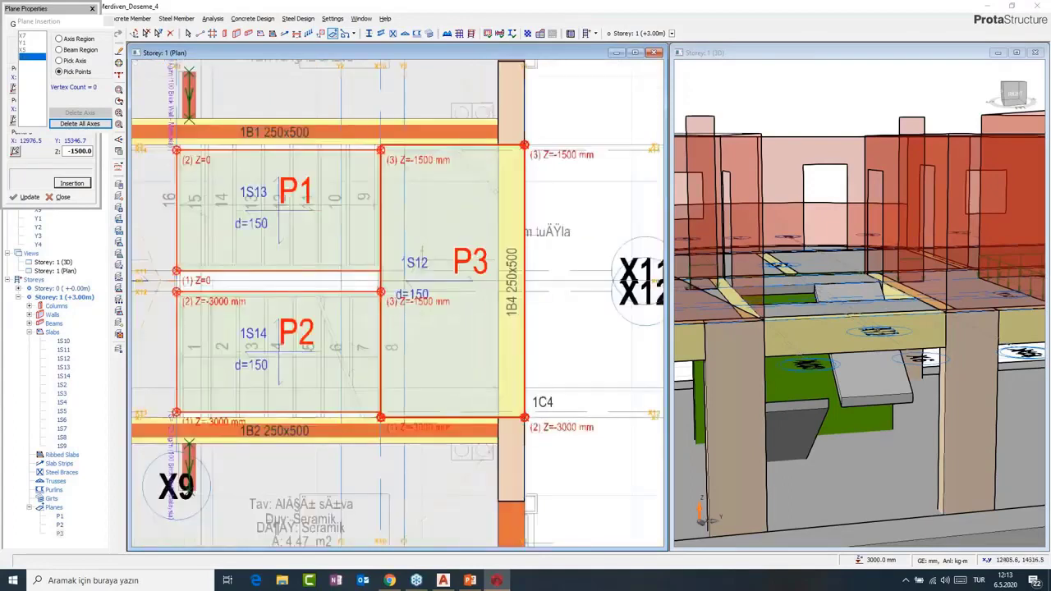
key(Escape)
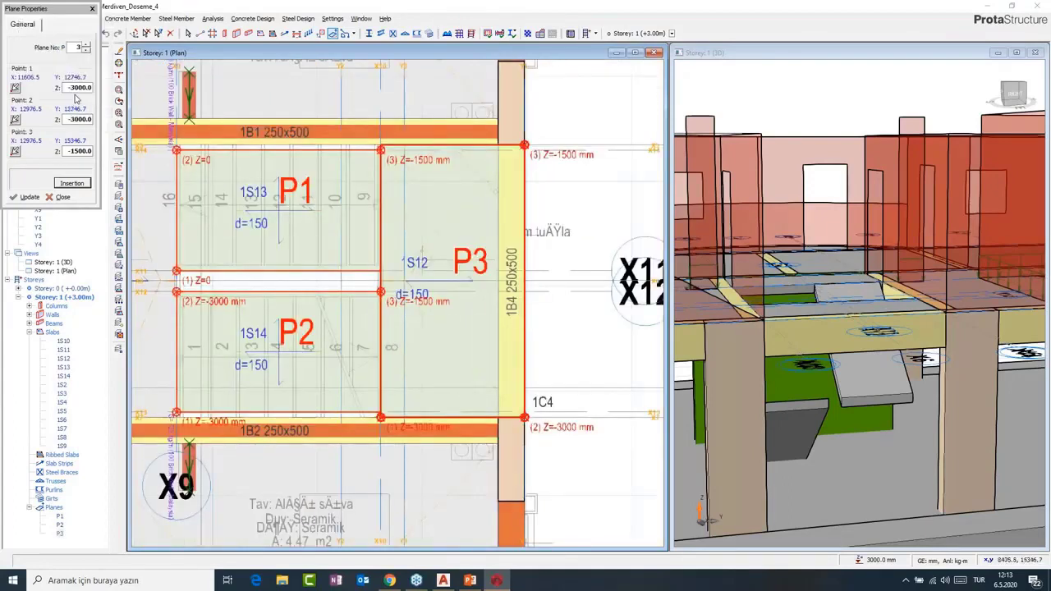
- Set the Z levels of control points 1 and 2 of plane P3 to -1500 mm and update the plane
drag(68, 120, 112, 118)
text(-1500)
drag(67, 88, 97, 90)
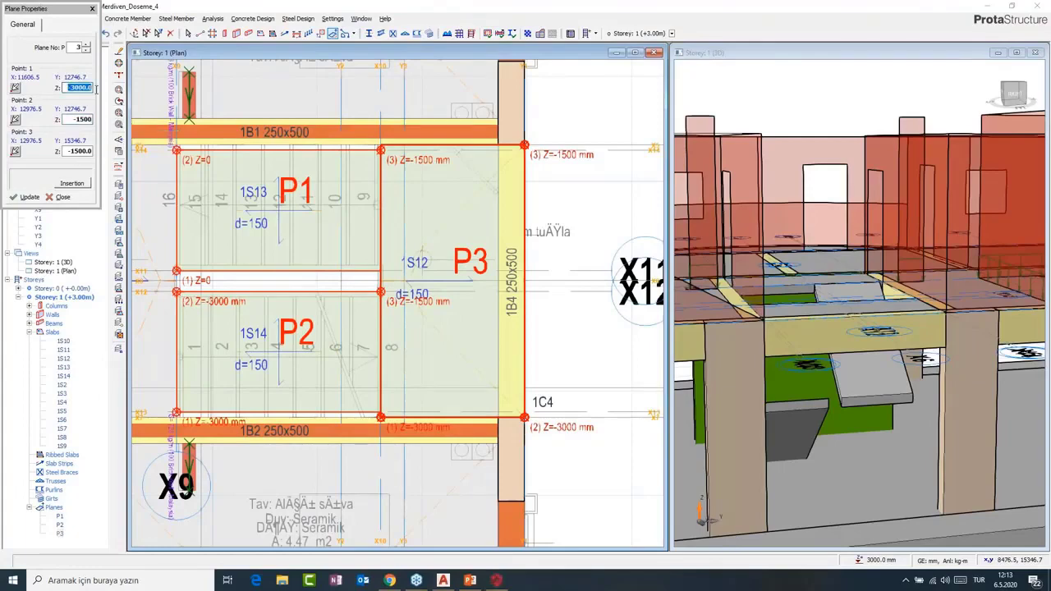
text(-1500)
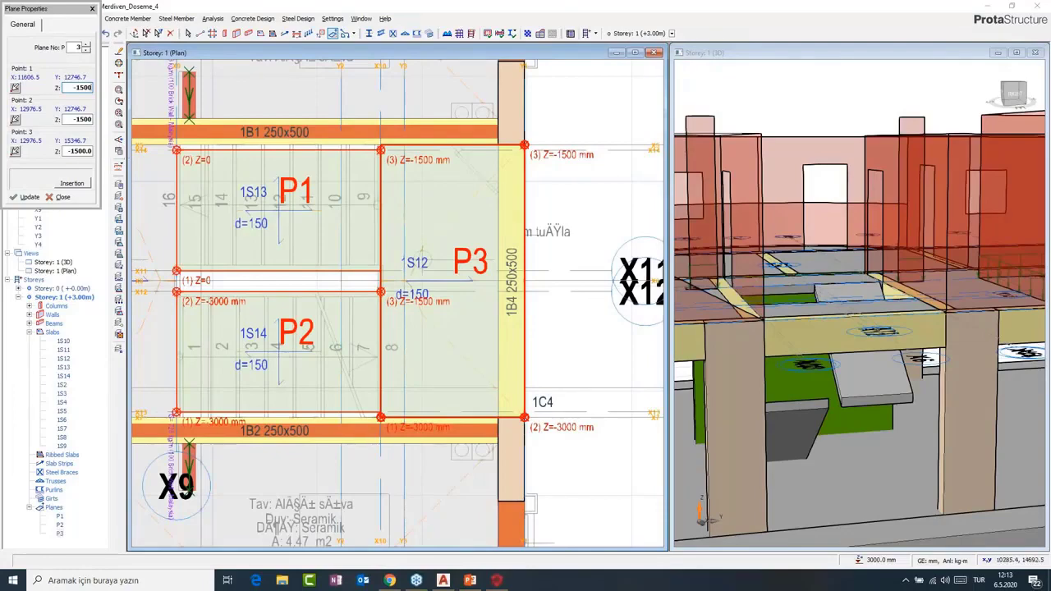
click(27, 198)
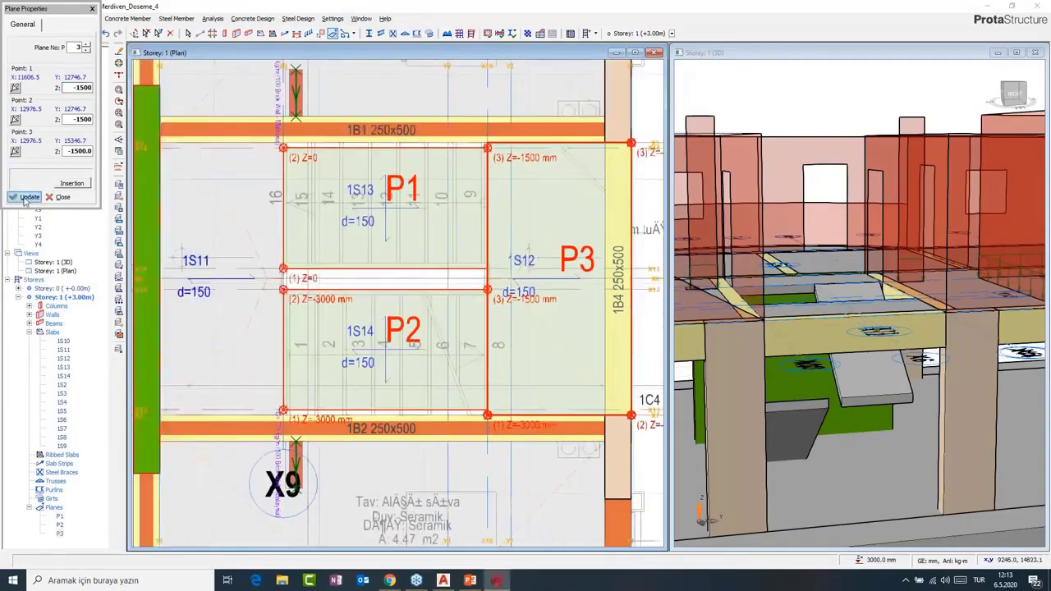
click(59, 197)
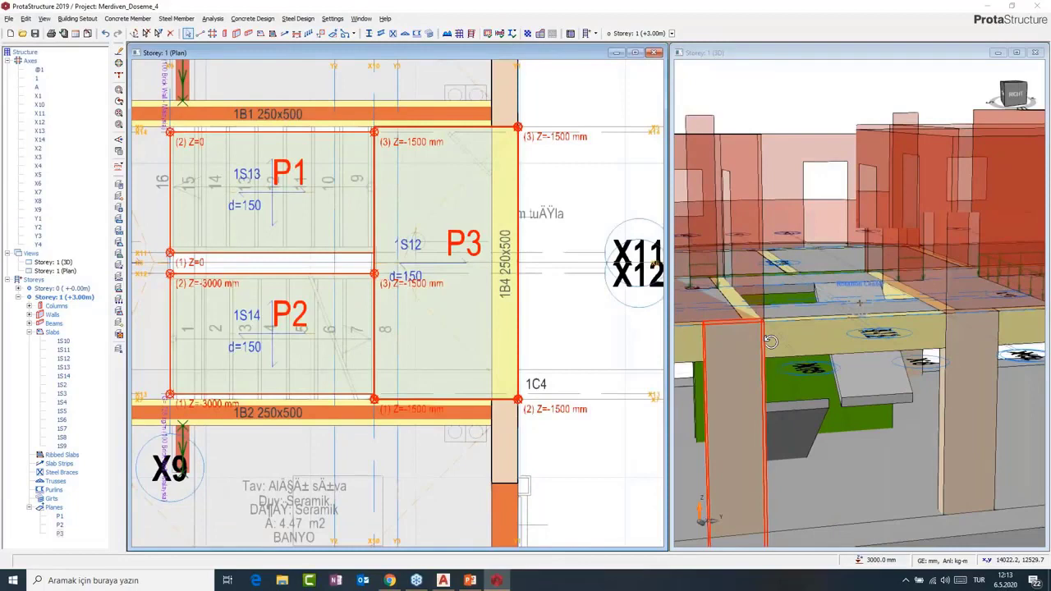
- Select landing slab 1S12 together with edge beam 1B4 and move both onto plane P3
middle_drag(770, 342, 830, 365)
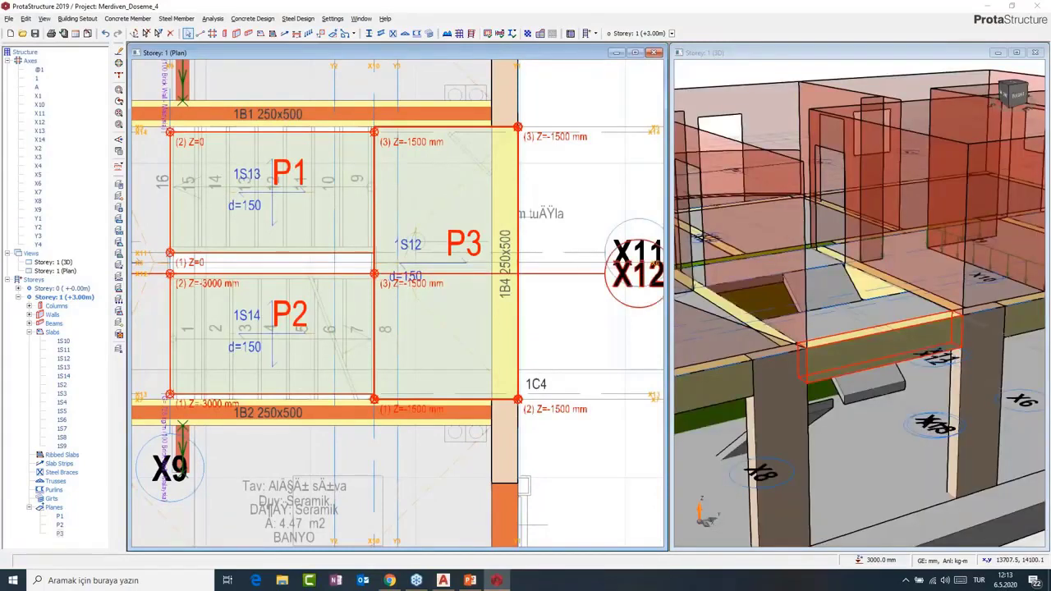
click(879, 345)
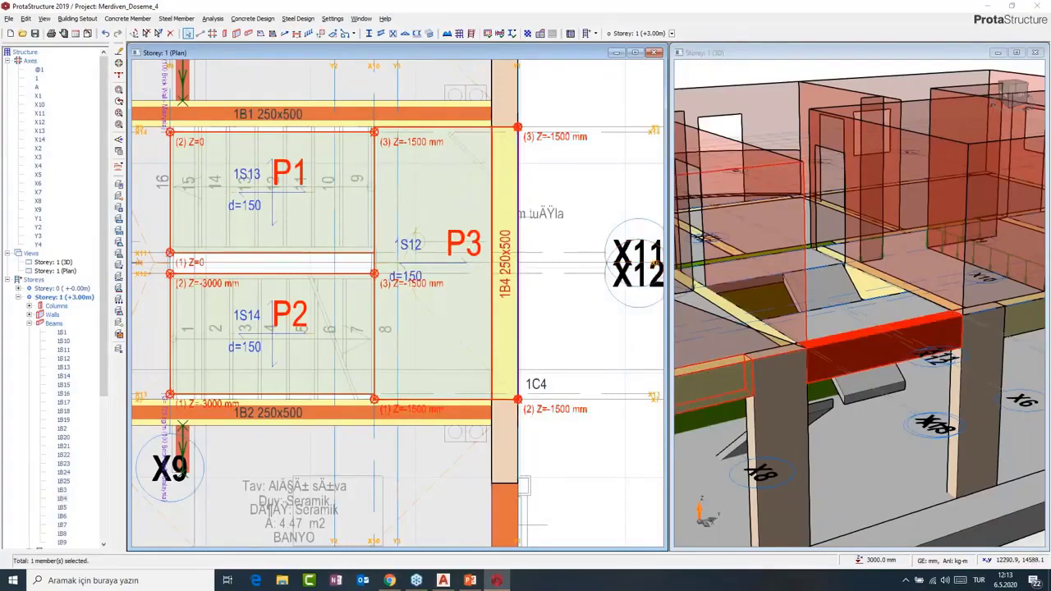
ctrl+click(416, 244)
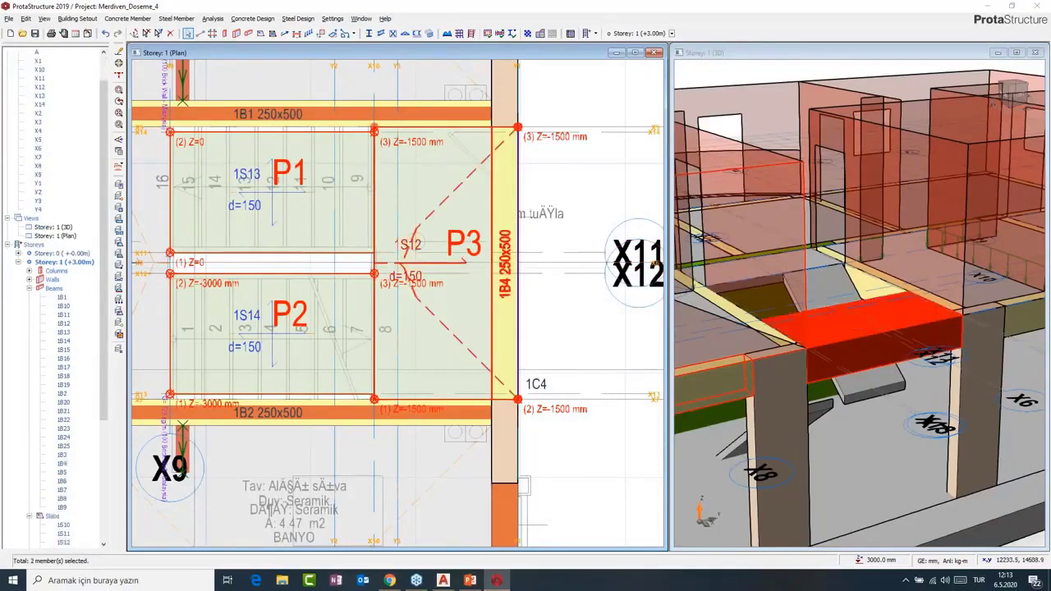
ctrl+click(504, 269)
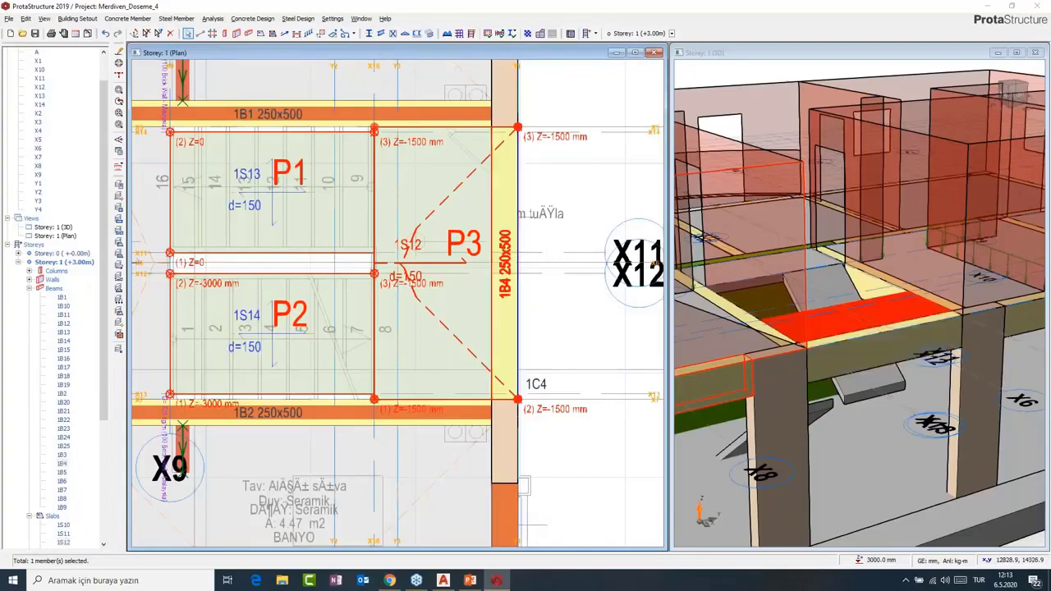
ctrl+click(504, 269)
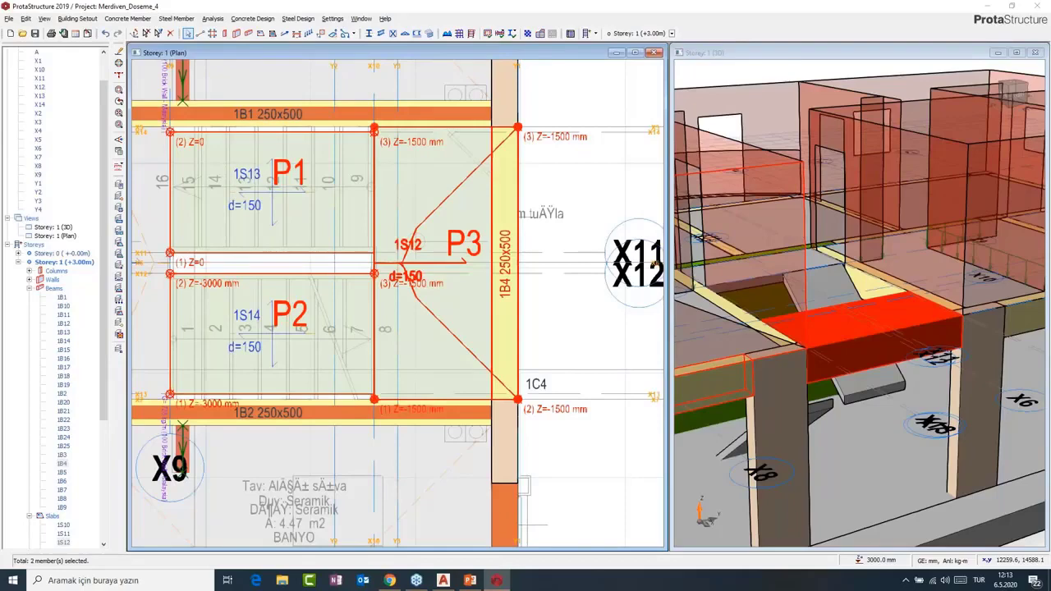
click(464, 358)
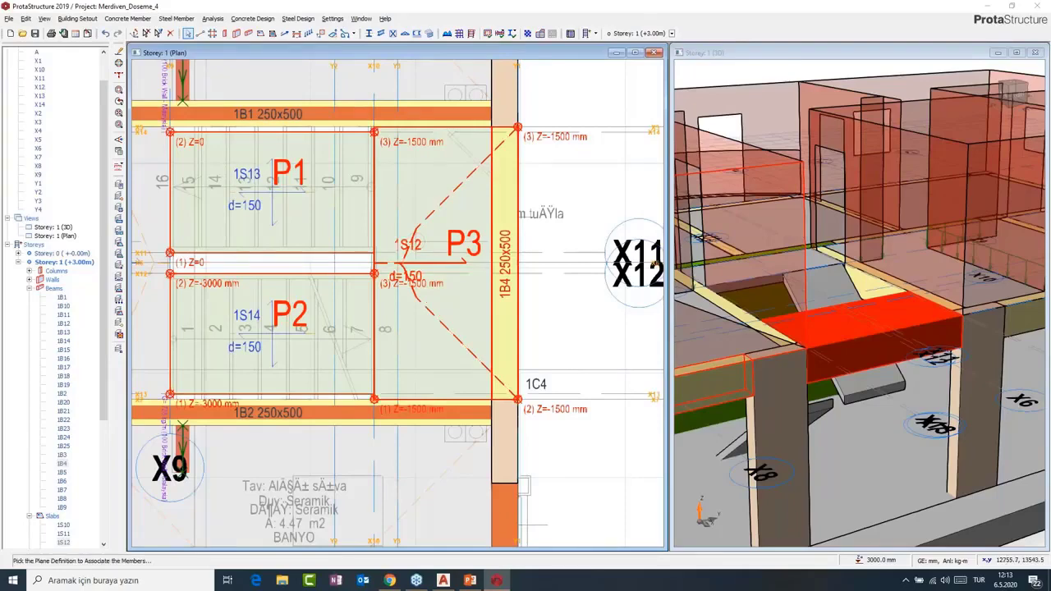
click(465, 244)
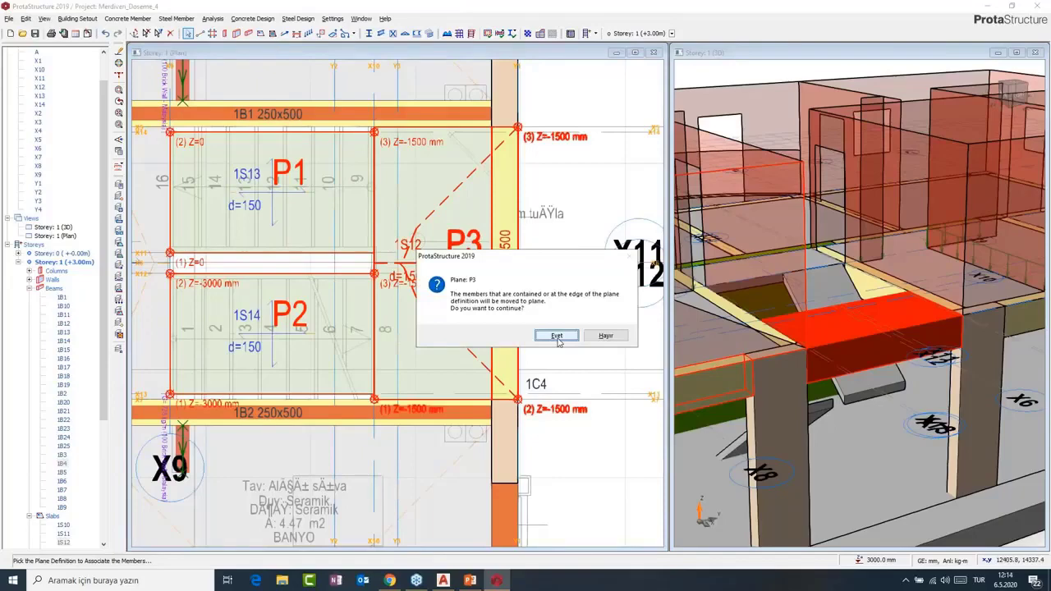
click(558, 336)
- Examine the stair flights and landing in the 3D model, and look over the whole Storey 1 plan
scroll(829, 375, down, 3)
middle_drag(830, 376, 899, 444)
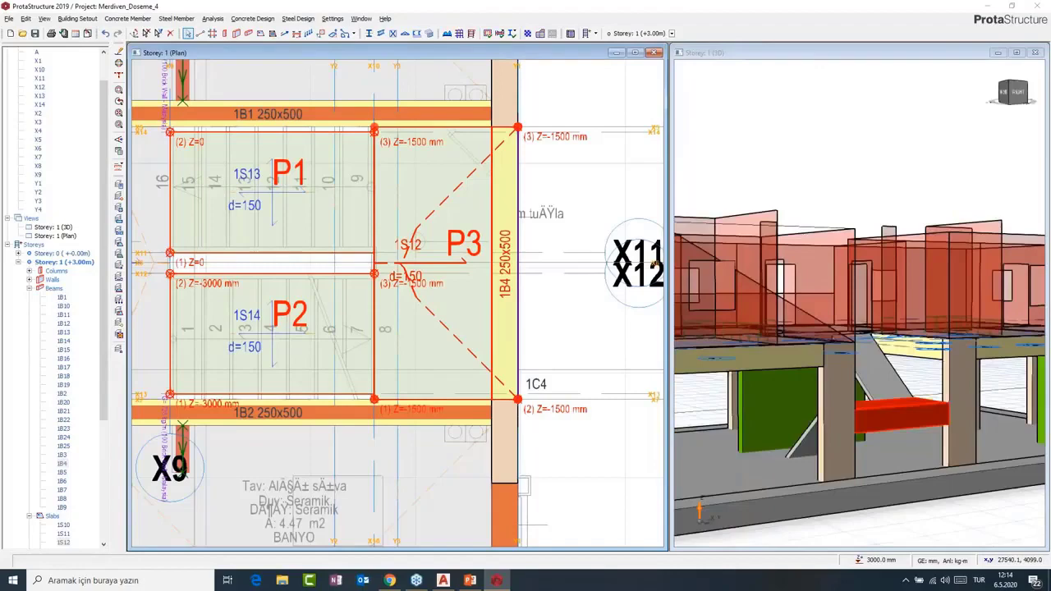
middle_drag(899, 443, 813, 419)
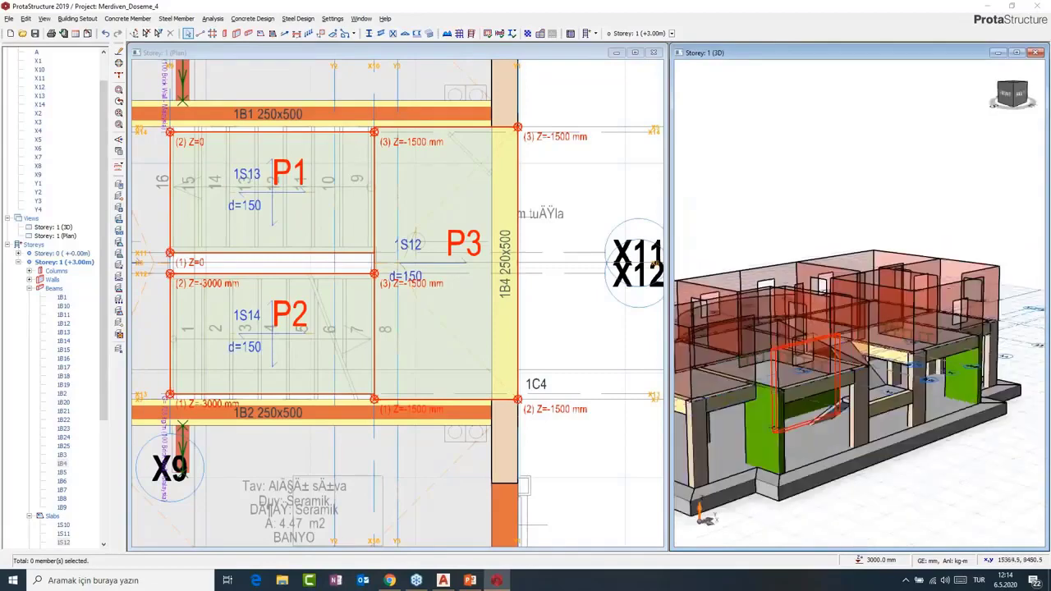
scroll(961, 369, down, 3)
scroll(343, 275, down, 2)
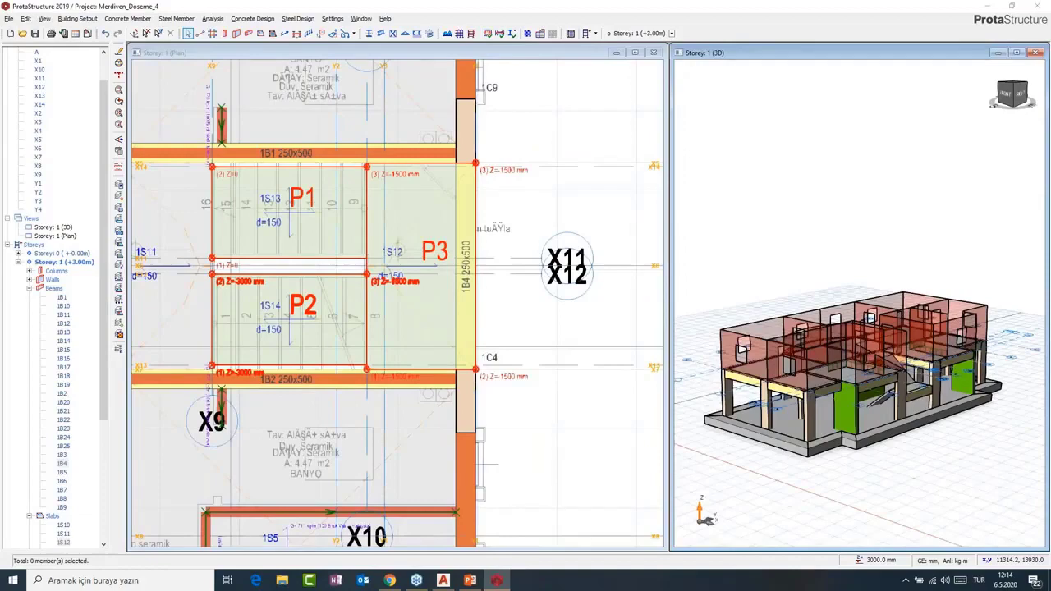
middle_drag(838, 411, 814, 403)
scroll(525, 258, down, 5)
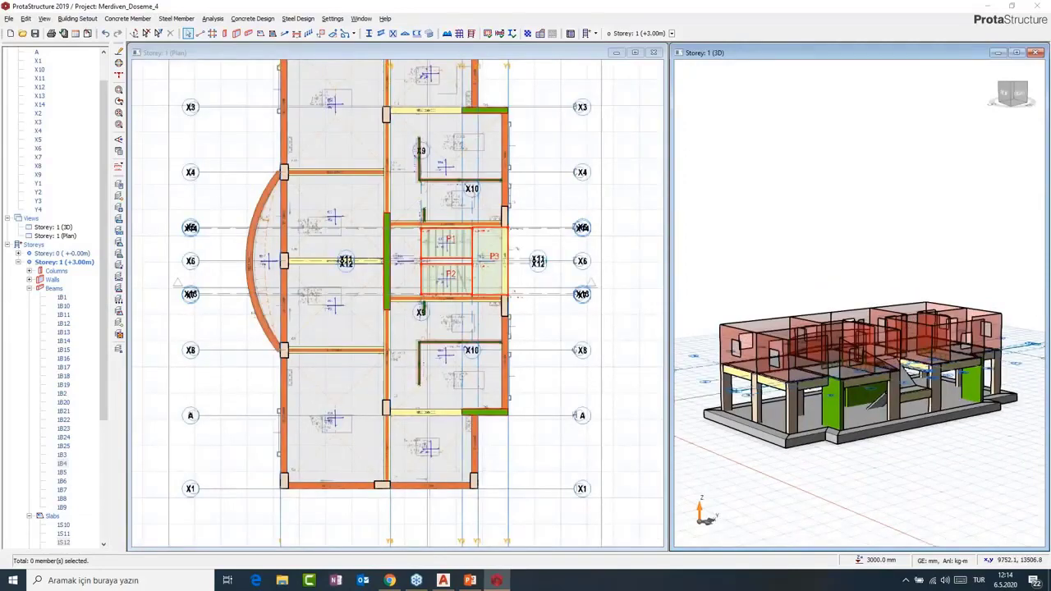
scroll(405, 225, up, 4)
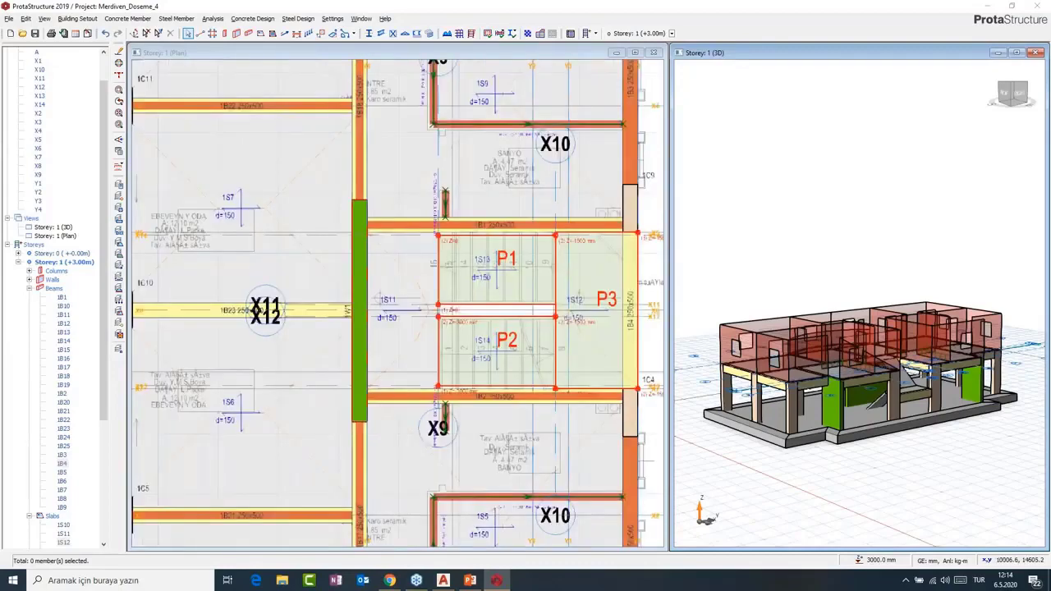
middle_drag(469, 135, 485, 149)
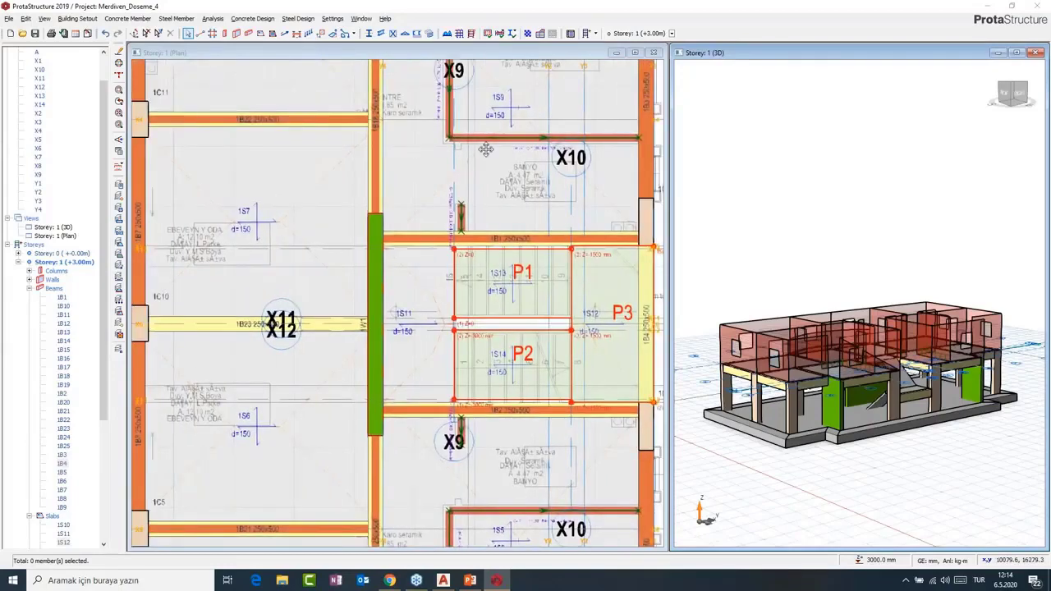
middle_drag(455, 511, 469, 244)
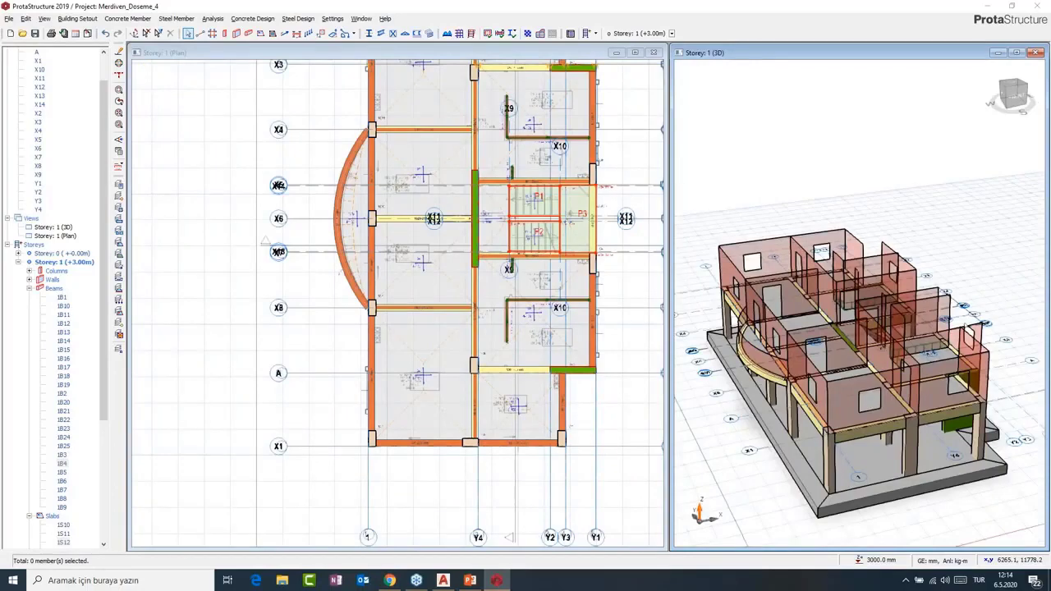
middle_drag(444, 222, 444, 302)
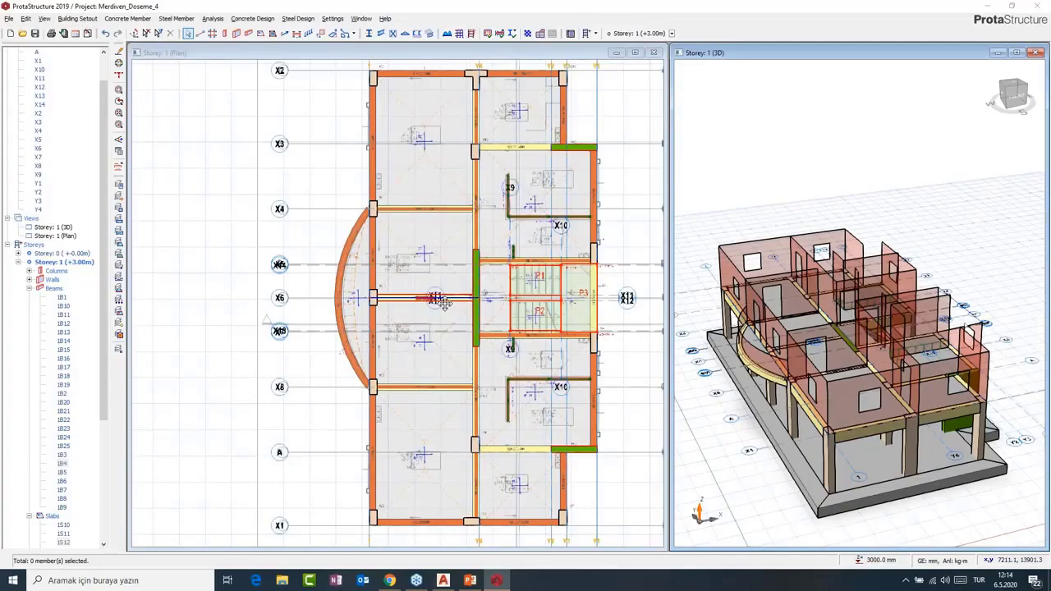
- Set the total number of storeys to 6 and generate Storeys 2 to 6 from Storey 1 with all member types
right_click(36, 245)
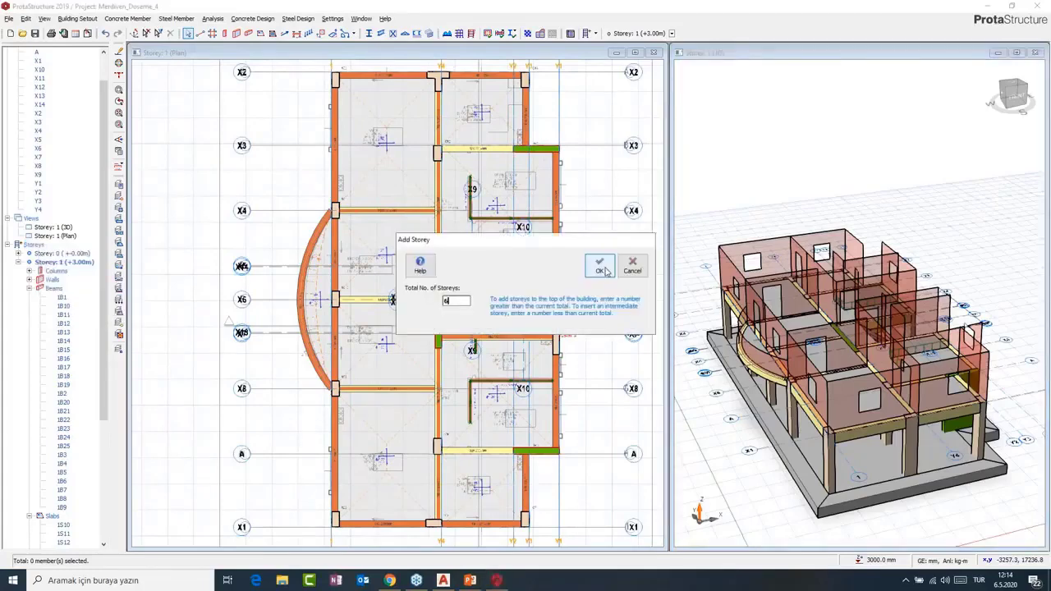
click(603, 267)
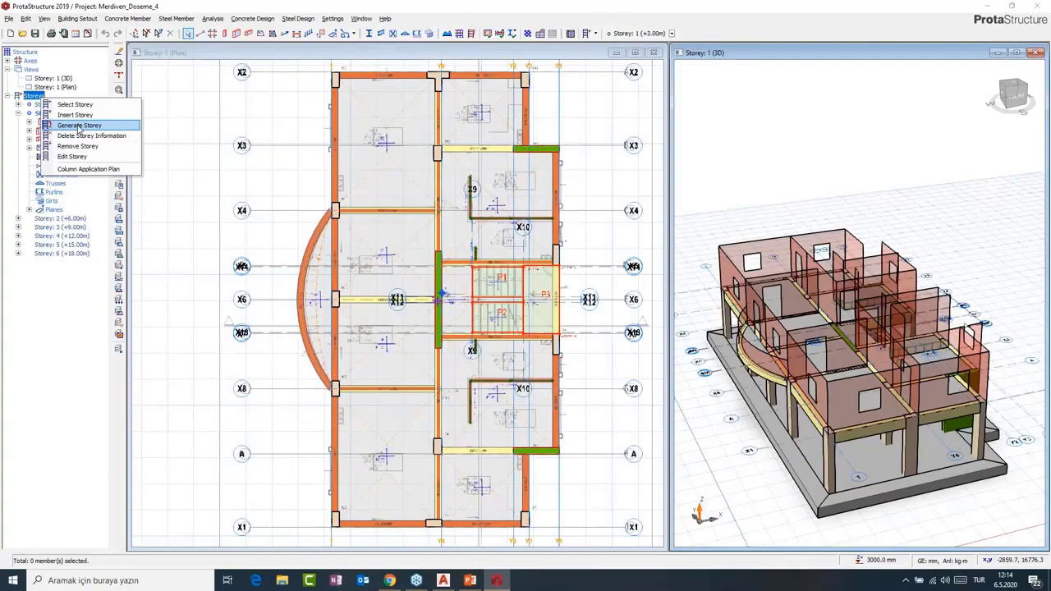
click(79, 126)
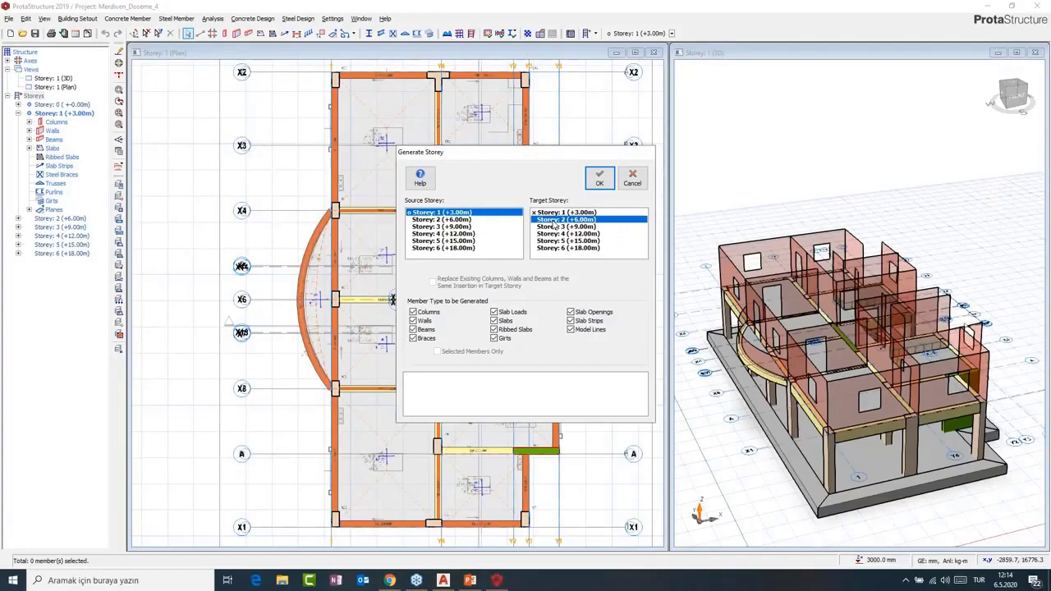
shift+click(567, 248)
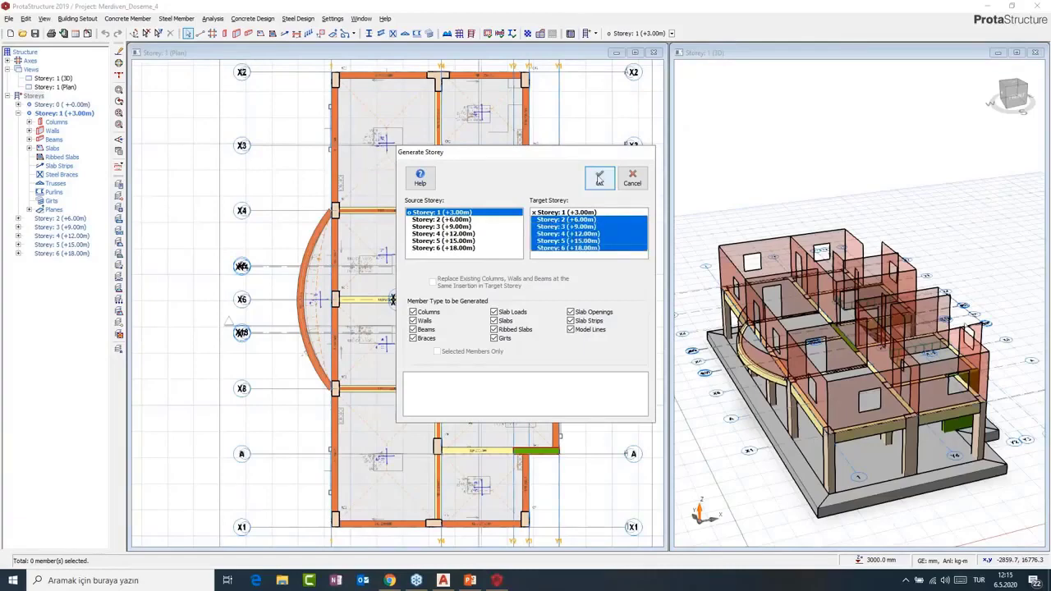
click(599, 179)
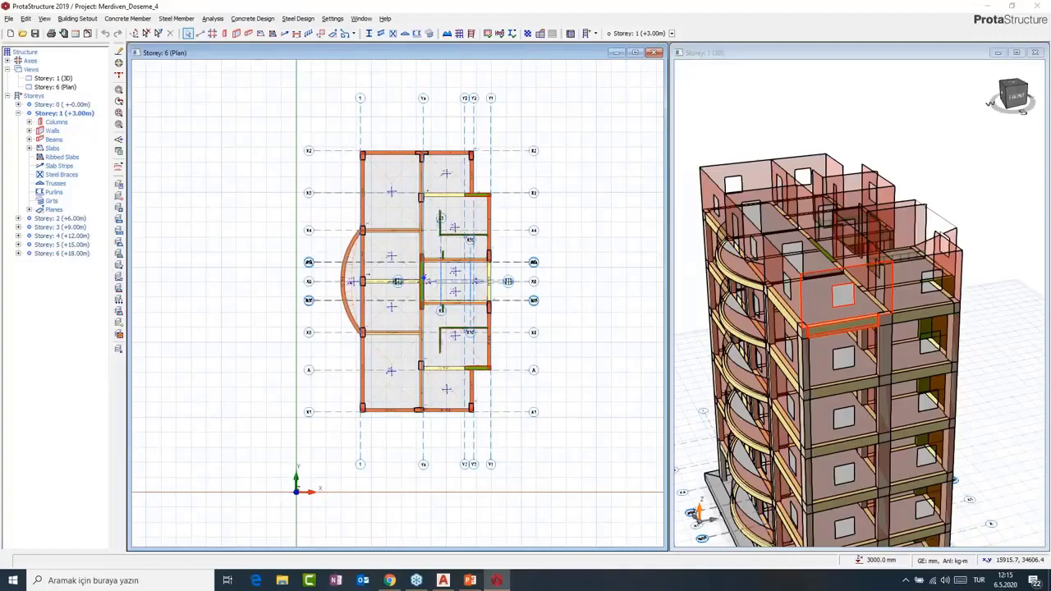
- Select everything on Storey 6 and delete its beam wall loads and slab loads
middle_drag(846, 322, 888, 282)
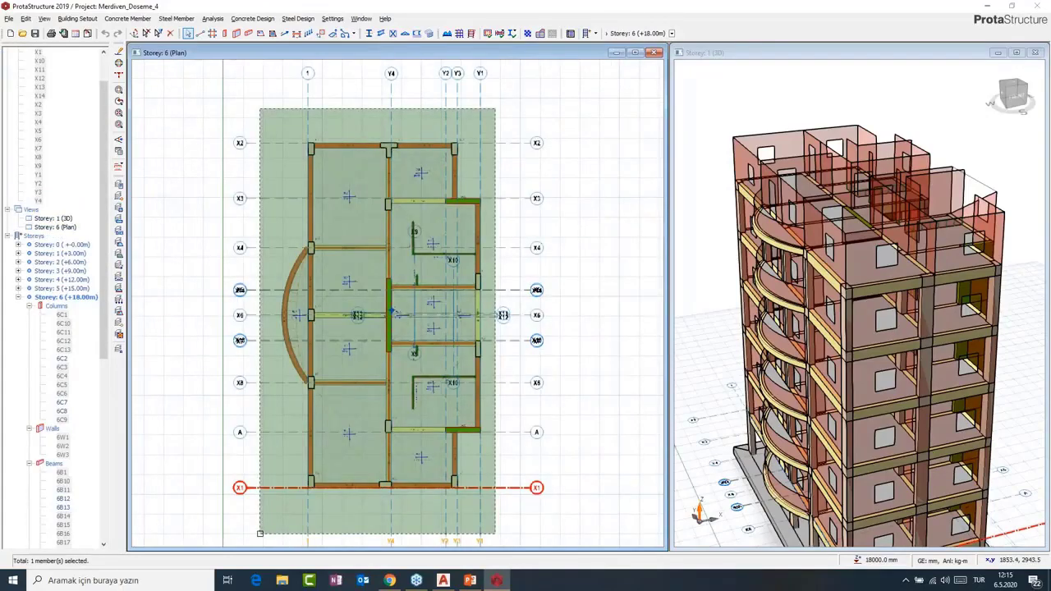
drag(495, 108, 261, 534)
key(Delete)
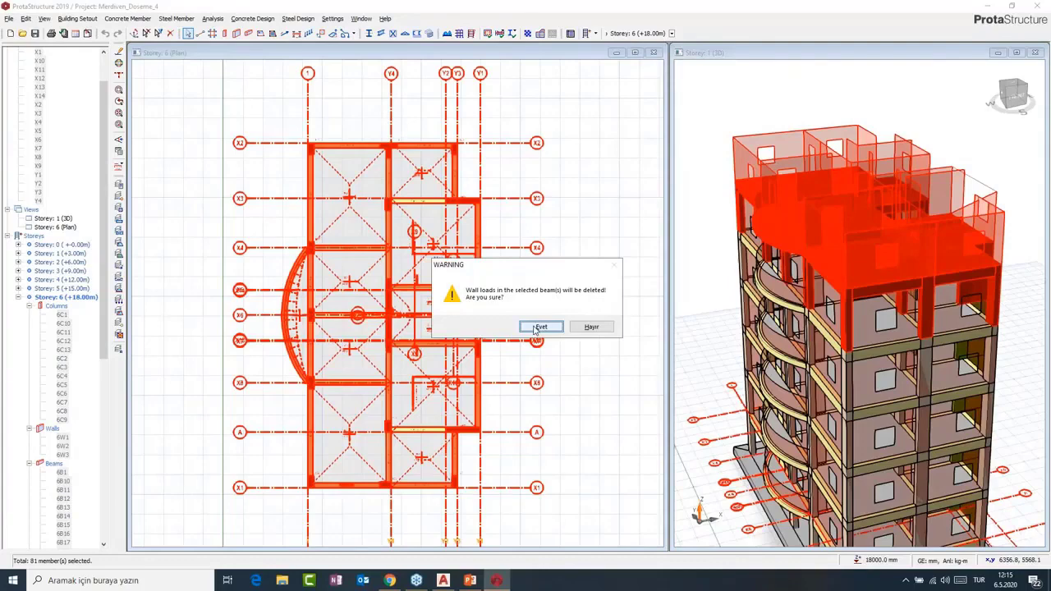
click(538, 327)
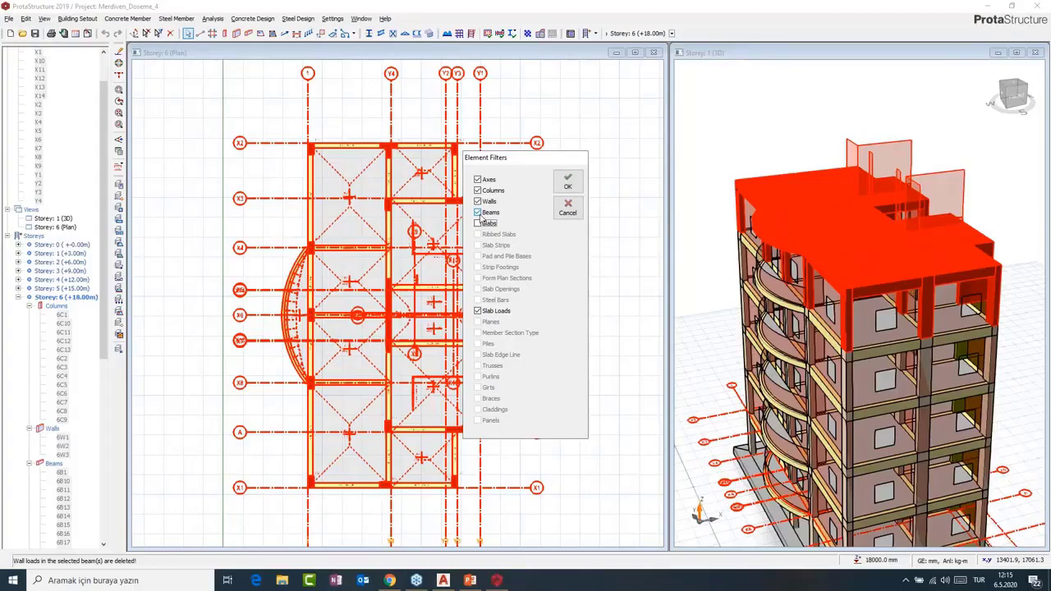
key(Escape)
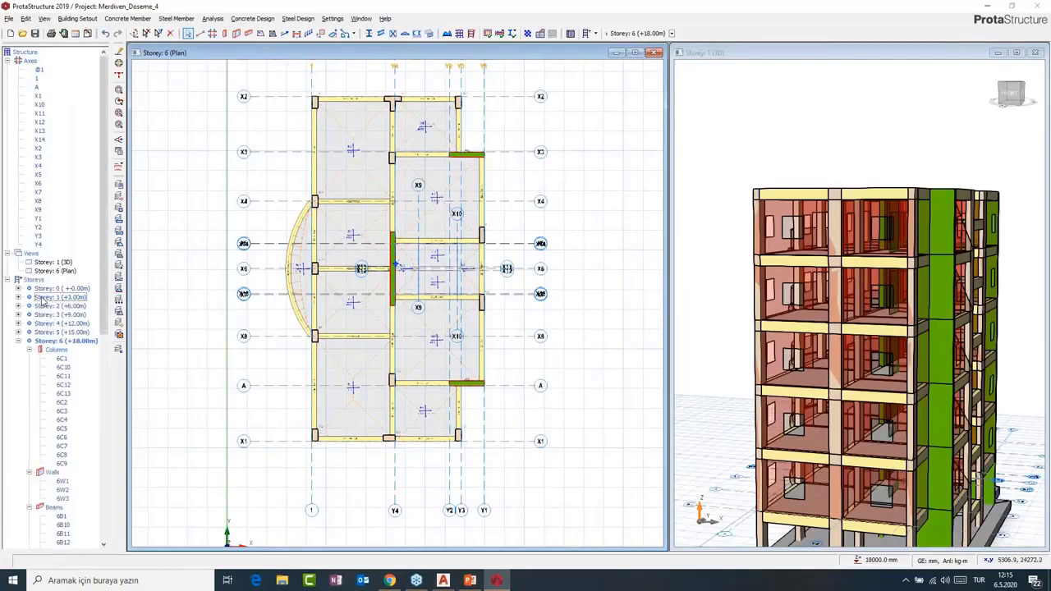
- Make Storey 1 the active storey in the plan view
double_click(42, 300)
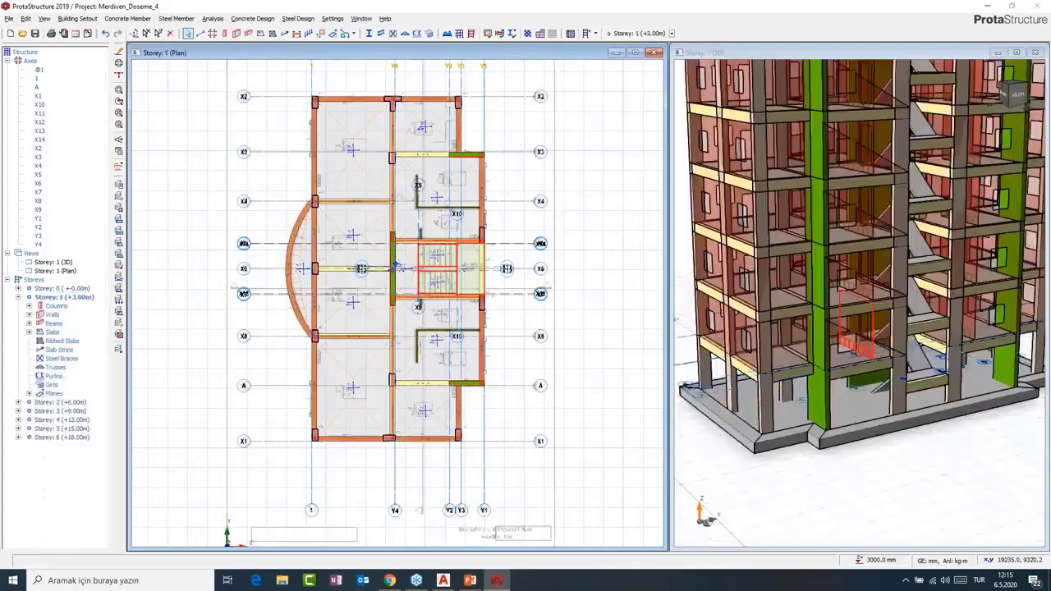
- Start a new wall on Storey 1 and set its wall model to Basement Wall (Meshed)
scroll(881, 382, up, 6)
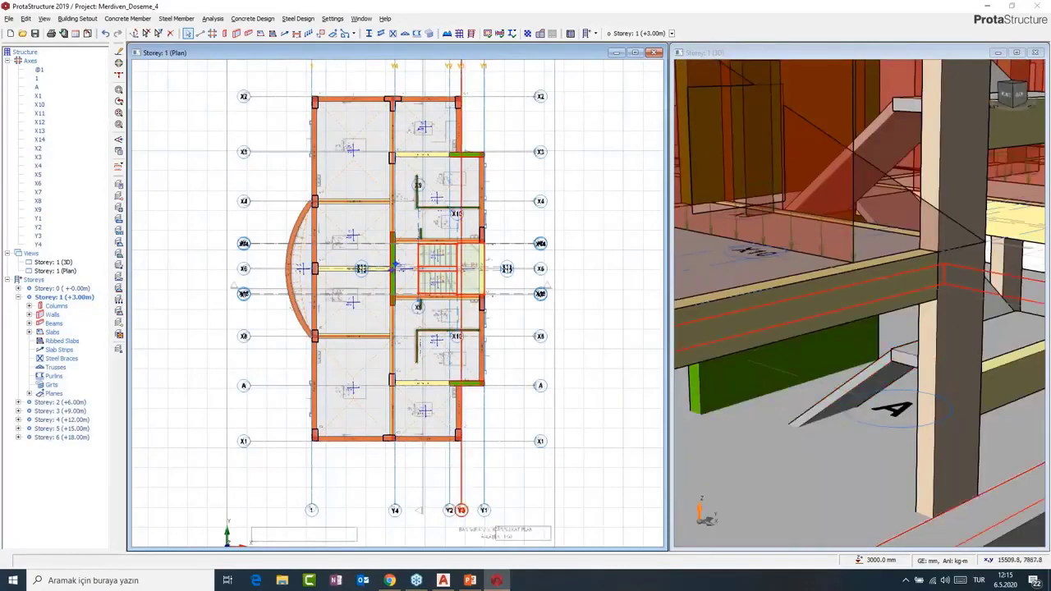
click(240, 34)
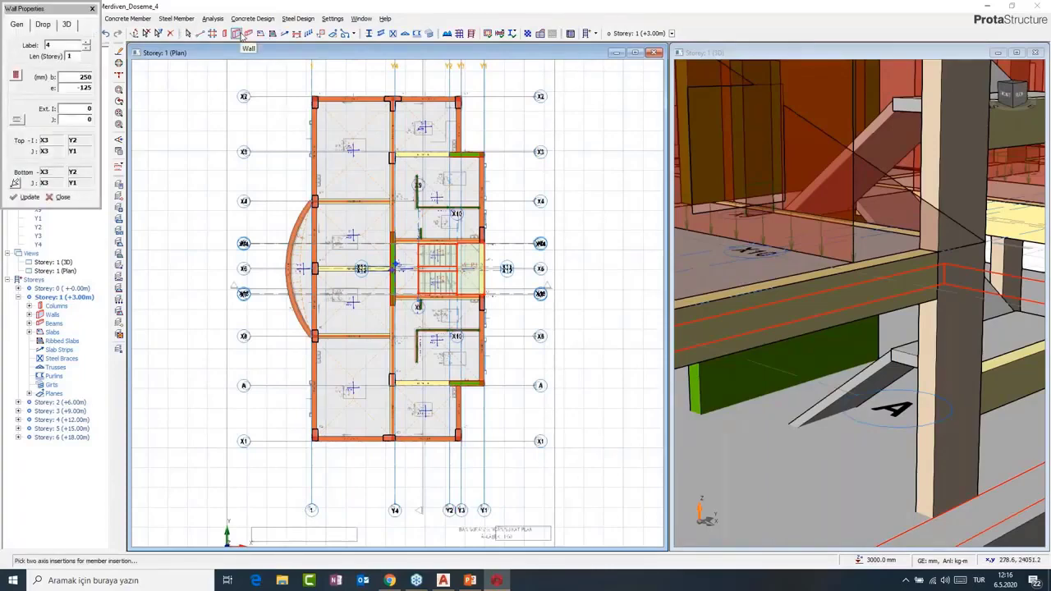
click(67, 25)
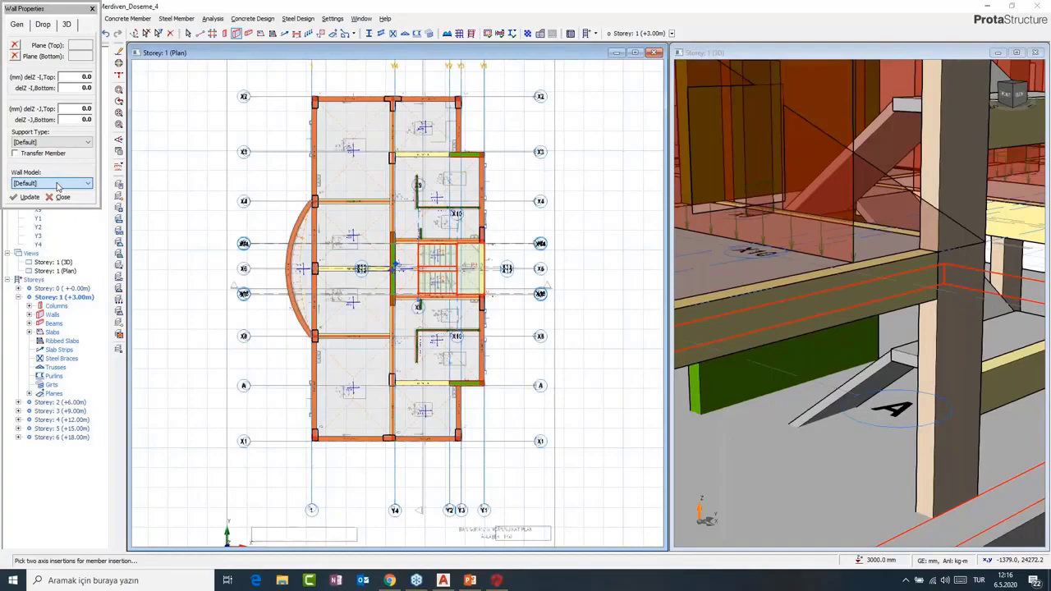
click(17, 26)
click(67, 25)
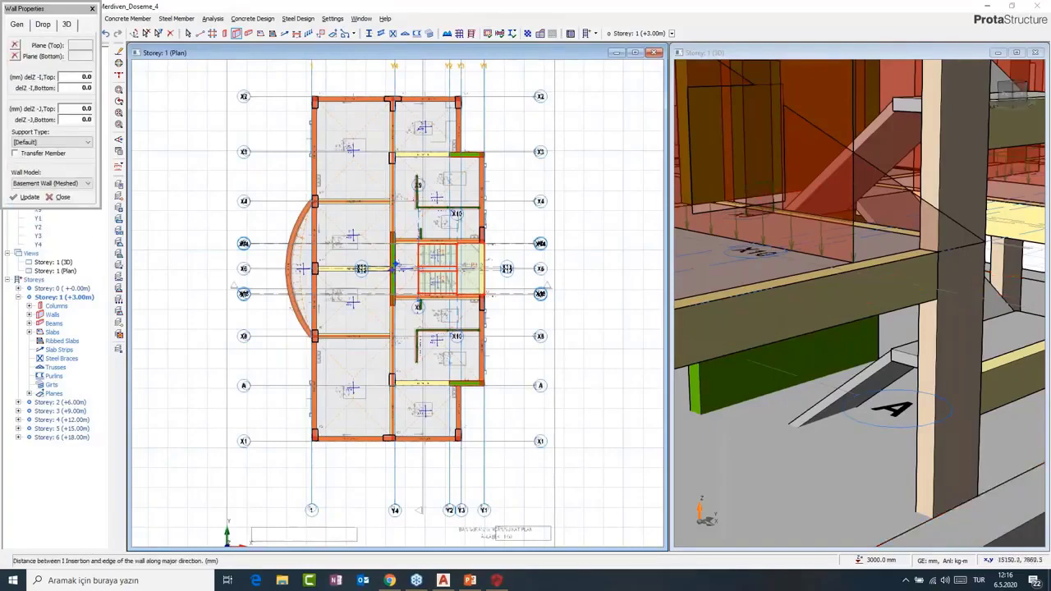
scroll(805, 419, up, 2)
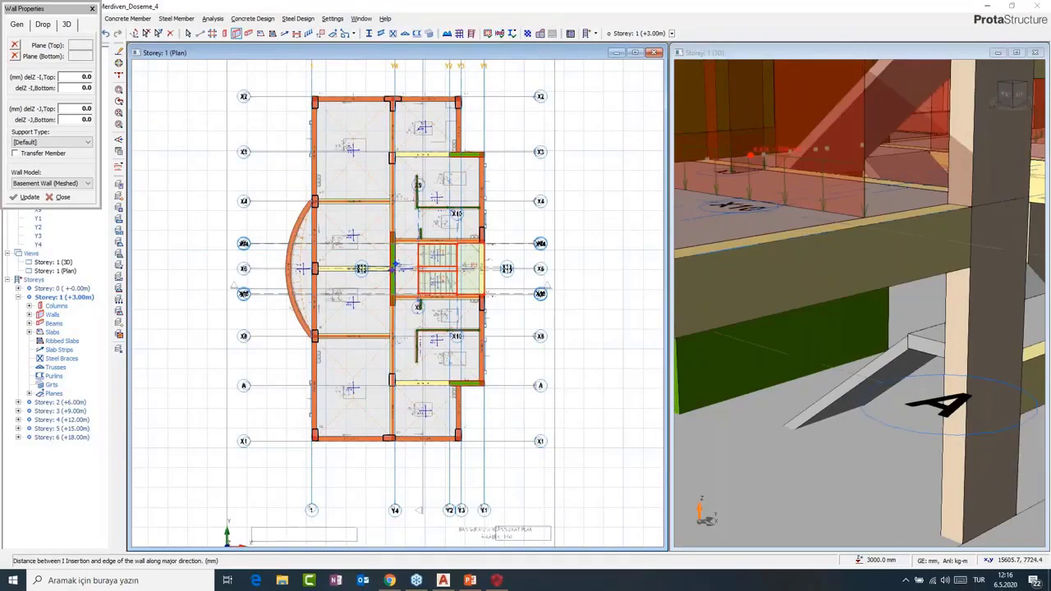
scroll(396, 265, up, 2)
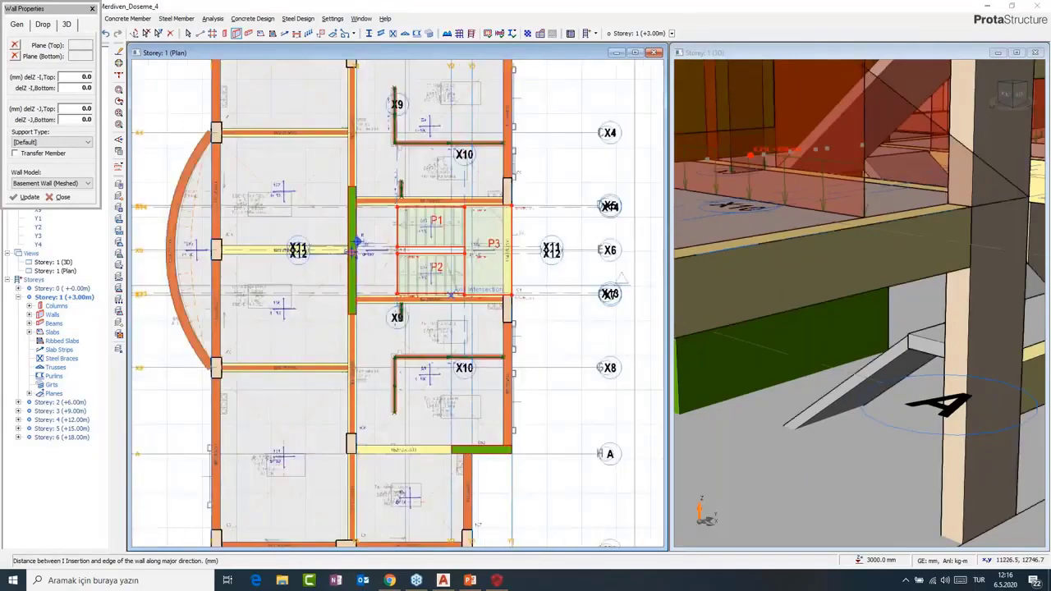
- Set the wall's top delZ to -3000 mm at both ends and insert it on axis X9 from X12 to X13, beside flight P2
scroll(395, 280, up, 5)
double_click(81, 77)
text(-3000)
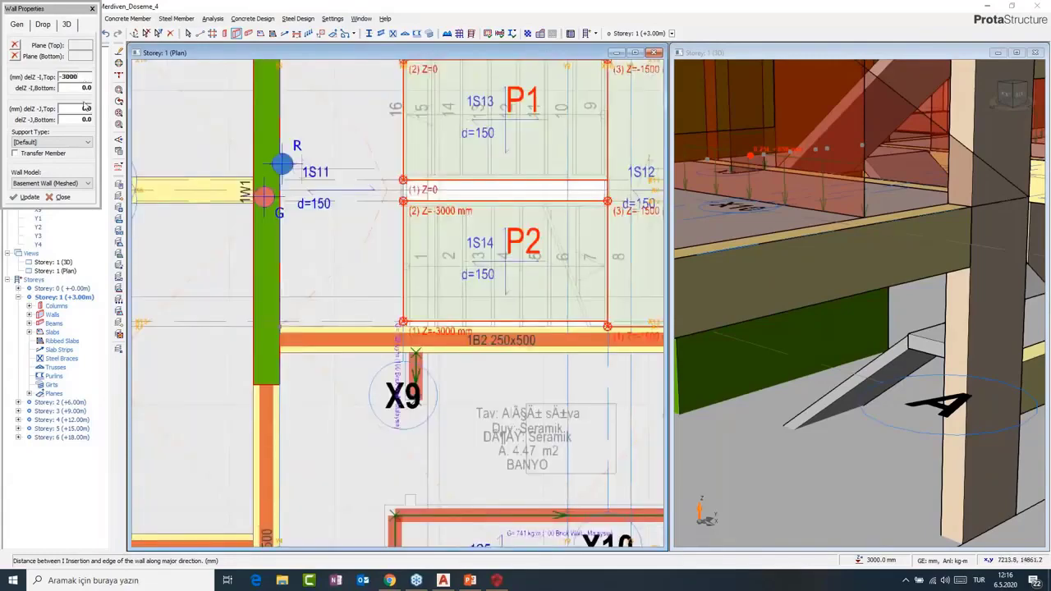
click(83, 108)
text(-3000)
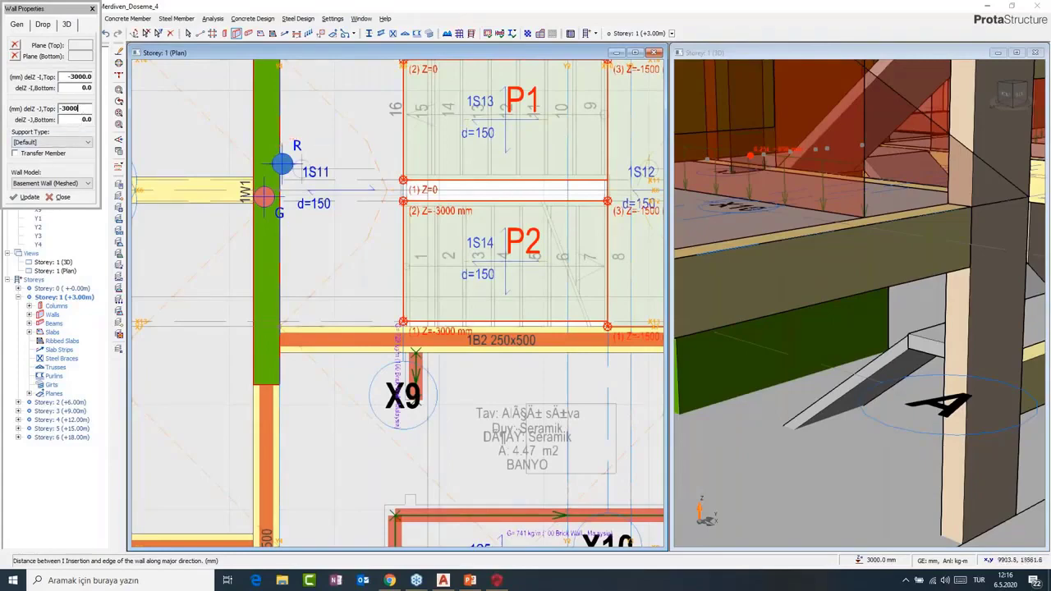
scroll(411, 218, up, 2)
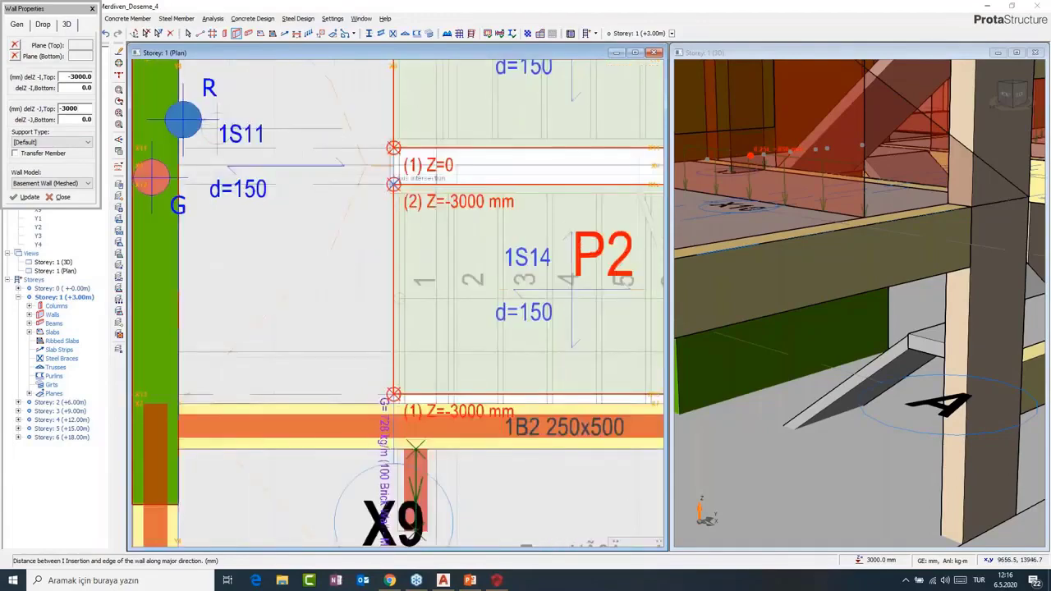
drag(395, 184, 394, 394)
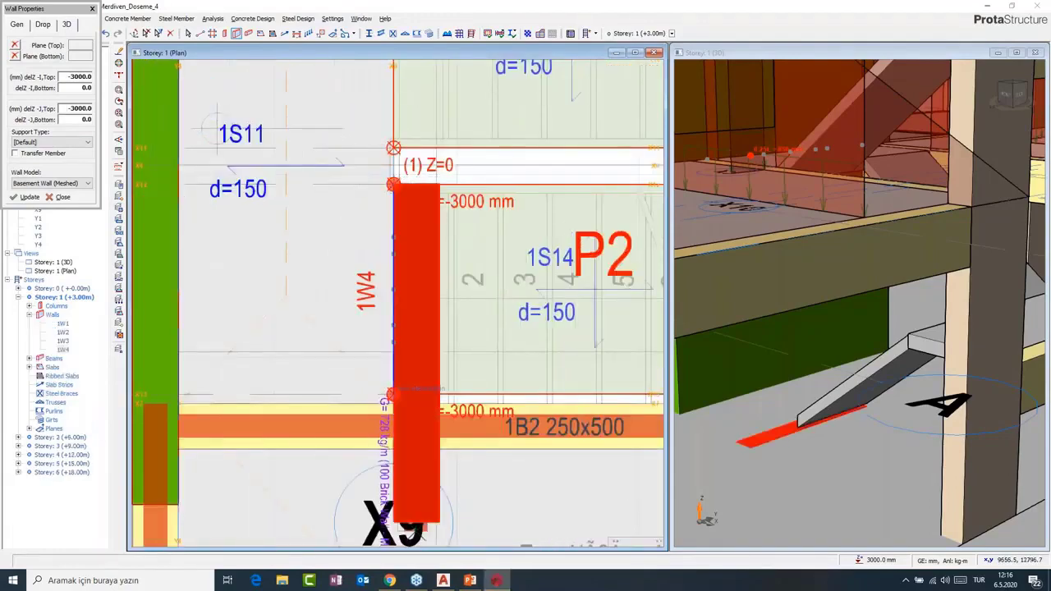
key(Escape)
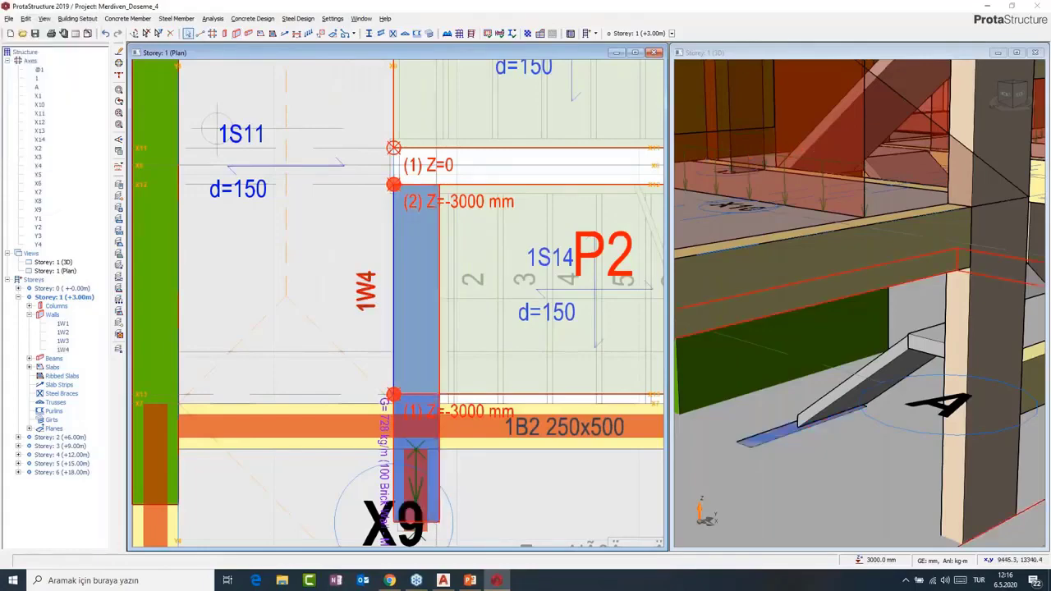
- Set the I-end extension of wall 1W4 to 0 and check the wall under the foot of the stair flight in 3D
double_click(437, 202)
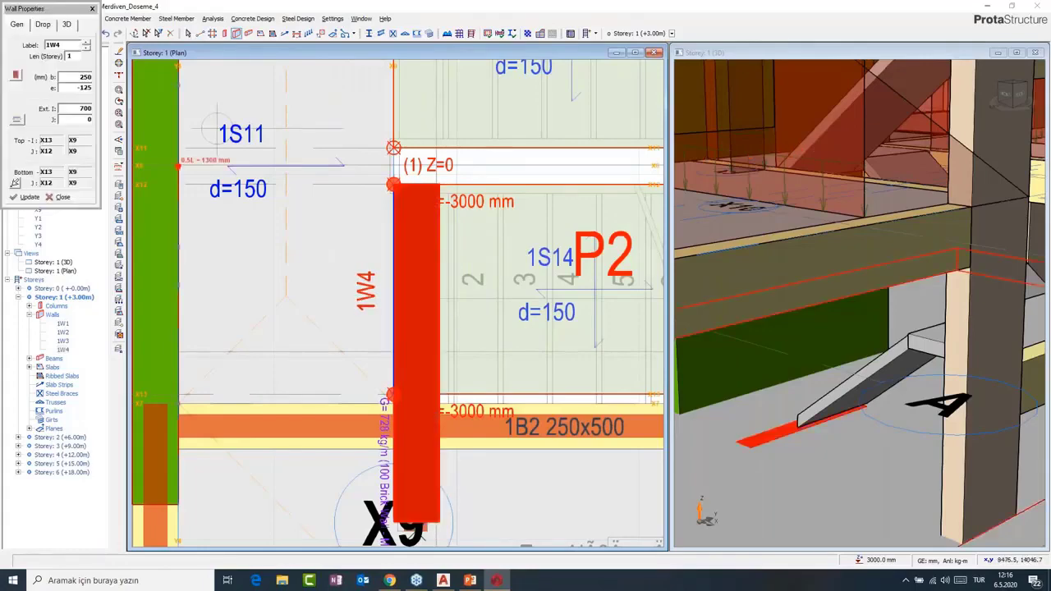
double_click(81, 108)
text(0)
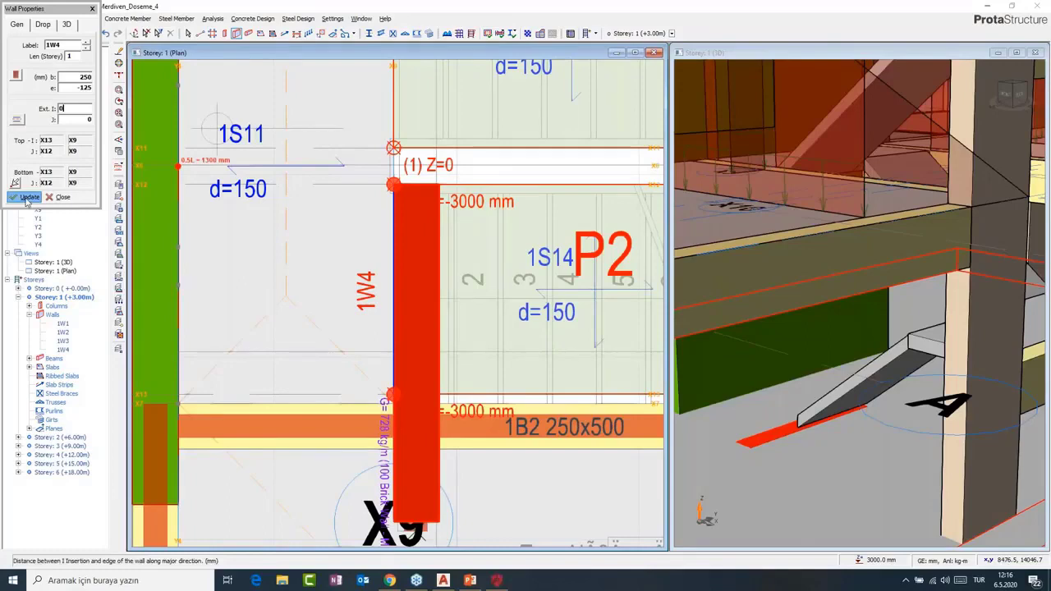
click(29, 197)
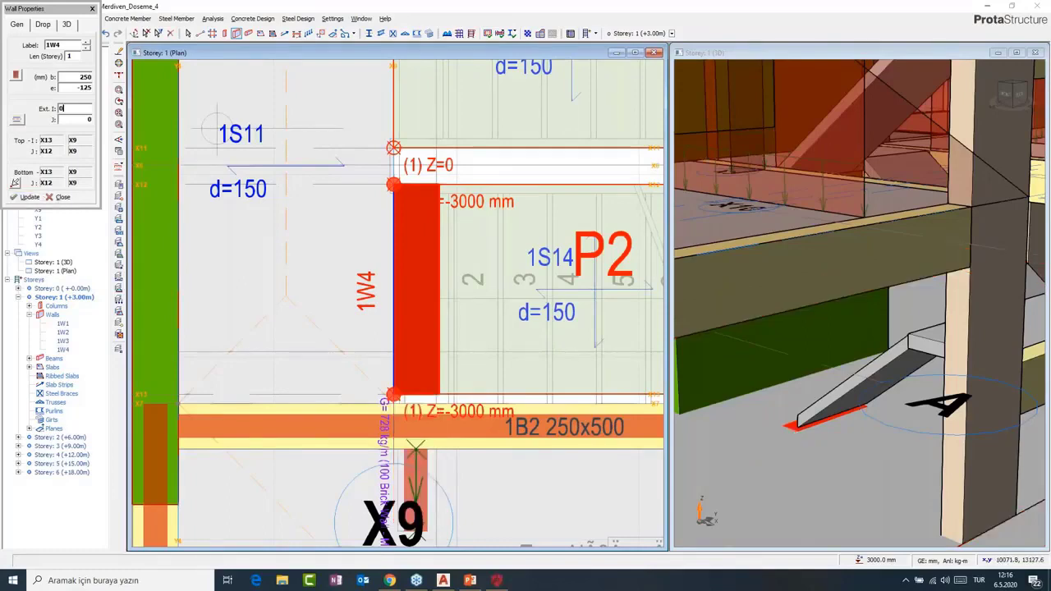
scroll(862, 423, down, 1)
scroll(862, 423, up, 2)
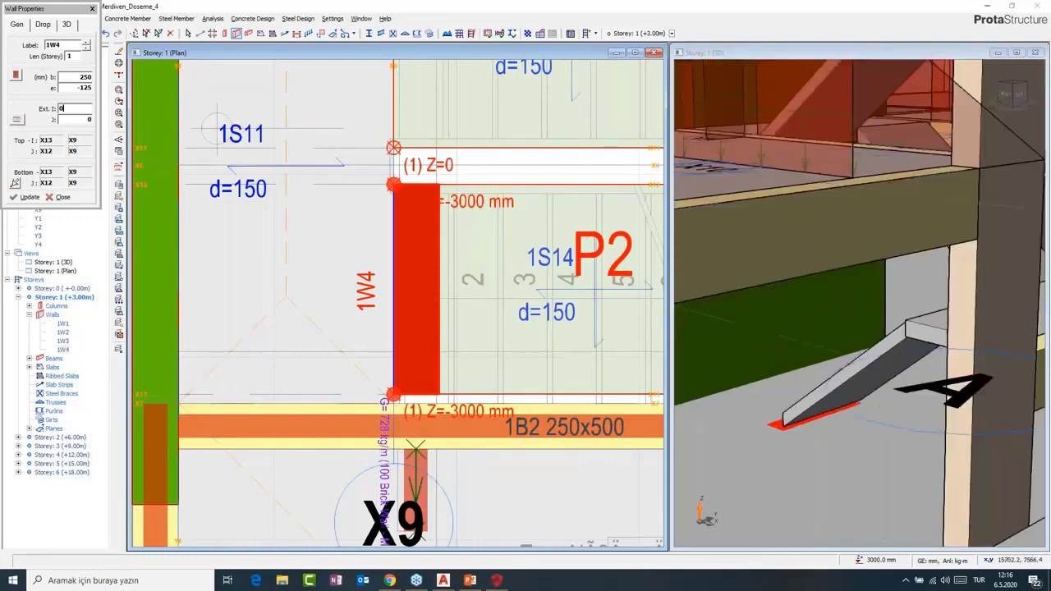
middle_drag(744, 460, 743, 385)
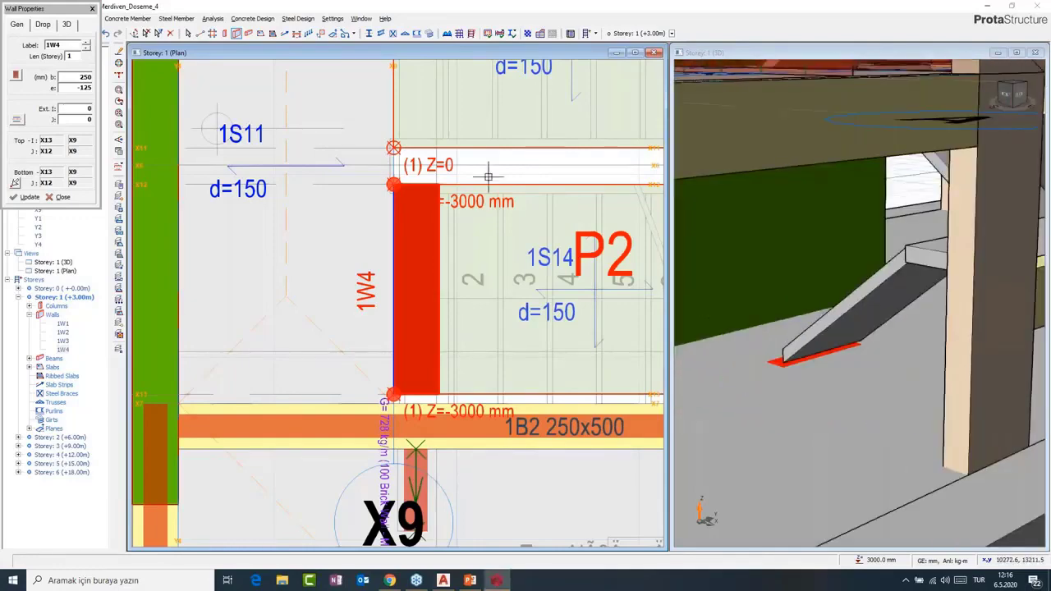
key(Escape)
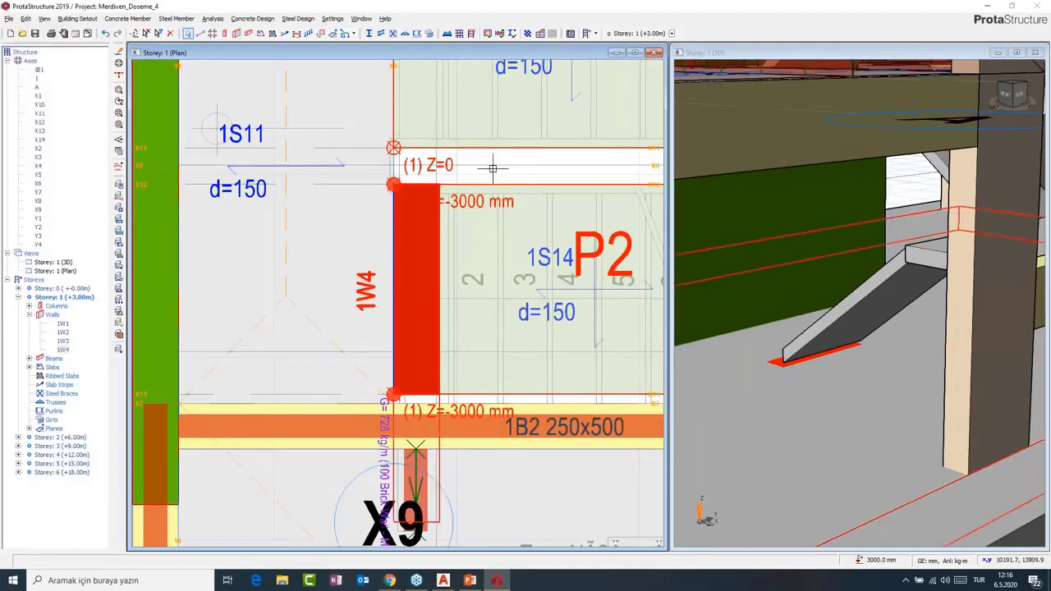
- Review the Design and Steel Bars parameters in the slab design settings and accept them
scroll(493, 168, down, 5)
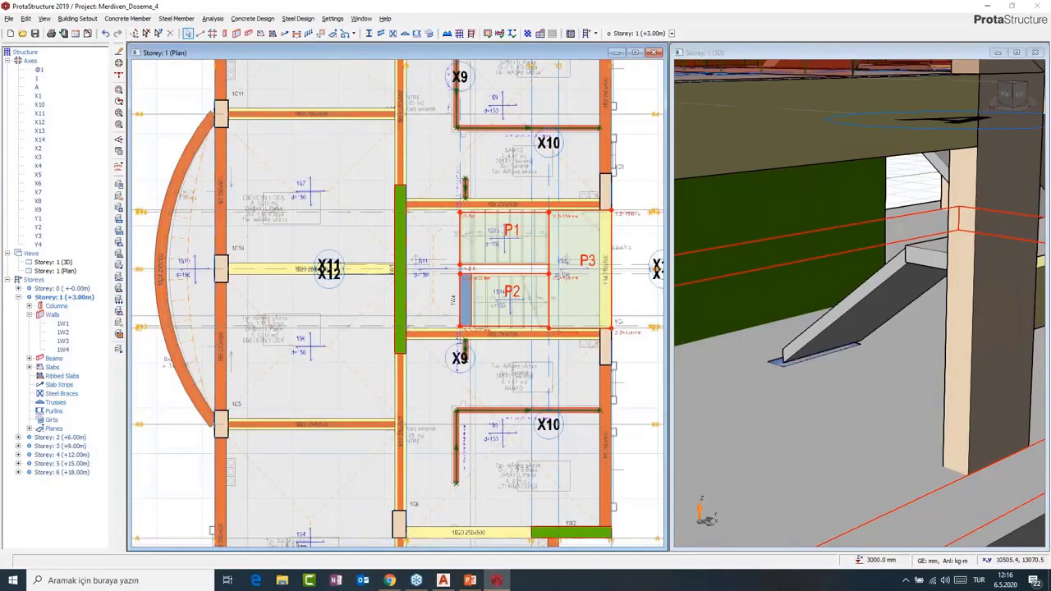
scroll(405, 239, down, 2)
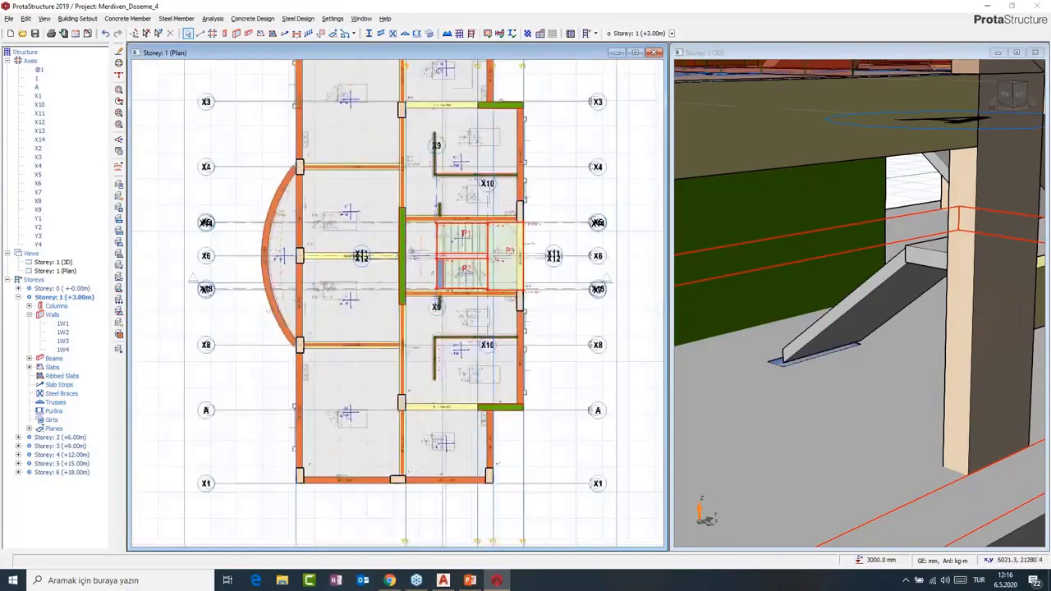
middle_drag(407, 156, 409, 178)
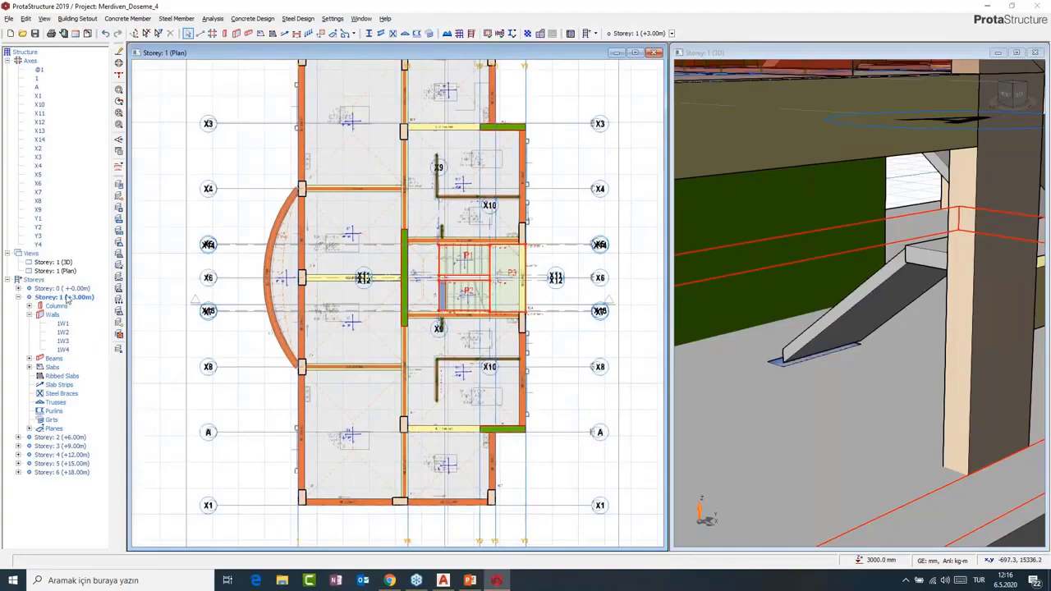
scroll(444, 293, down, 2)
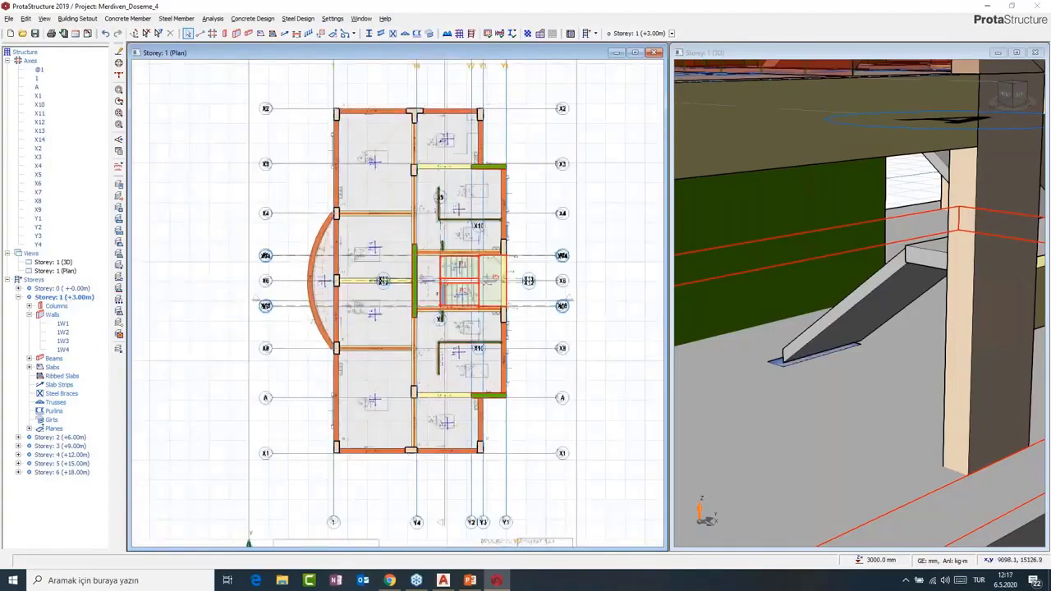
middle_drag(444, 156, 461, 160)
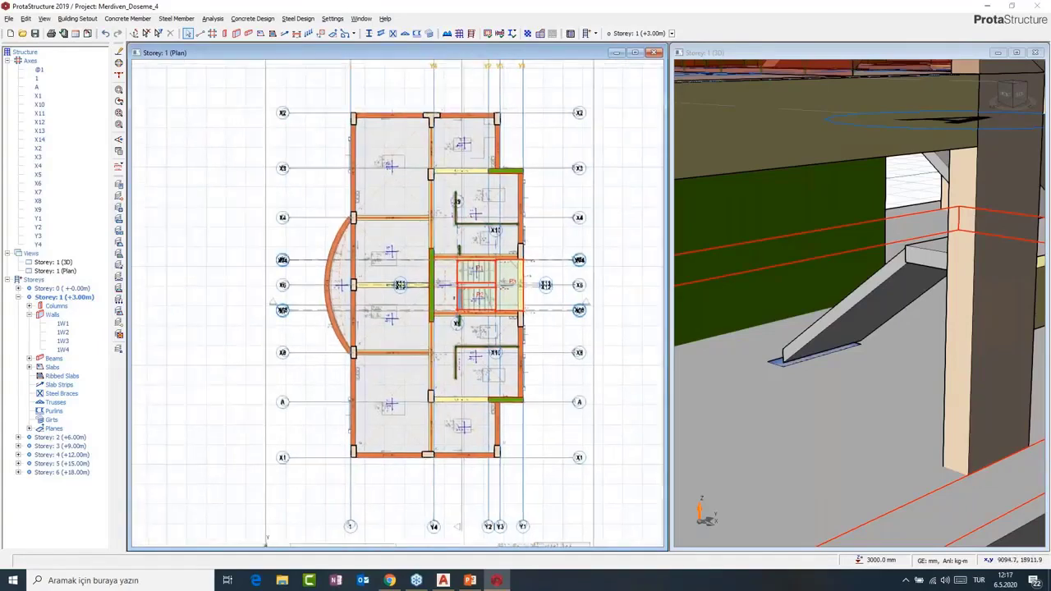
click(333, 18)
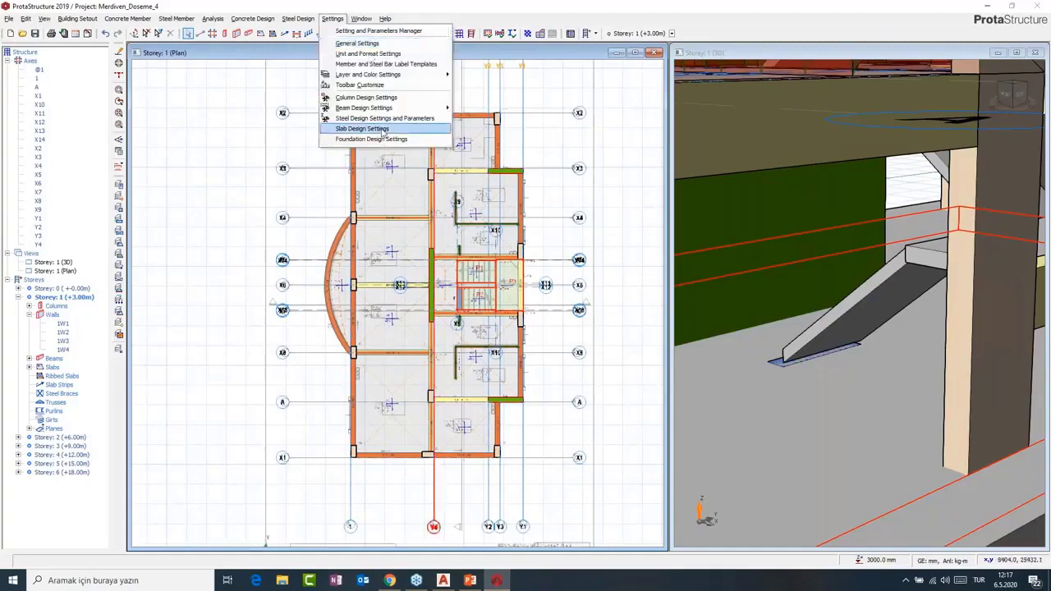
click(361, 129)
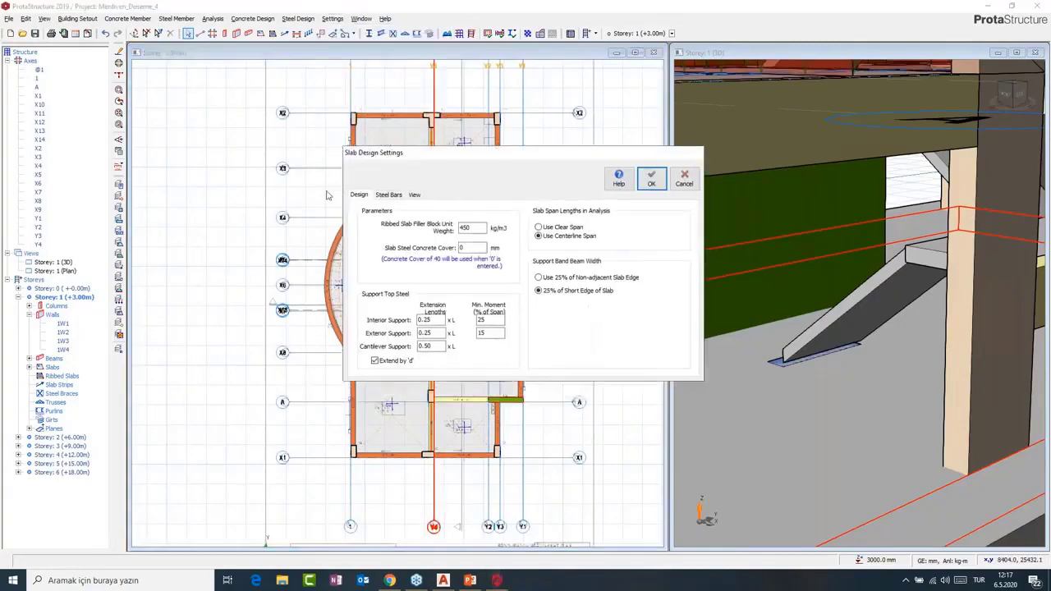
click(388, 195)
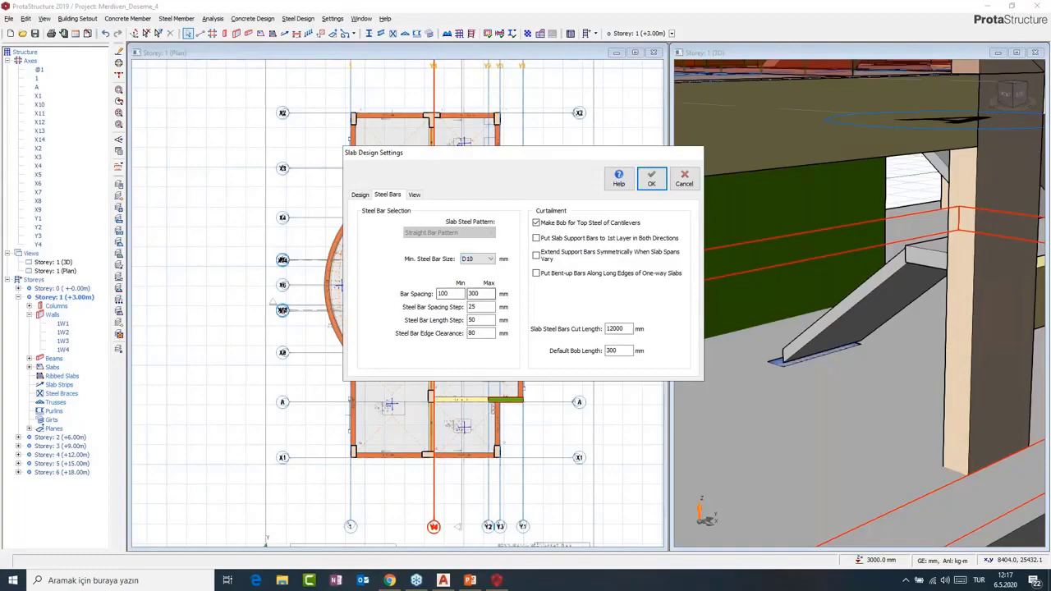
click(360, 195)
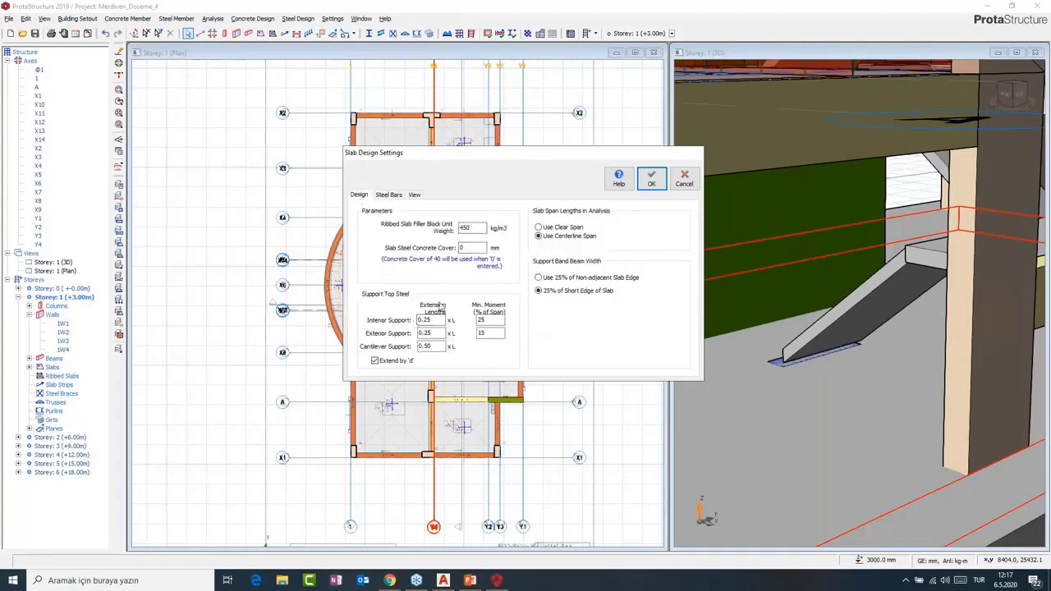
click(653, 180)
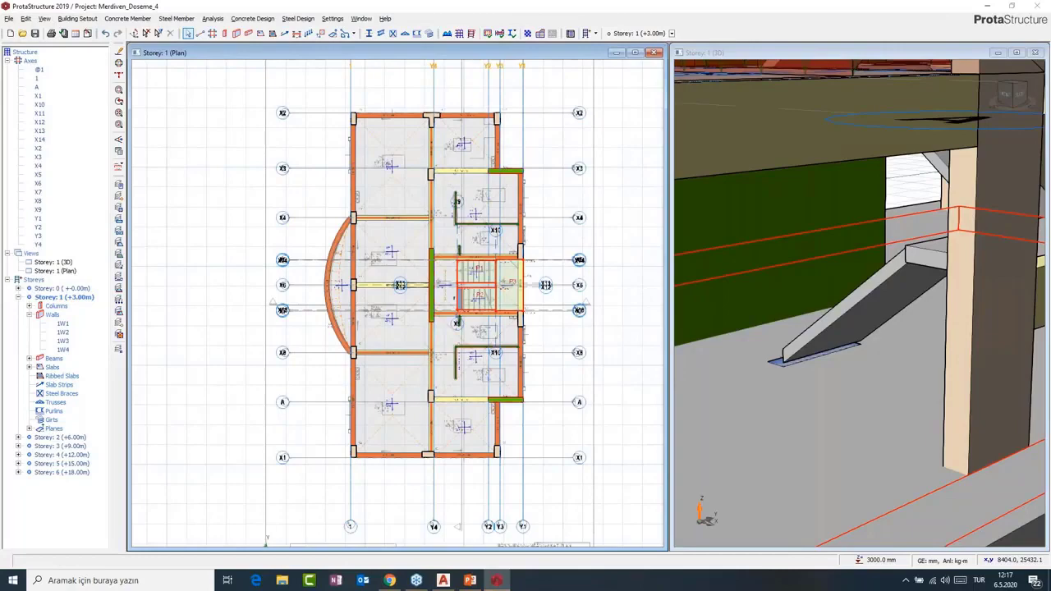
right_click(400, 154)
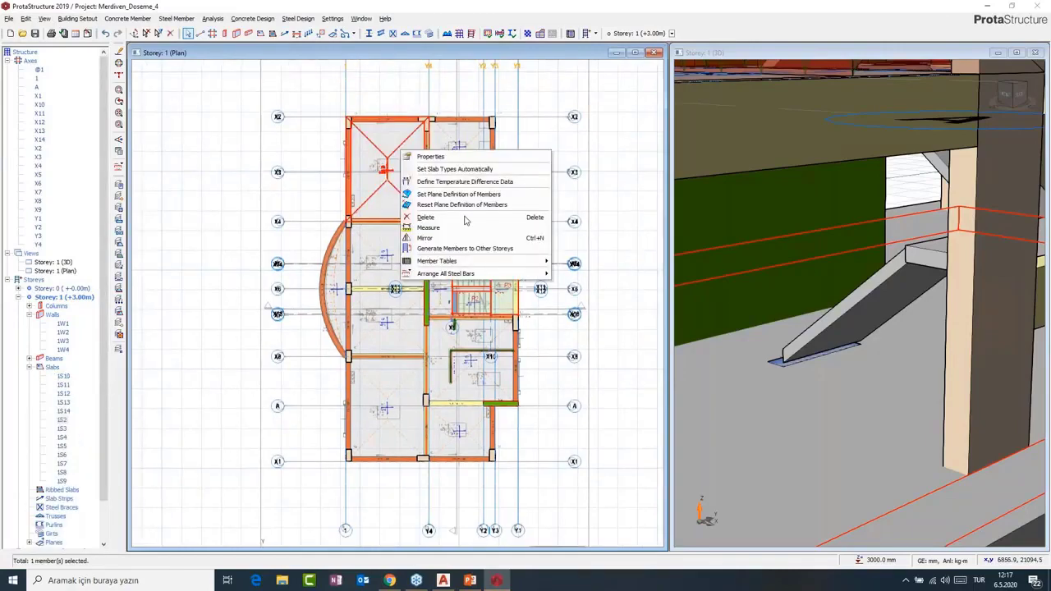
middle_drag(396, 180, 380, 221)
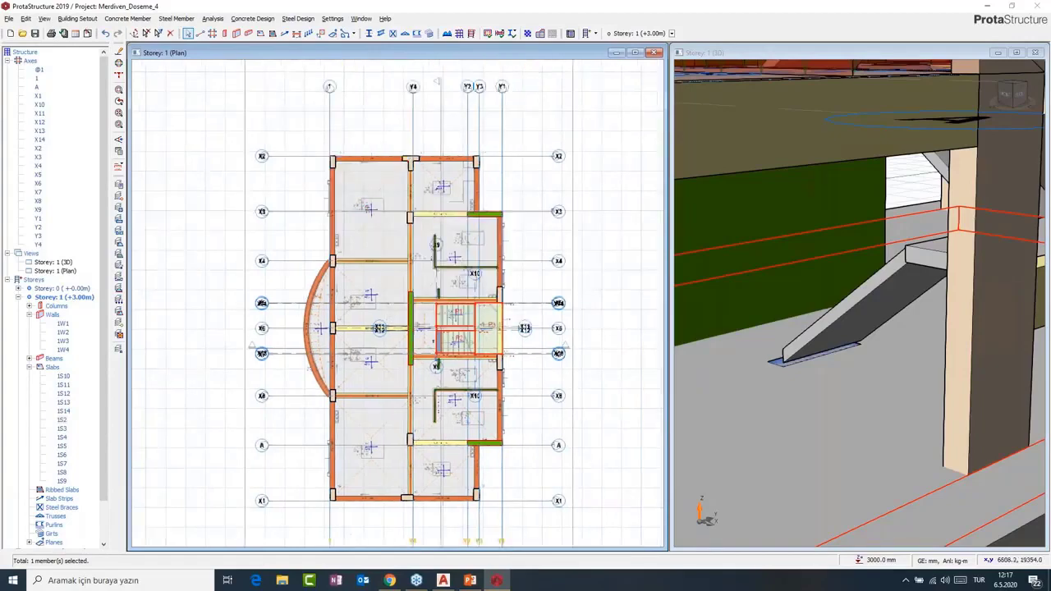
scroll(462, 354, up, 2)
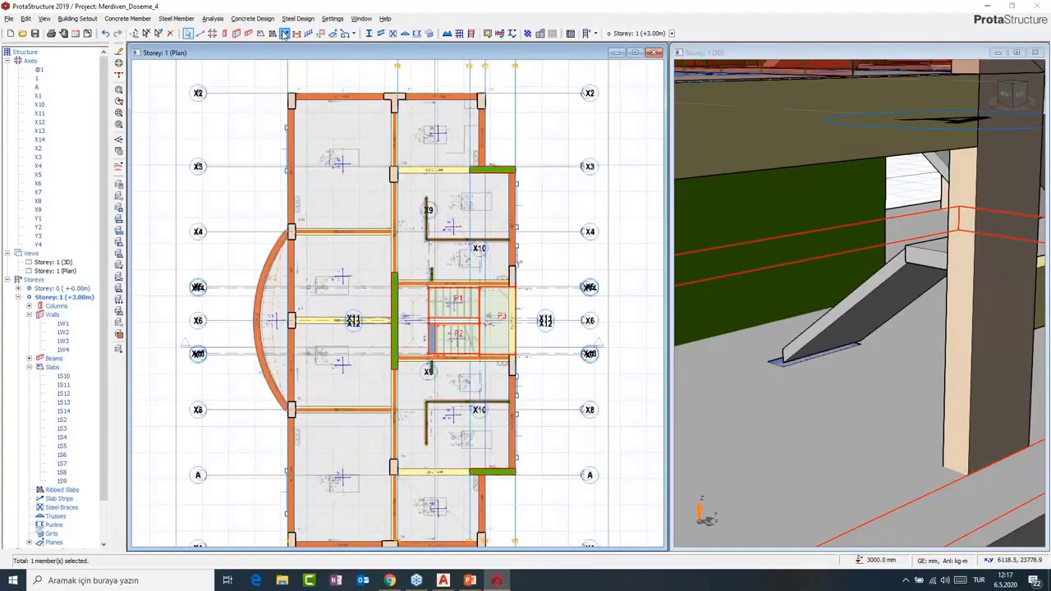
- Start a slab strip of type Analytical Strip and insert X1 across the slabs between axes X2 and X3, passing both outer beams
click(285, 34)
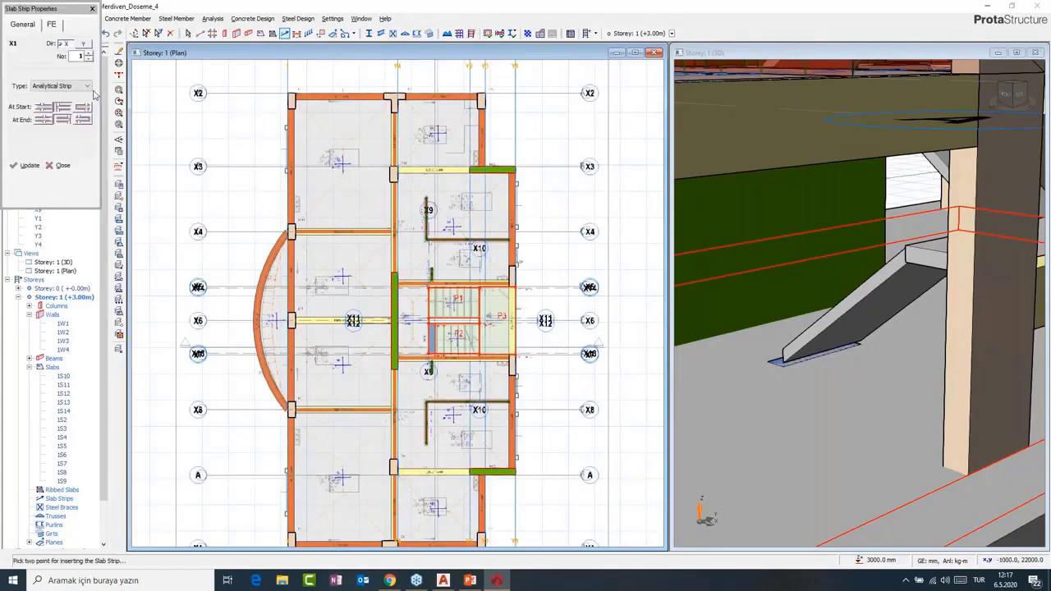
click(79, 86)
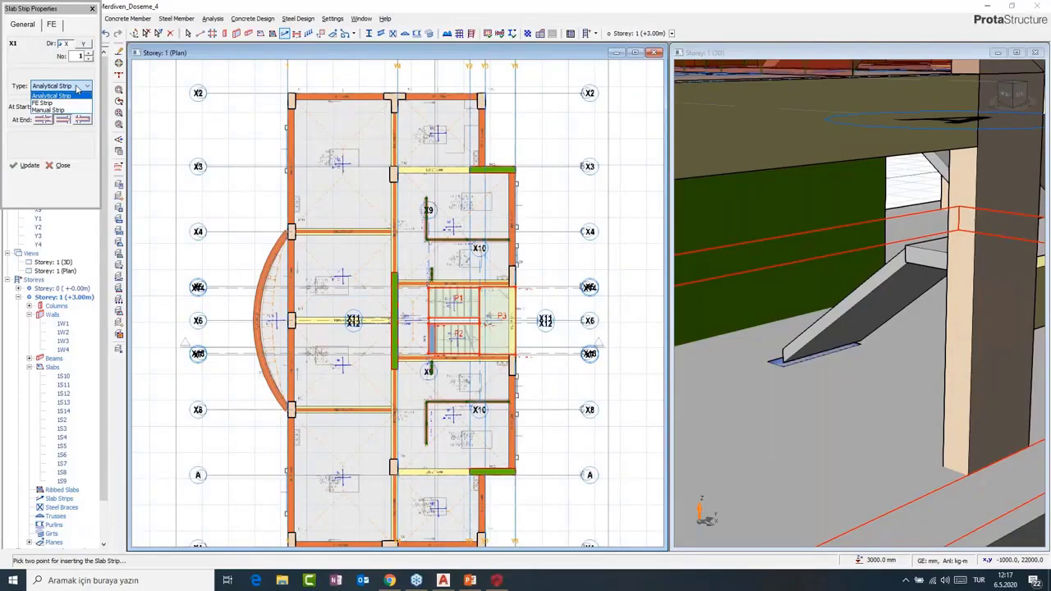
click(70, 96)
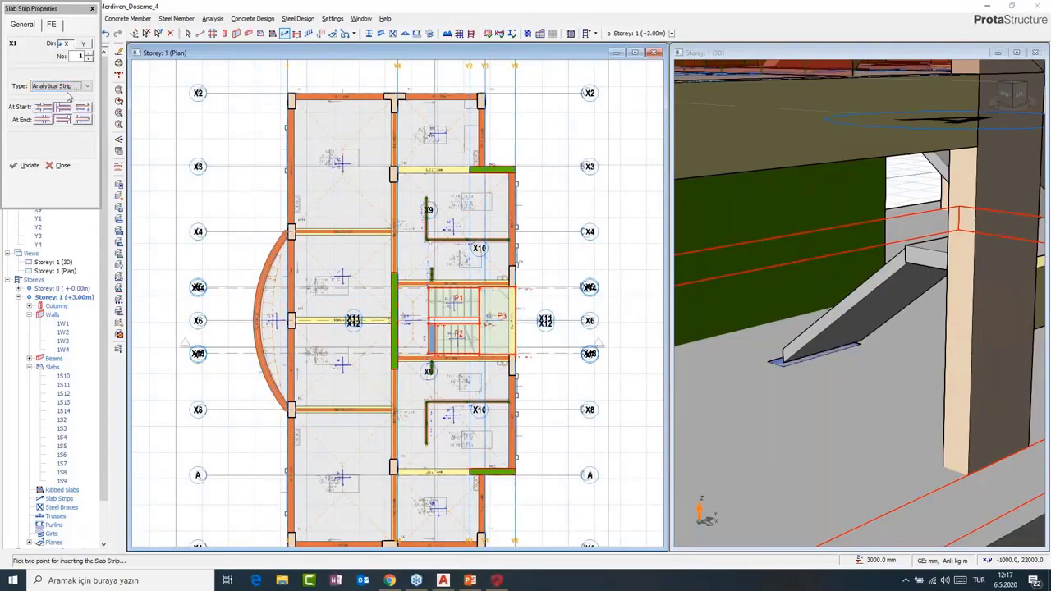
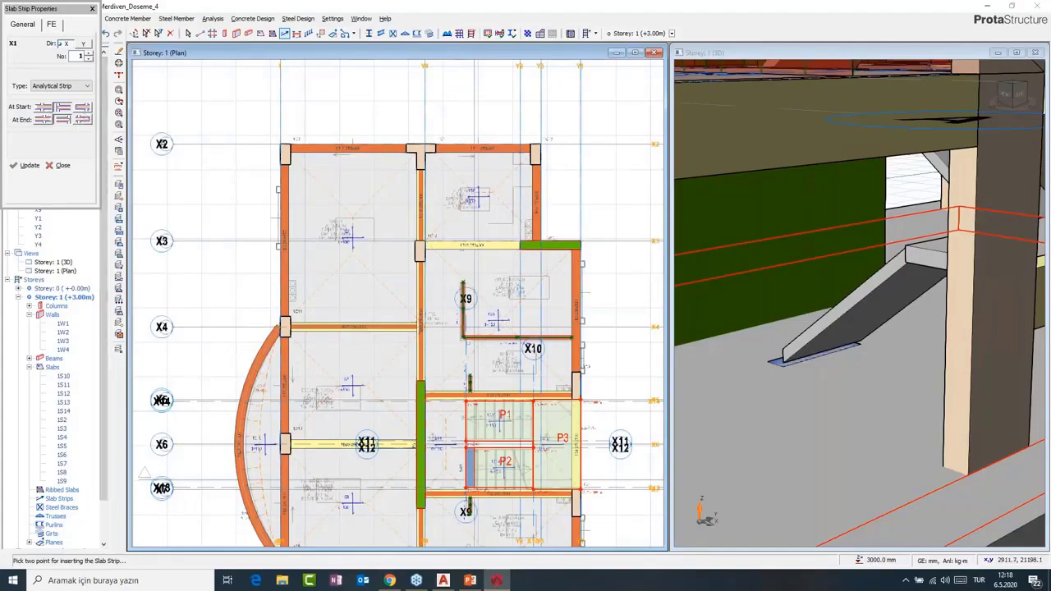
middle_drag(386, 91, 366, 90)
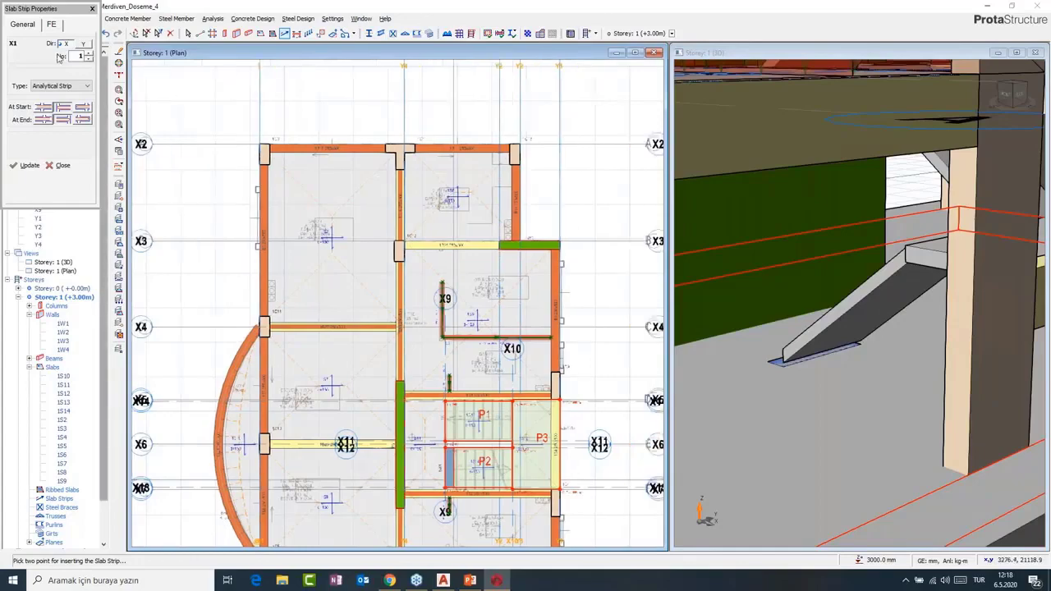
click(226, 196)
click(566, 197)
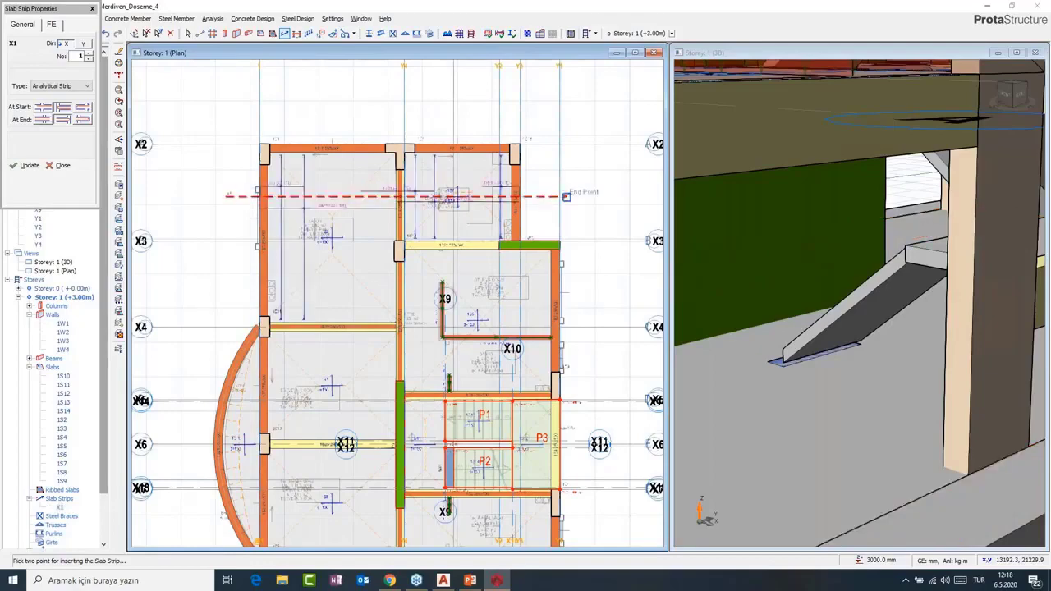
- Insert a second X-direction analytical strip just below axis X4, running from outside the curved balcony beam past axis Y1
middle_drag(353, 336, 371, 275)
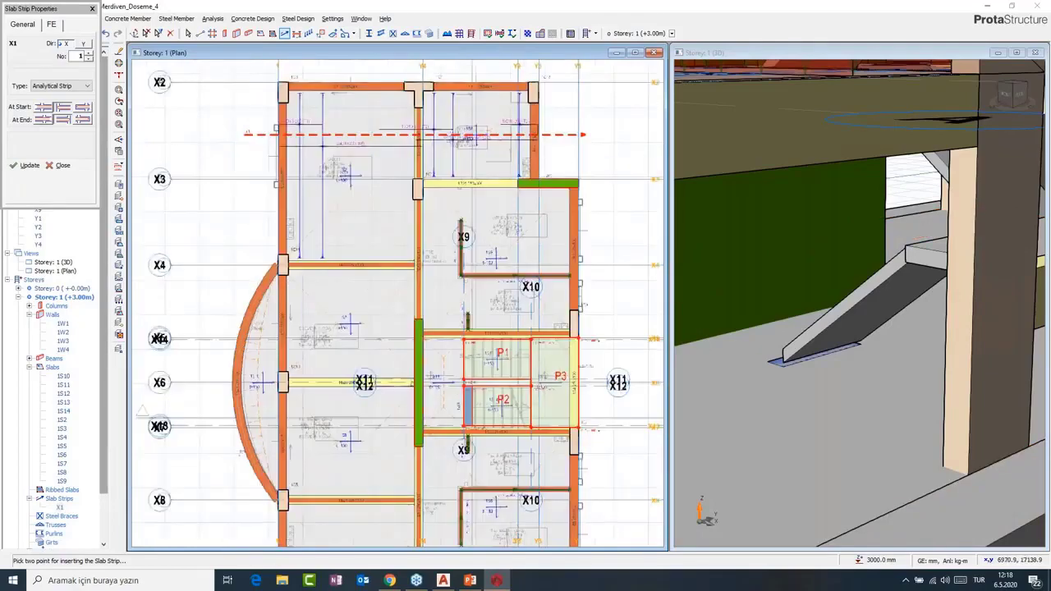
middle_drag(492, 221, 474, 223)
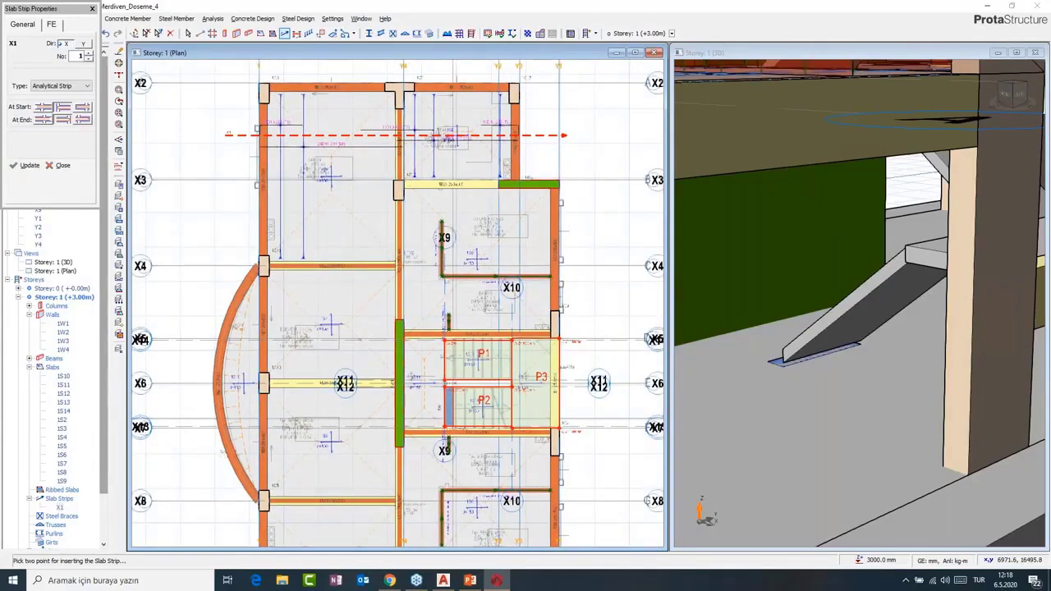
middle_drag(398, 304, 370, 290)
click(188, 284)
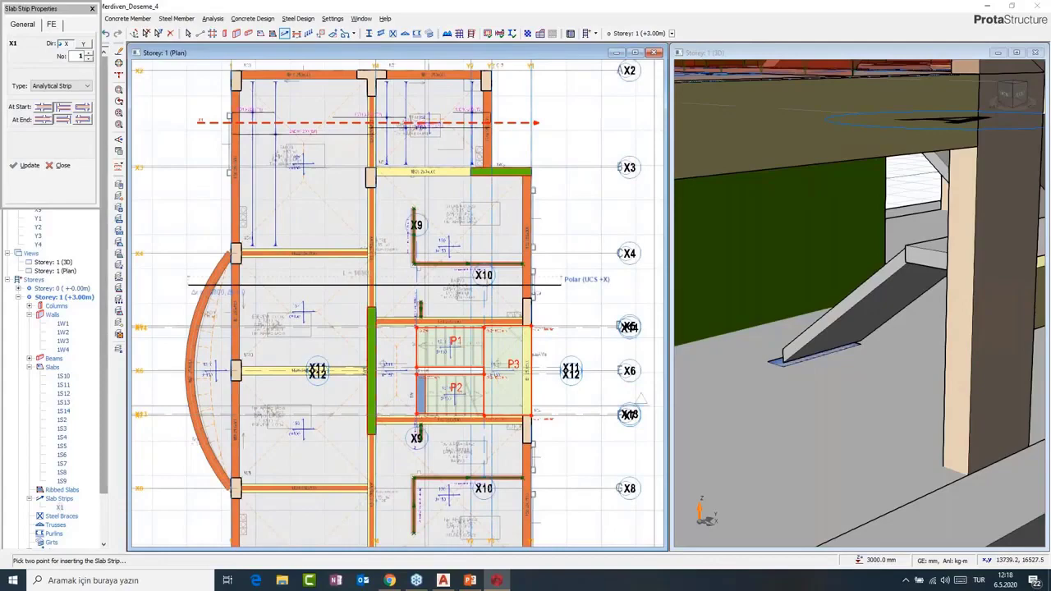
click(561, 286)
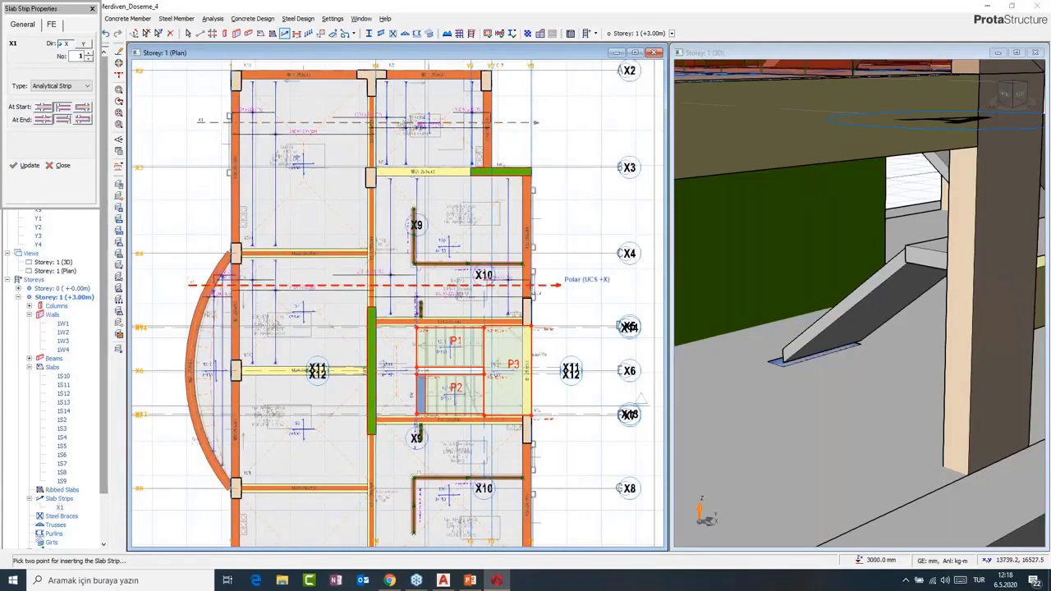
- Change the start condition to the slab option with b-Slab 500 and insert strip X3 just above axis X8, starting inside the curved balcony slab
scroll(277, 330, up, 1)
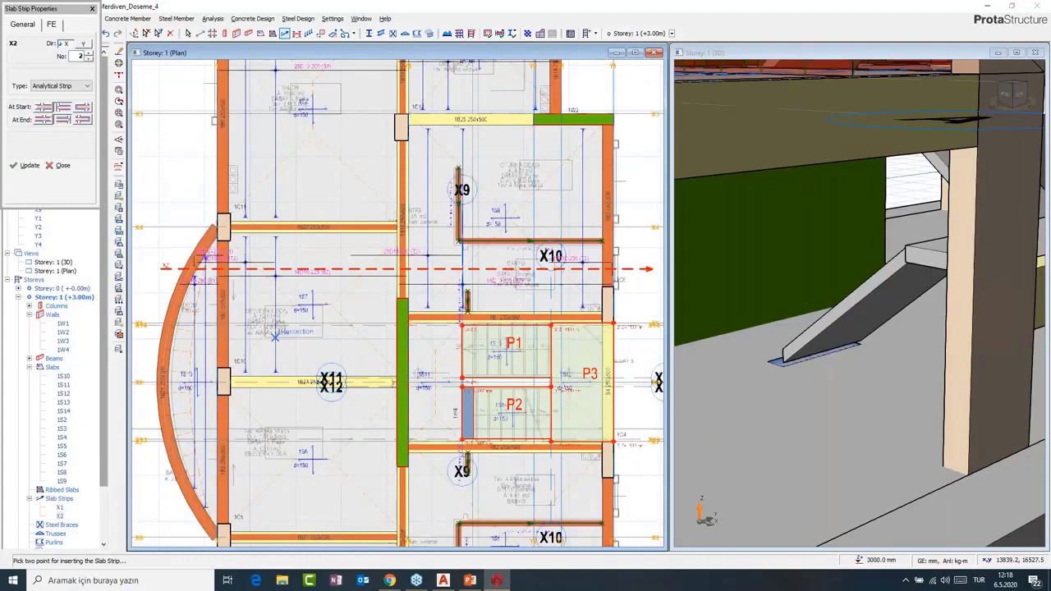
scroll(405, 164, up, 1)
middle_drag(405, 164, 408, 296)
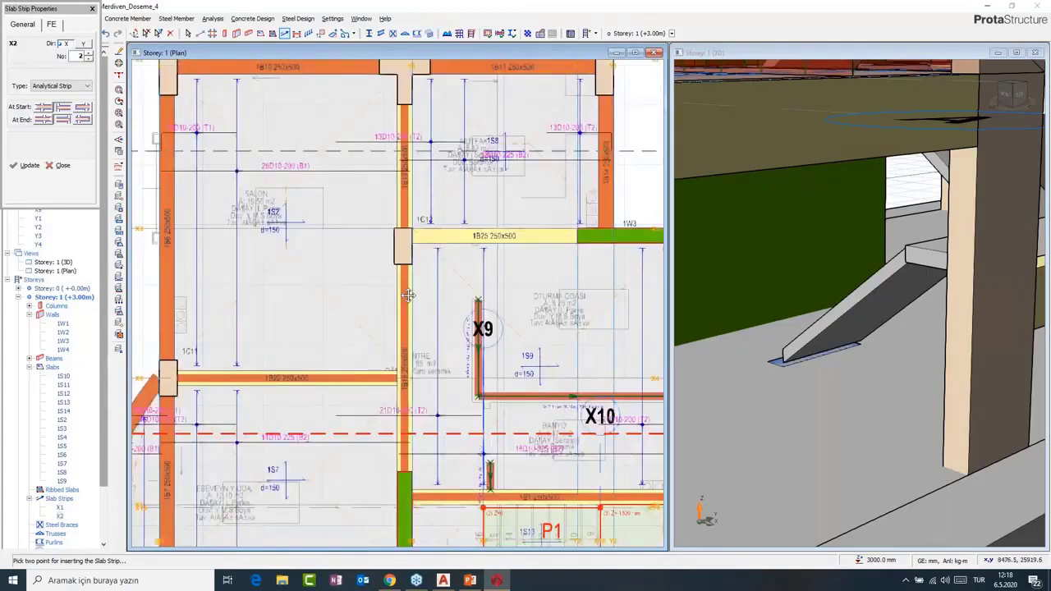
scroll(333, 244, down, 1)
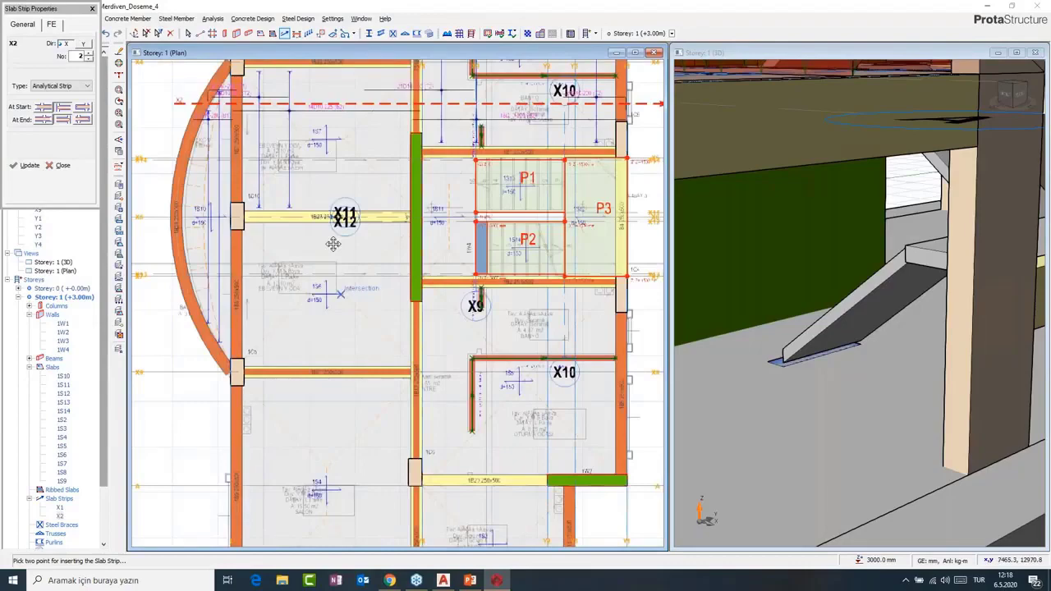
middle_drag(464, 329, 438, 299)
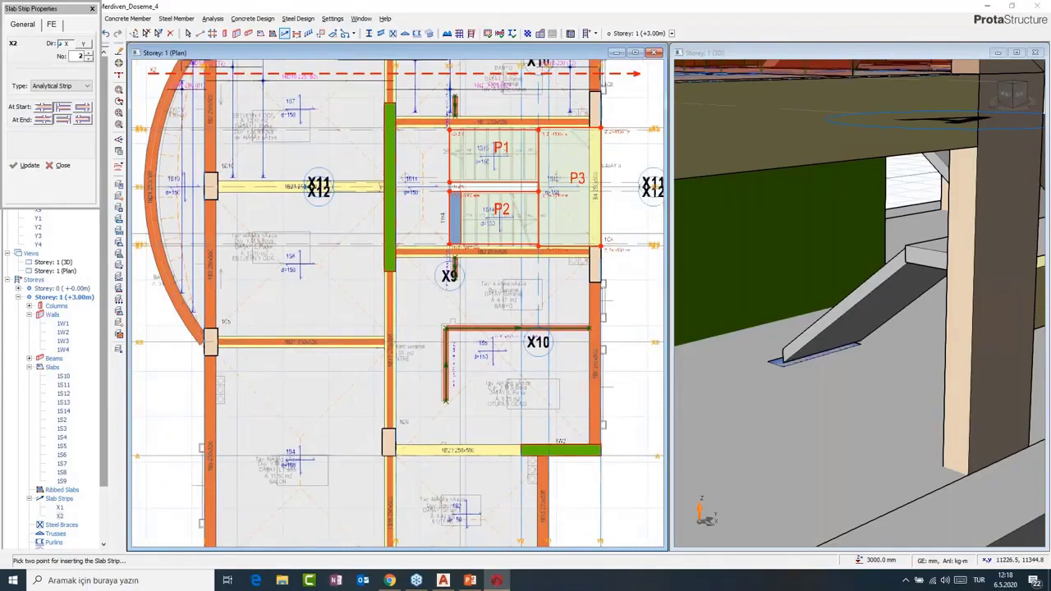
middle_drag(178, 217, 198, 227)
click(43, 107)
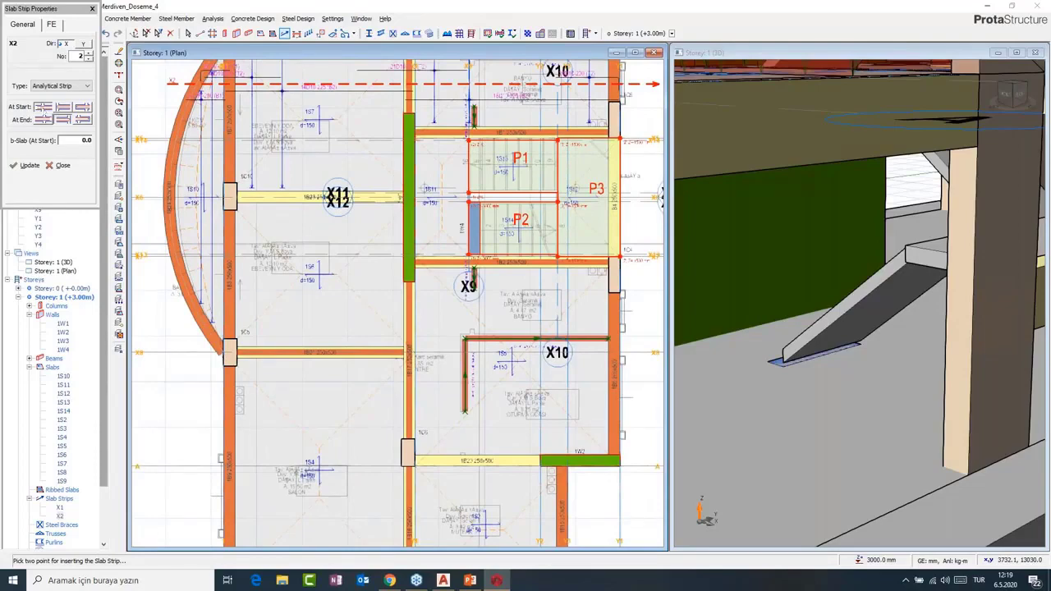
click(76, 141)
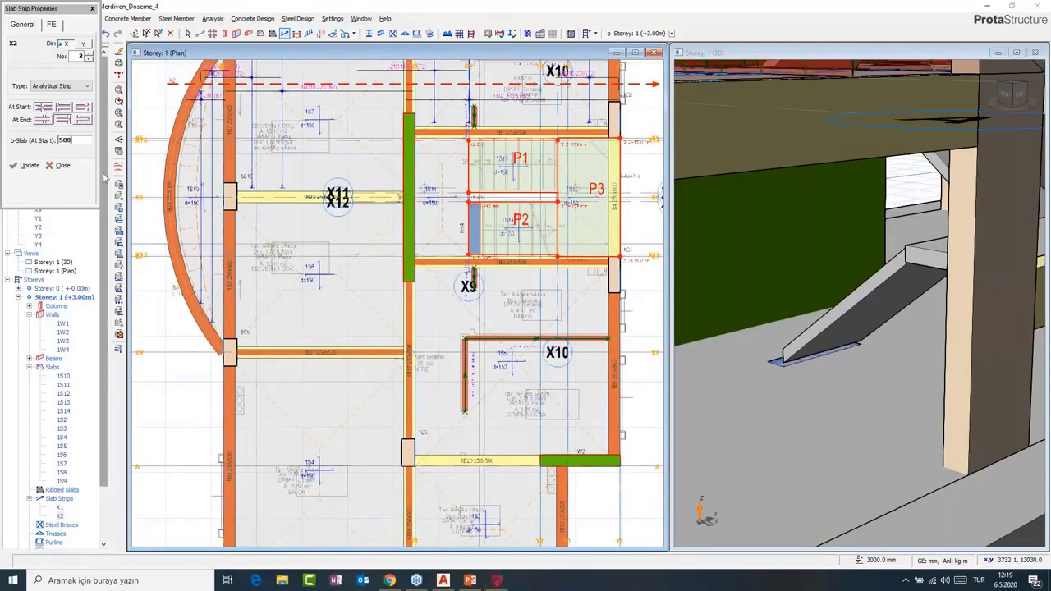
text(500)
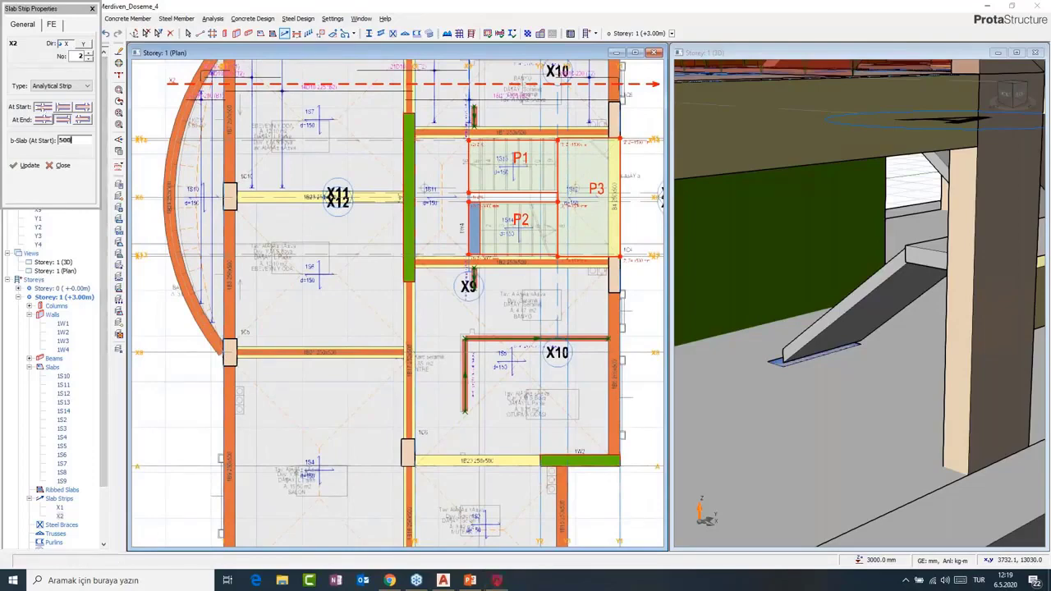
click(209, 310)
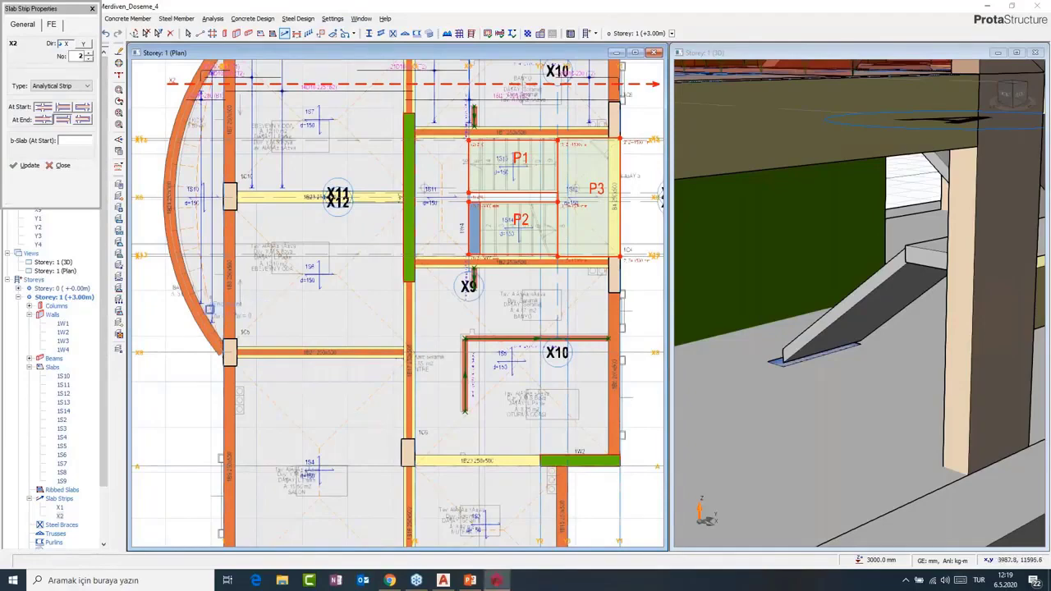
click(209, 310)
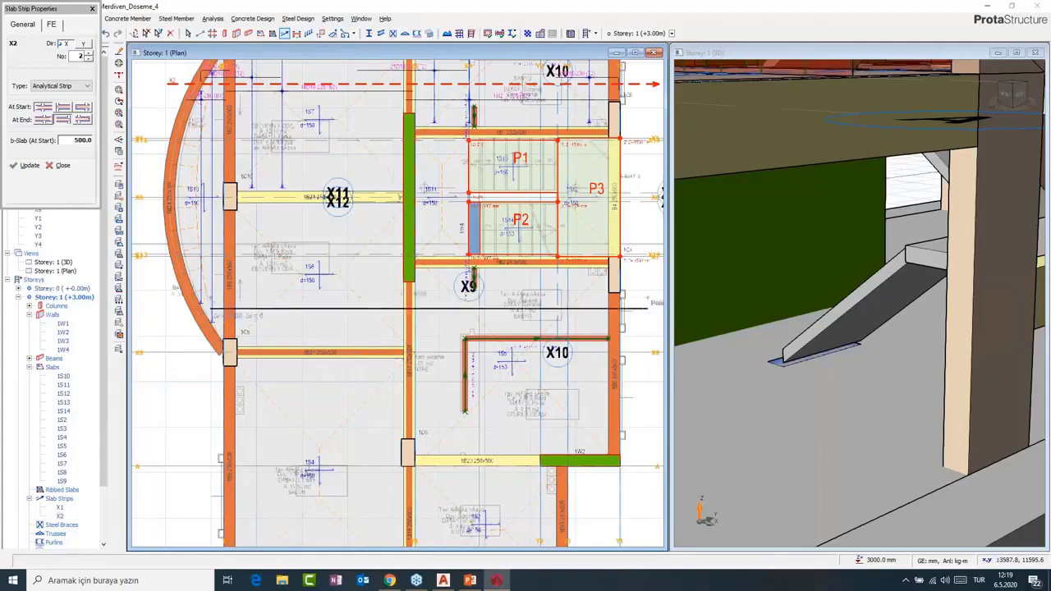
click(649, 310)
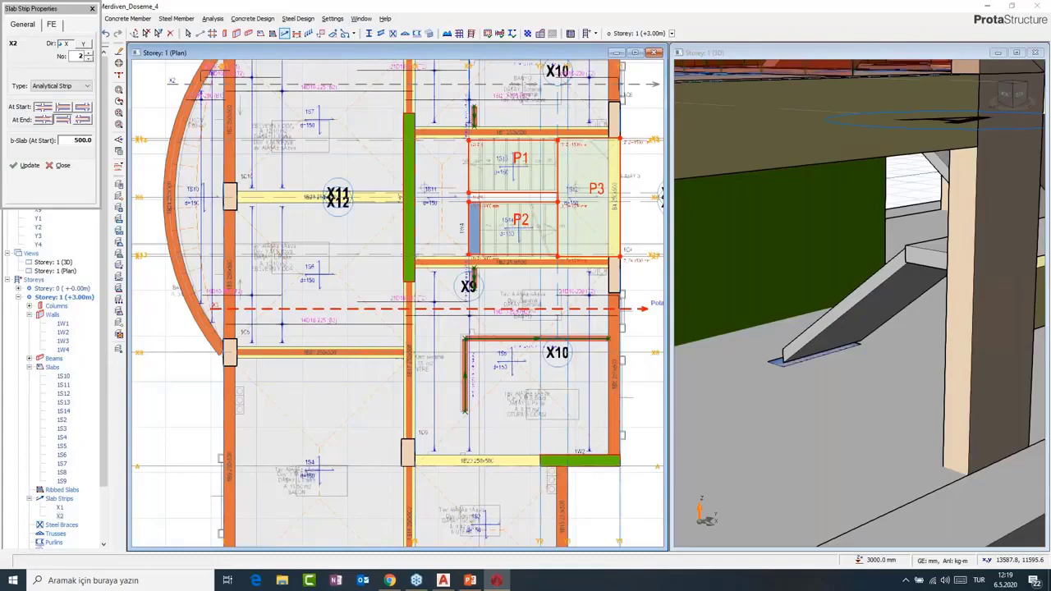
- Restore the previous start condition without b-Slab and insert X-direction strip X4 across the slabs between axes A and X1
scroll(548, 329, down, 3)
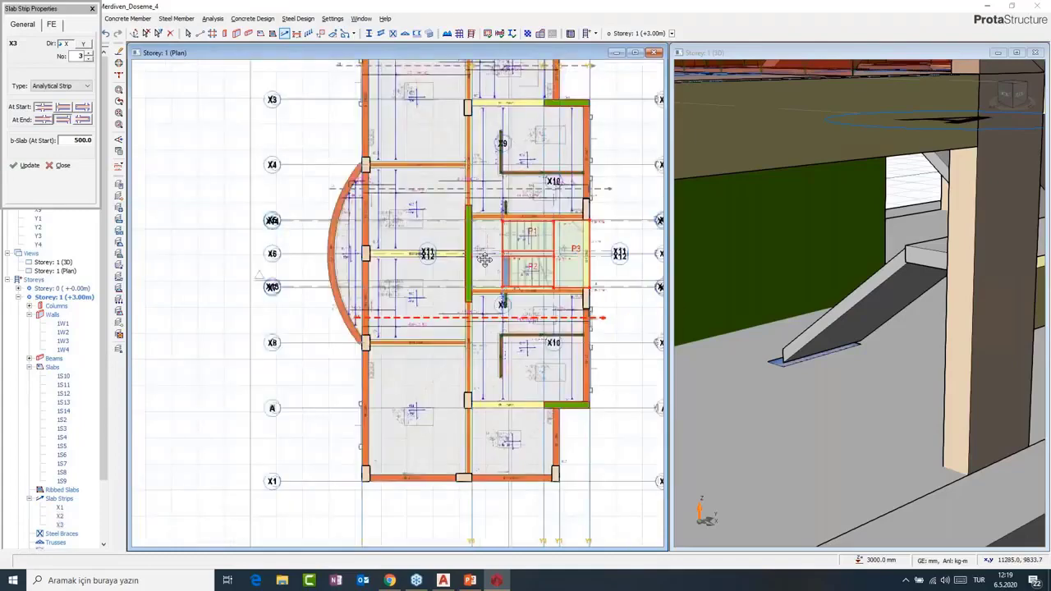
middle_drag(484, 260, 360, 157)
scroll(264, 353, up, 2)
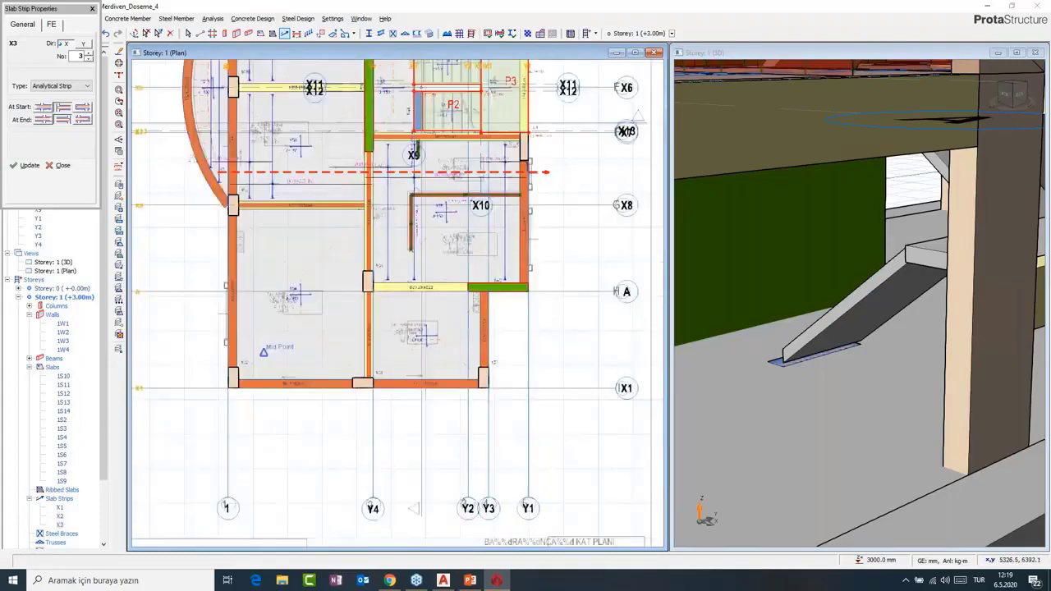
middle_drag(264, 352, 298, 357)
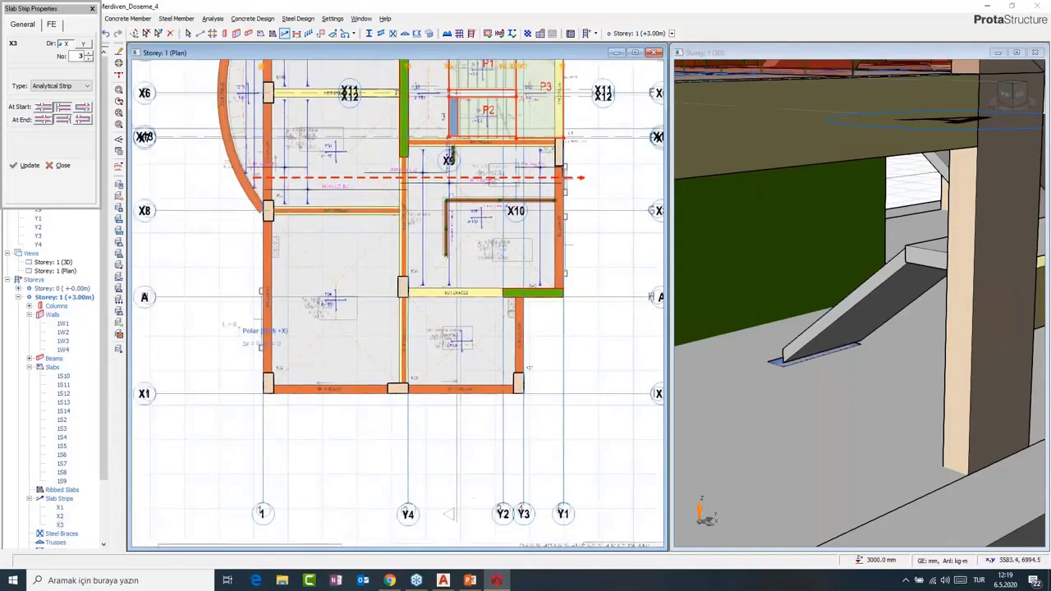
drag(240, 337, 567, 337)
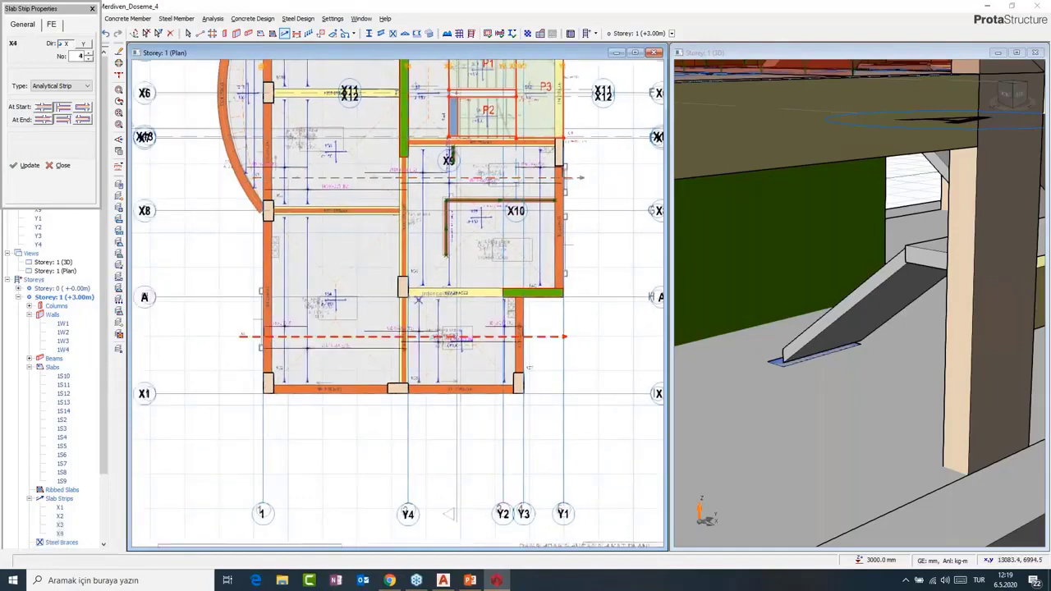
- Set the strip direction to Y and number to 1, and insert two full-height strips, one midway between axes 1 and Y4, one just beyond Y4
middle_drag(368, 173, 375, 346)
scroll(375, 347, down, 2)
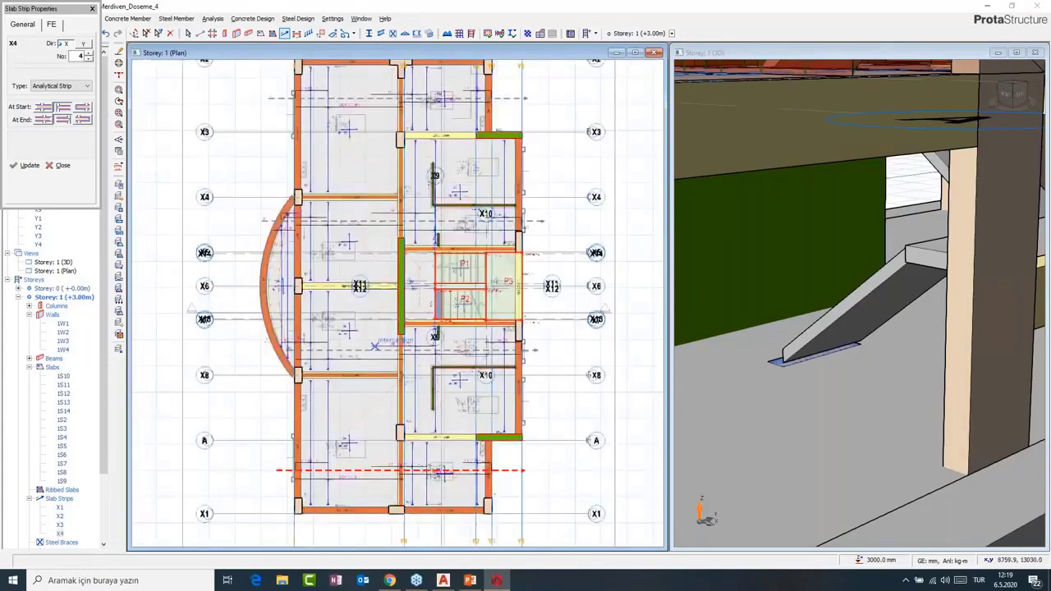
scroll(375, 346, down, 2)
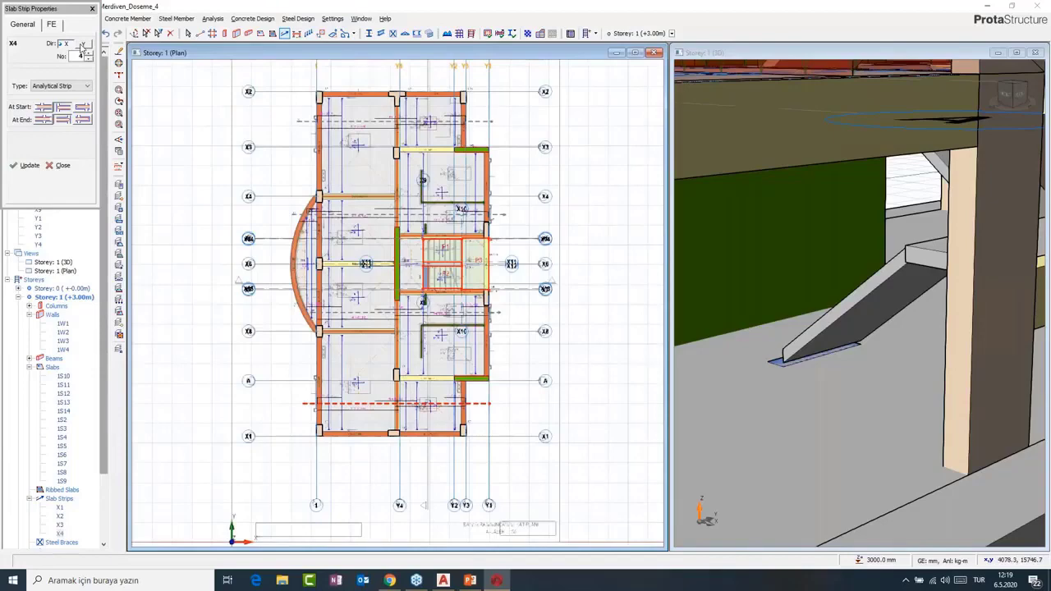
click(82, 45)
click(80, 55)
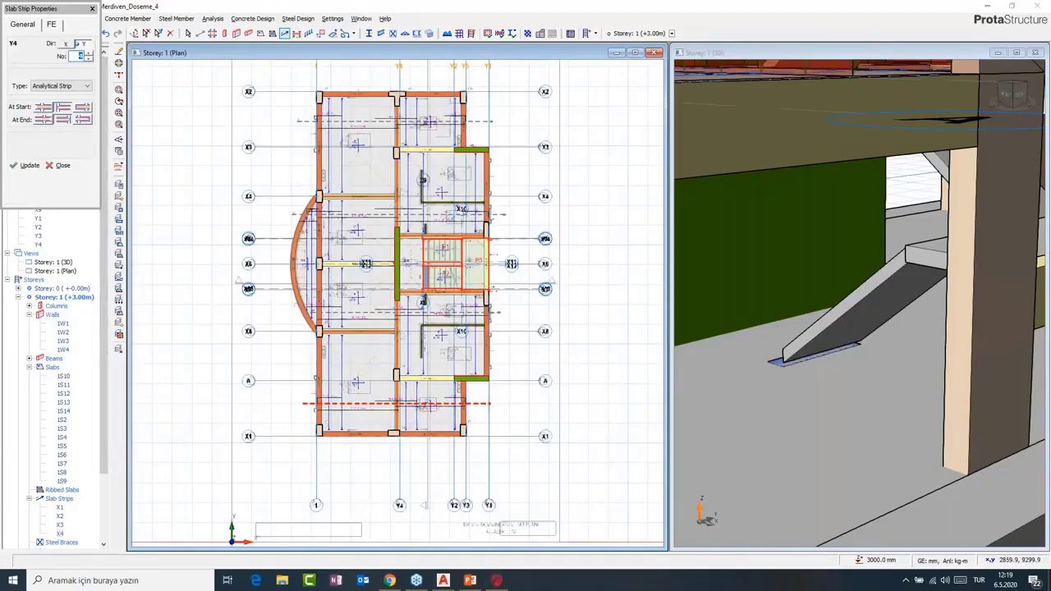
click(90, 58)
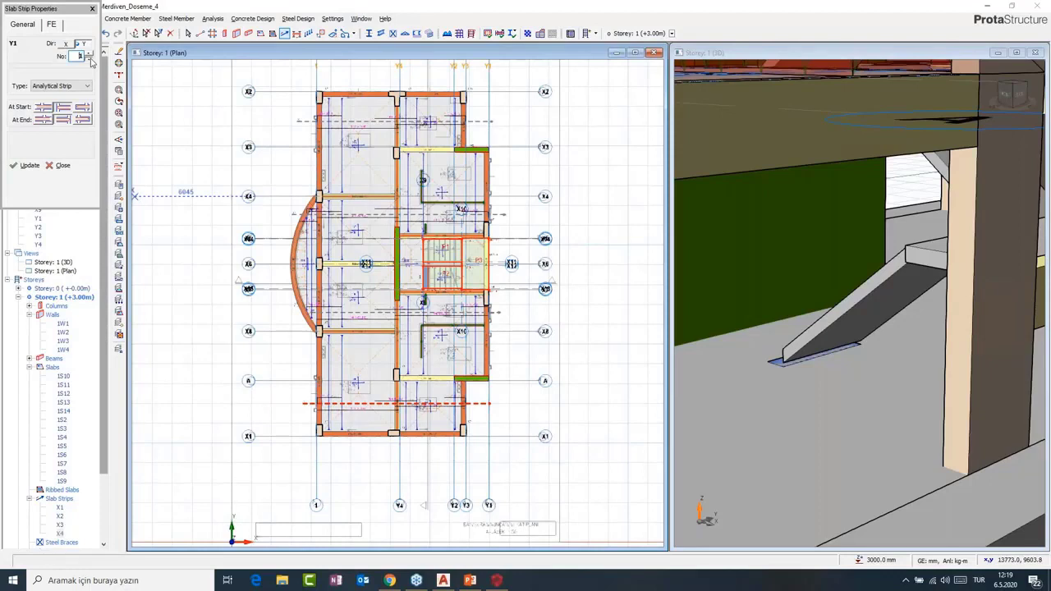
middle_drag(362, 380, 354, 419)
click(353, 424)
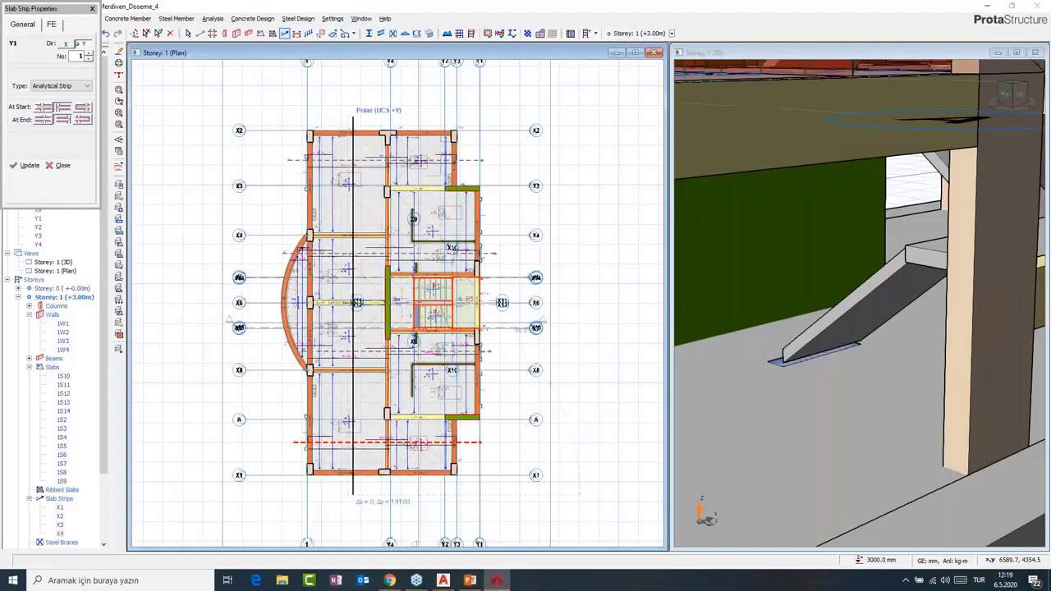
click(353, 111)
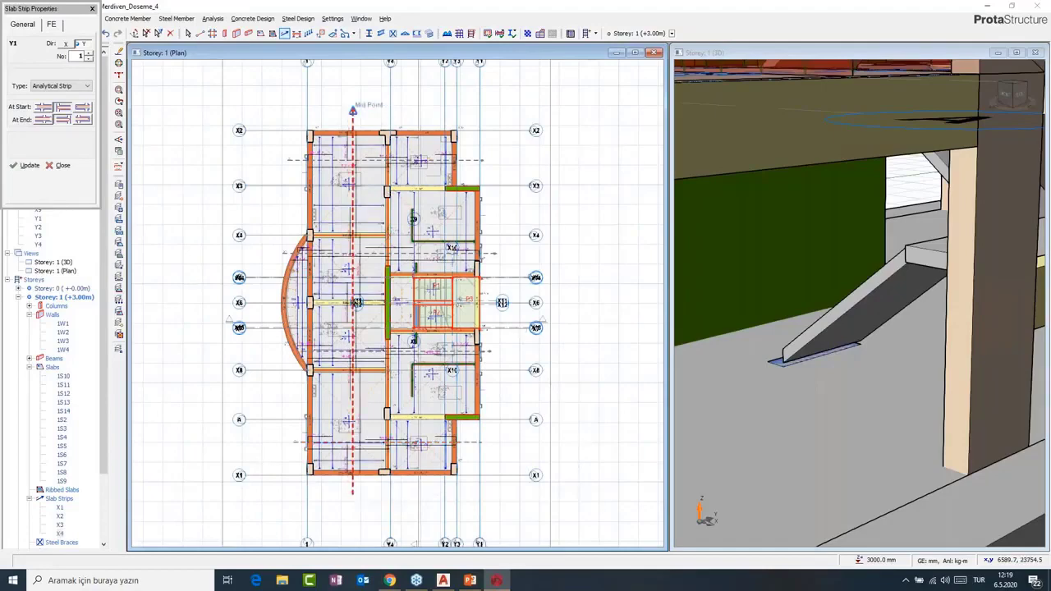
click(401, 493)
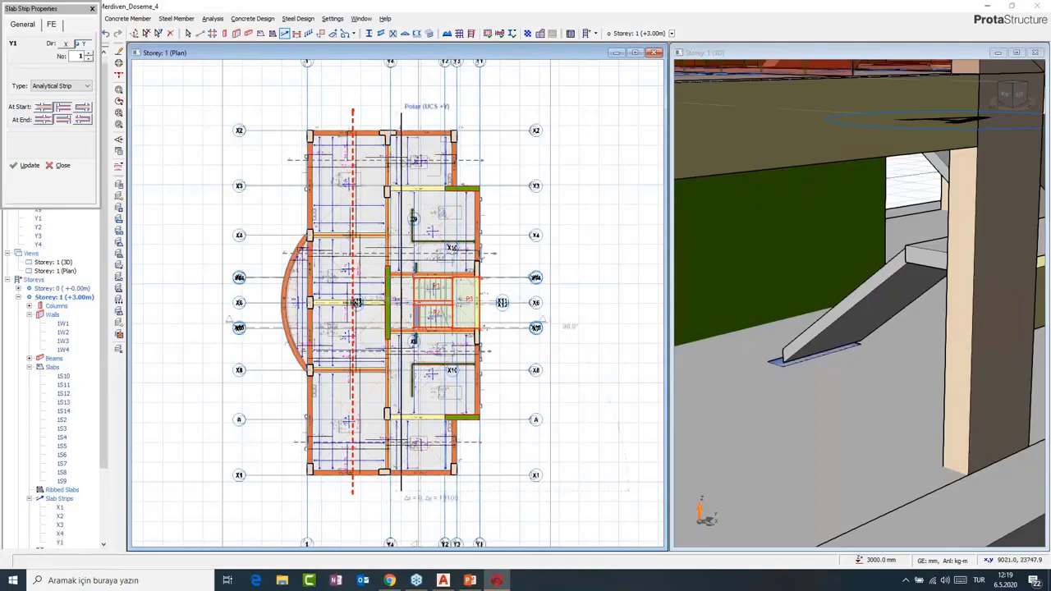
click(401, 113)
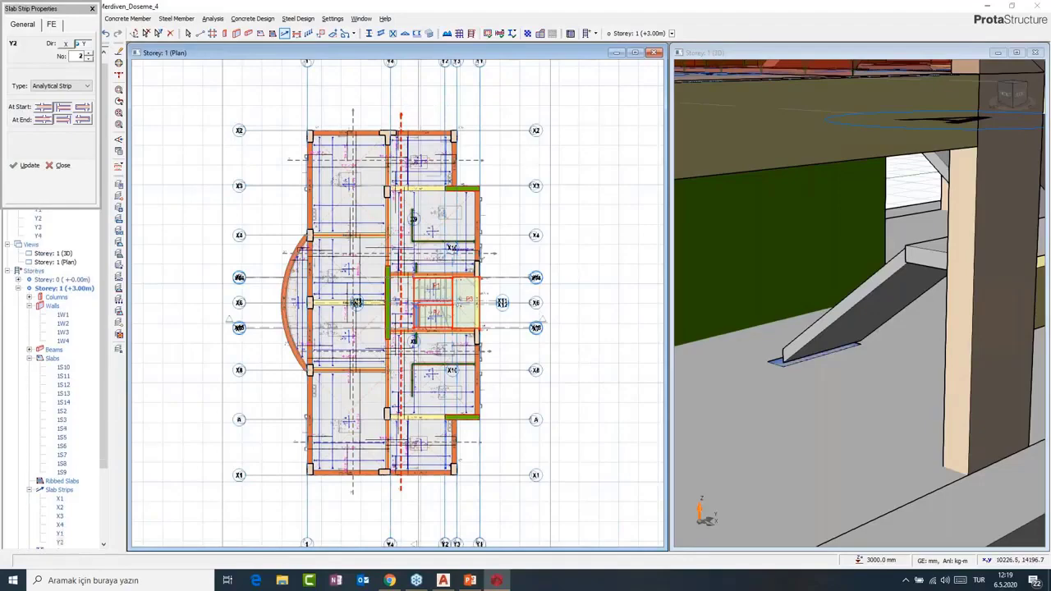
- Leave the slab strip command and close its properties
middle_drag(356, 303, 374, 287)
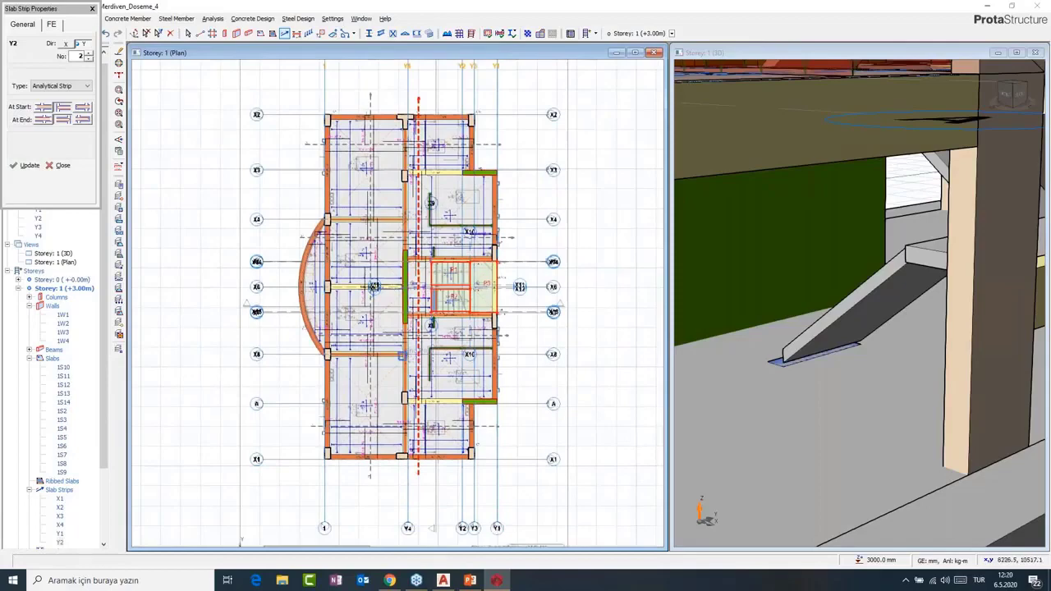
middle_drag(402, 355, 381, 348)
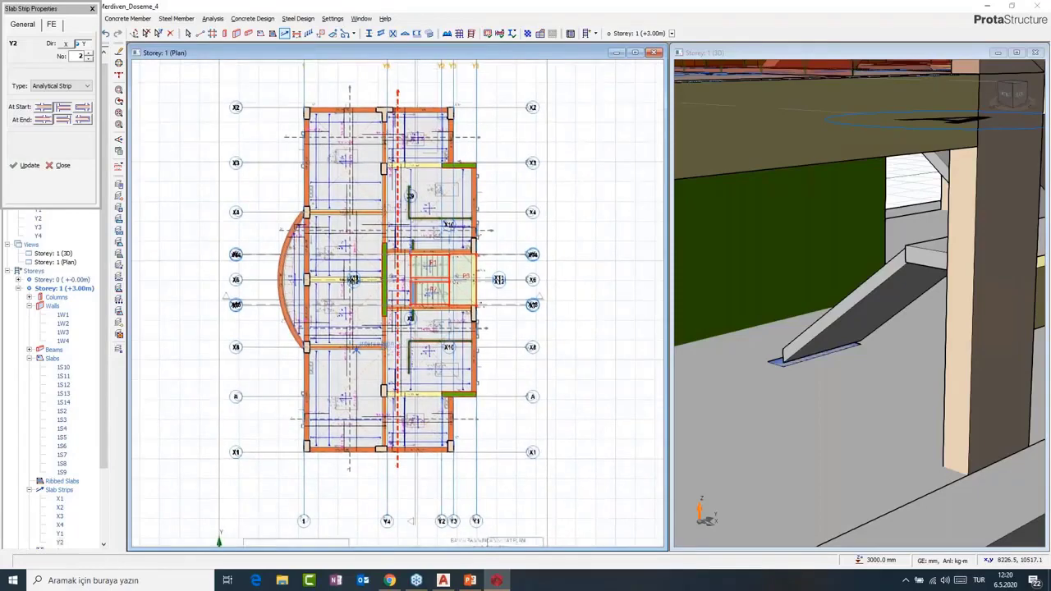
click(91, 8)
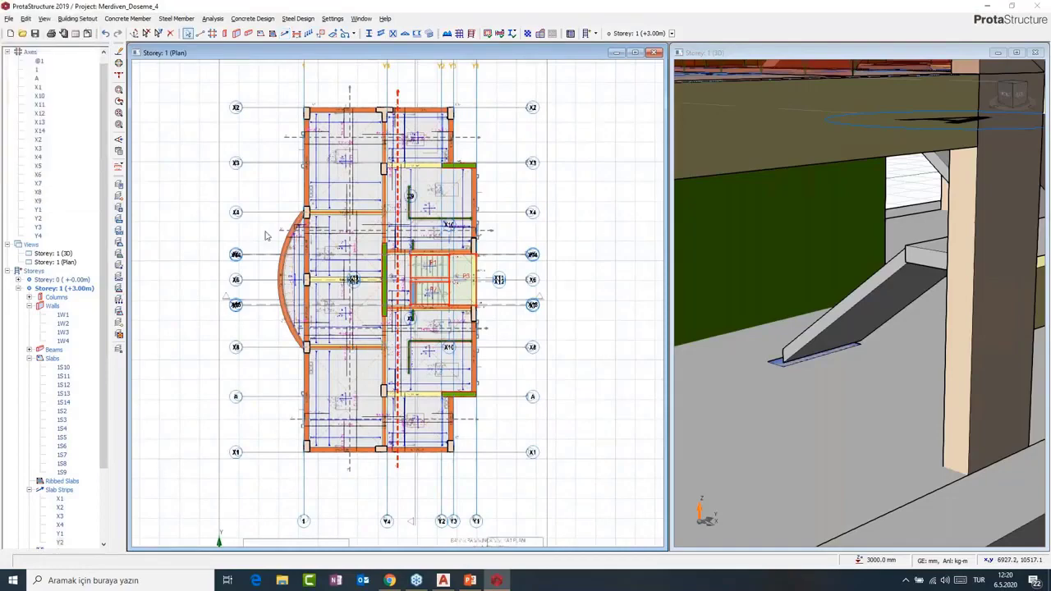
- Examine slab 1S9, the partition walls on it and the adjoining stair area in the Storey 1 plan
mouse_move(346, 350)
middle_down()
mouse_move(356, 310)
mouse_move(345, 341)
middle_up()
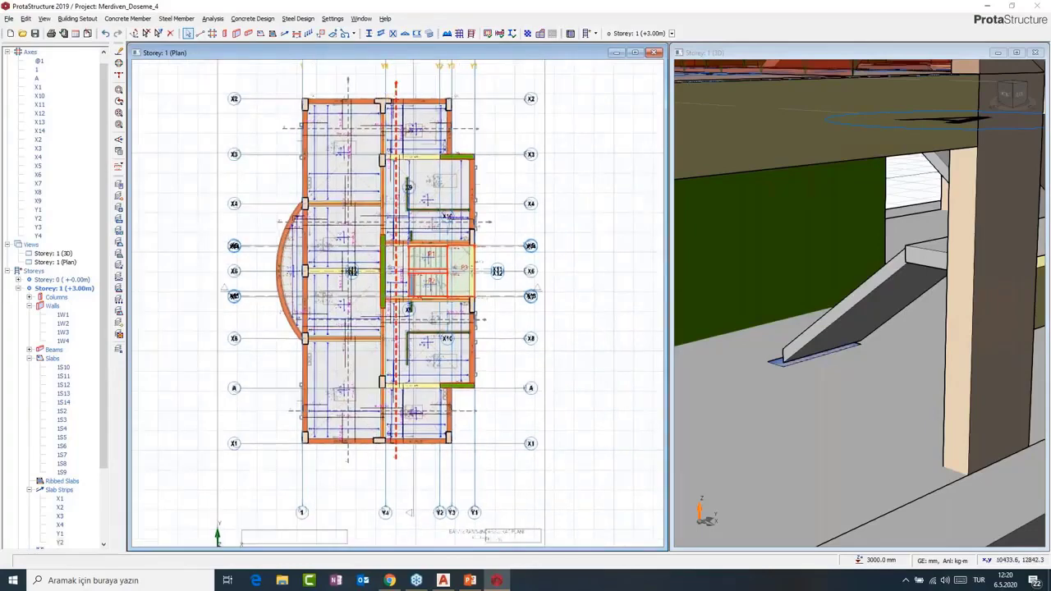
middle_drag(425, 290, 449, 310)
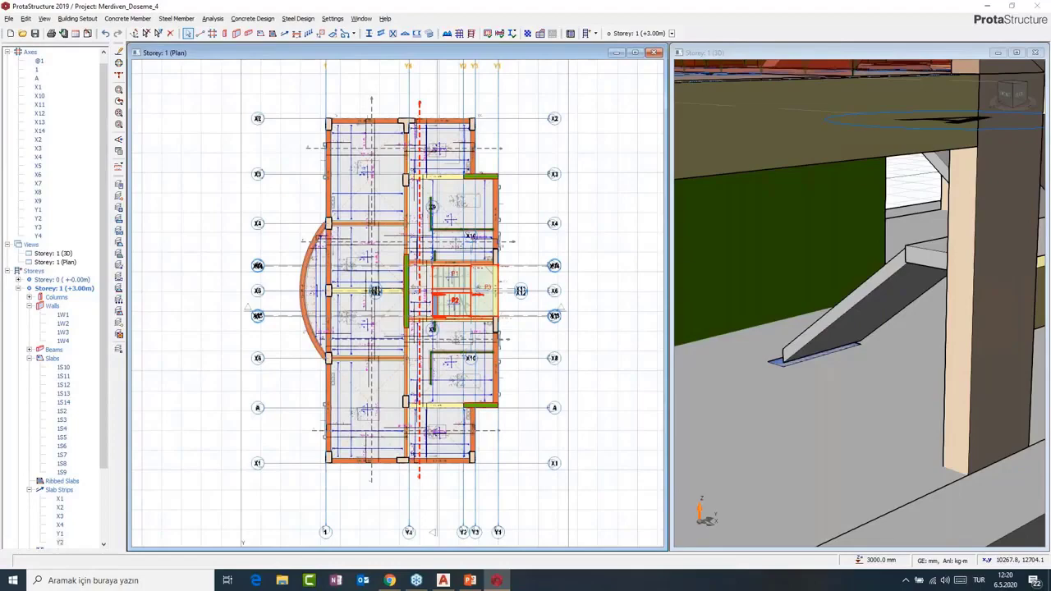
scroll(437, 223, up, 2)
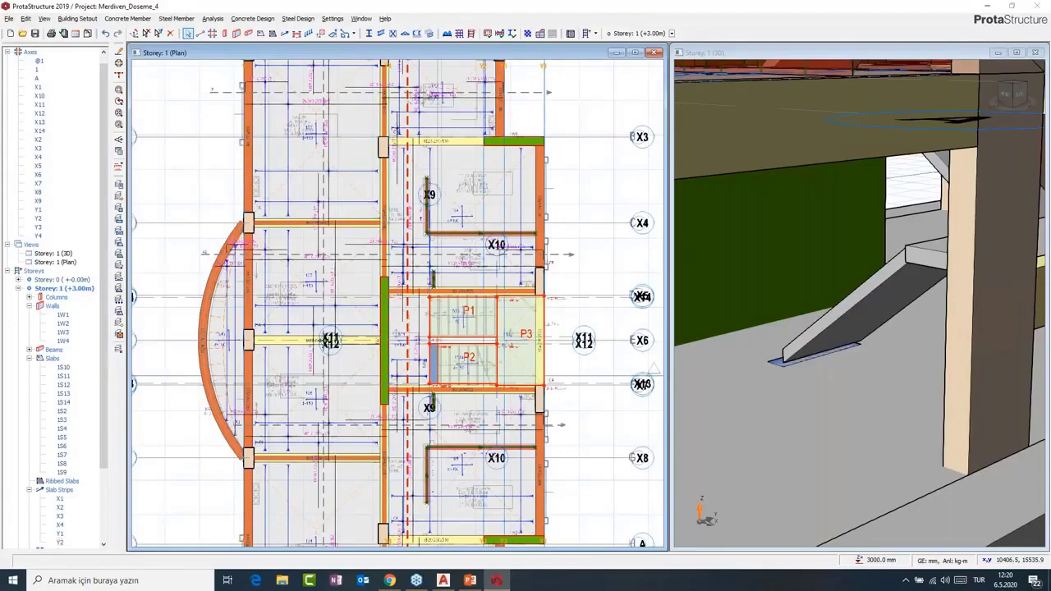
middle_drag(447, 264, 425, 234)
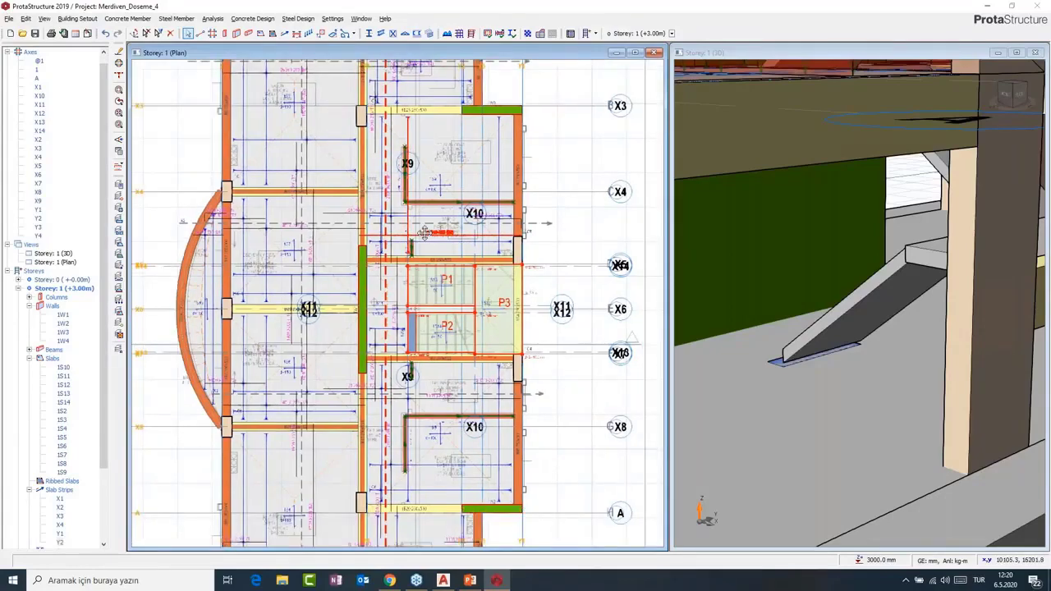
scroll(425, 233, down, 1)
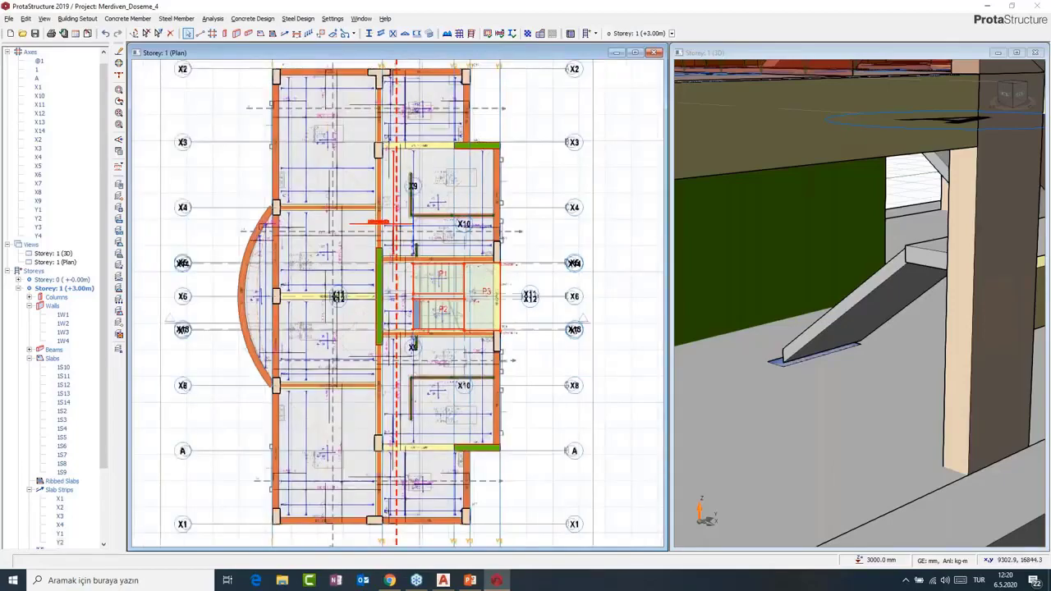
scroll(439, 192, up, 4)
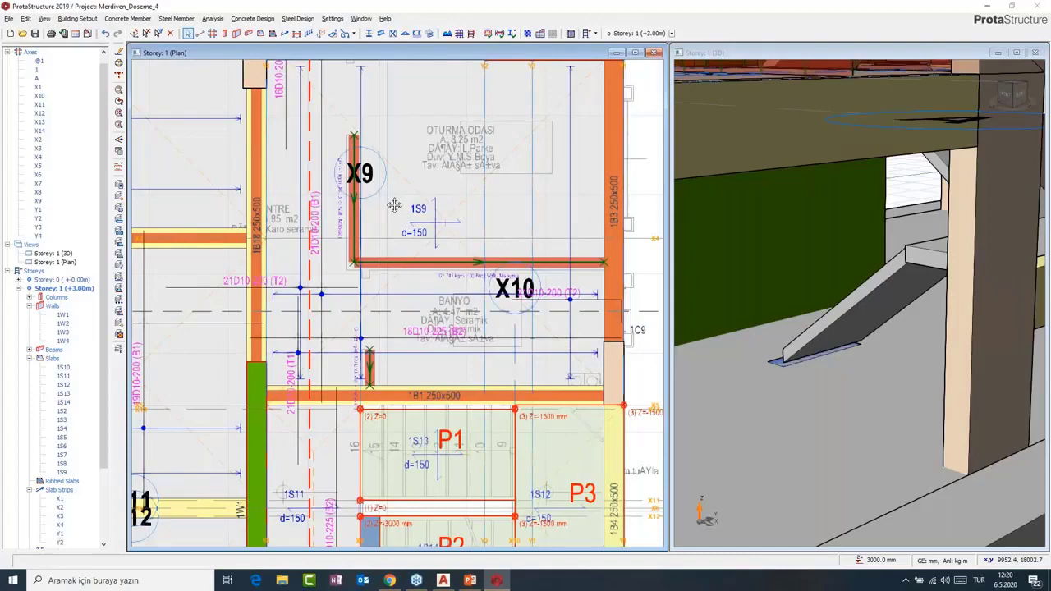
middle_drag(394, 206, 405, 217)
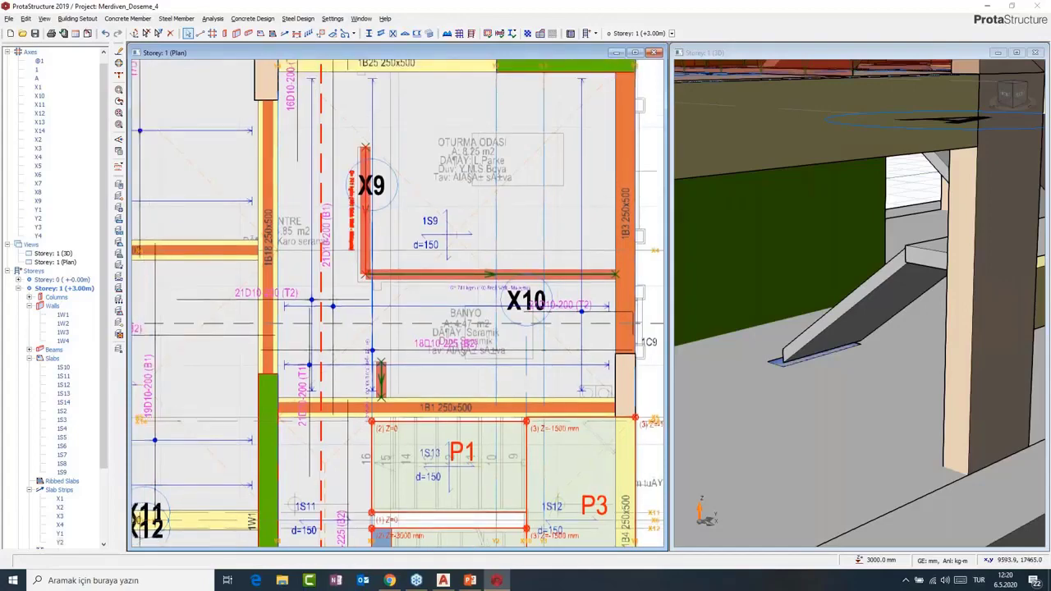
middle_drag(378, 250, 380, 256)
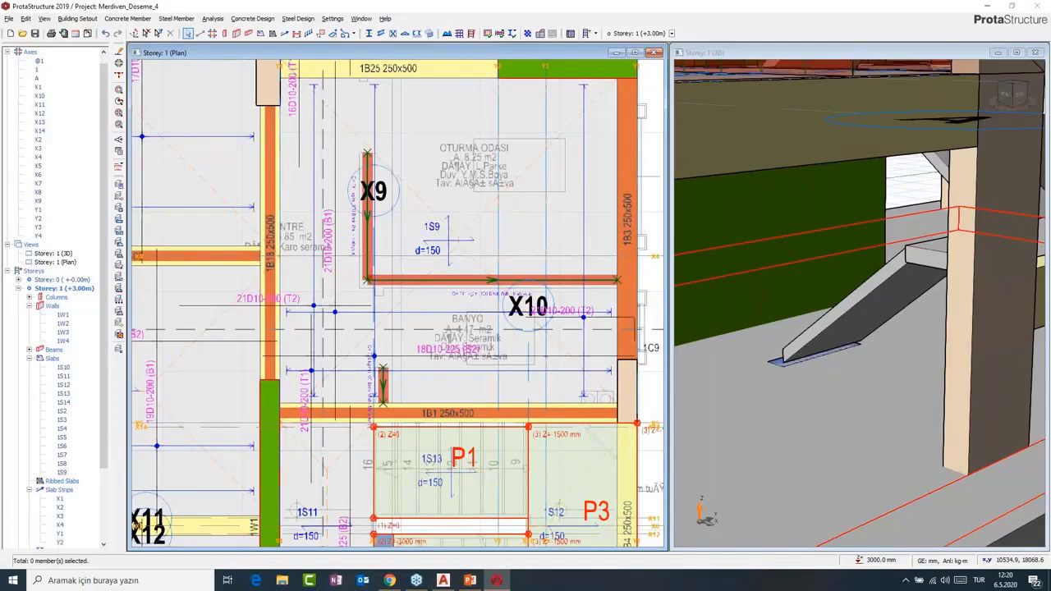
click(458, 240)
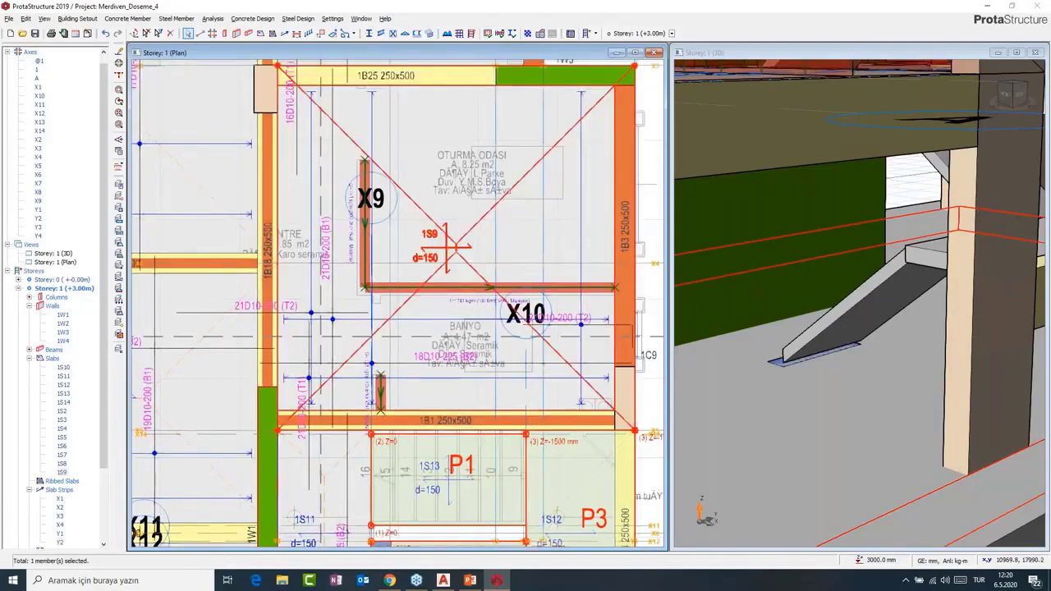
key(Escape)
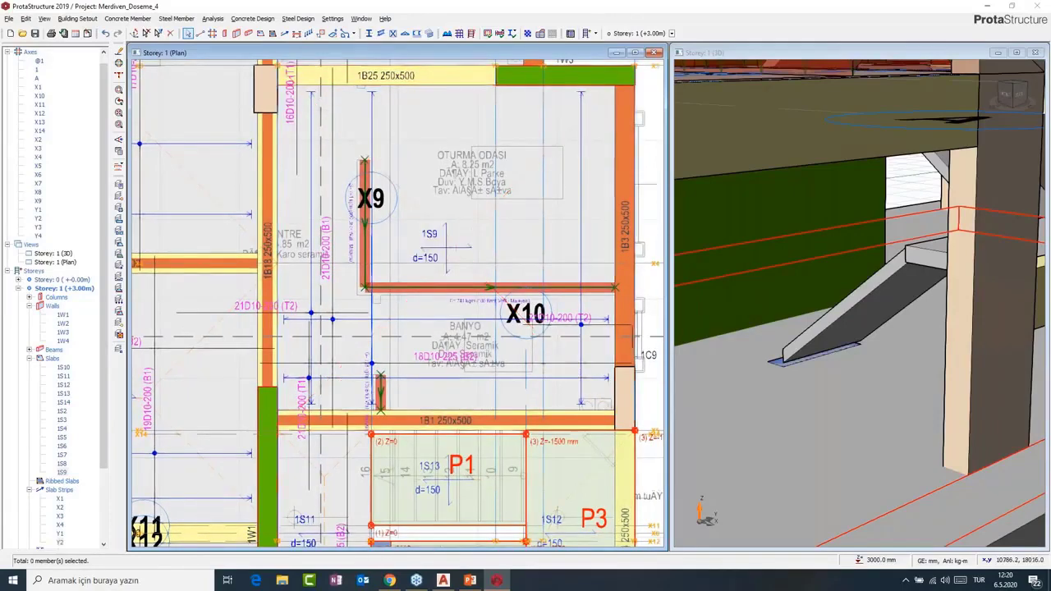
scroll(459, 218, down, 1)
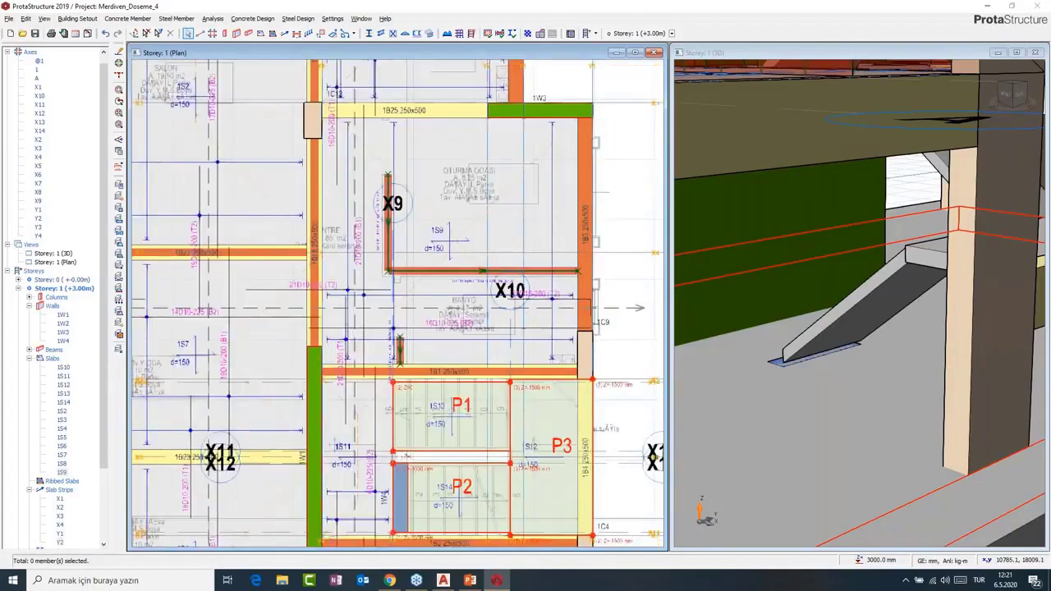
middle_drag(459, 218, 424, 221)
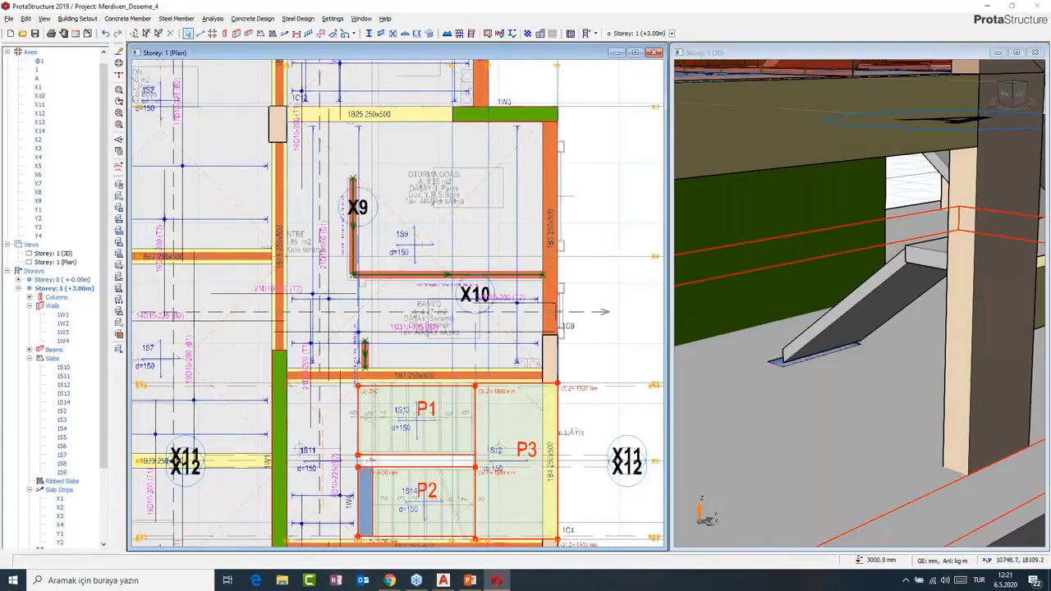
scroll(388, 266, up, 2)
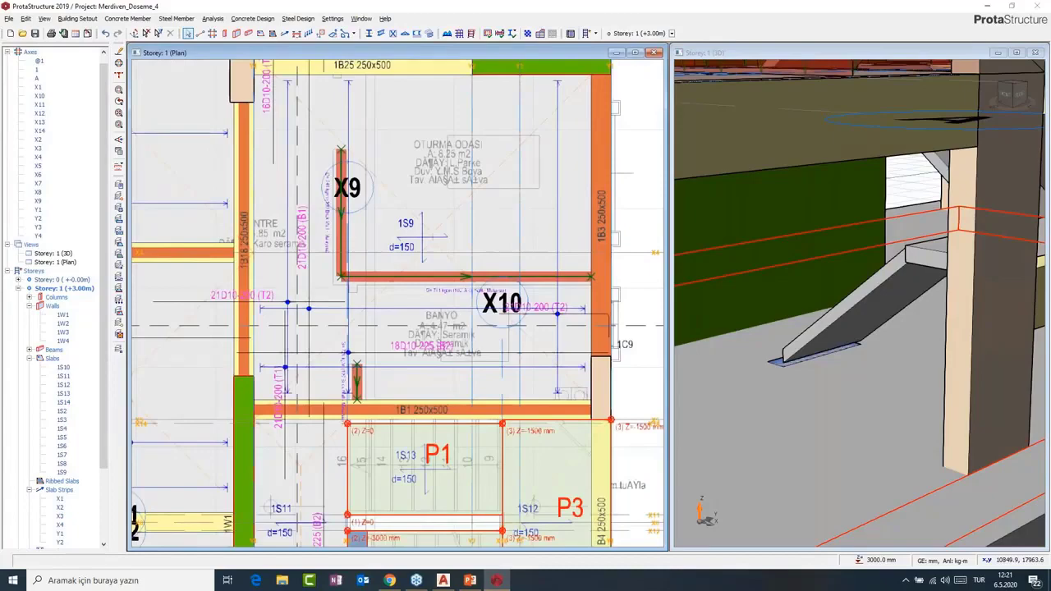
scroll(435, 193, down, 2)
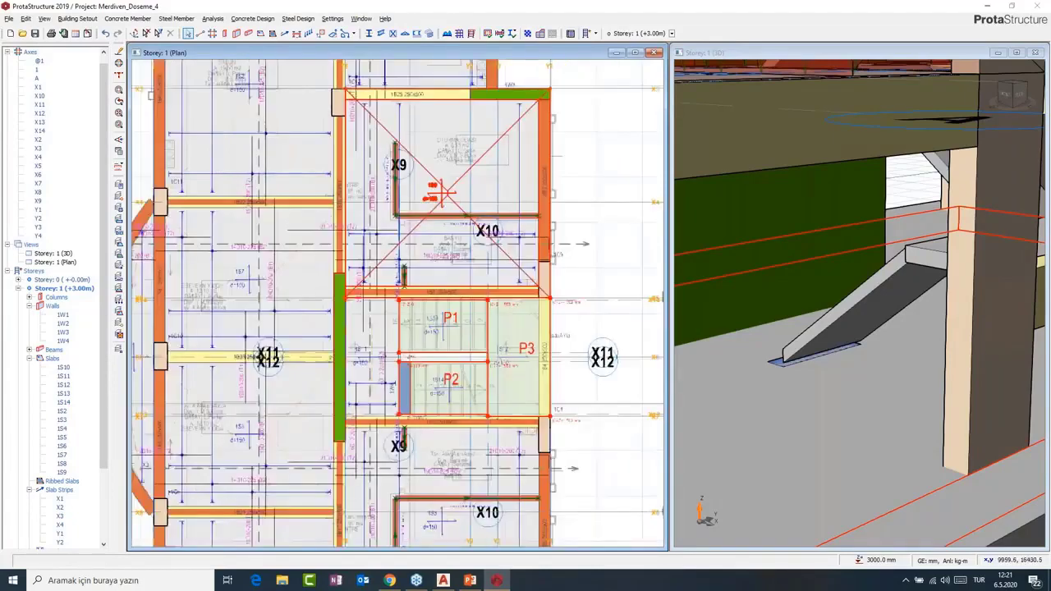
scroll(453, 241, down, 3)
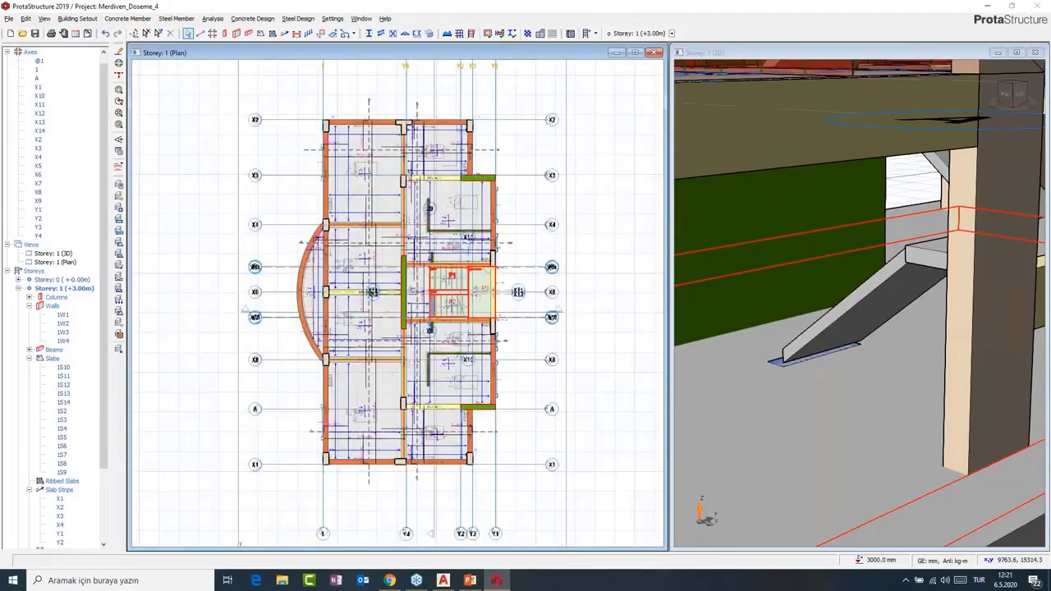
- Open the recently used project Merdiven_Doseme_12 and view its building model from the front
click(23, 33)
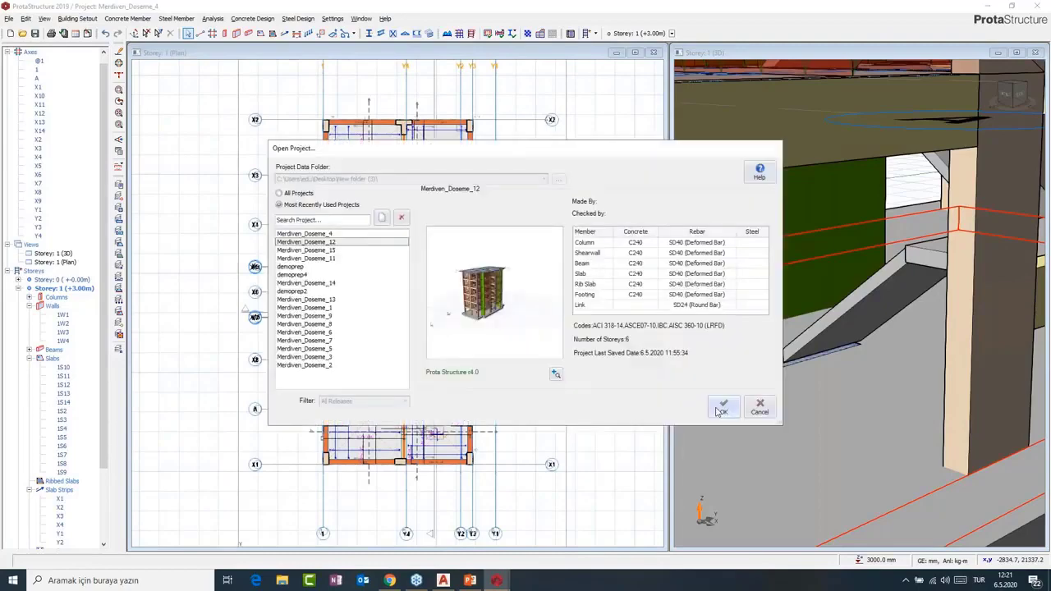
click(721, 408)
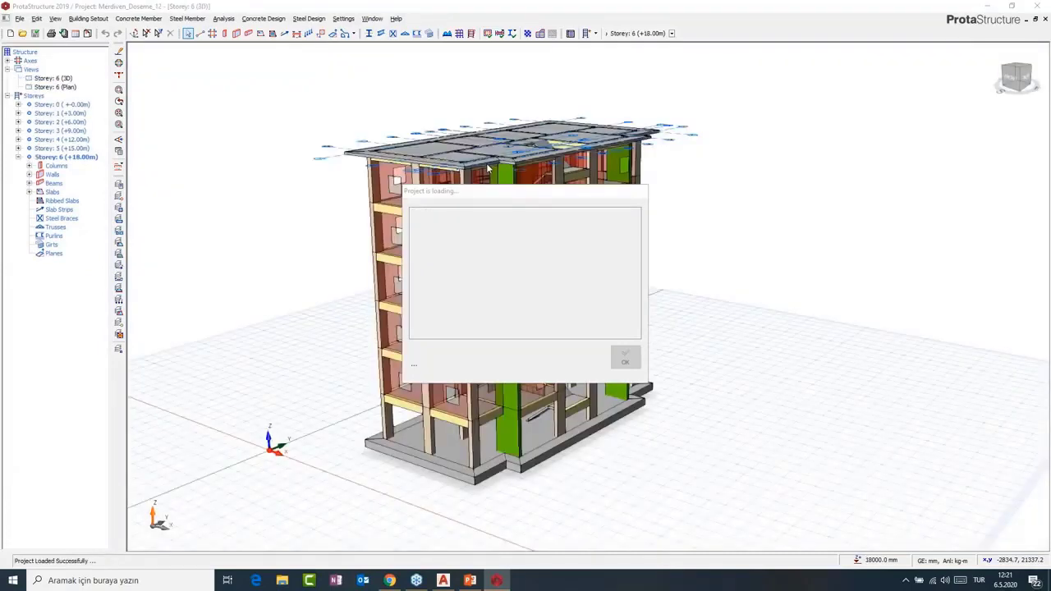
middle_drag(487, 168, 522, 264)
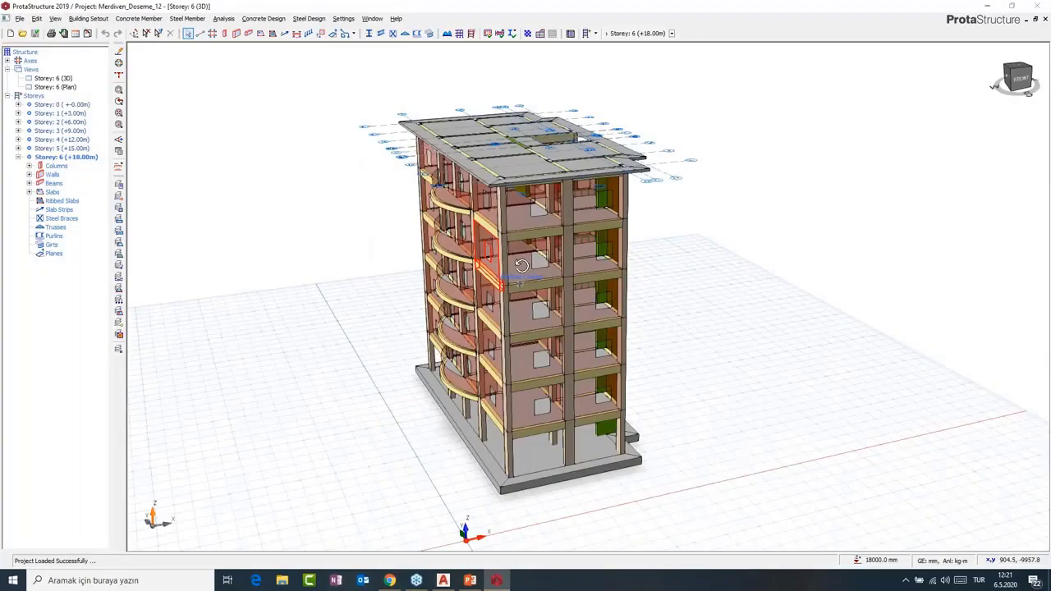
- Switch the 3D view to Storey 1 and tile the plan and 3D views side by side
double_click(64, 113)
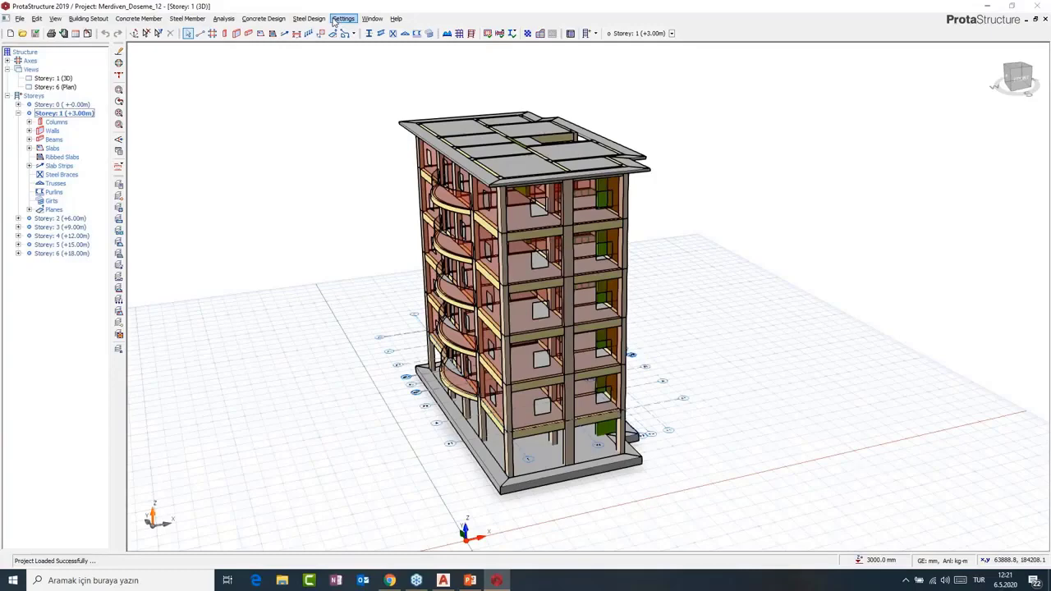
click(372, 19)
click(395, 55)
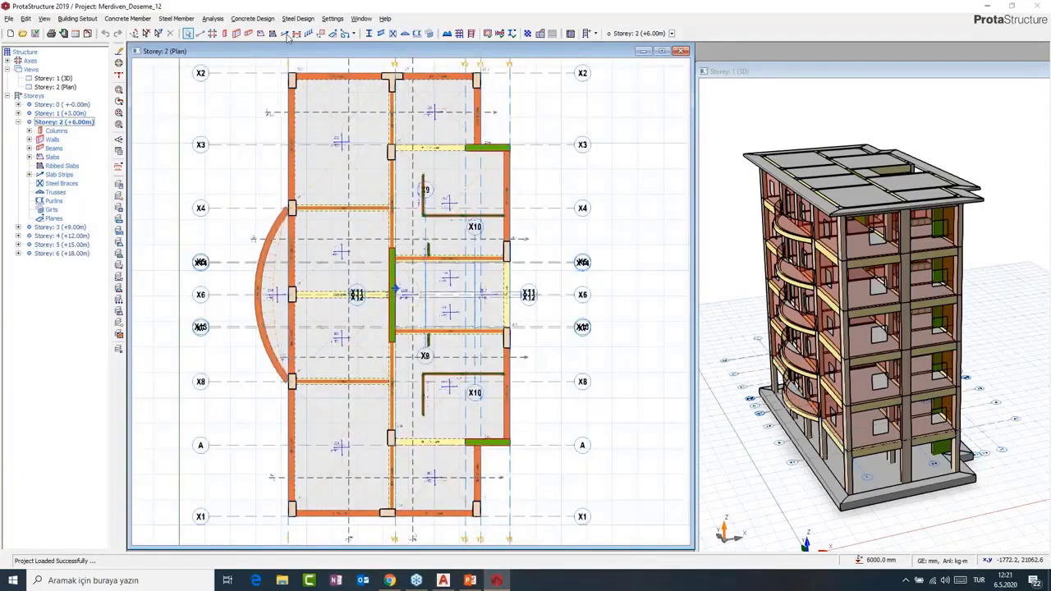
- Review the general and FE settings of an FE Strip with direction X and number 1, without inserting it
click(285, 34)
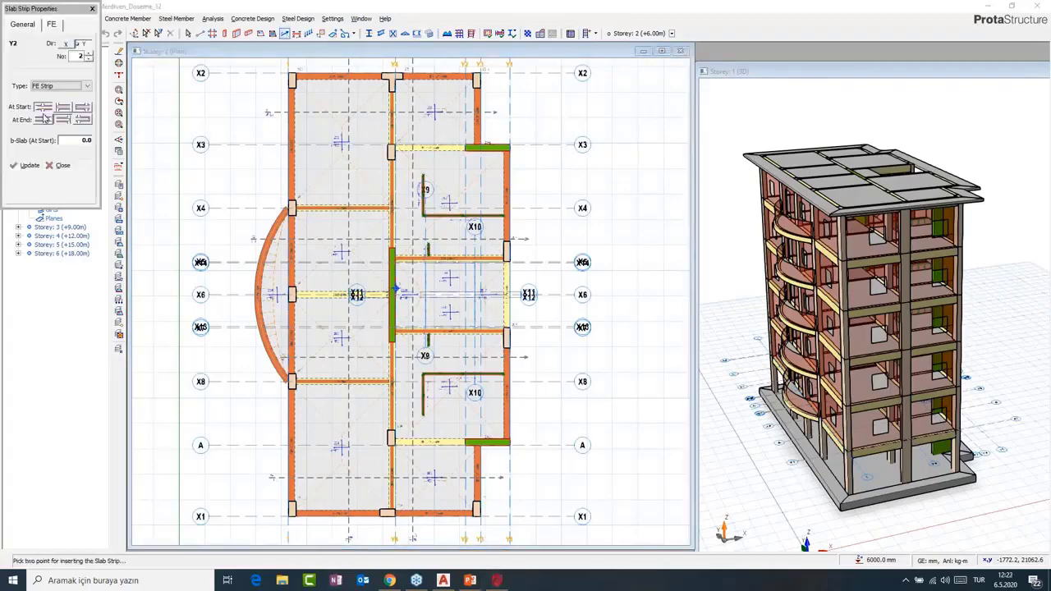
click(51, 25)
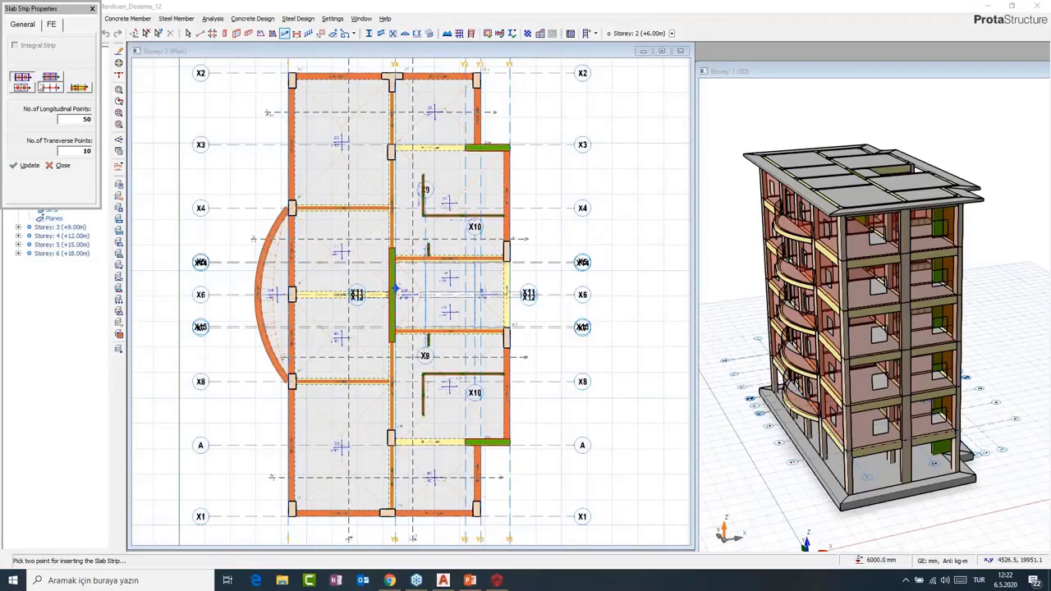
click(24, 27)
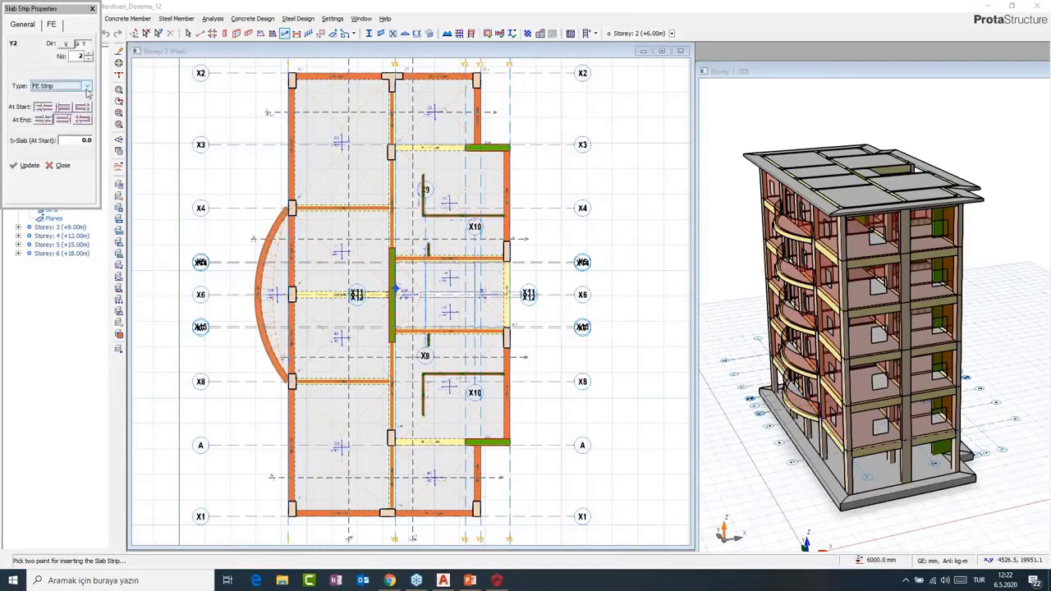
click(66, 43)
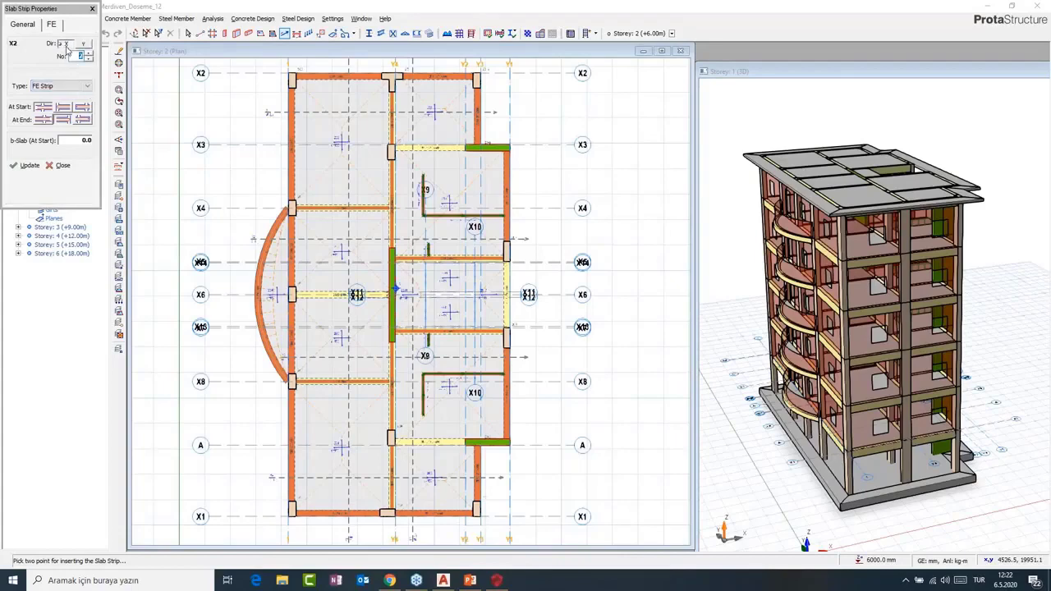
click(89, 59)
middle_drag(348, 263, 364, 257)
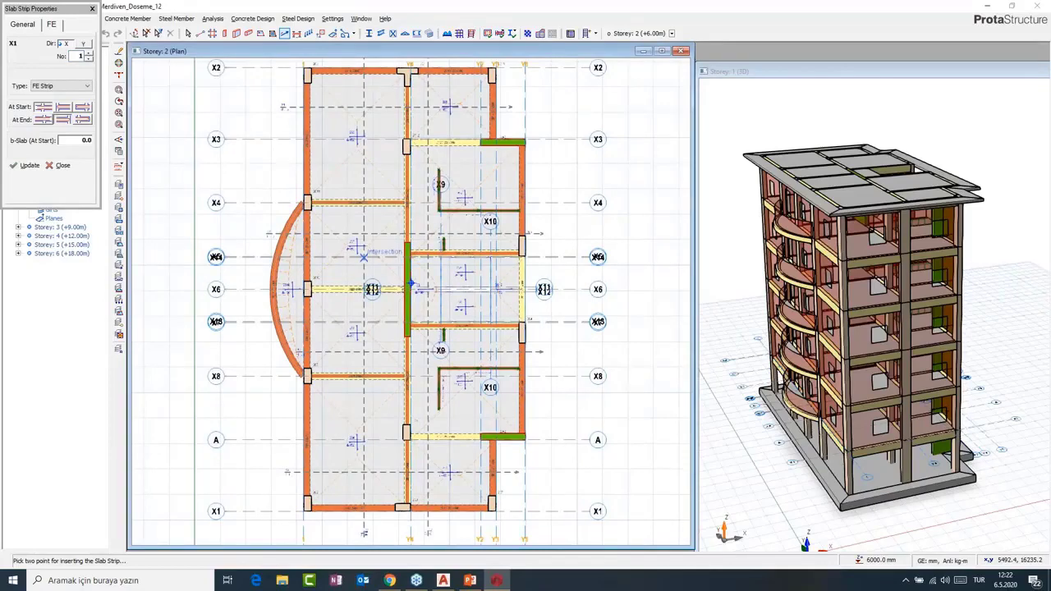
middle_drag(364, 257, 366, 274)
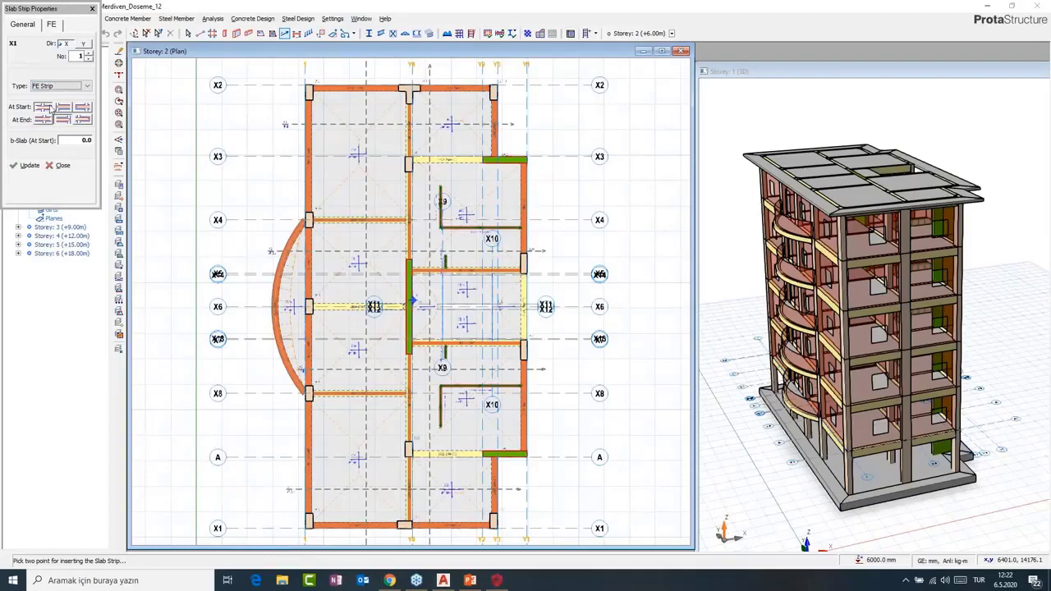
click(51, 25)
click(92, 9)
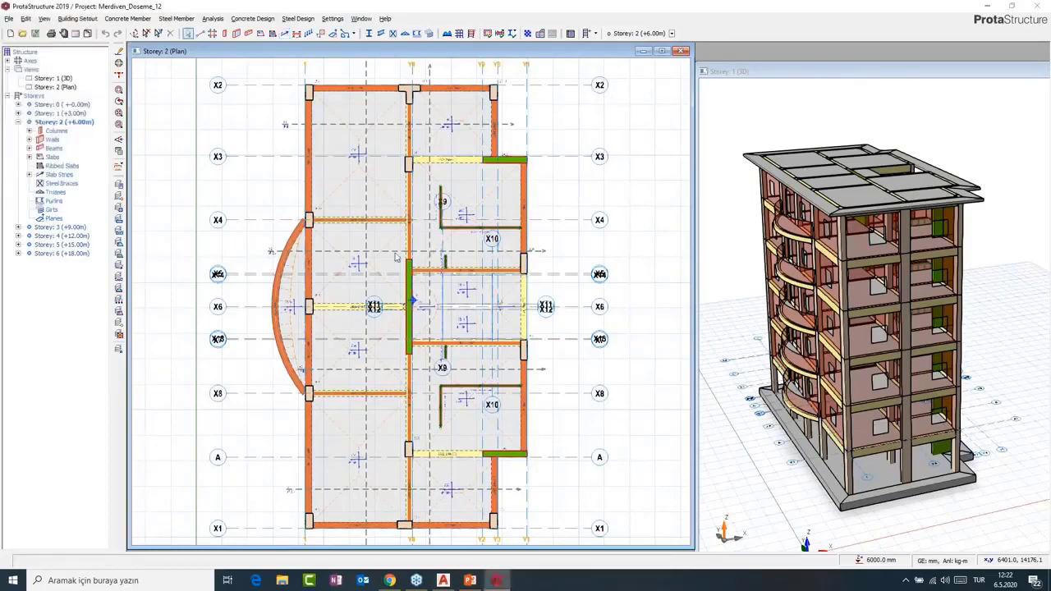
- Open the Finite Elements Floor Analysis for Storey 2 and review its material settings without changing them
click(396, 252)
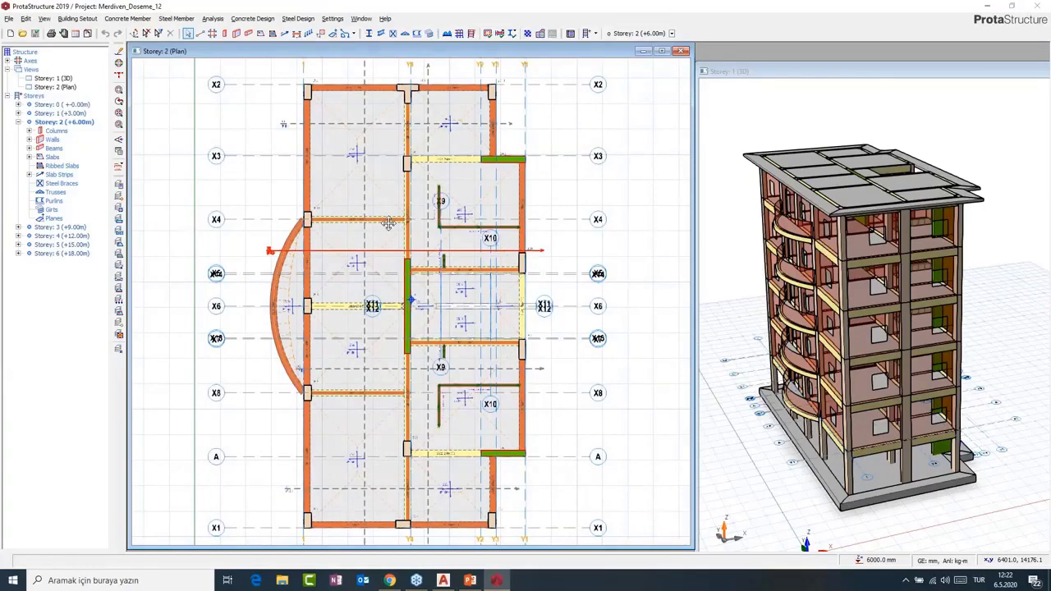
middle_drag(388, 224, 390, 214)
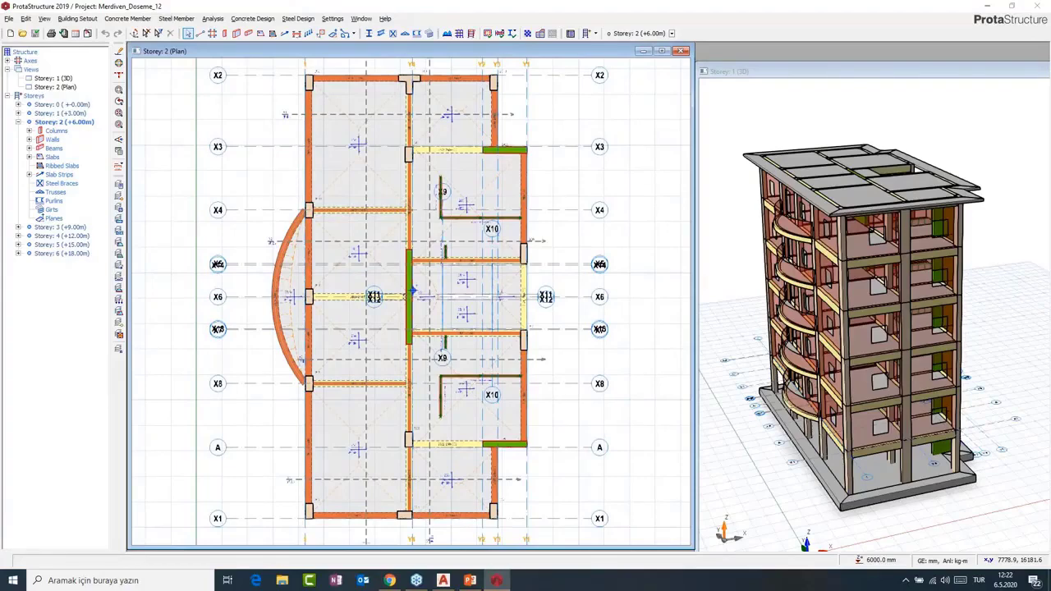
middle_drag(373, 217, 366, 219)
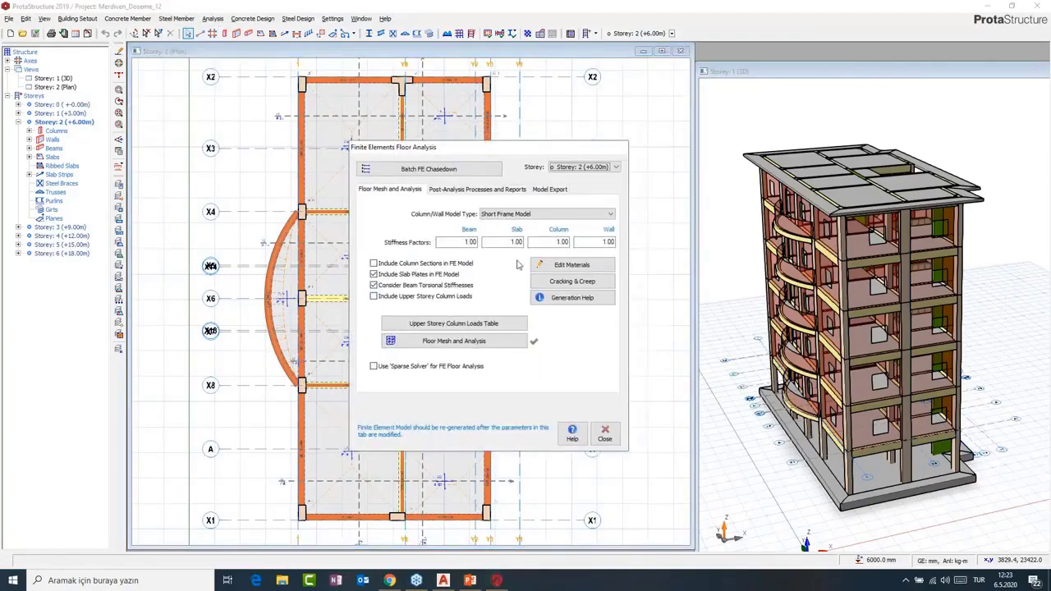
click(555, 265)
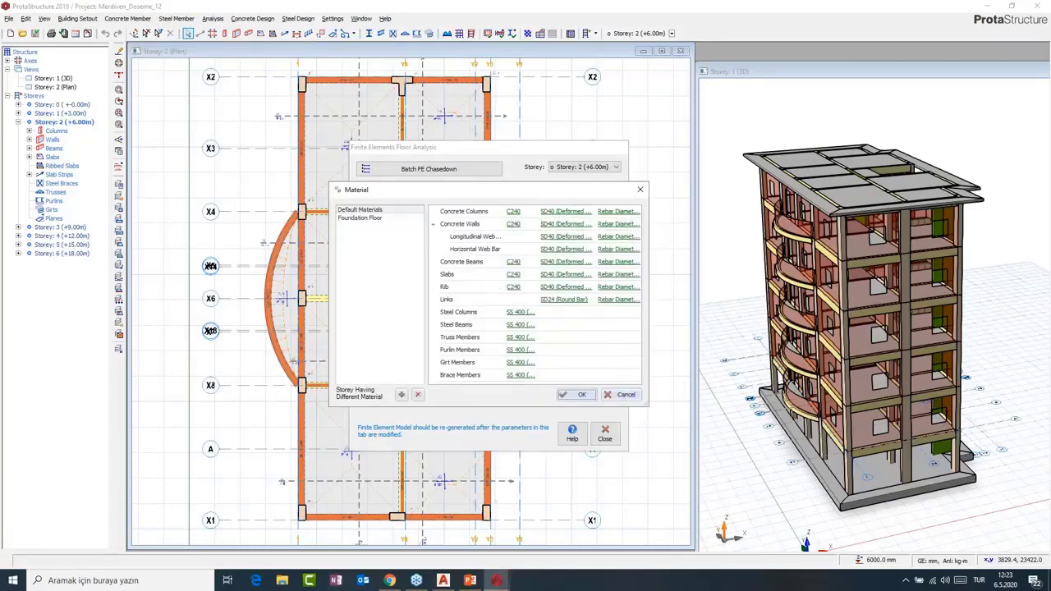
click(624, 395)
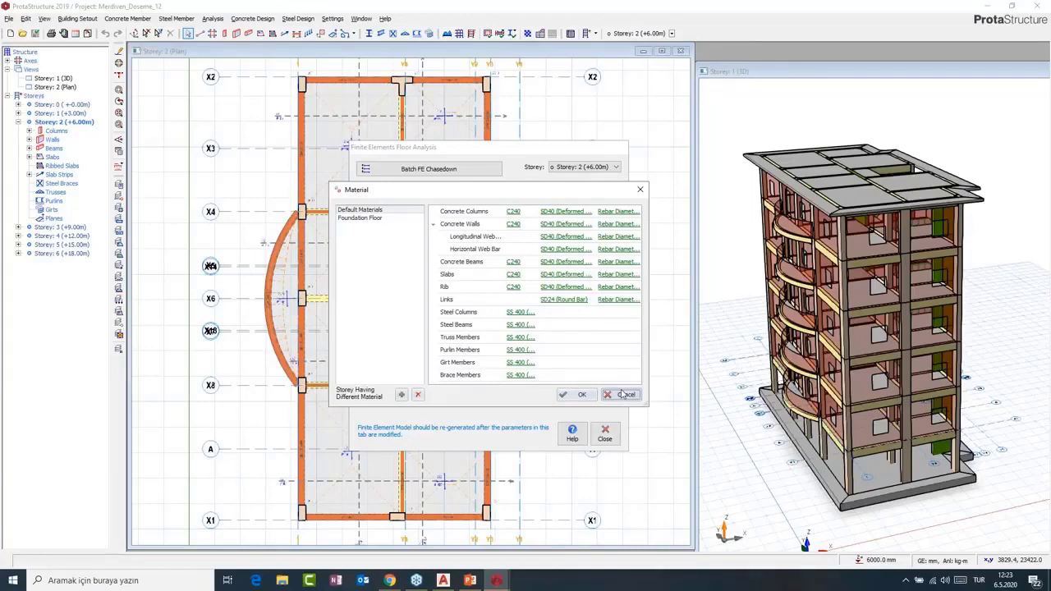
- Start the floor mesh and analysis for Storey 2, continuing with raised or lowered members modelled at floor plane level
click(624, 395)
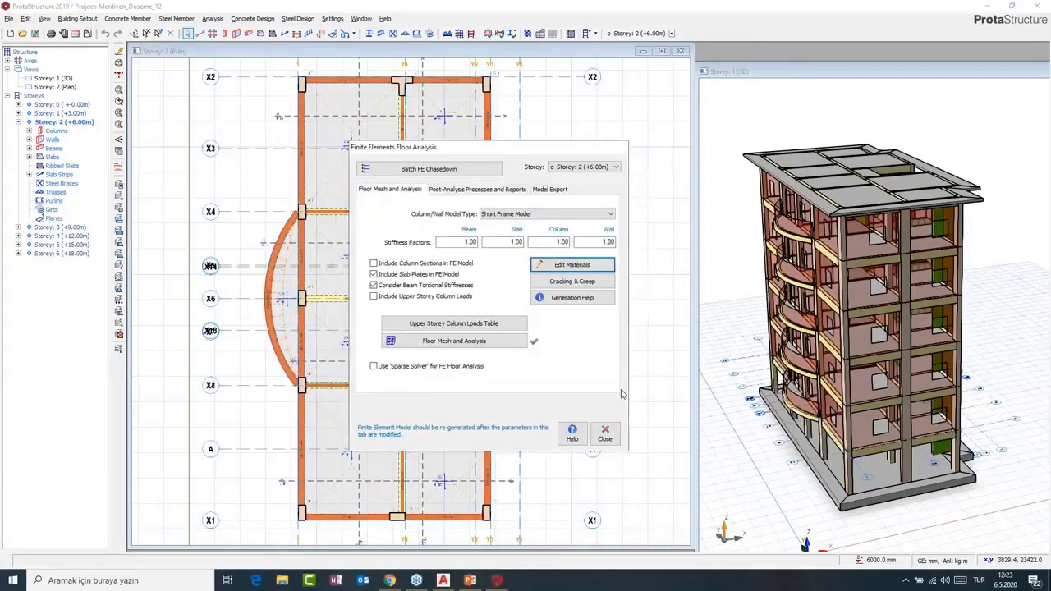
click(454, 341)
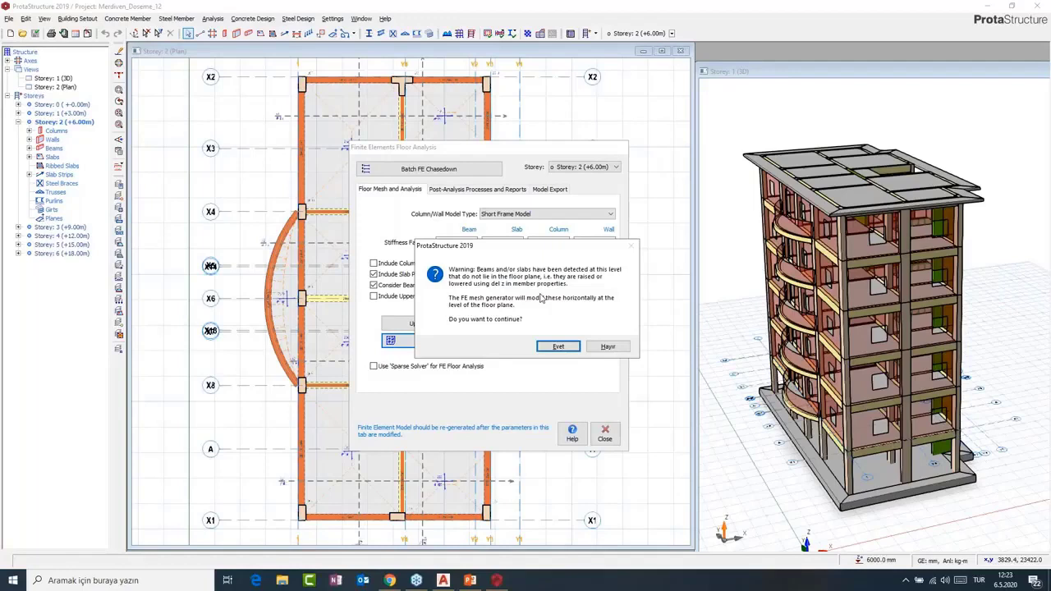
click(561, 350)
click(564, 379)
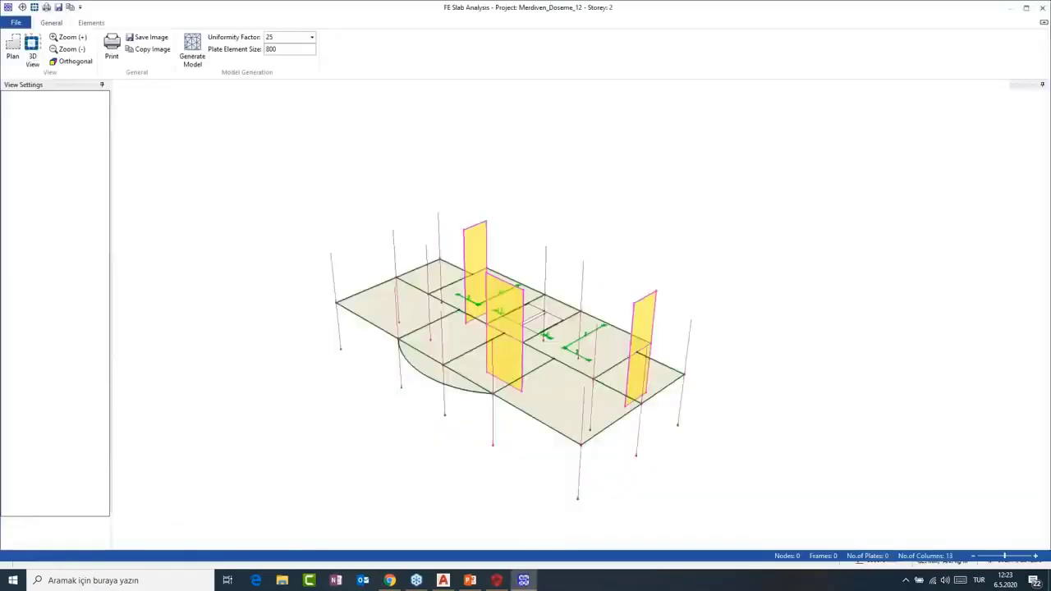
- Generate the slab's finite element mesh and regenerate it with a uniformity factor of 50
click(194, 53)
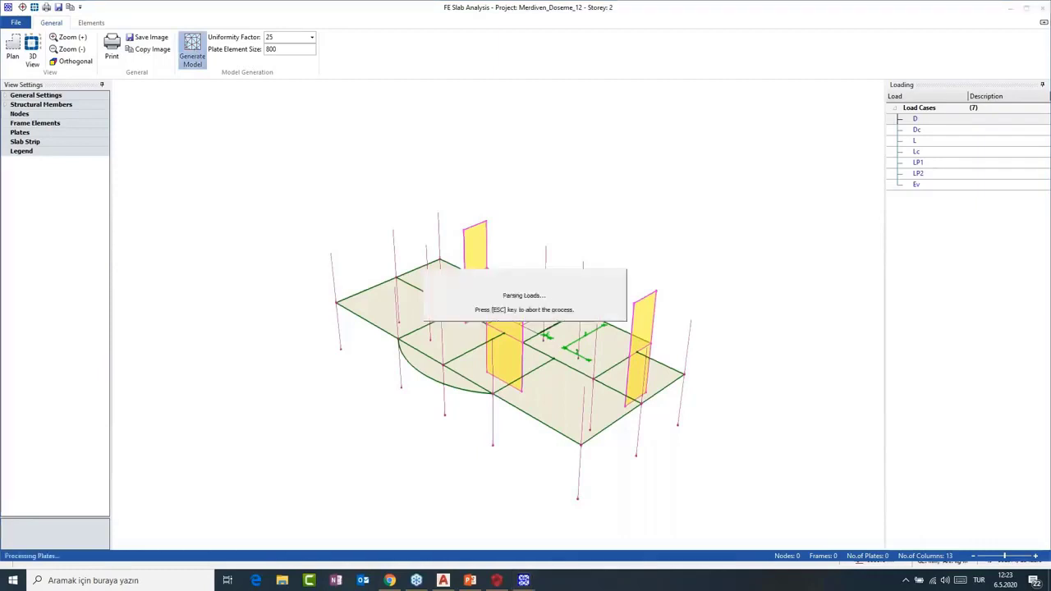
click(312, 38)
click(284, 69)
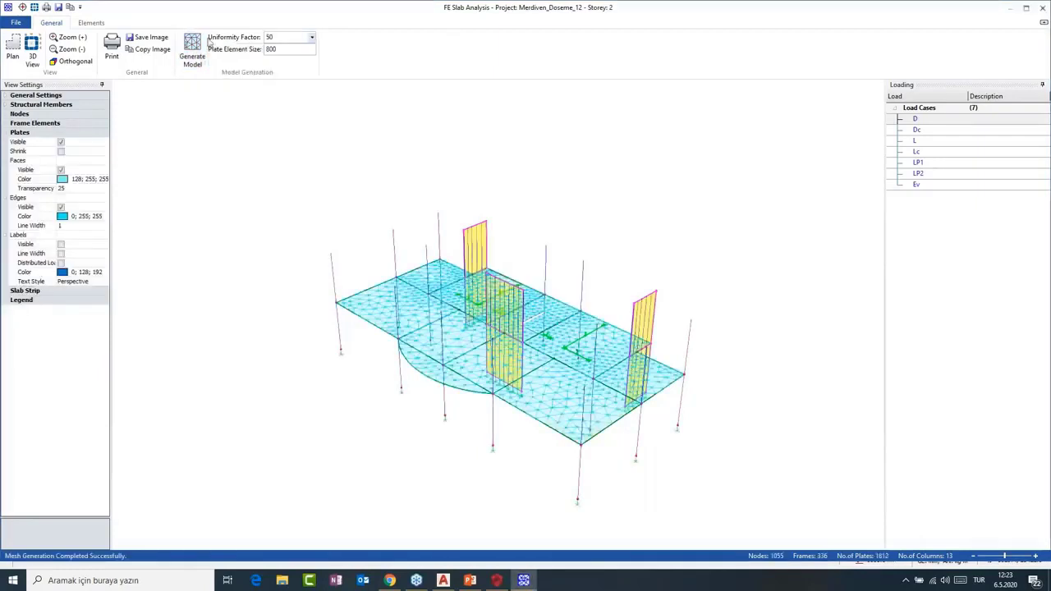
click(193, 54)
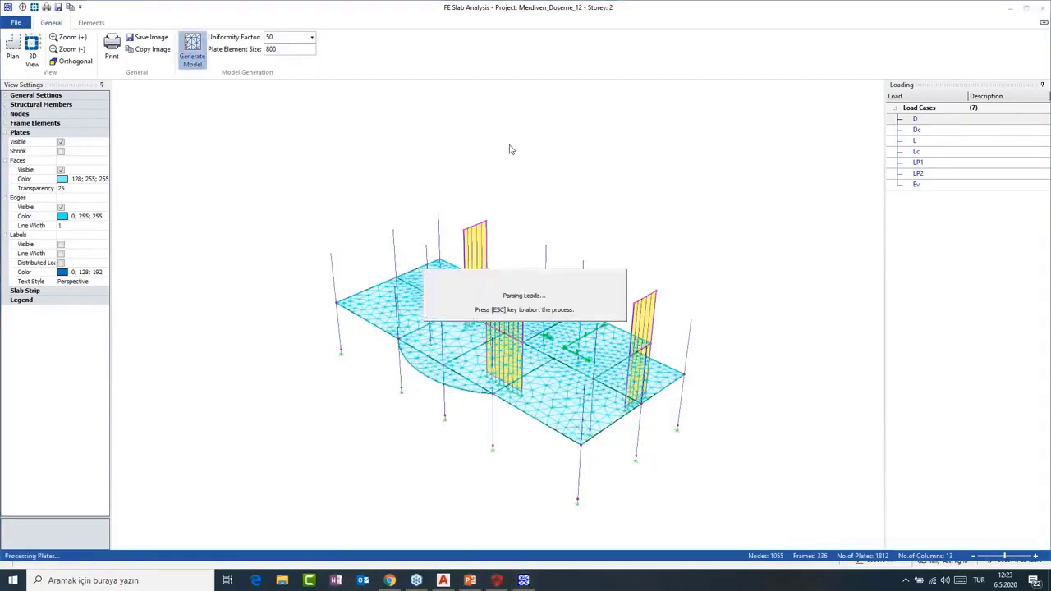
- Show the meshed slab in plan, focused on the area around the stair opening, and display load case Dc
click(12, 50)
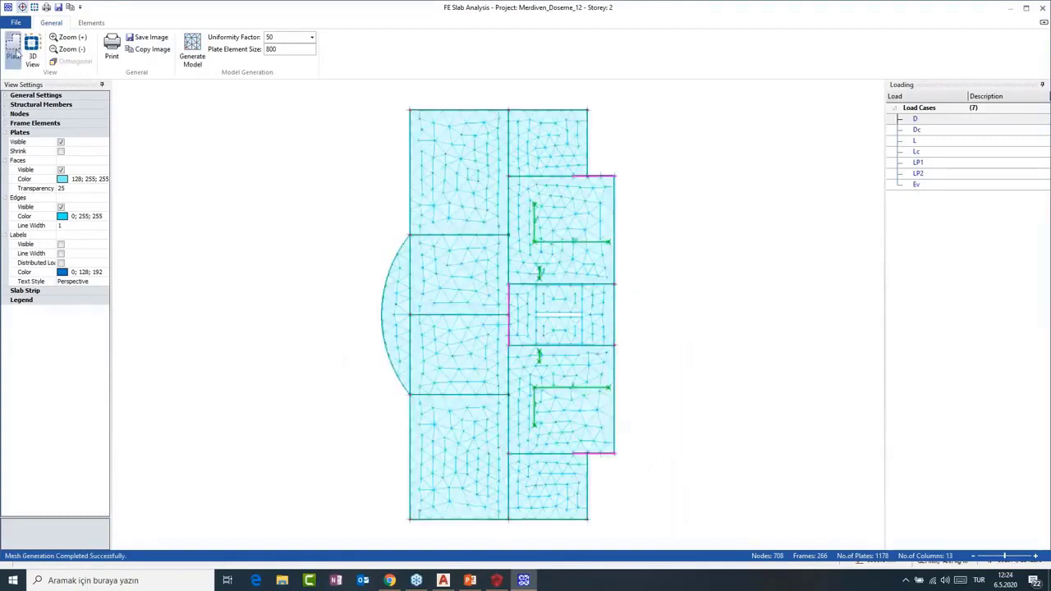
scroll(602, 223, up, 1)
middle_drag(603, 223, 554, 249)
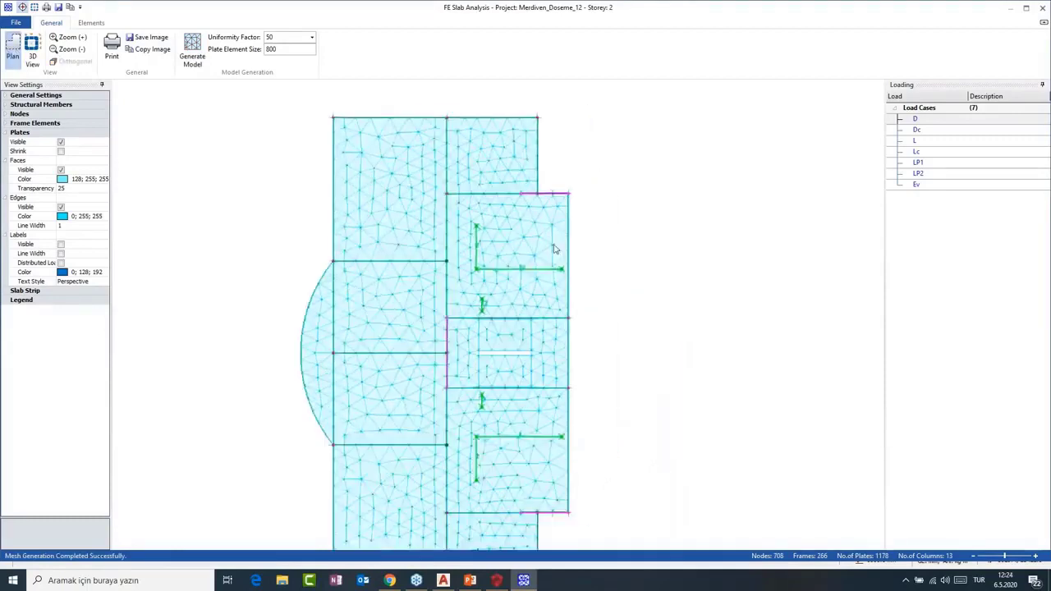
scroll(587, 248, up, 1)
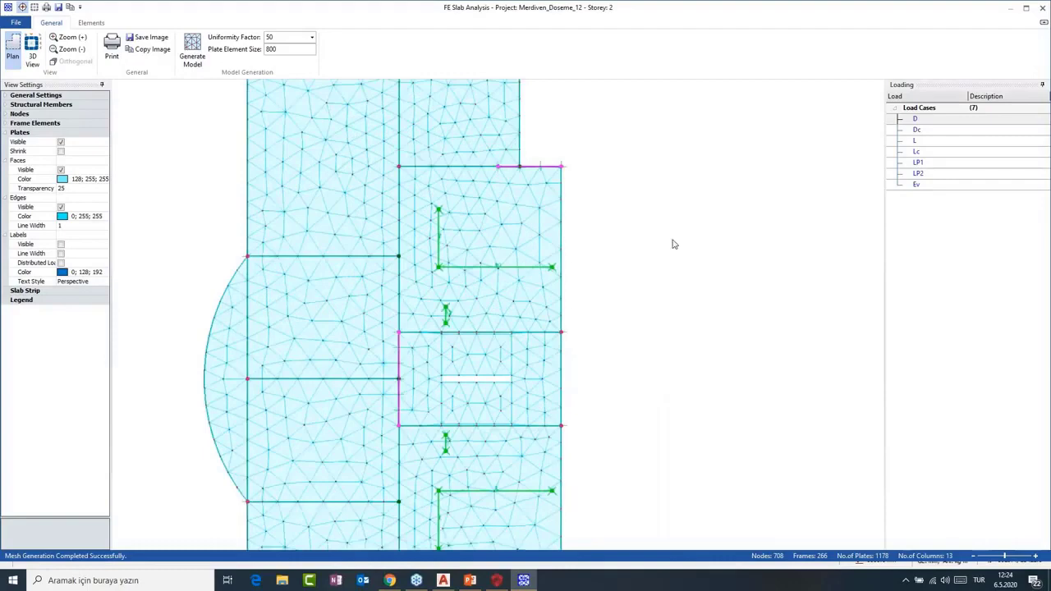
click(917, 129)
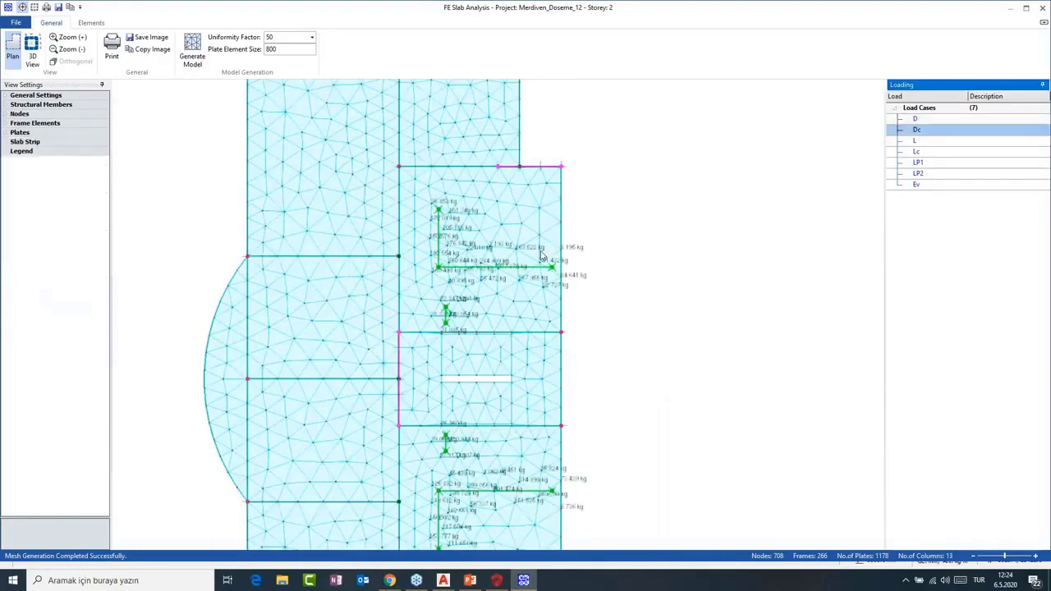
- Examine how the Dc line loads on the slab above the stair opening are distributed to the nearby mesh nodes
scroll(542, 256, up, 1)
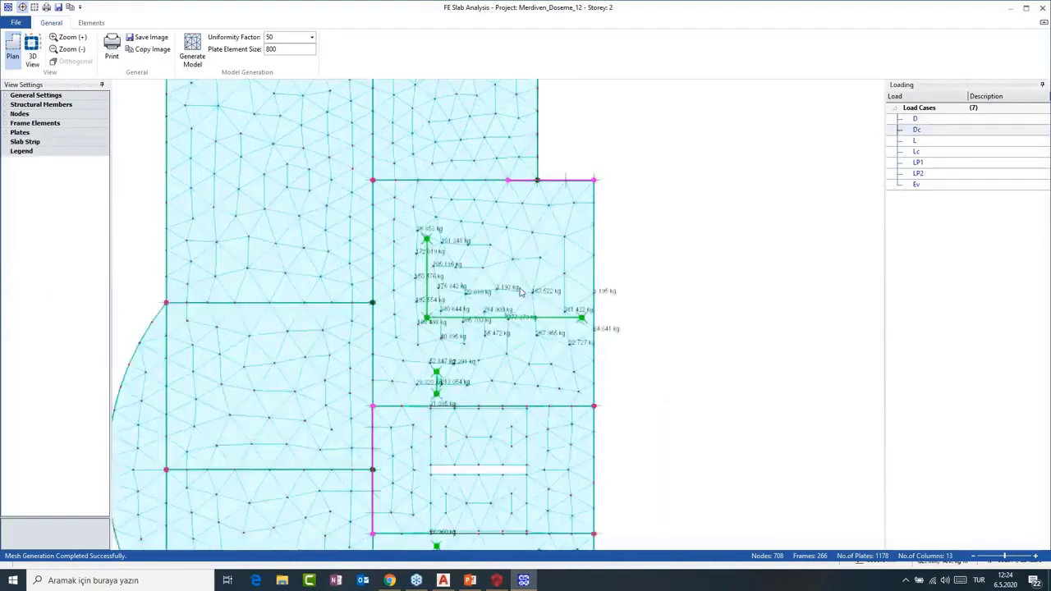
scroll(520, 291, up, 1)
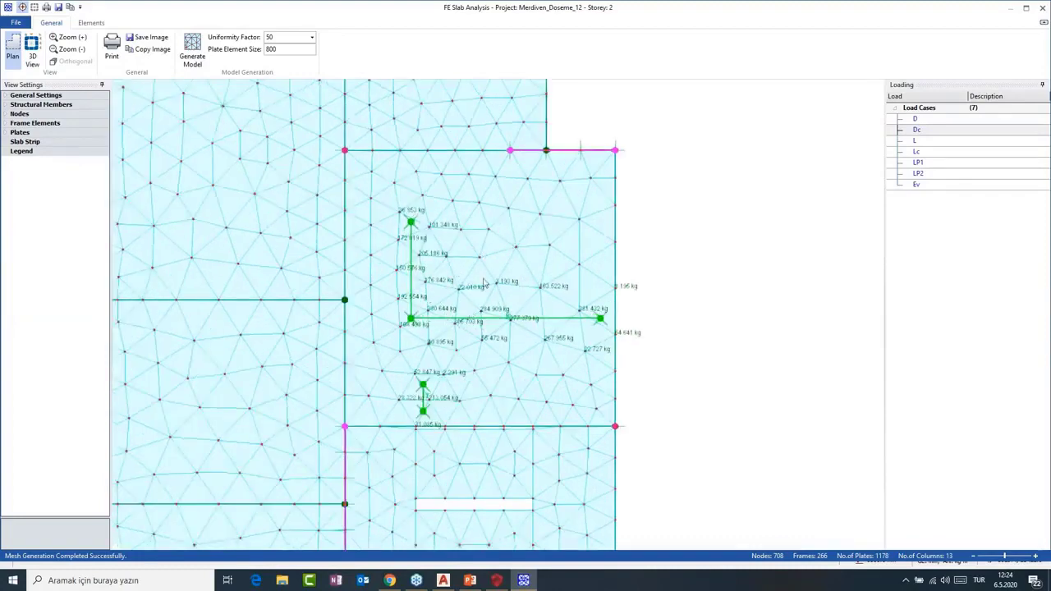
scroll(485, 283, up, 1)
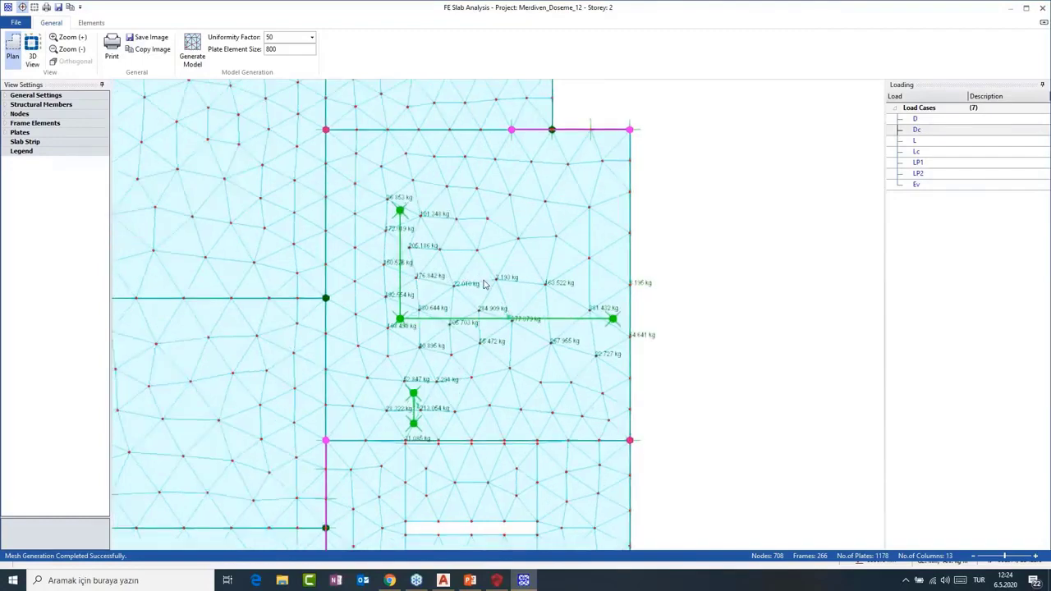
scroll(485, 284, up, 1)
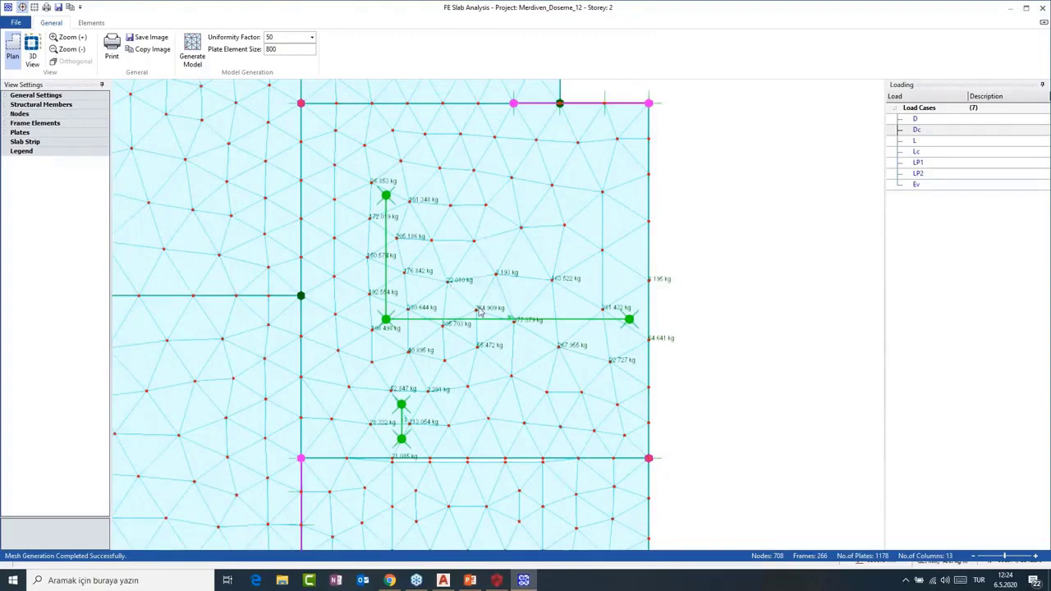
mouse_move(488, 310)
middle_down()
mouse_move(475, 310)
mouse_move(481, 317)
middle_up()
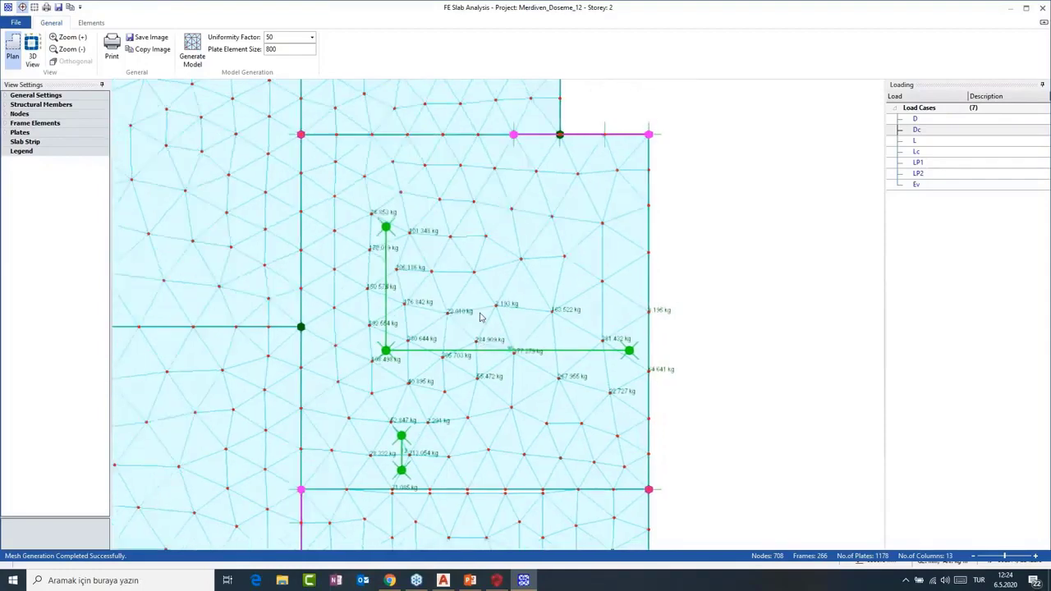
scroll(482, 320, up, 1)
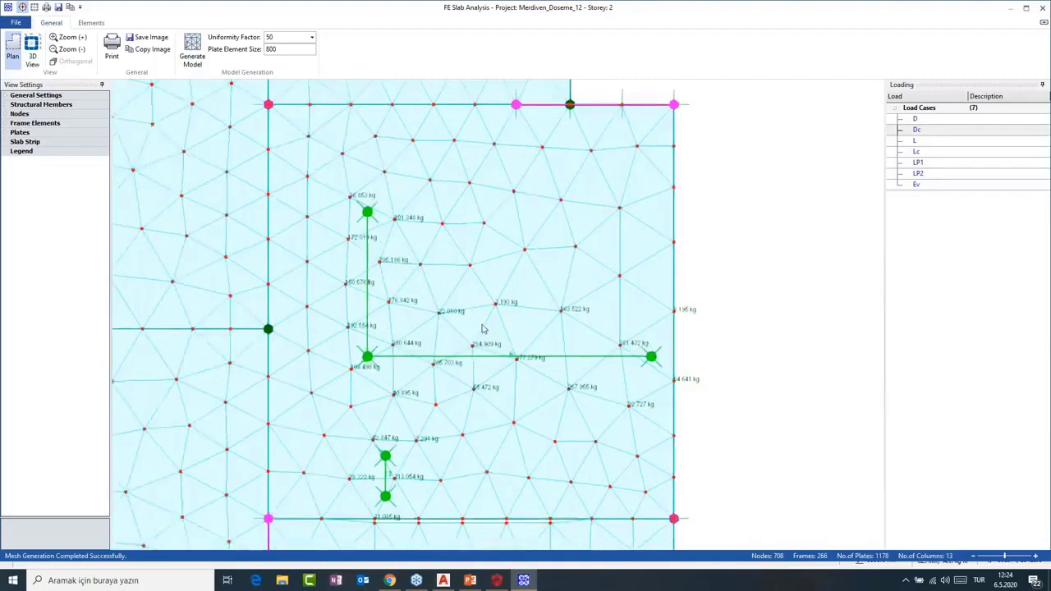
scroll(483, 329, down, 1)
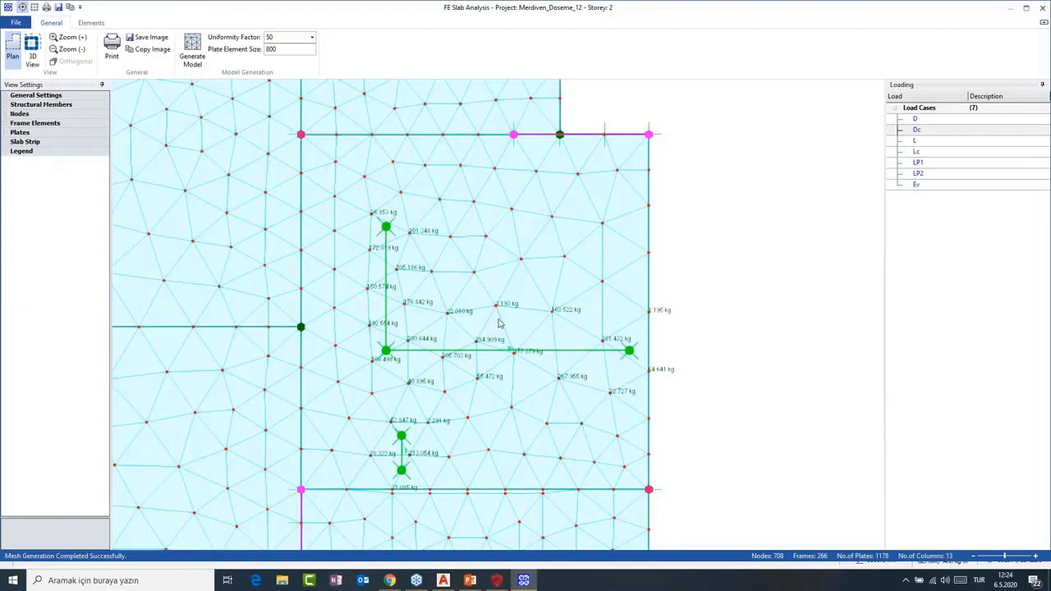
middle_drag(480, 330, 498, 320)
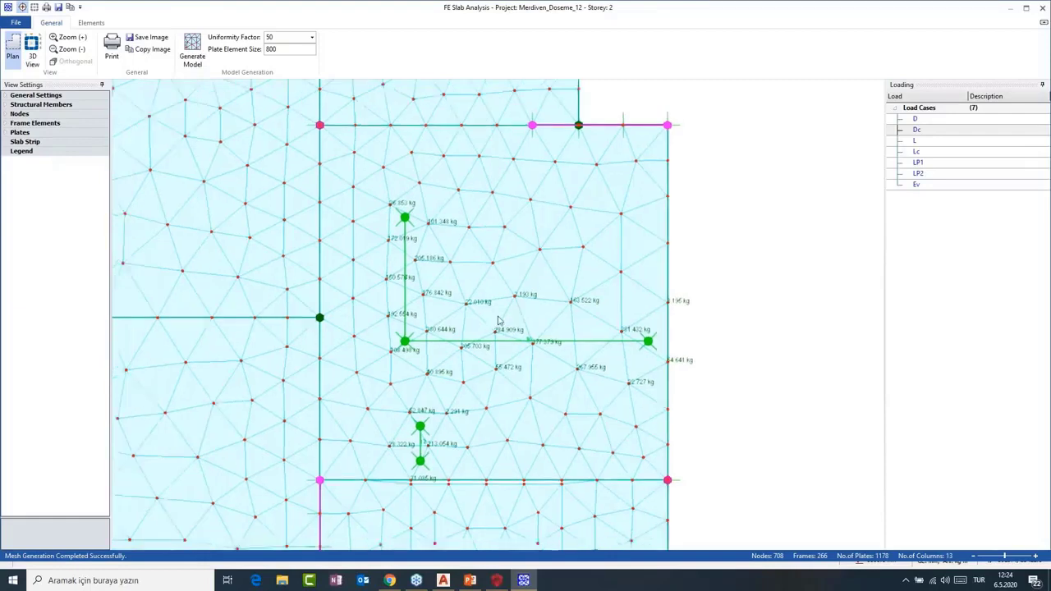
scroll(498, 320, up, 1)
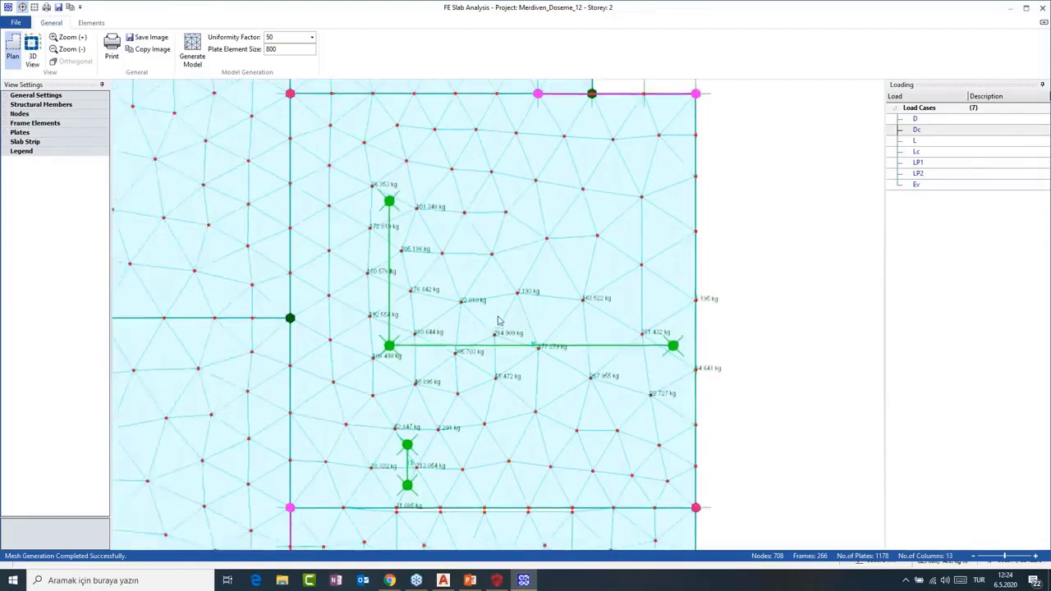
scroll(499, 321, up, 2)
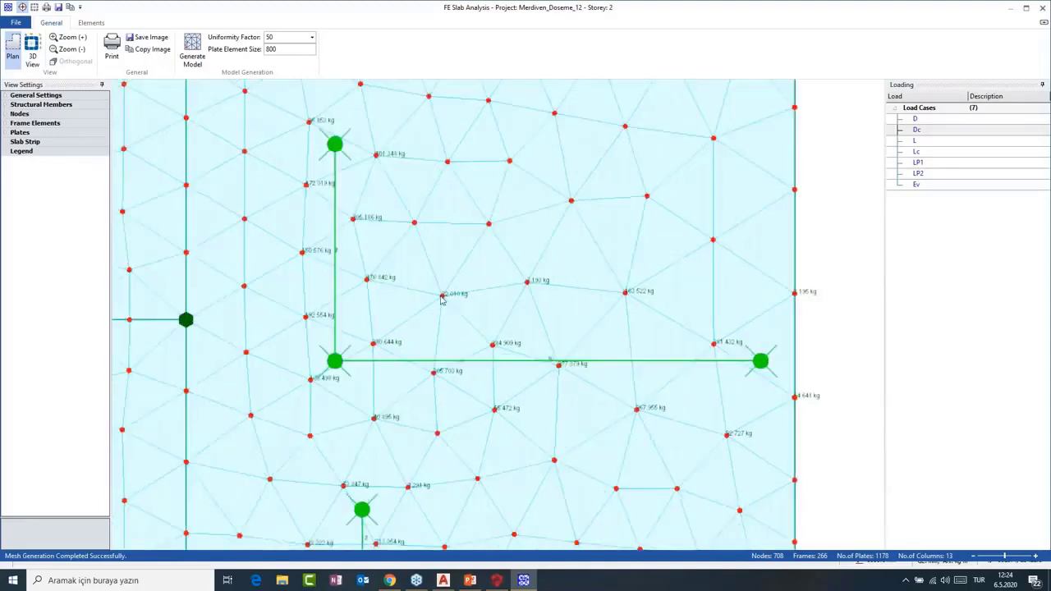
scroll(450, 313, down, 1)
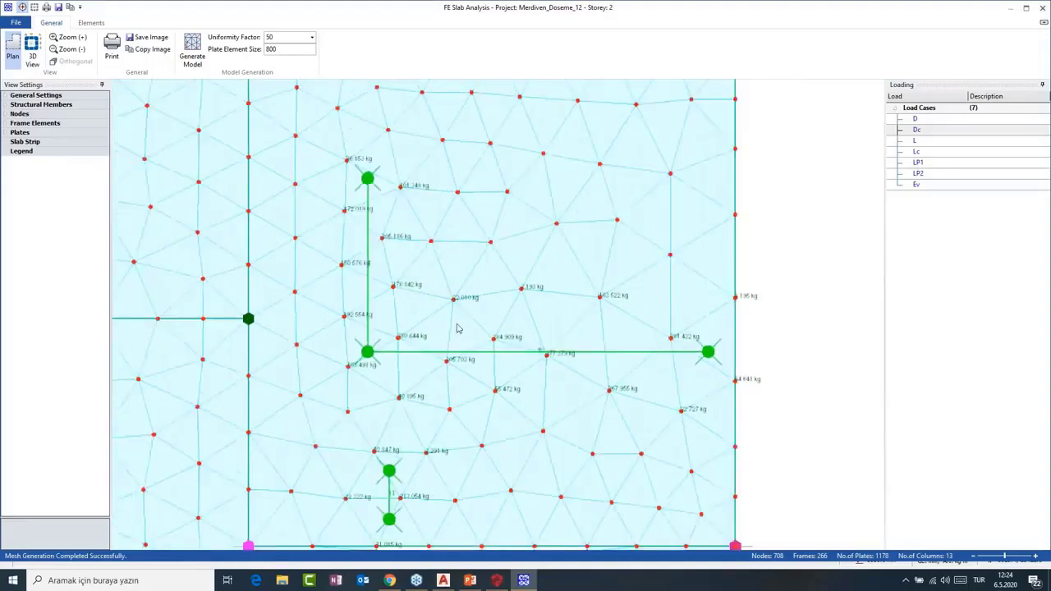
scroll(459, 329, up, 1)
scroll(448, 300, down, 1)
scroll(494, 303, down, 1)
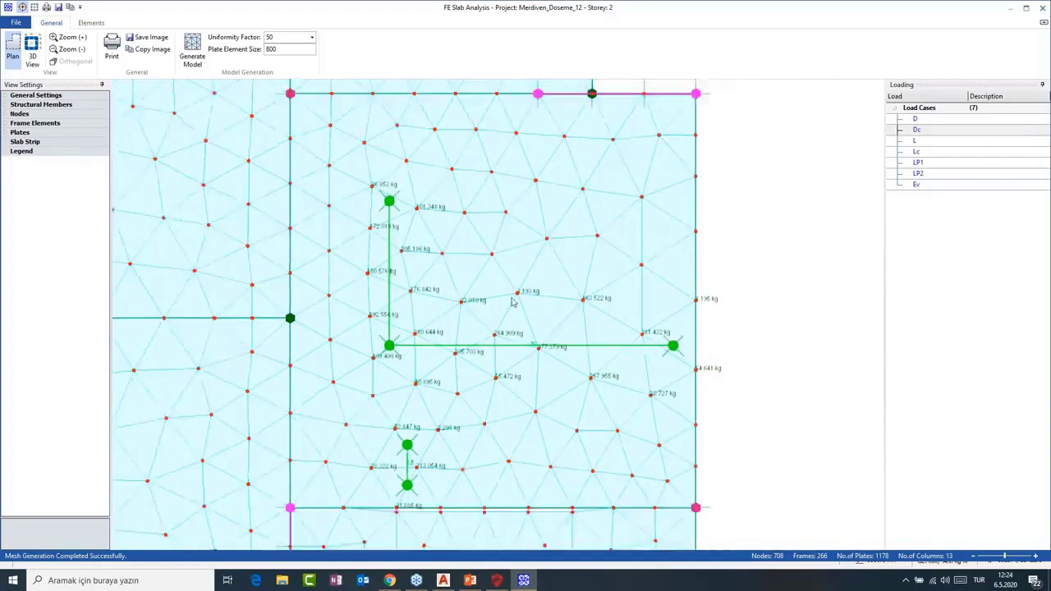
scroll(512, 302, down, 4)
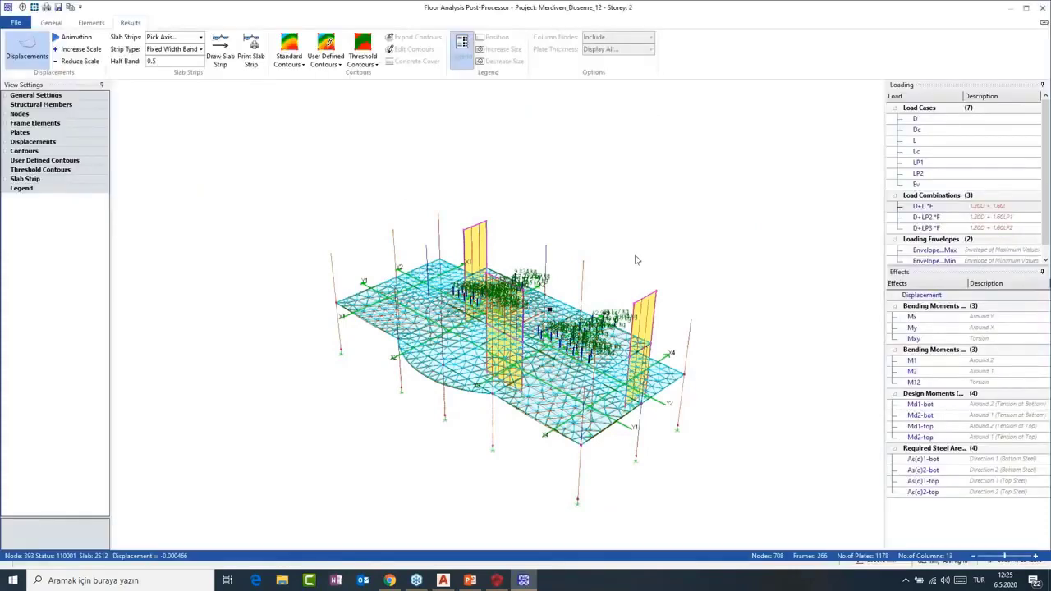
- Show the analysis results in plan and display standard displacement contours over the floor slab
drag(637, 260, 604, 256)
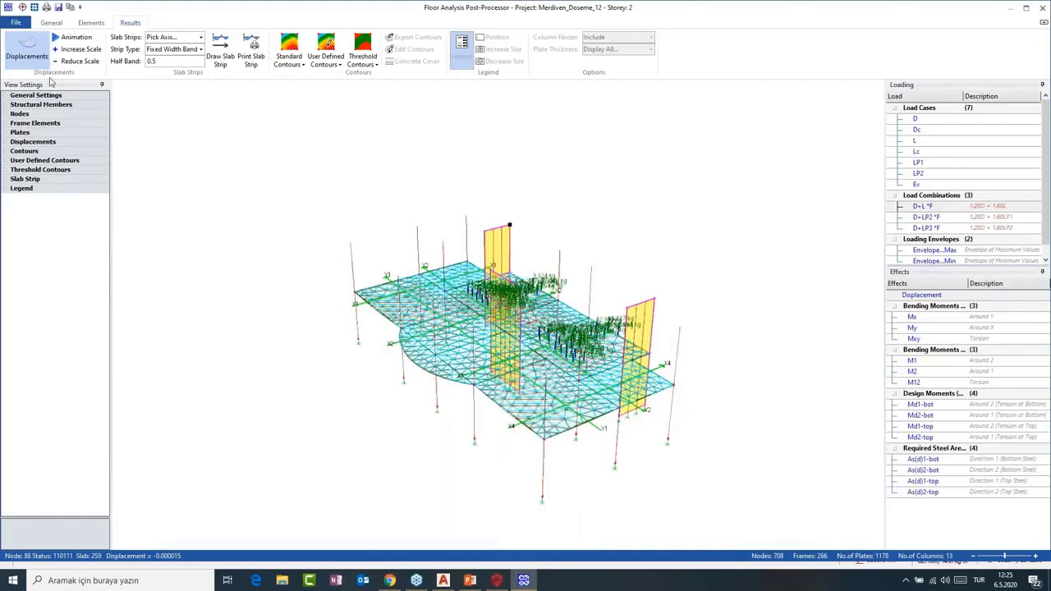
click(23, 7)
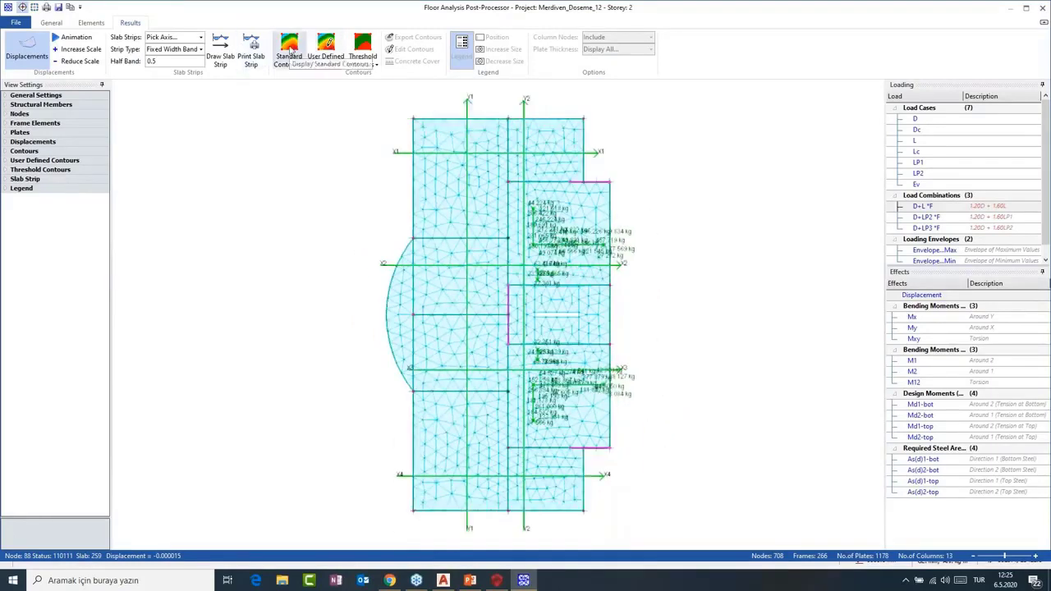
click(289, 51)
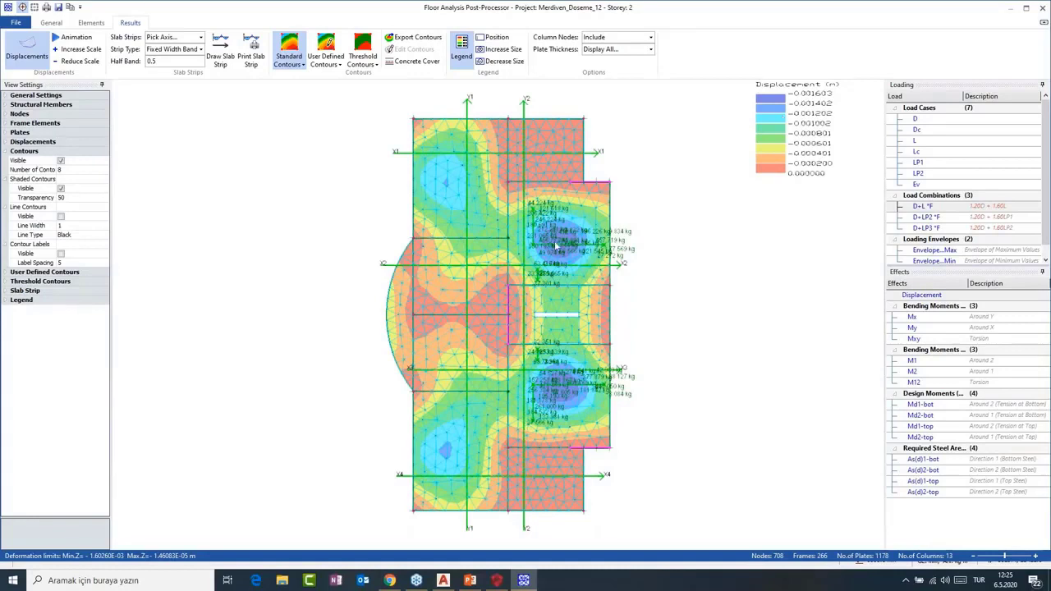
scroll(555, 244, up, 1)
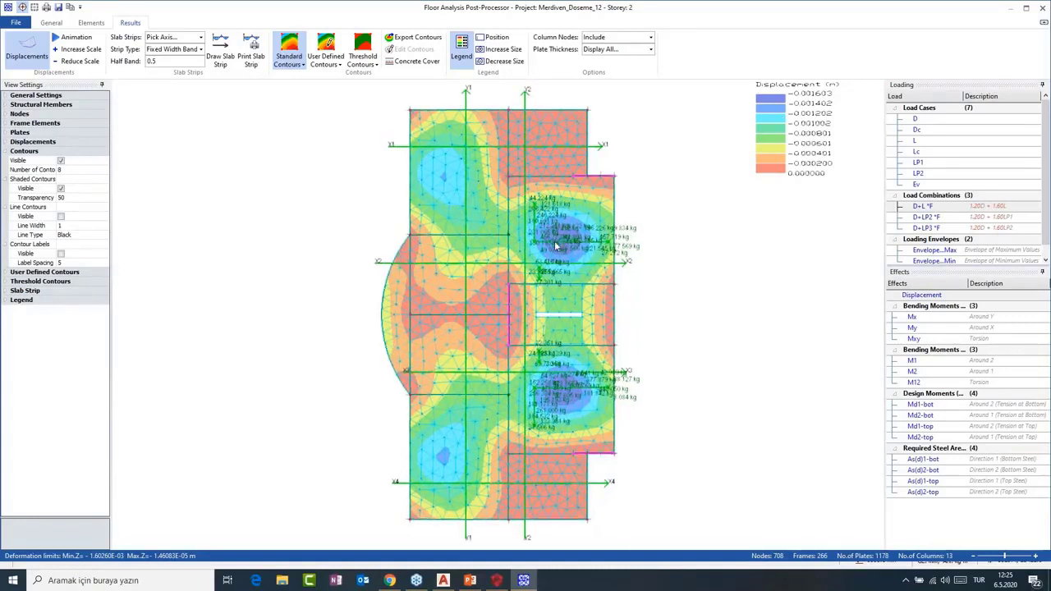
scroll(555, 244, up, 1)
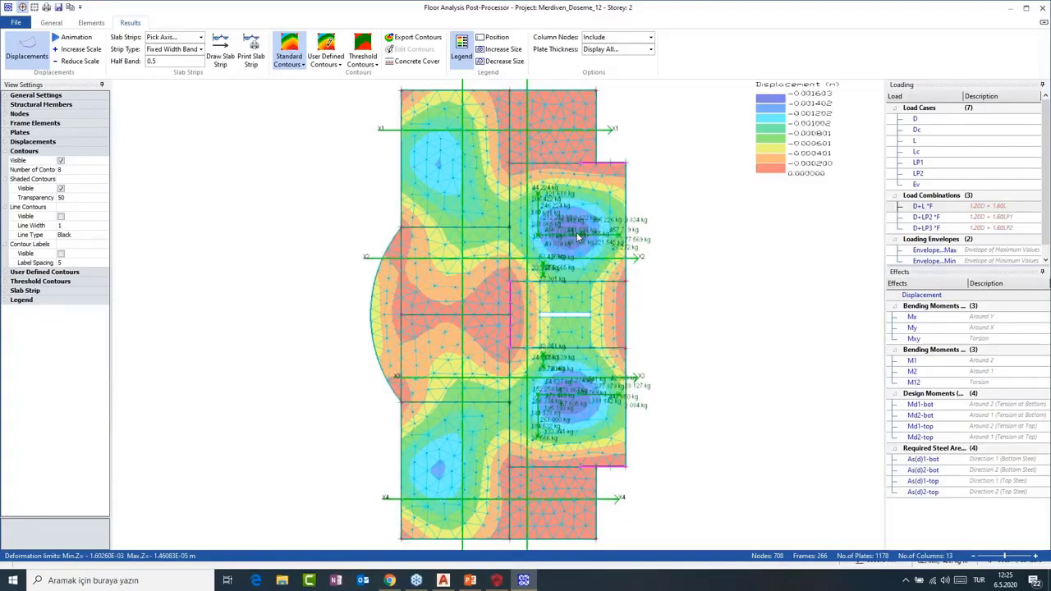
scroll(577, 237, up, 1)
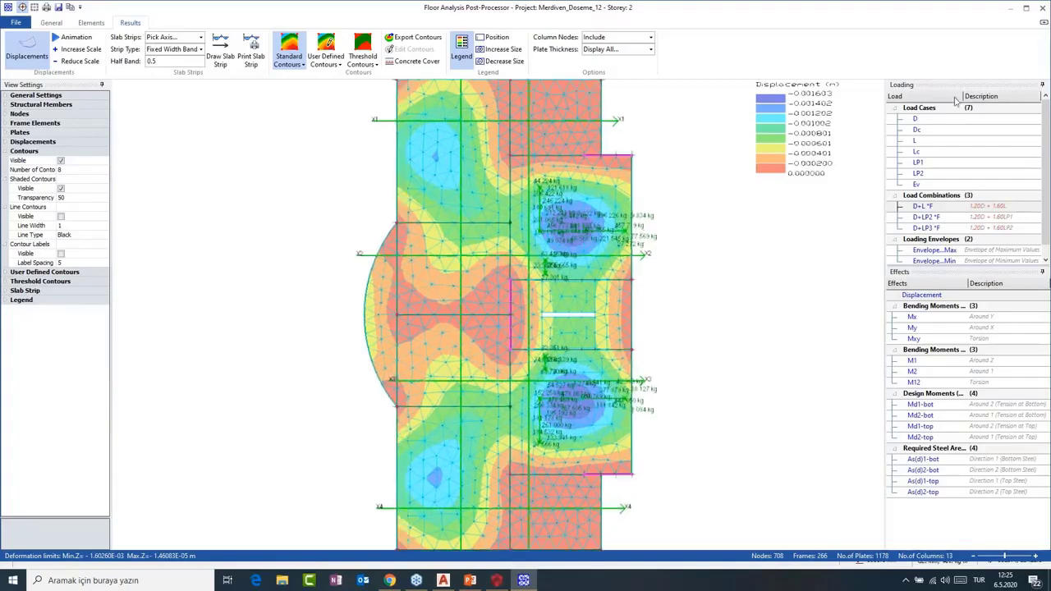
- View the load combinations D+L *F and D+LP2 *F, and switch the results to load case D
click(923, 207)
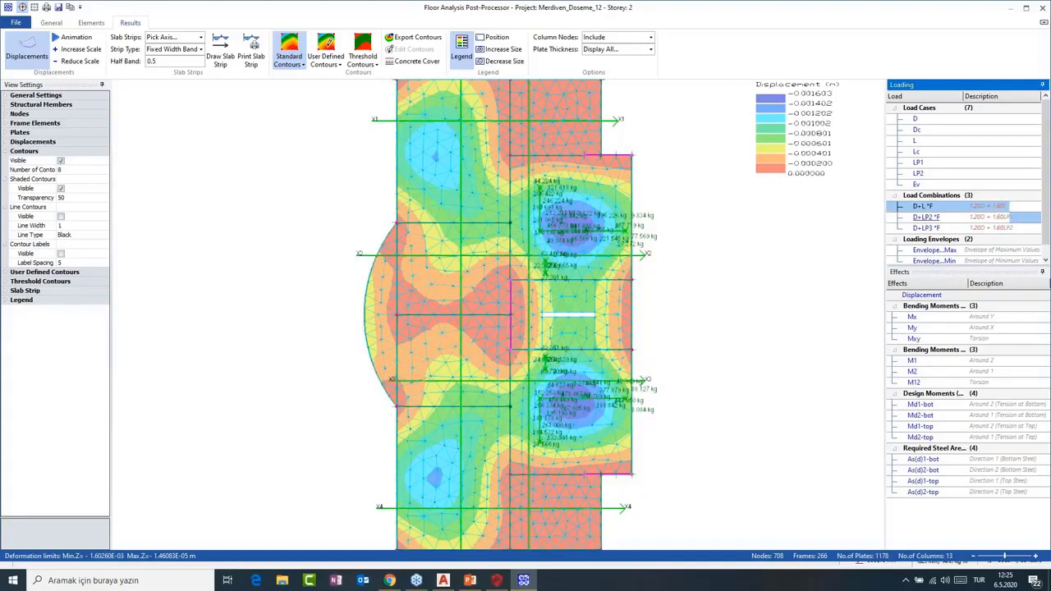
click(927, 217)
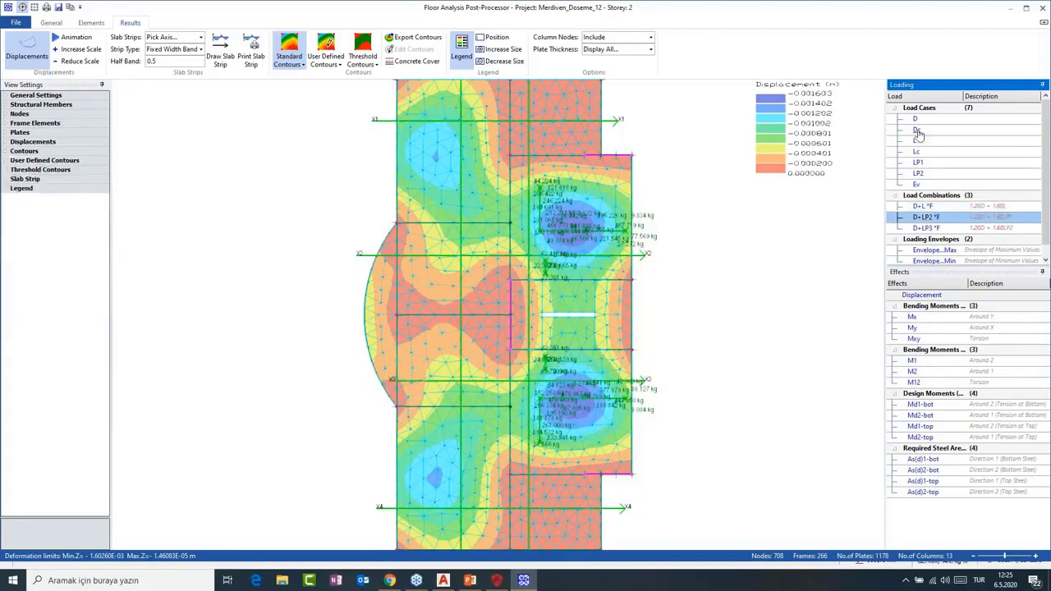
click(918, 129)
- Examine the contours of bending moments Mx and My and of design moments Md1-bot and Md2-bot
click(913, 318)
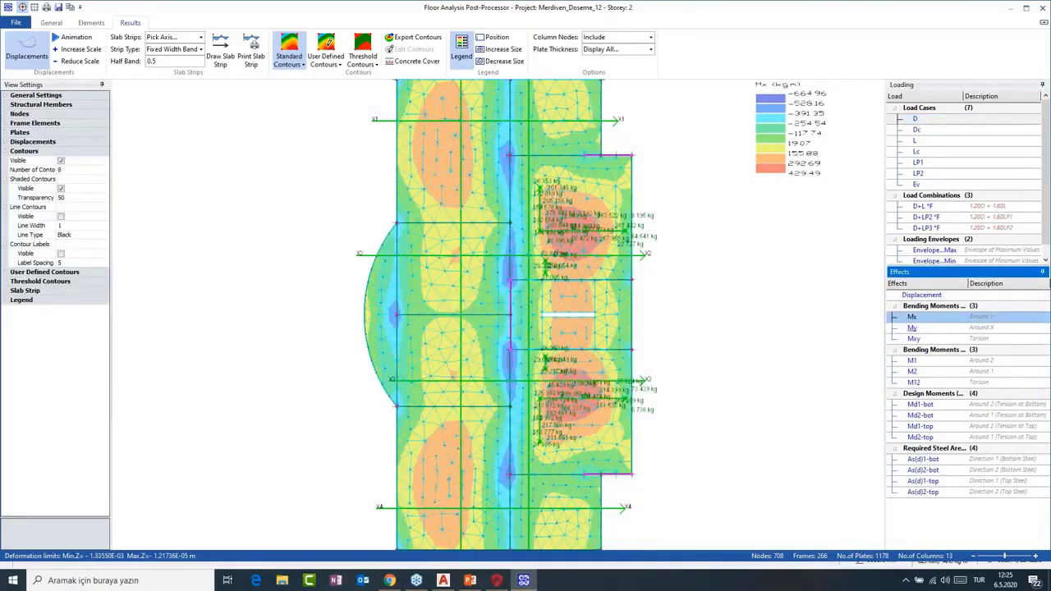
click(912, 329)
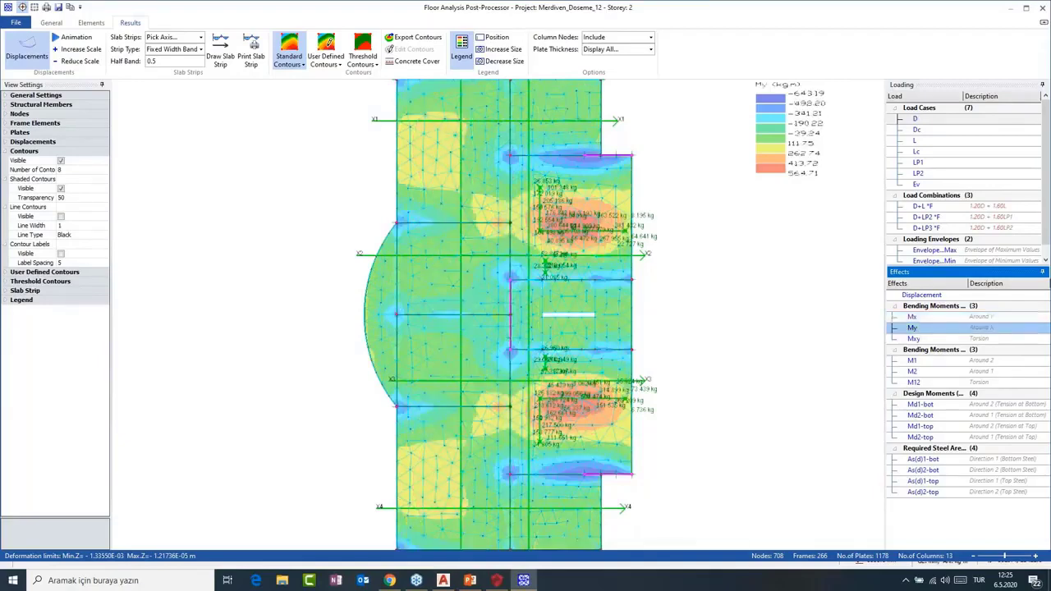
click(920, 405)
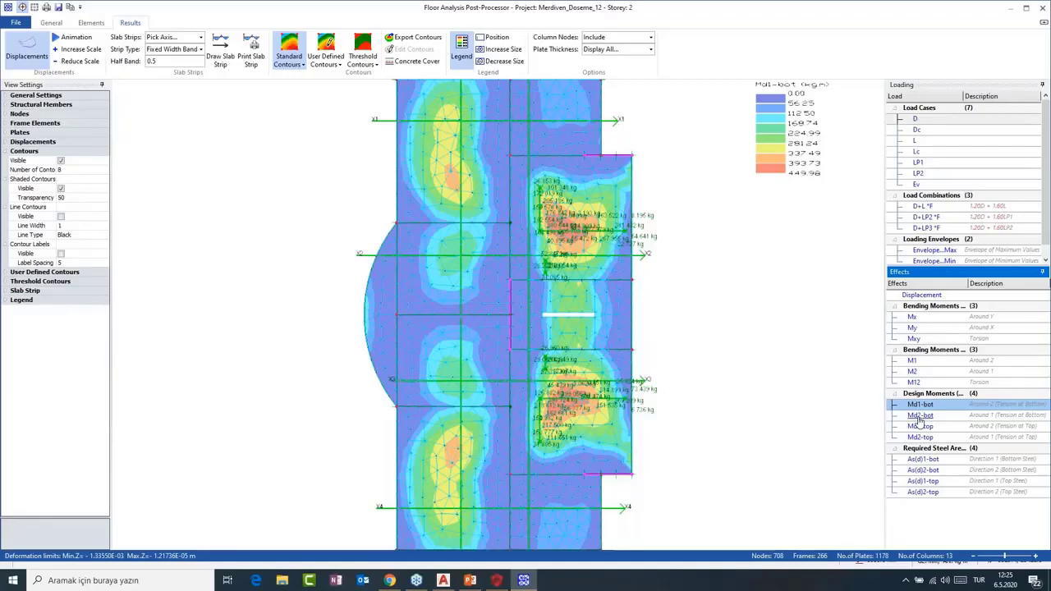
click(920, 415)
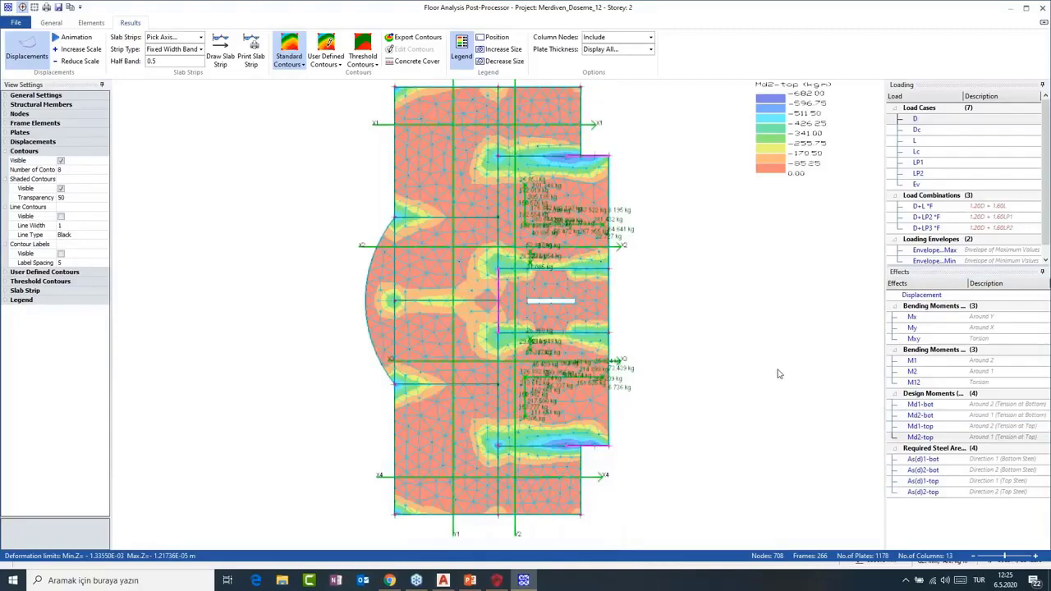
- Examine the required steel area contours As(d)1-bot, As(d)1-top and As(d)2-top over the floor slab
click(924, 459)
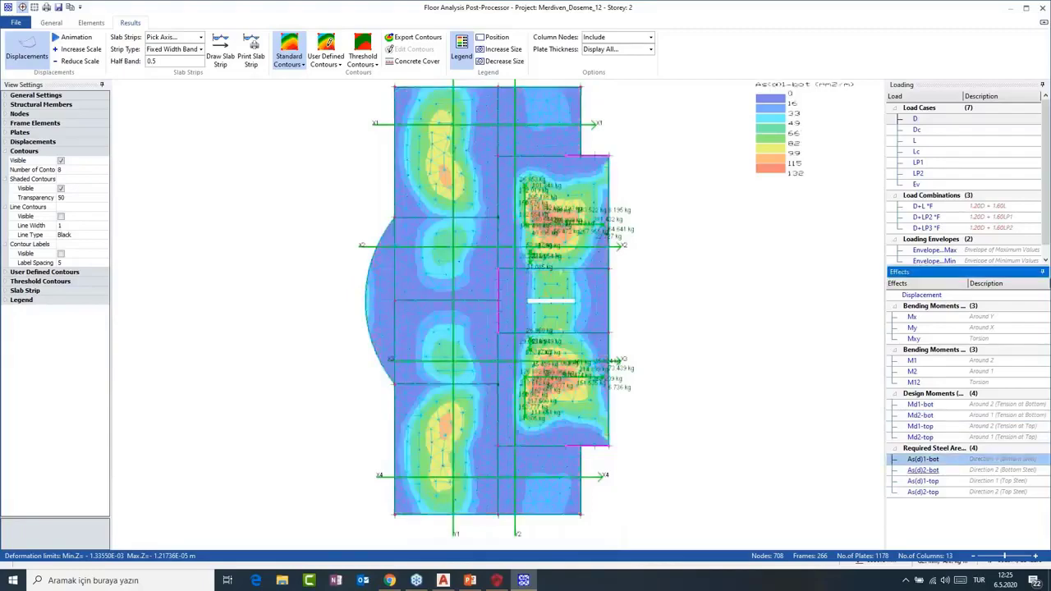
click(924, 482)
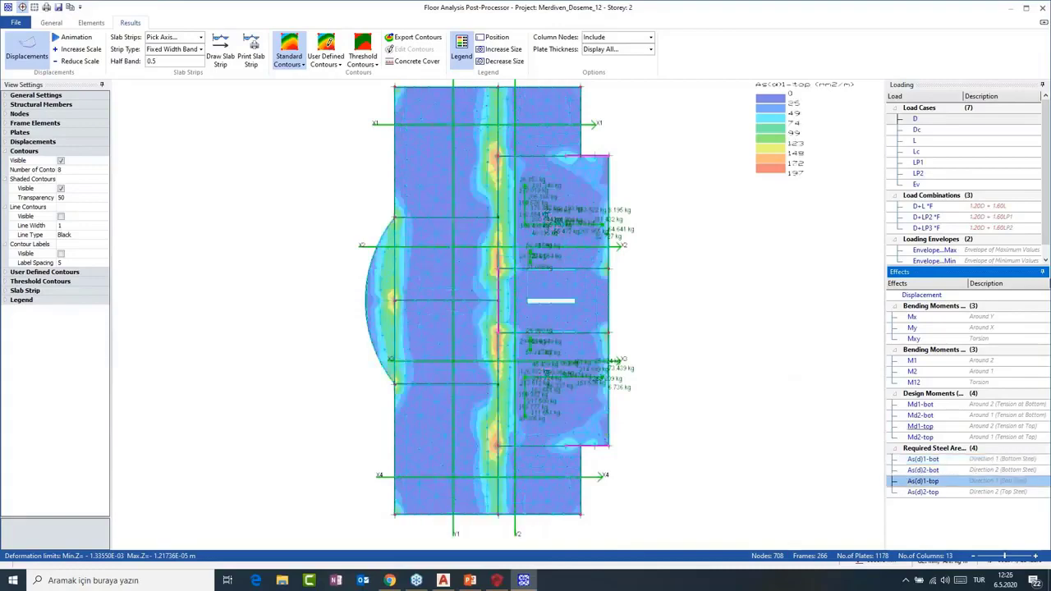
key(Down)
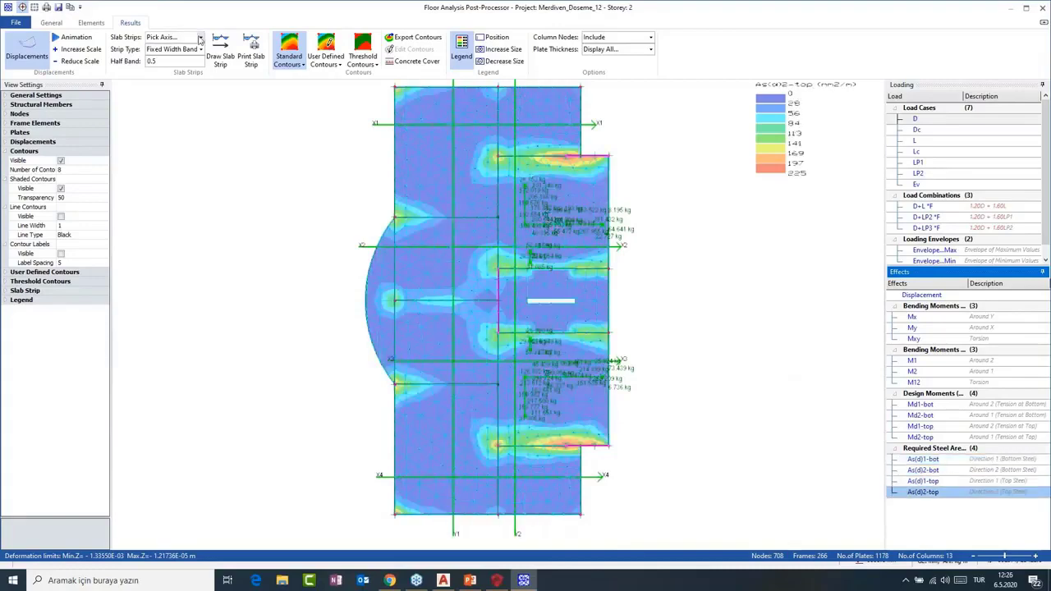
- Plot the design moment diagram along slab strip X1 for load case D, and close the diagram
click(200, 39)
click(177, 57)
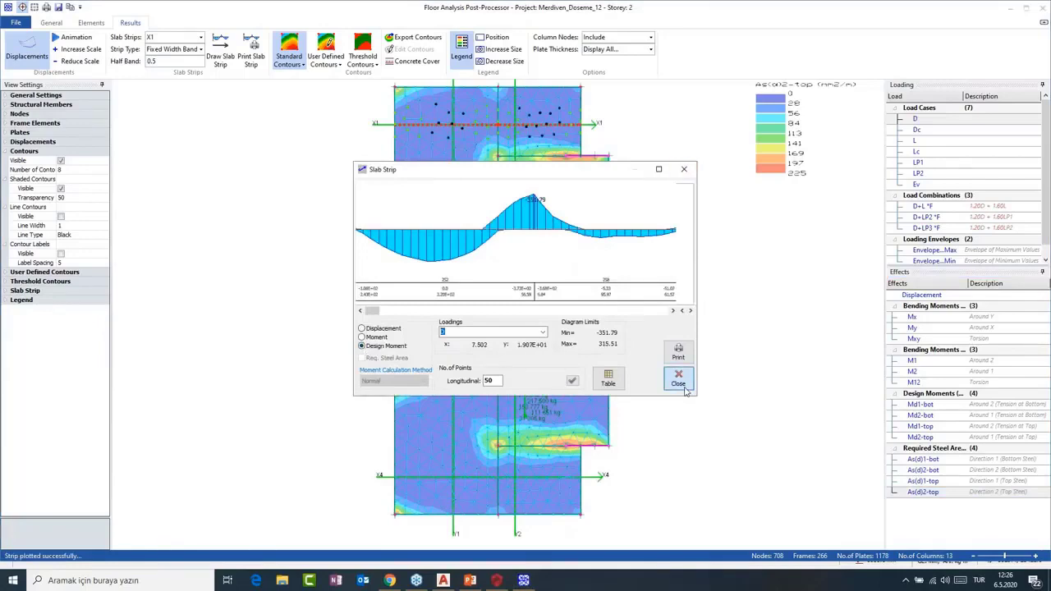
click(678, 380)
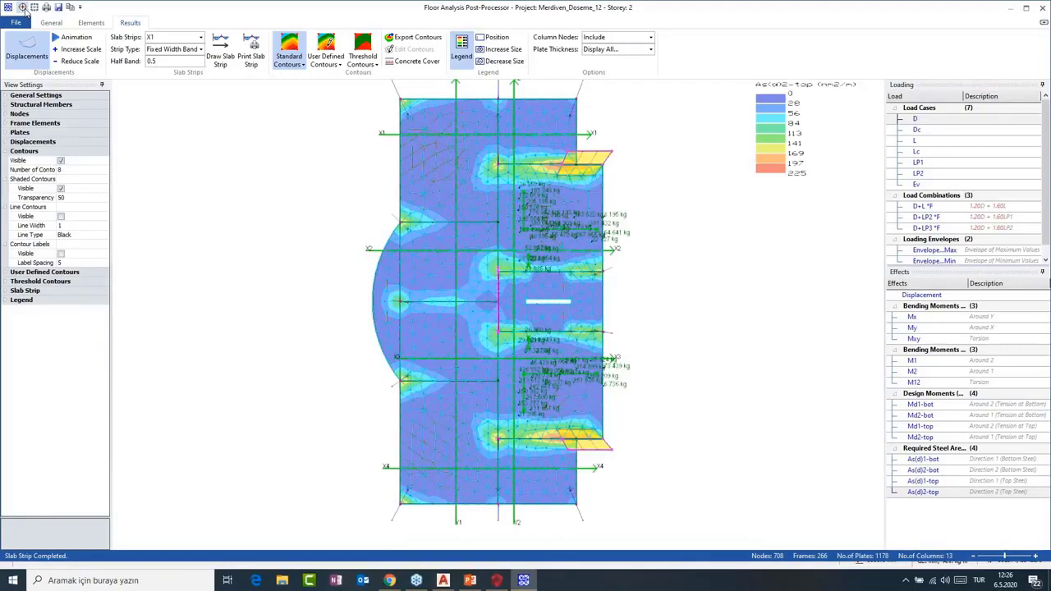
- Examine the As(d)2-top steel area contours on the floor model in 3D from several angles
click(24, 9)
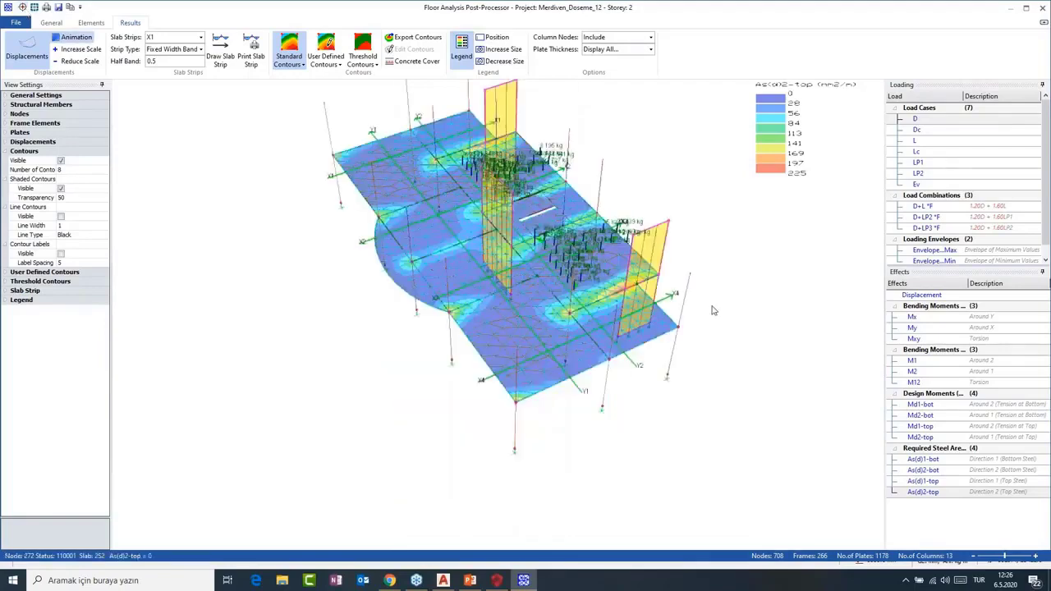
drag(713, 311, 648, 313)
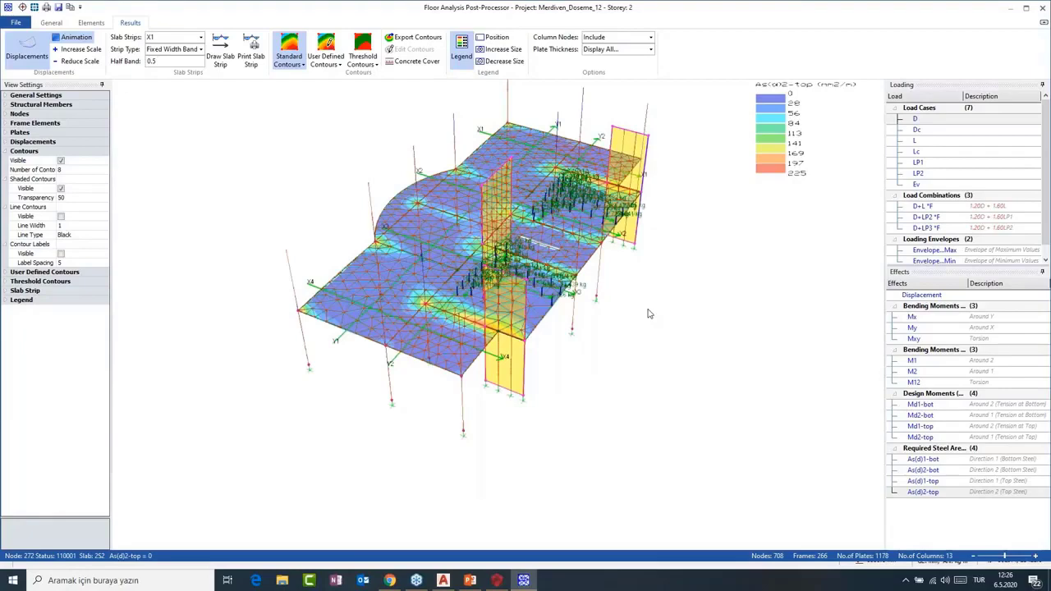
drag(649, 313, 602, 243)
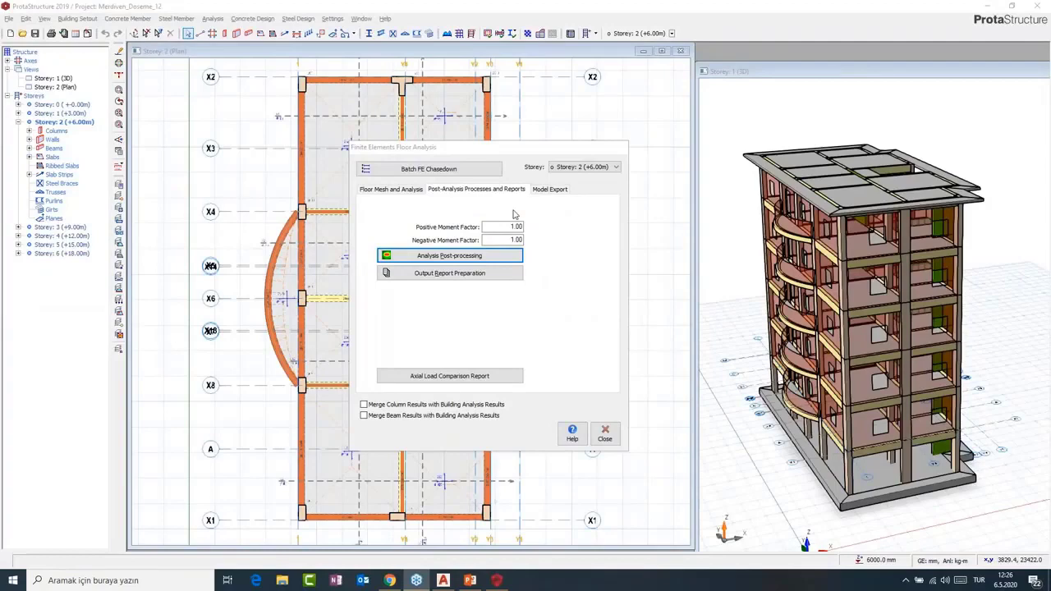
- View the SAP2000 model export options of the floor analysis and close the analysis dialog
click(557, 190)
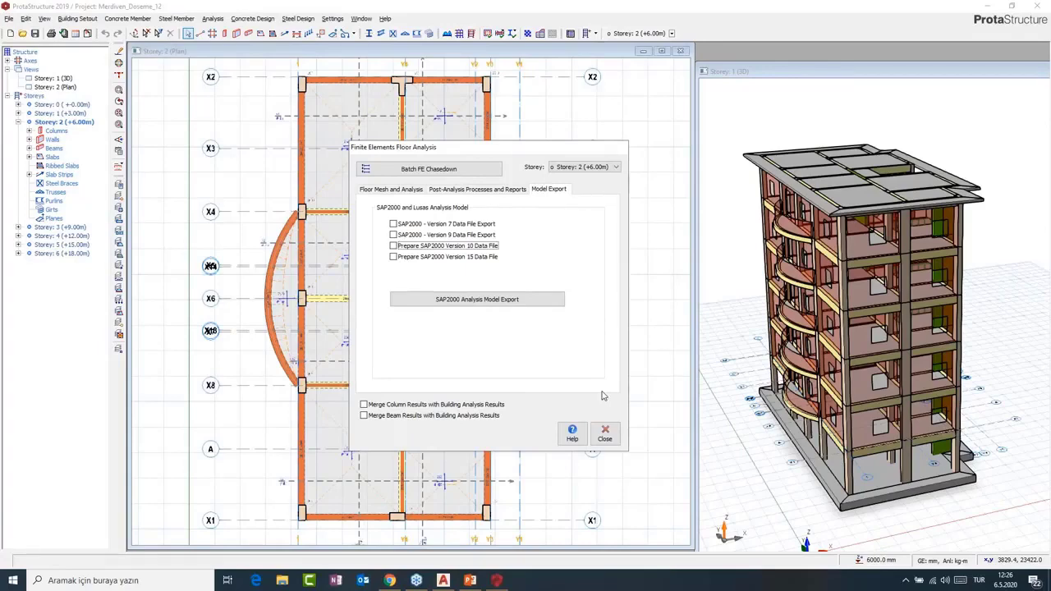
click(605, 433)
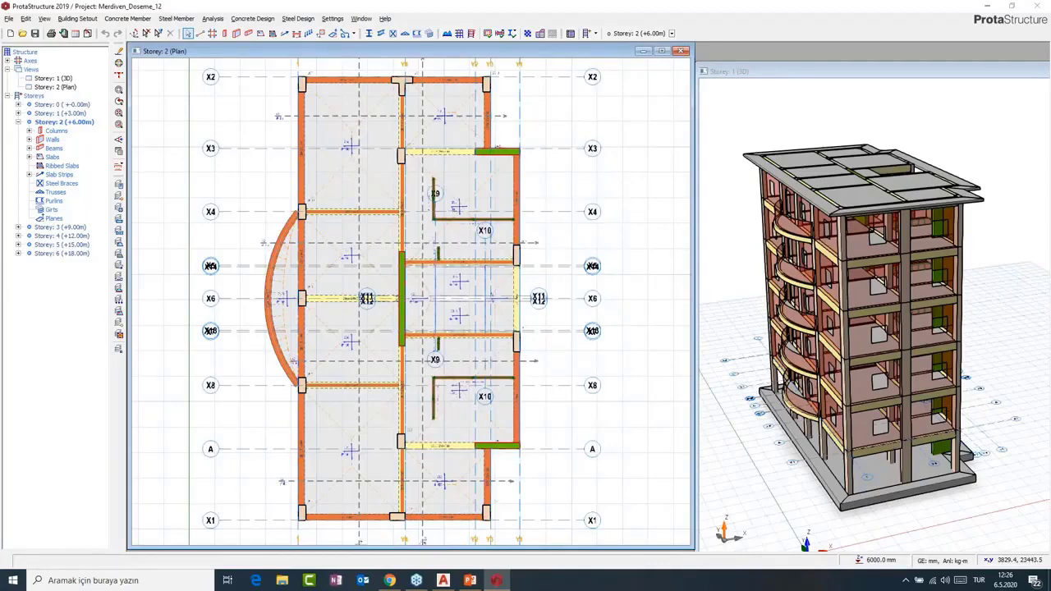
- Examine the slab strip reinforcement across the Storey 2 plan, including the area around the central wall
scroll(342, 304, up, 1)
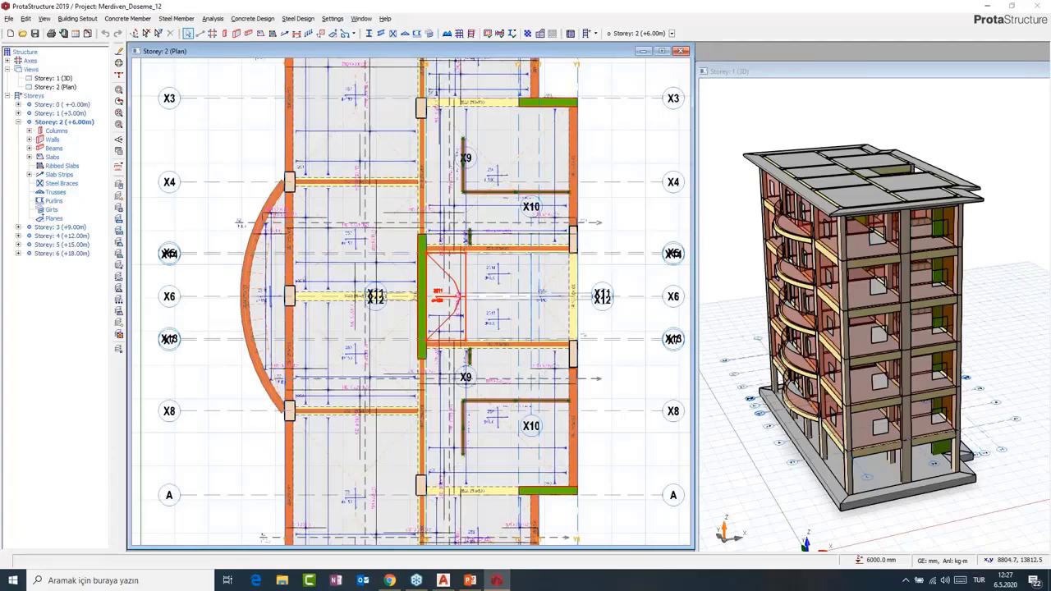
scroll(477, 304, up, 1)
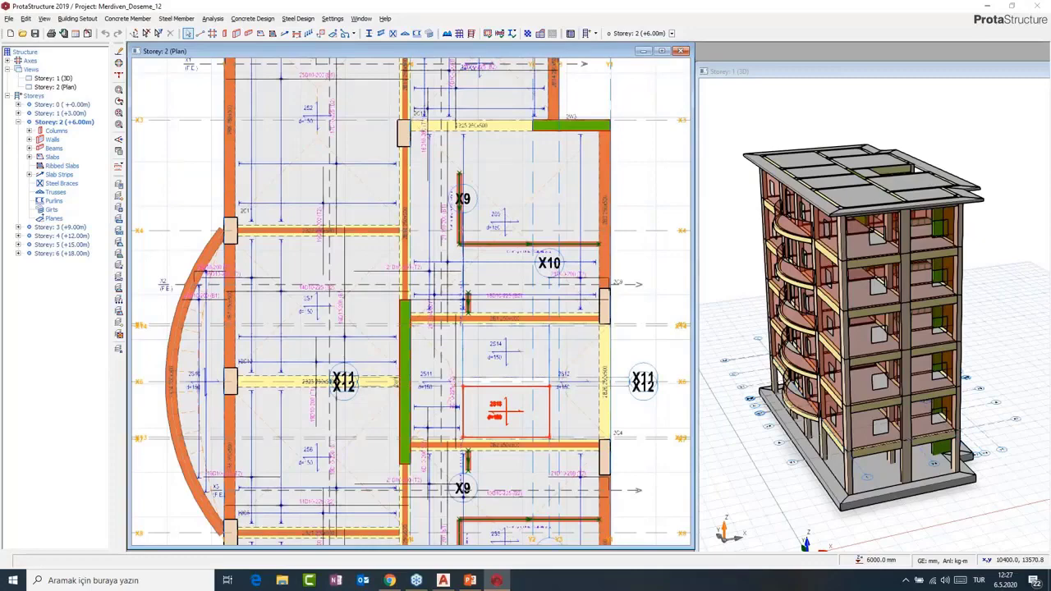
scroll(474, 394, down, 3)
middle_drag(468, 368, 437, 263)
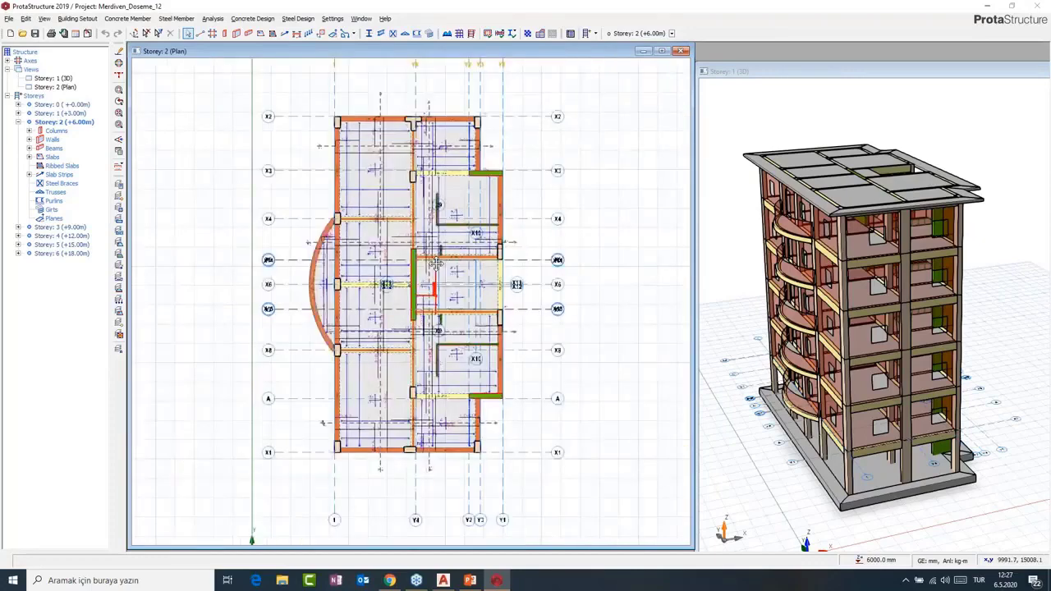
middle_drag(436, 264, 370, 232)
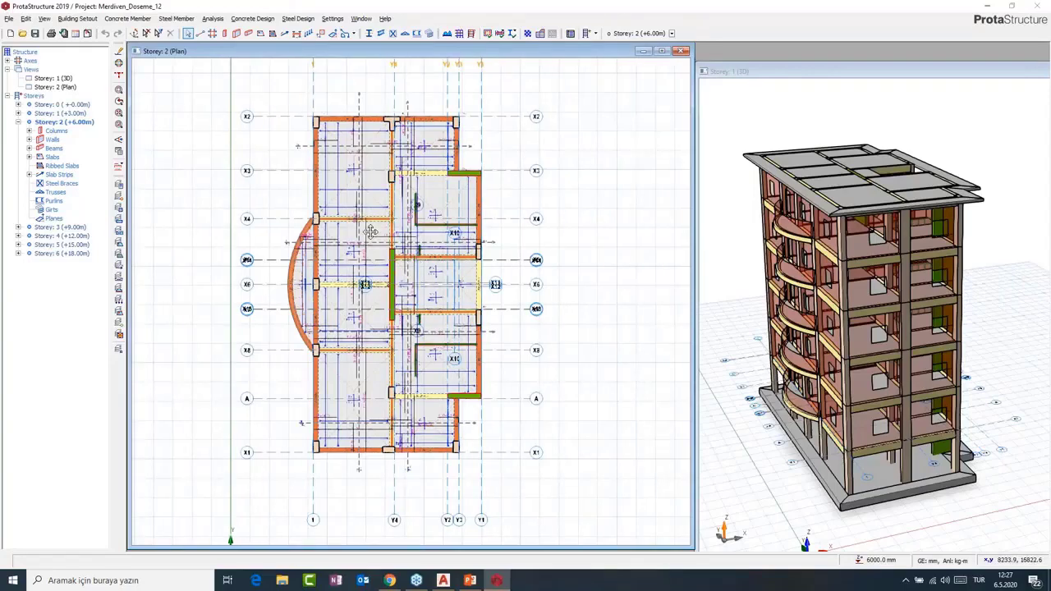
middle_drag(370, 231, 383, 239)
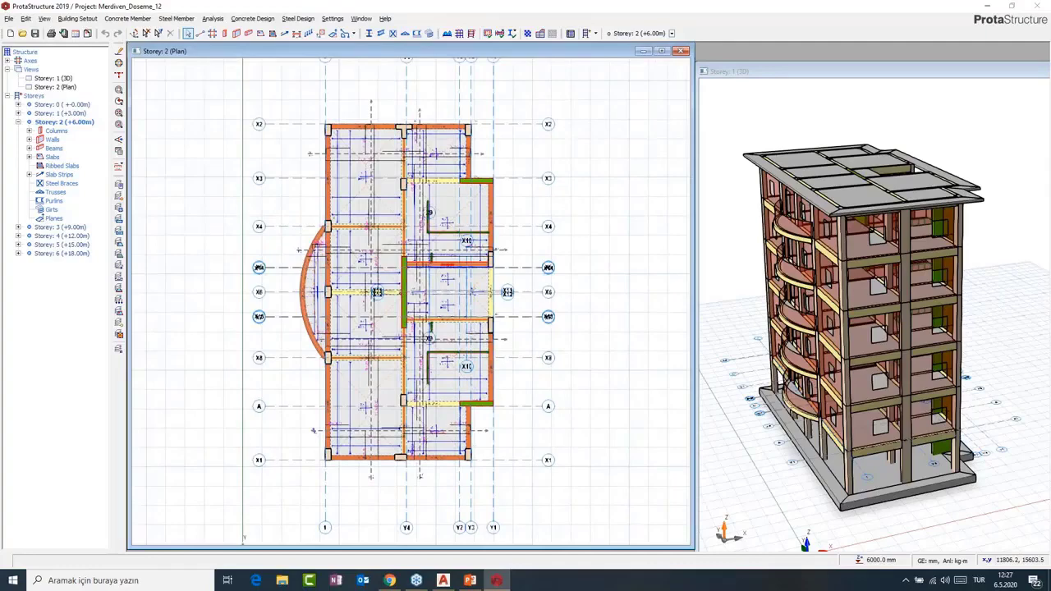
scroll(412, 270, up, 2)
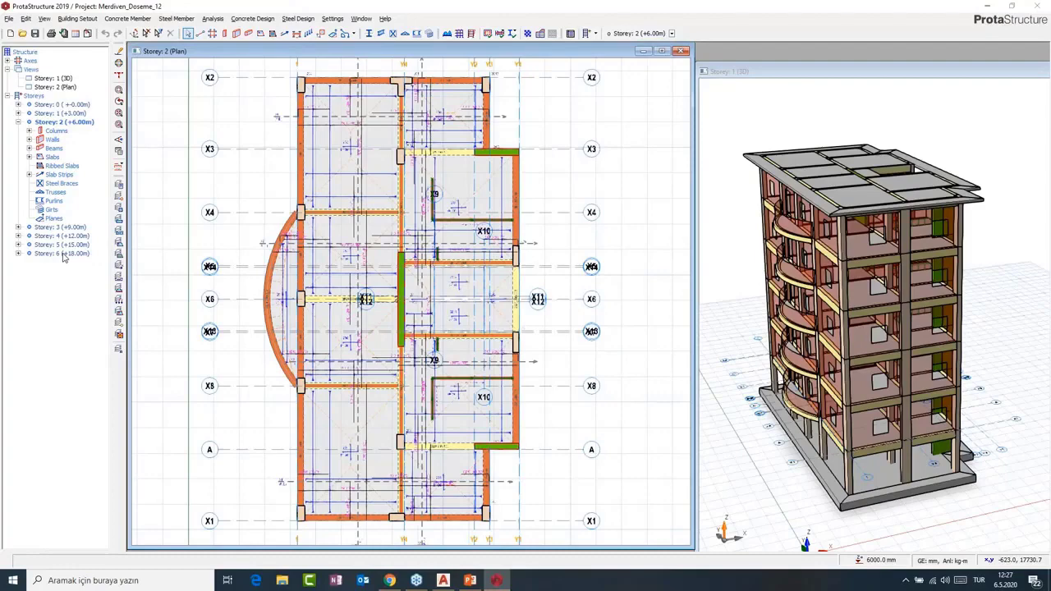
- Switch the plan and 3D views to Storey 6 (+18.00m)
click(791, 362)
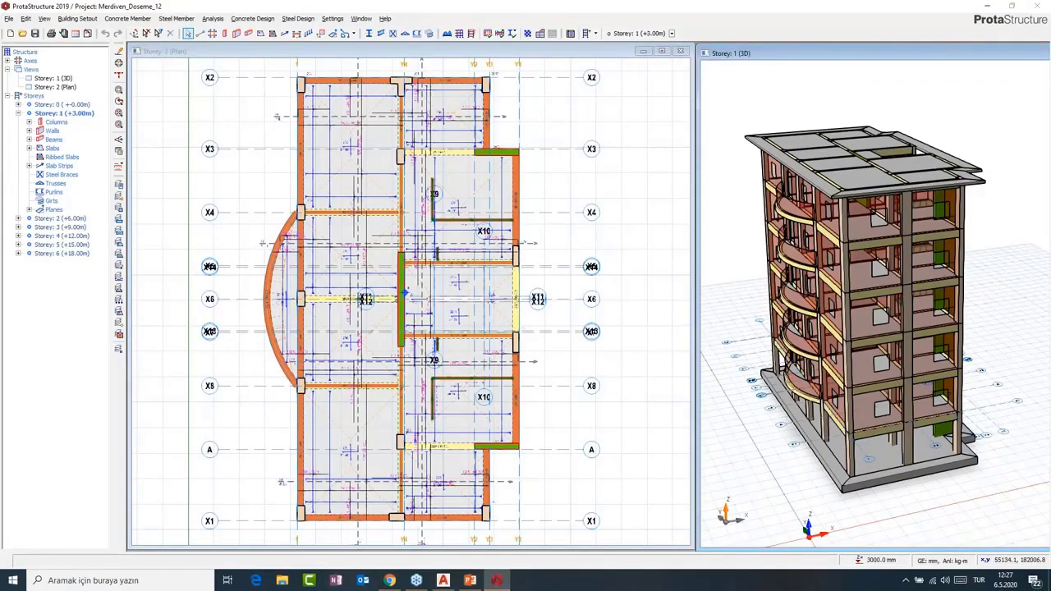
double_click(64, 253)
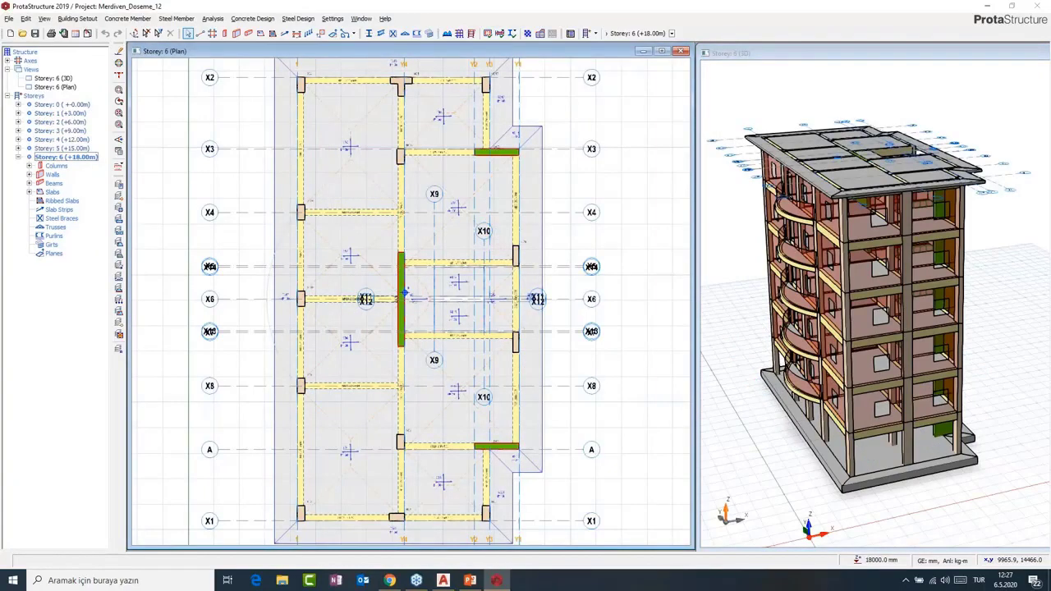
scroll(404, 292, up, 2)
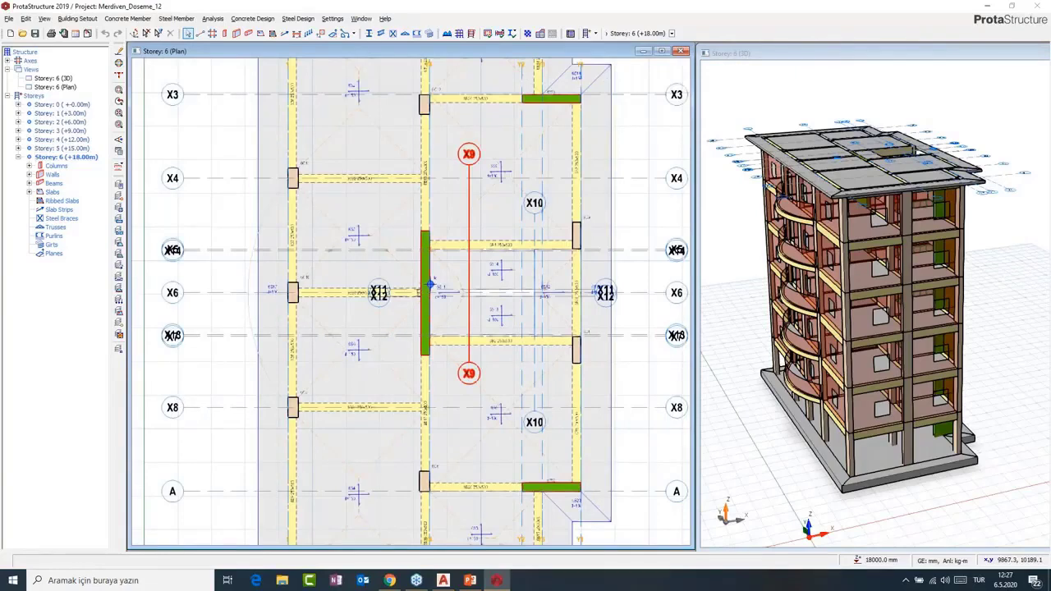
- Insert a horizontal Analytical Strip across the Storey 6 slab between axes X2 and X3, with the third end option at start and end, labelled X1
scroll(405, 238, down, 3)
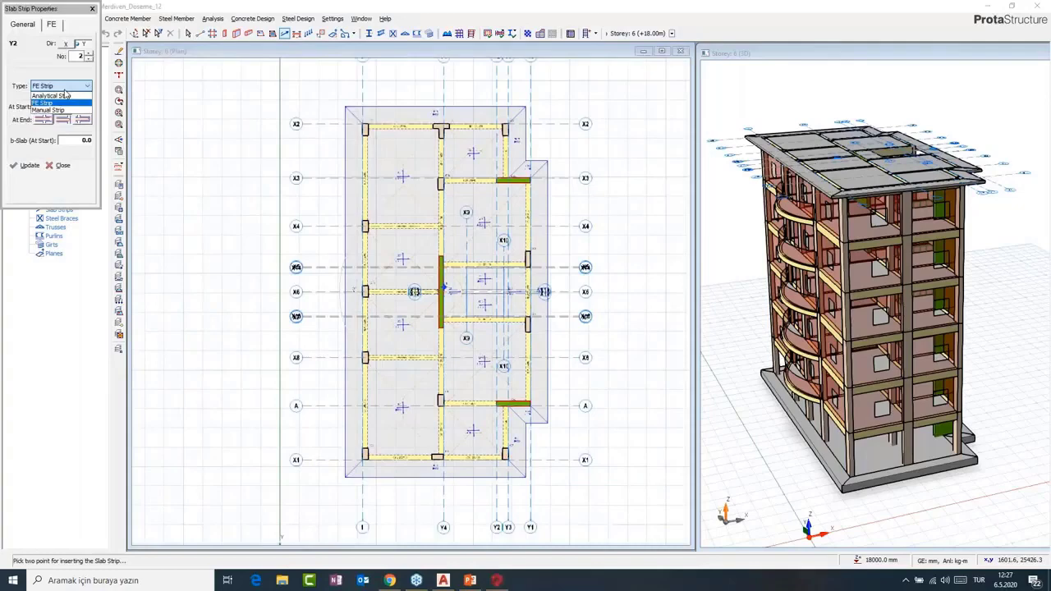
click(66, 96)
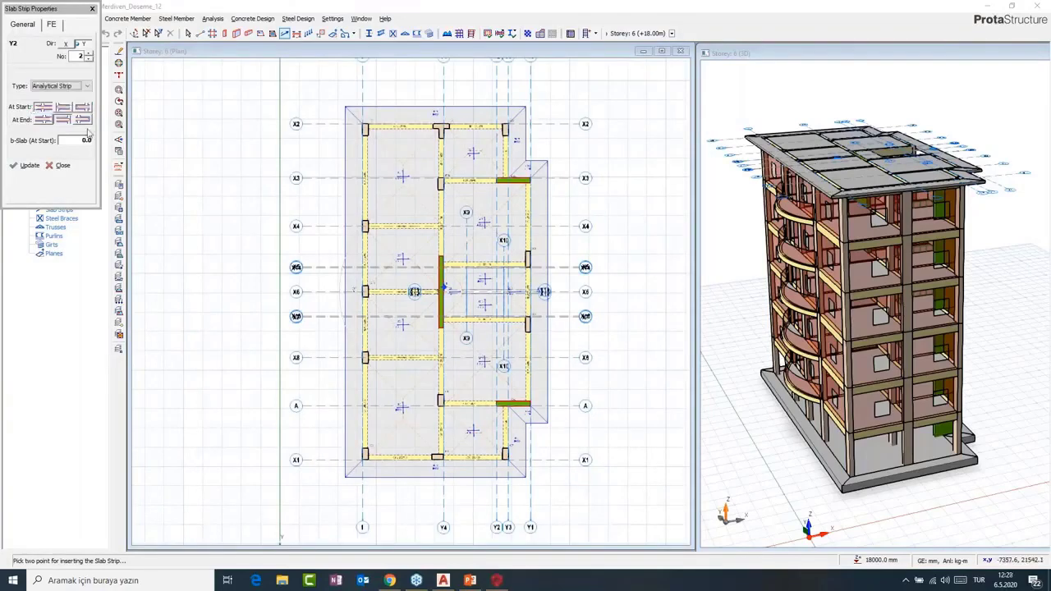
click(83, 119)
click(83, 108)
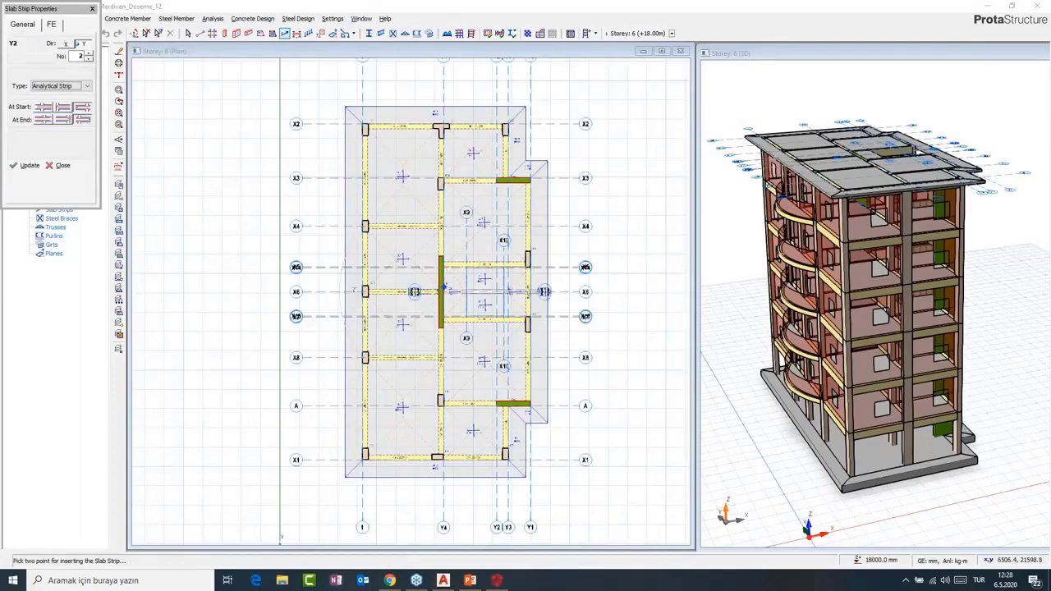
middle_drag(404, 169, 413, 221)
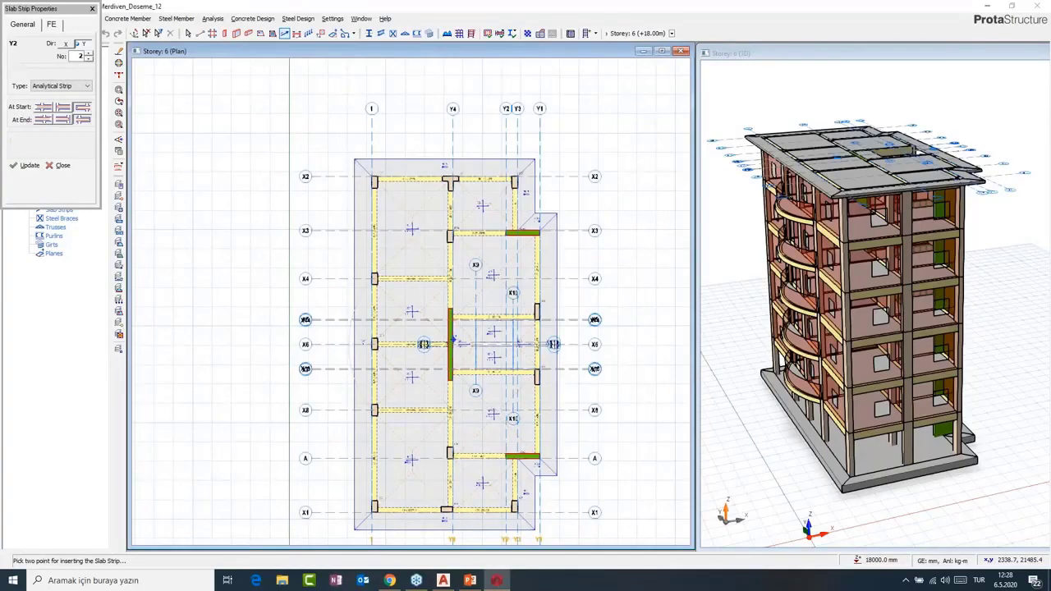
click(336, 197)
click(557, 197)
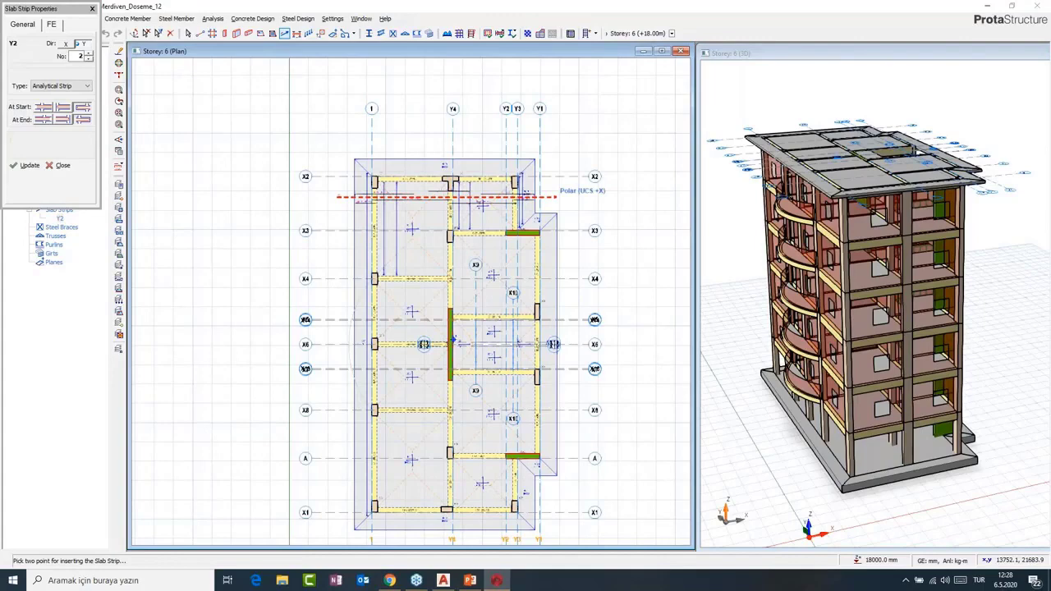
middle_drag(548, 283, 566, 220)
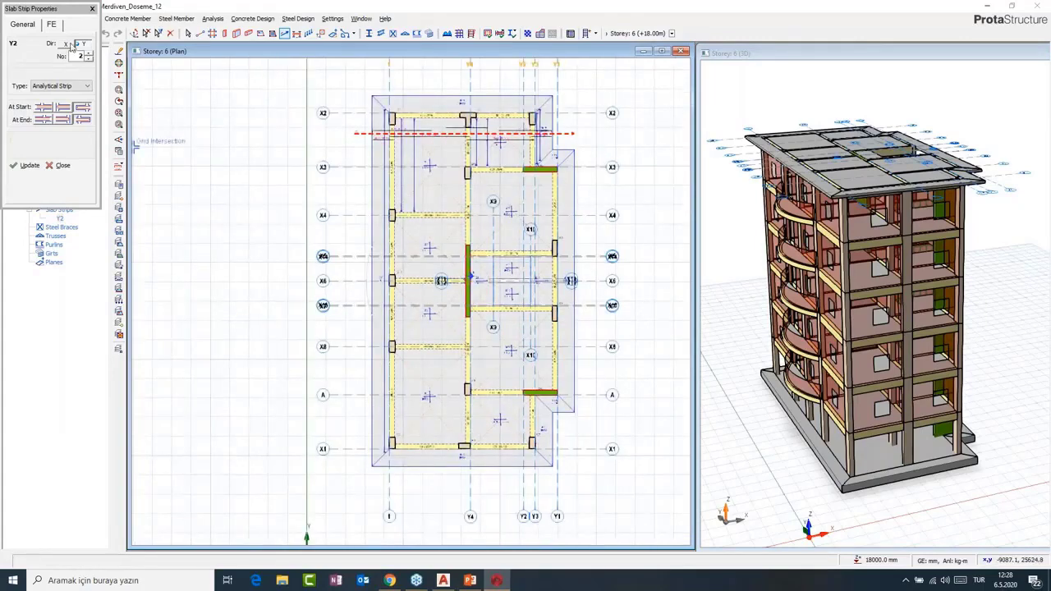
click(71, 46)
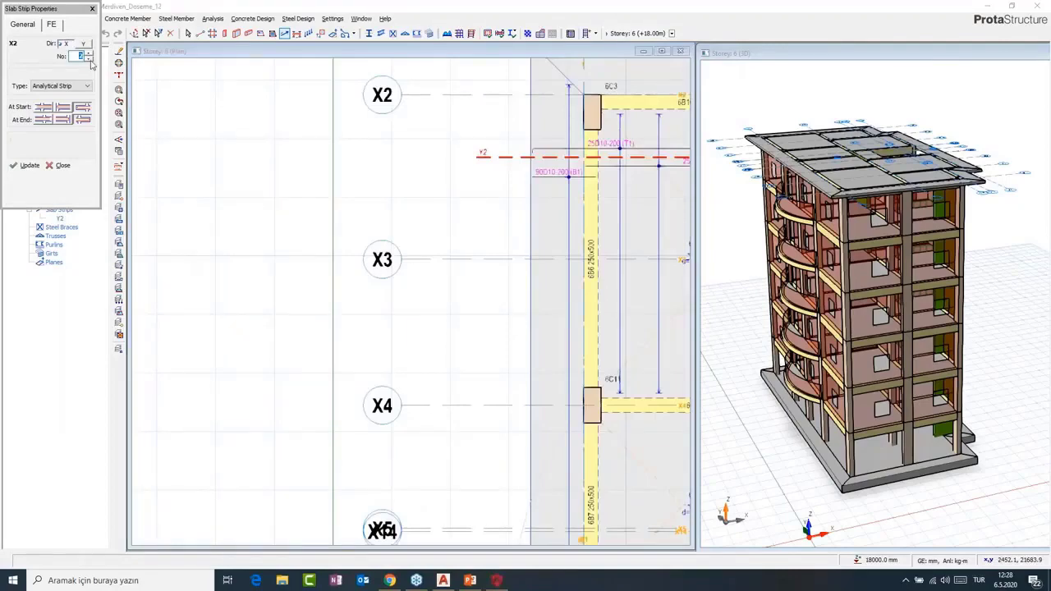
- Insert vertical Analytical Strip Y1 through the full length of the slab, midway between axes 1 and Y4
click(82, 45)
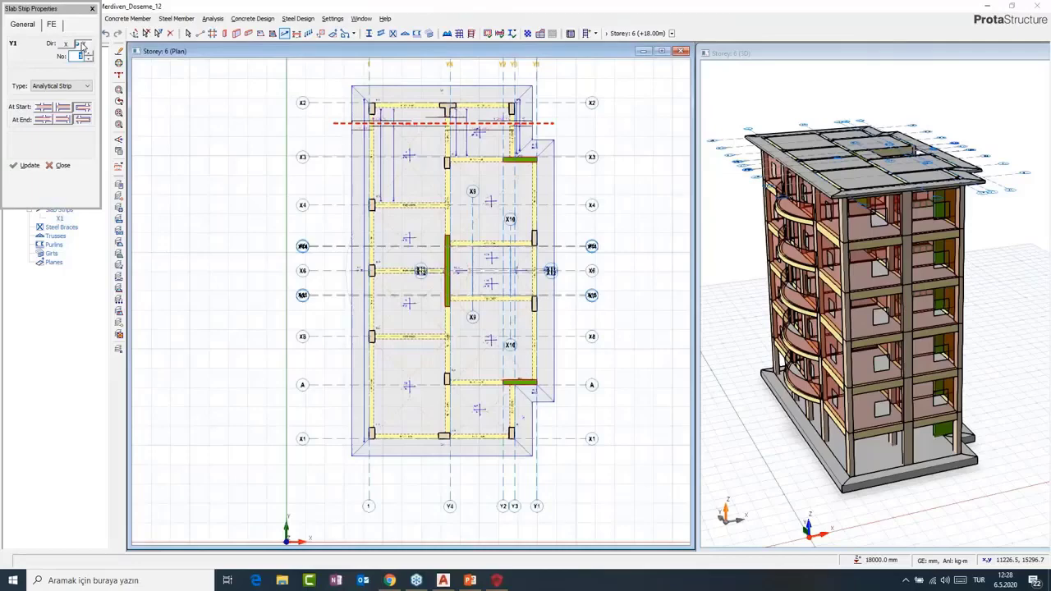
middle_drag(396, 488, 416, 523)
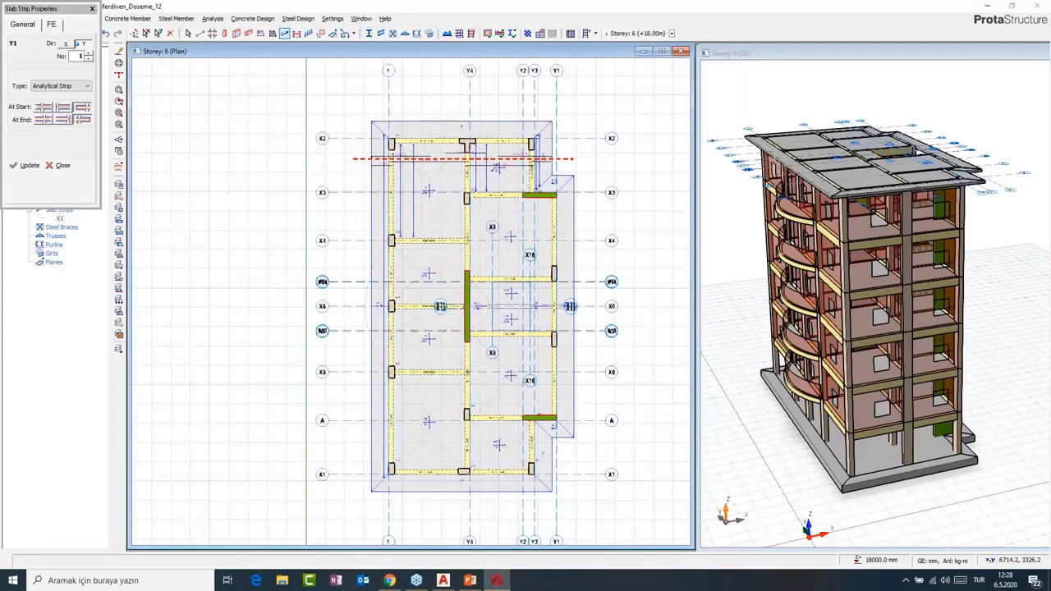
drag(434, 513, 432, 107)
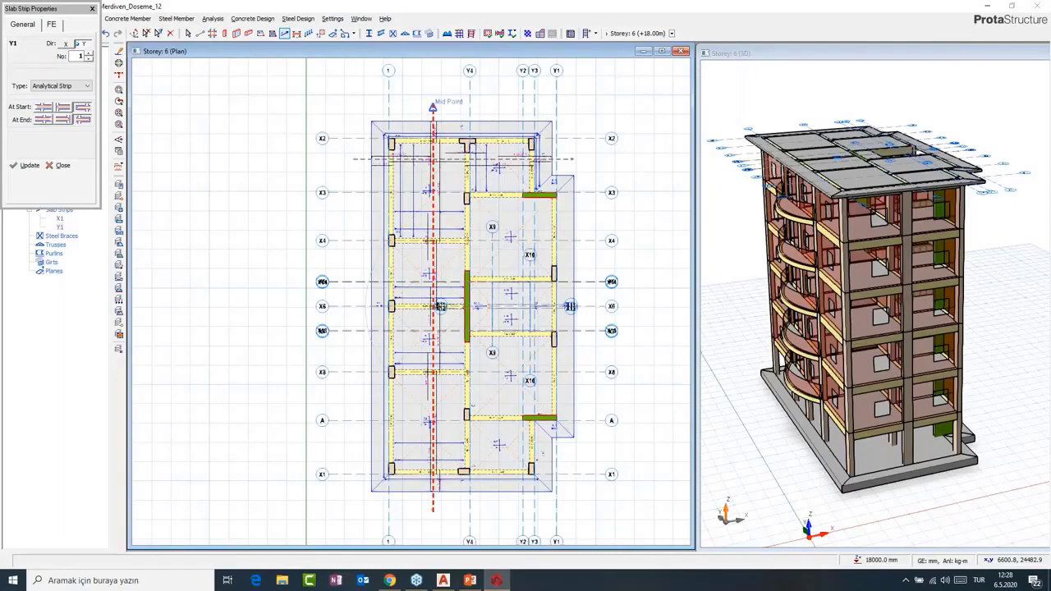
key(Escape)
- Examine the top and bottom reinforcement that strips X1 and Y1 place in the overhang slabs and adjoining bays near axis X2
scroll(436, 121, up, 5)
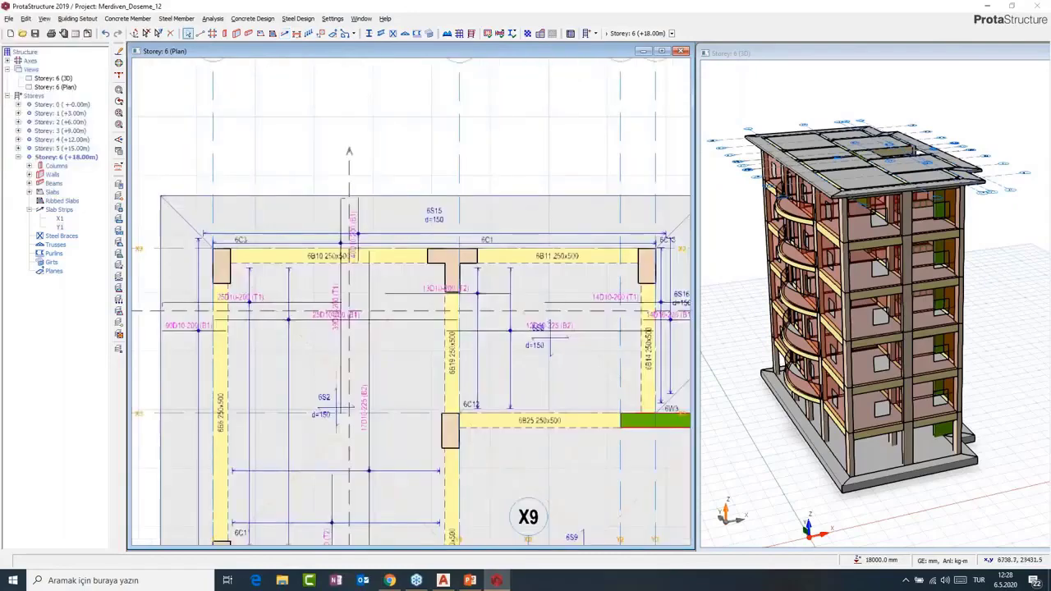
scroll(465, 230, up, 1)
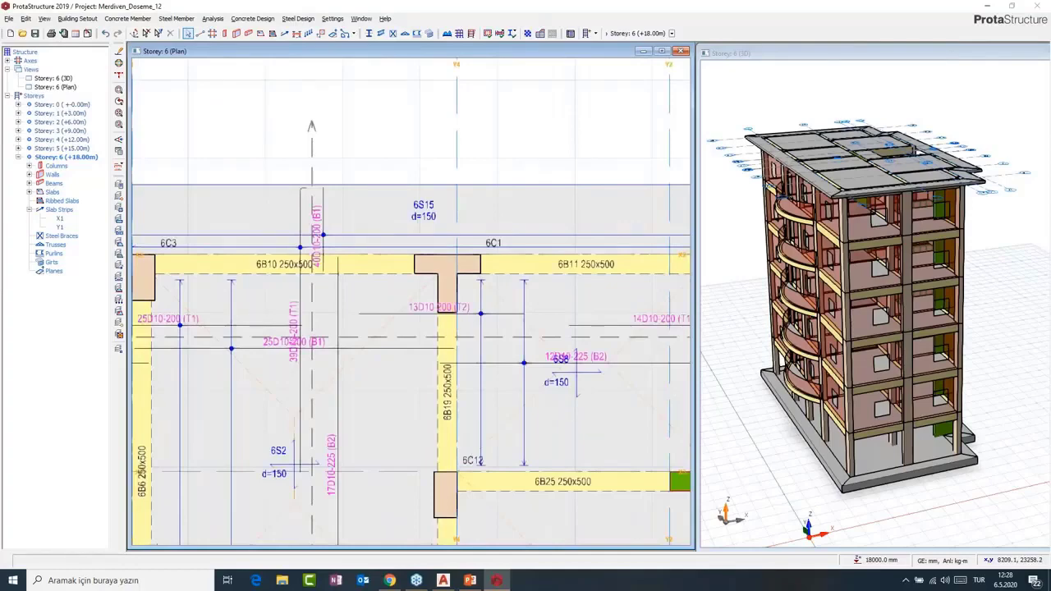
scroll(384, 215, down, 2)
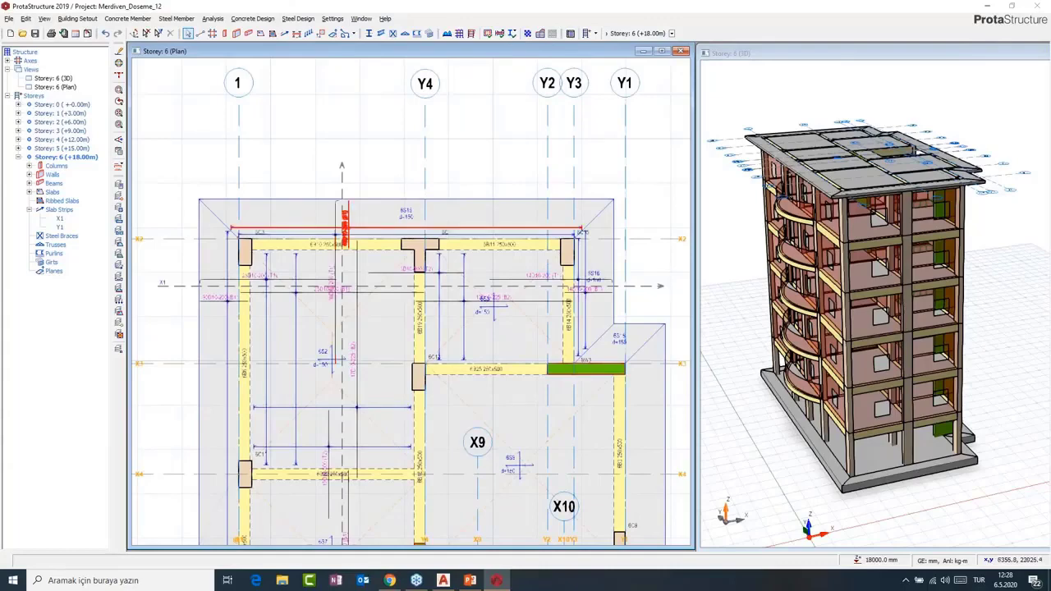
scroll(335, 222, up, 1)
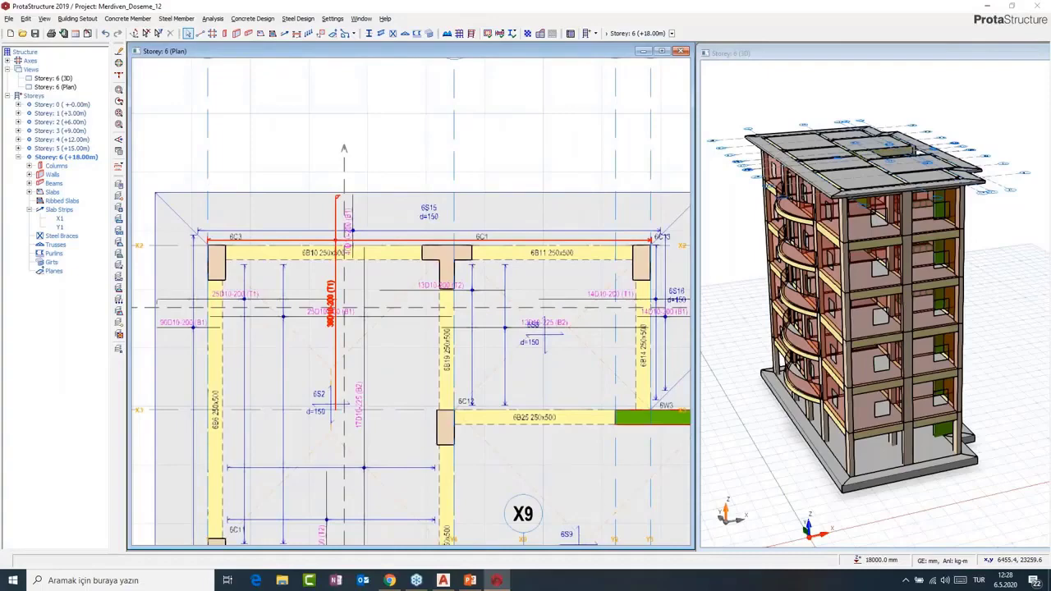
middle_drag(388, 211, 383, 212)
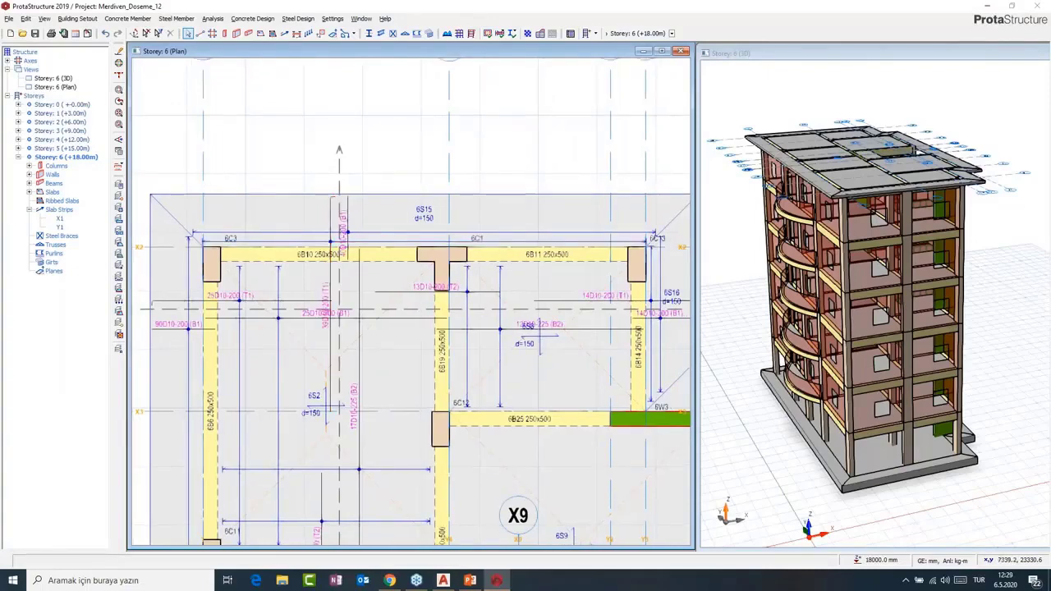
scroll(334, 220, down, 1)
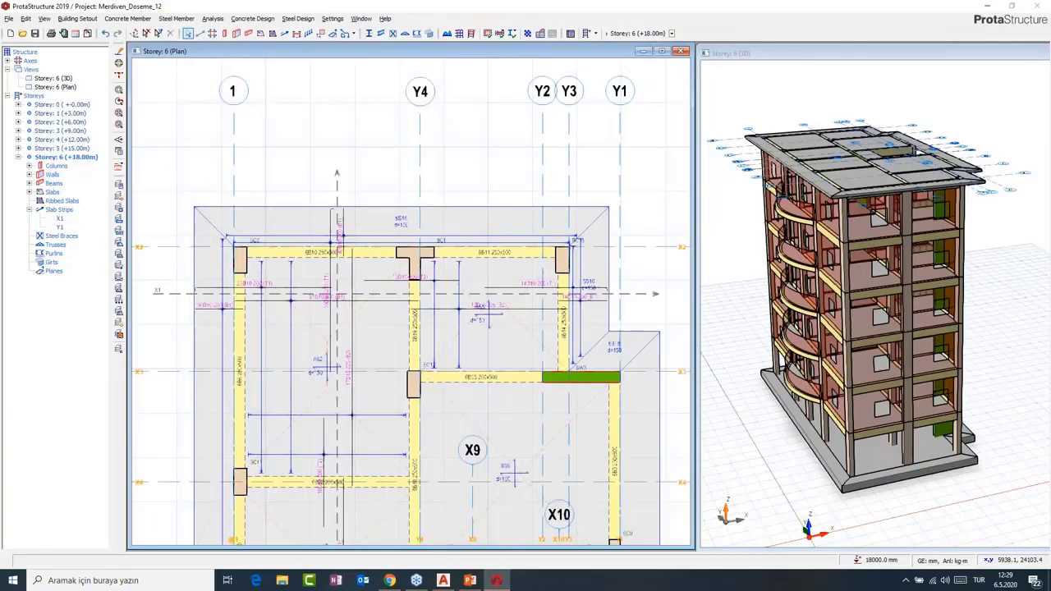
- Insert a horizontal Manual Strip across overhang slab 6S15, with D10 bars at 250 mm spacing for both bottom and top steel
click(285, 34)
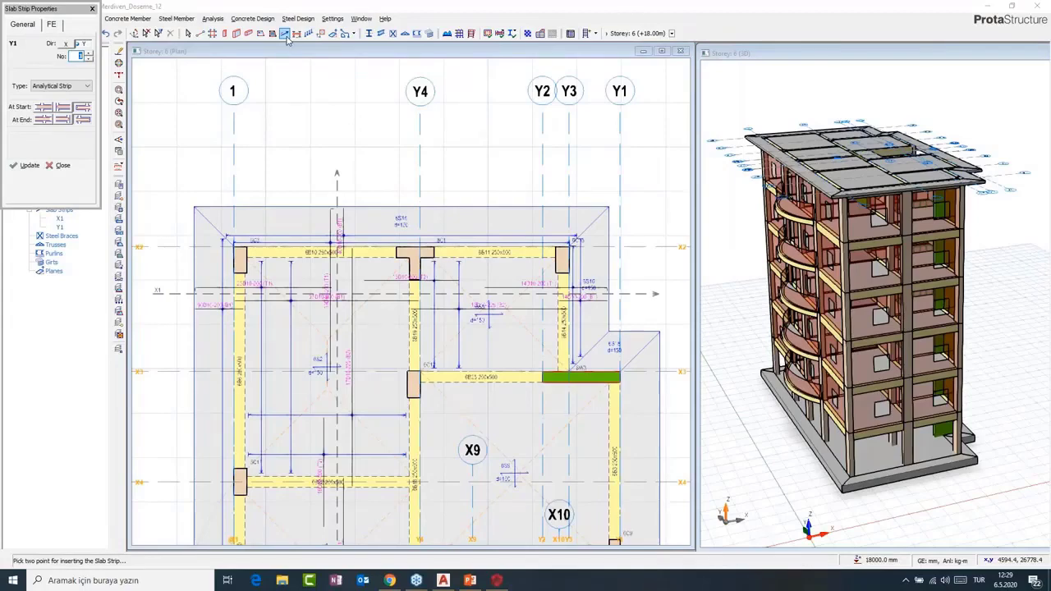
click(284, 34)
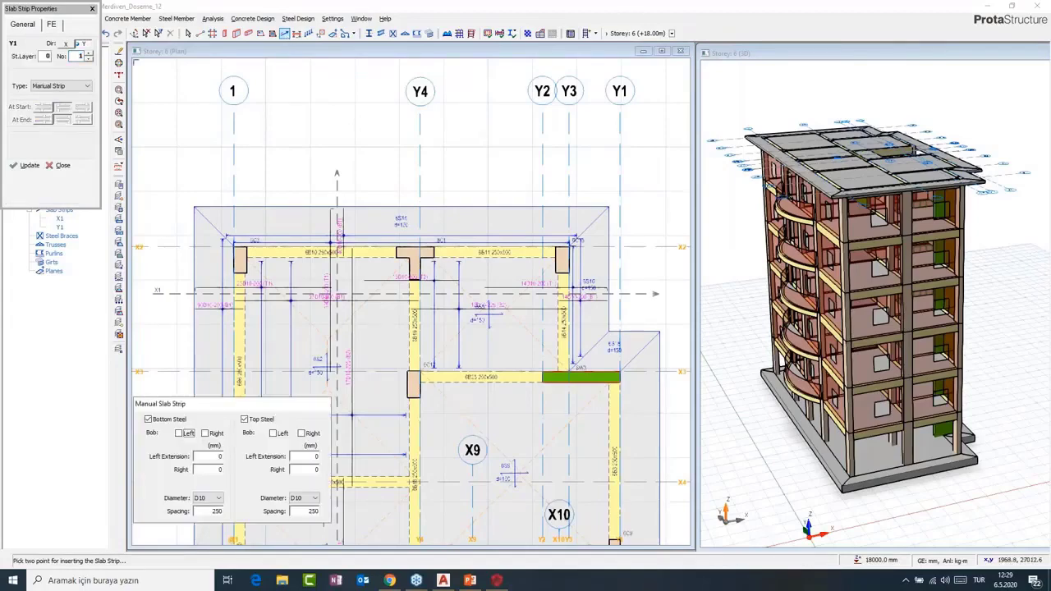
click(217, 499)
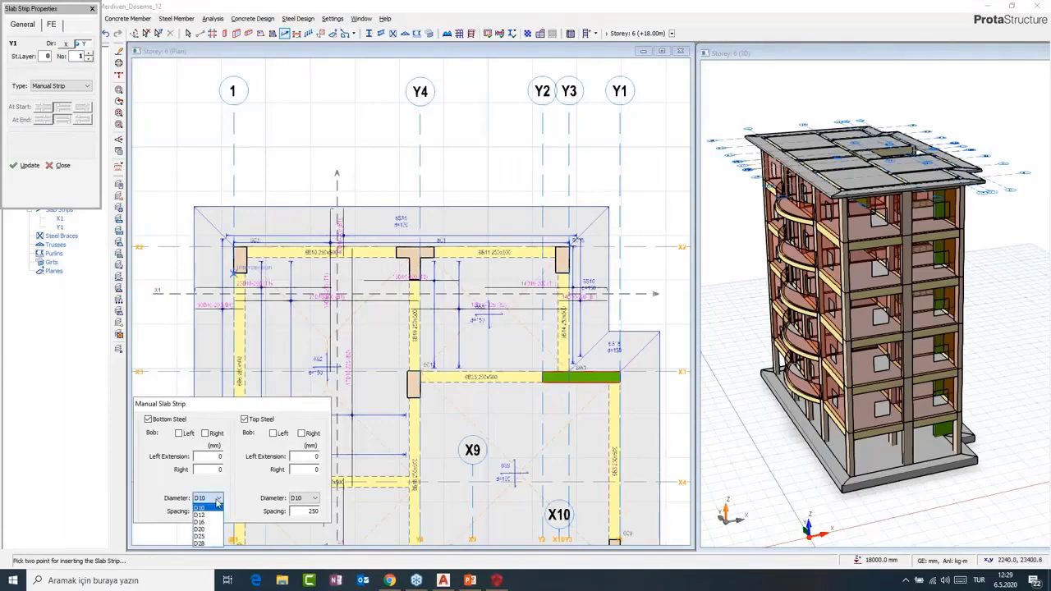
click(212, 507)
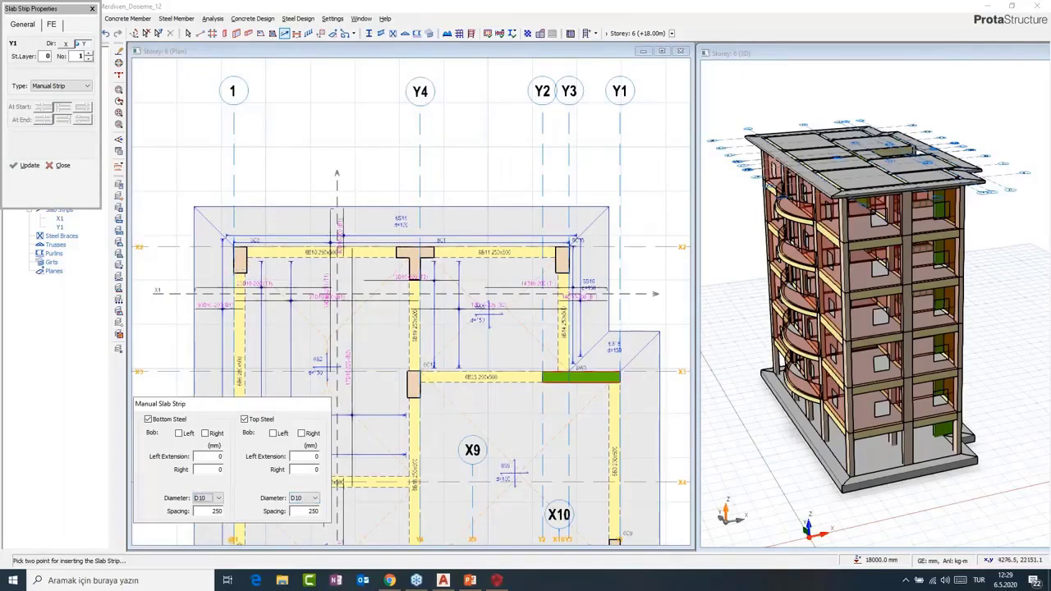
click(180, 223)
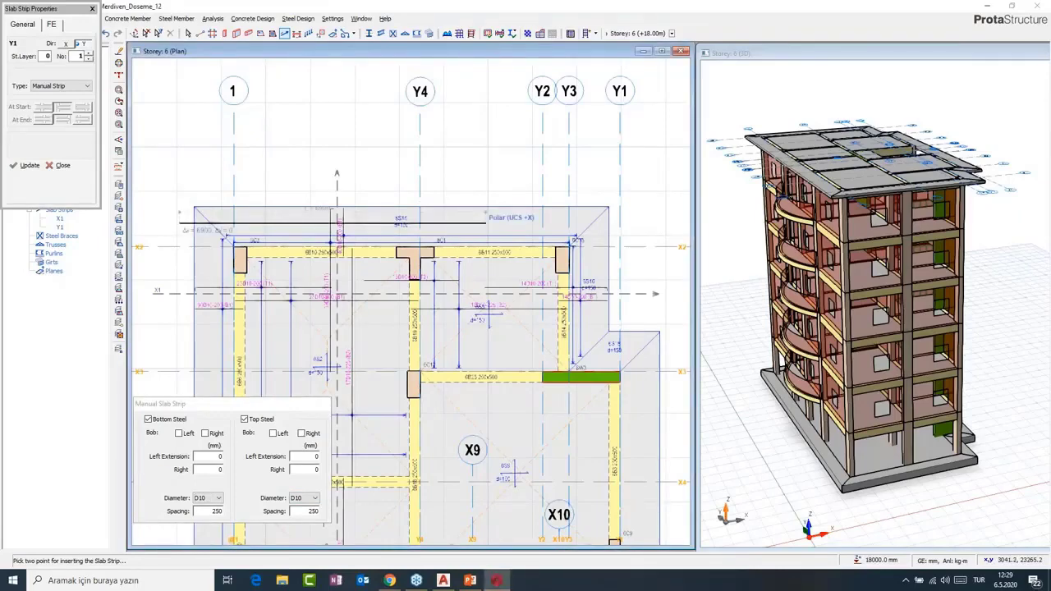
click(626, 222)
- Examine the top and bottom bars the manual strip places in overhang slab 6S15, and end slab strip insertion
scroll(454, 247, up, 5)
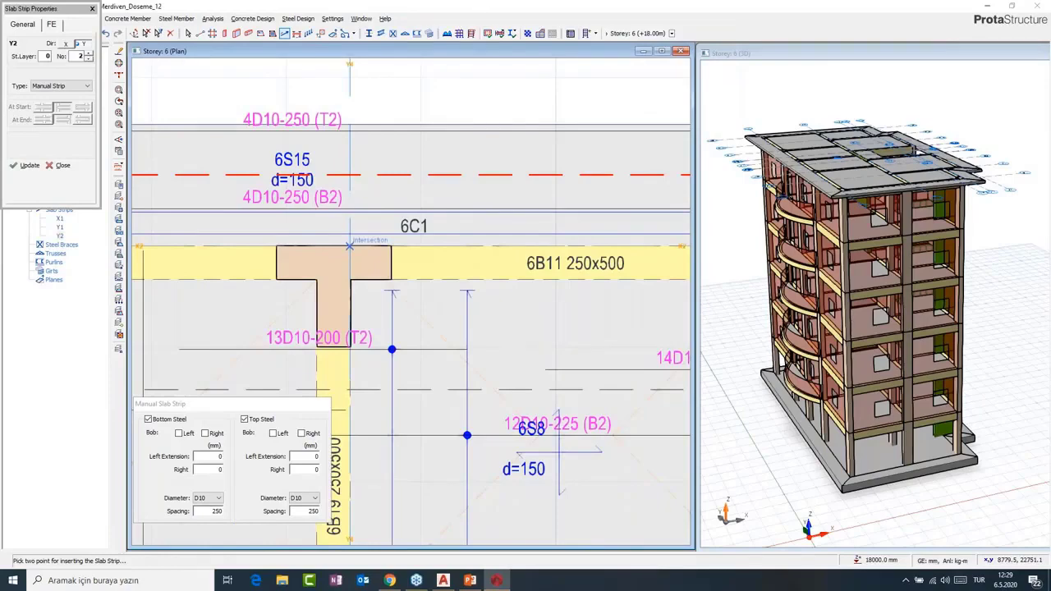
scroll(451, 352, down, 3)
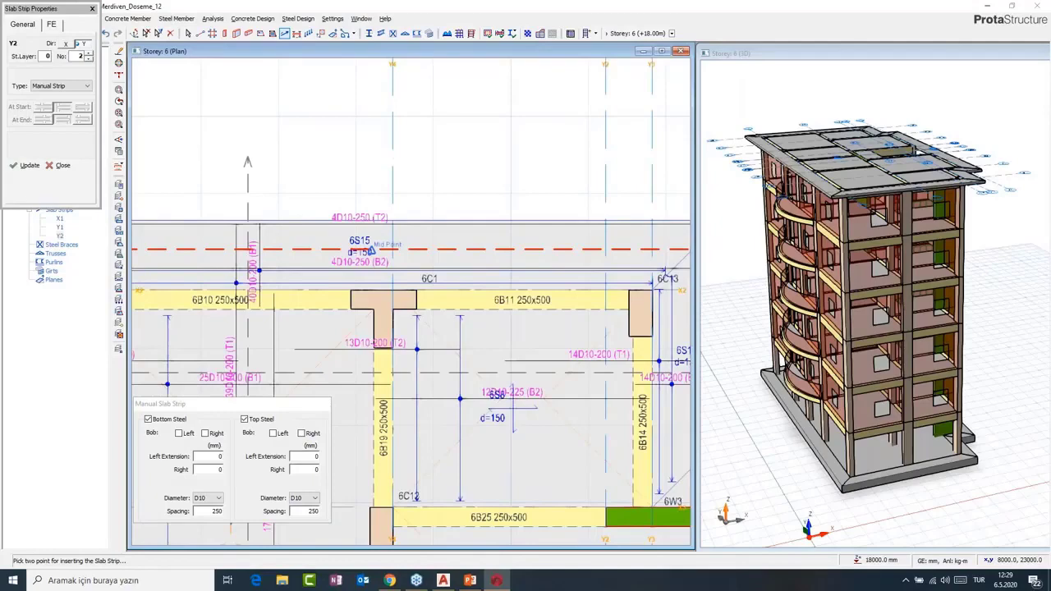
scroll(367, 271, down, 3)
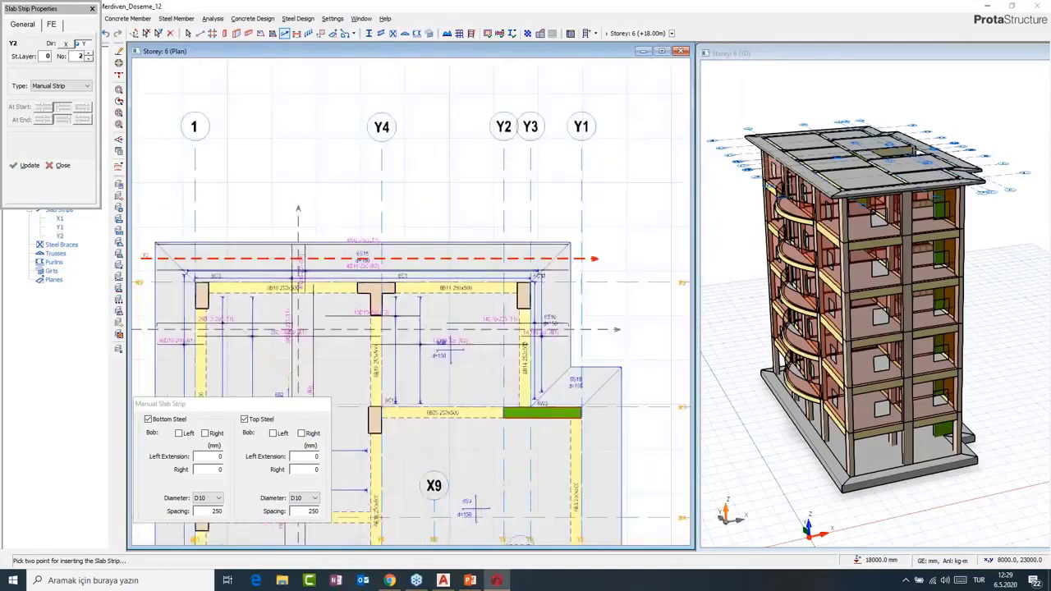
scroll(411, 329, up, 2)
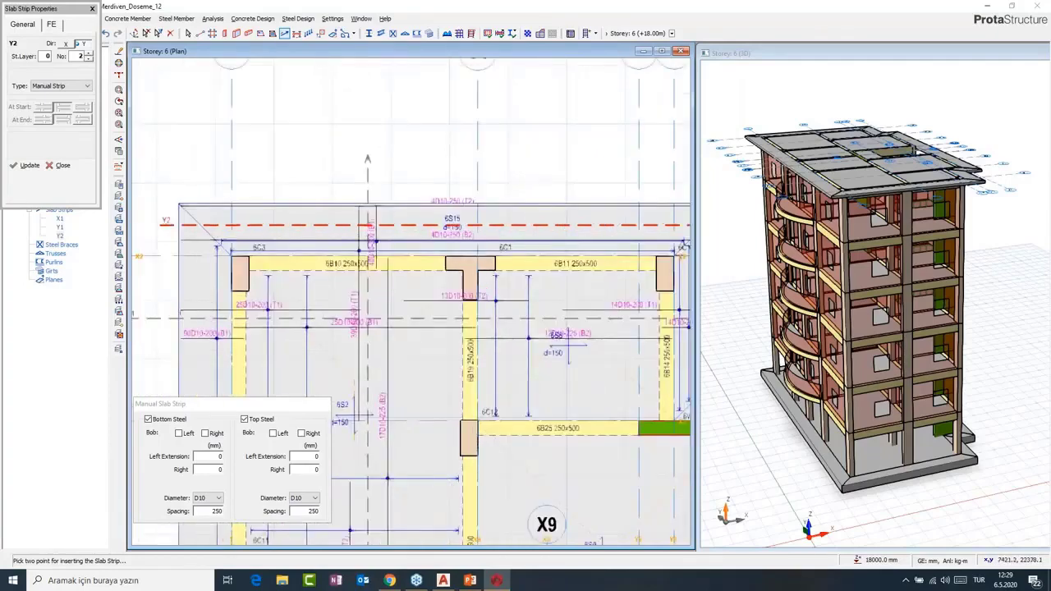
middle_drag(460, 246, 371, 287)
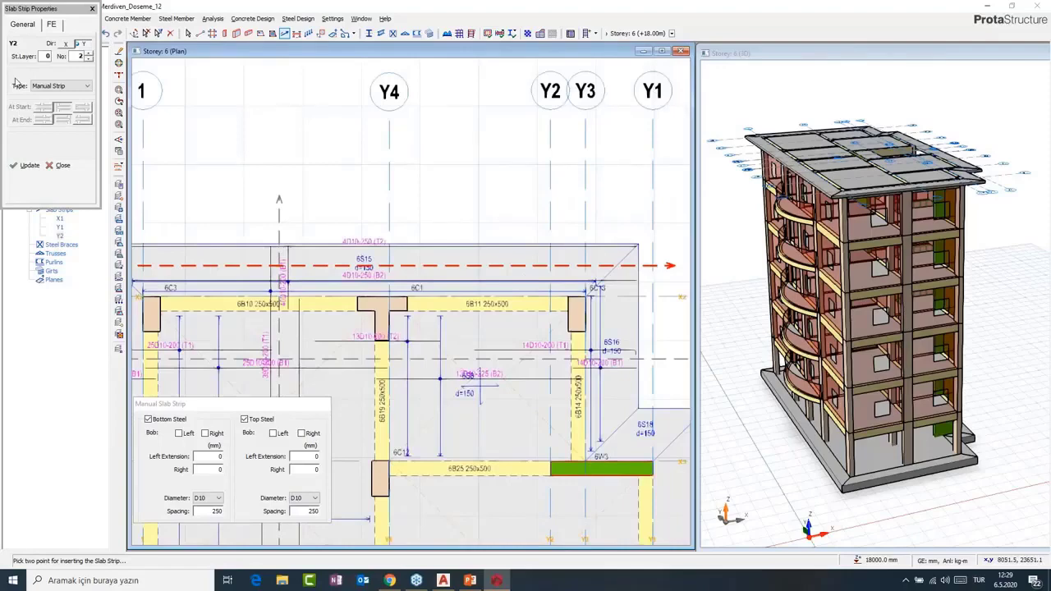
click(93, 9)
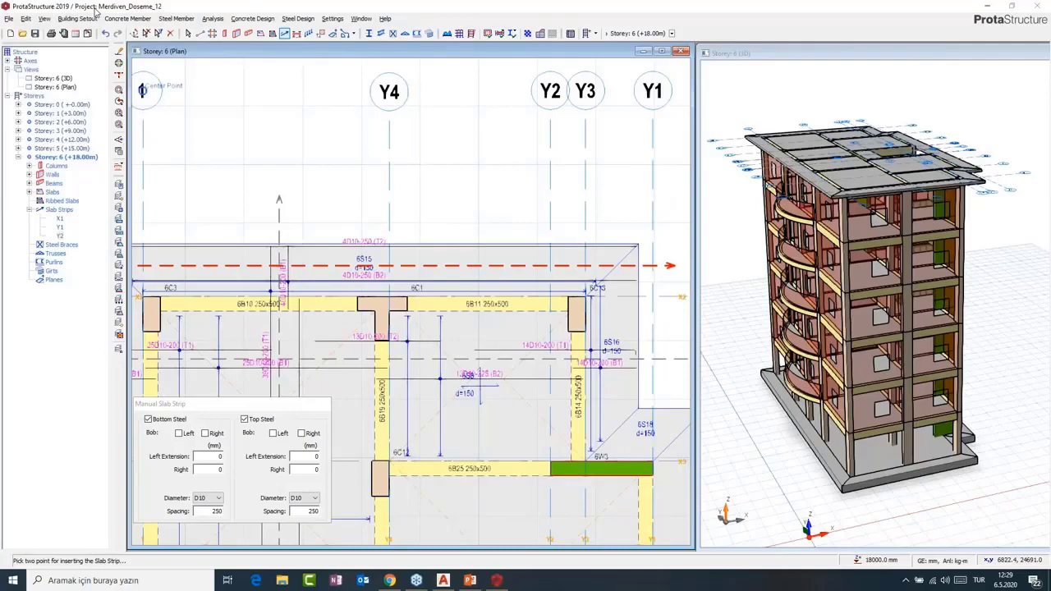
key(Escape)
scroll(356, 244, down, 3)
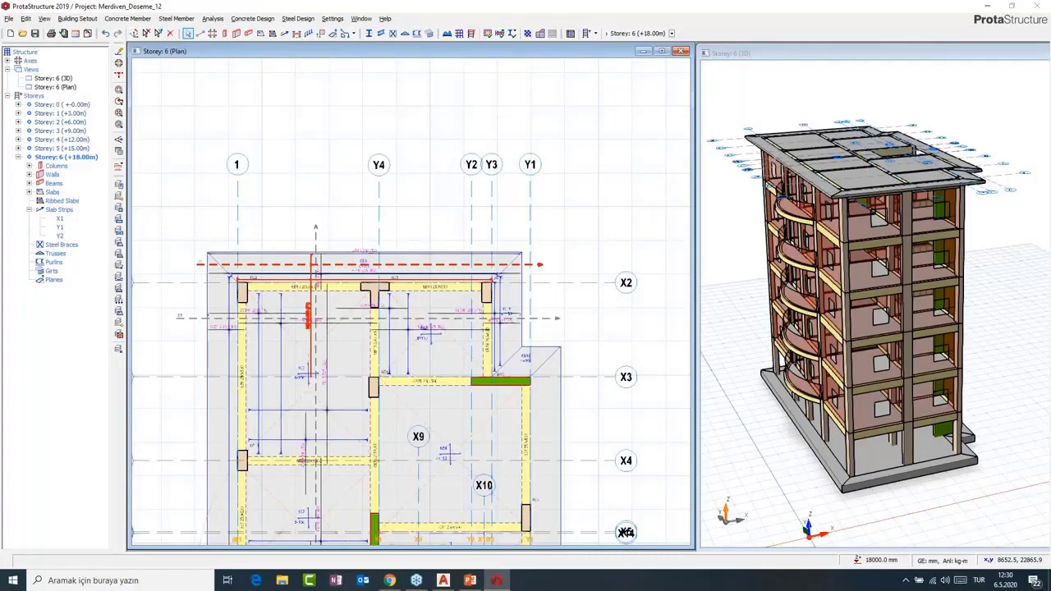
scroll(434, 379, down, 2)
- Switch the plan to Storey 4 (+12.00m) and insert a horizontal FE Strip from wall 4W1 across slab 4S14, with 1000 mm left and right extents
middle_drag(435, 379, 419, 261)
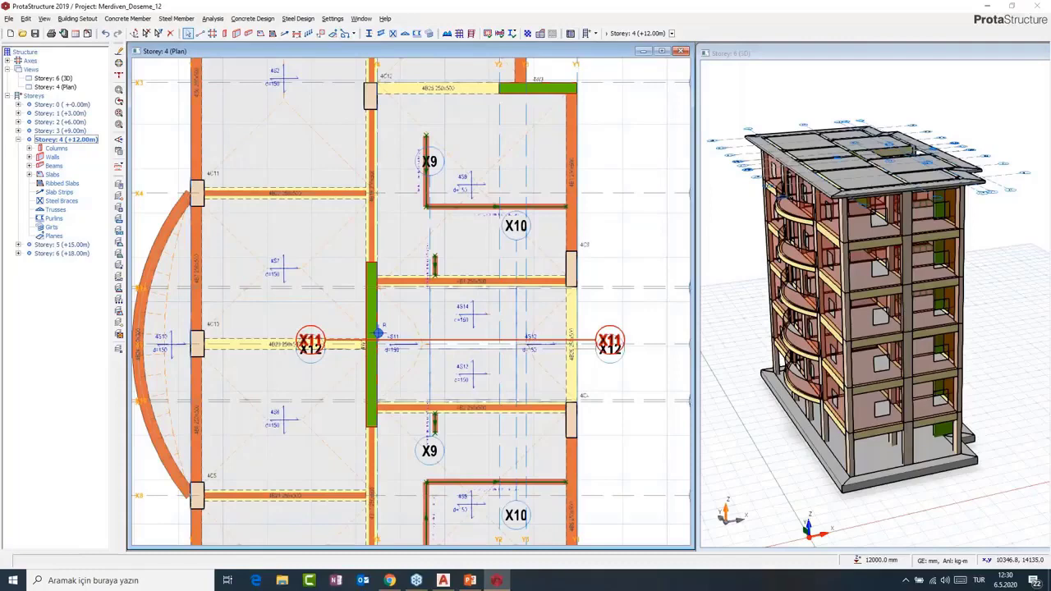
scroll(521, 405, up, 3)
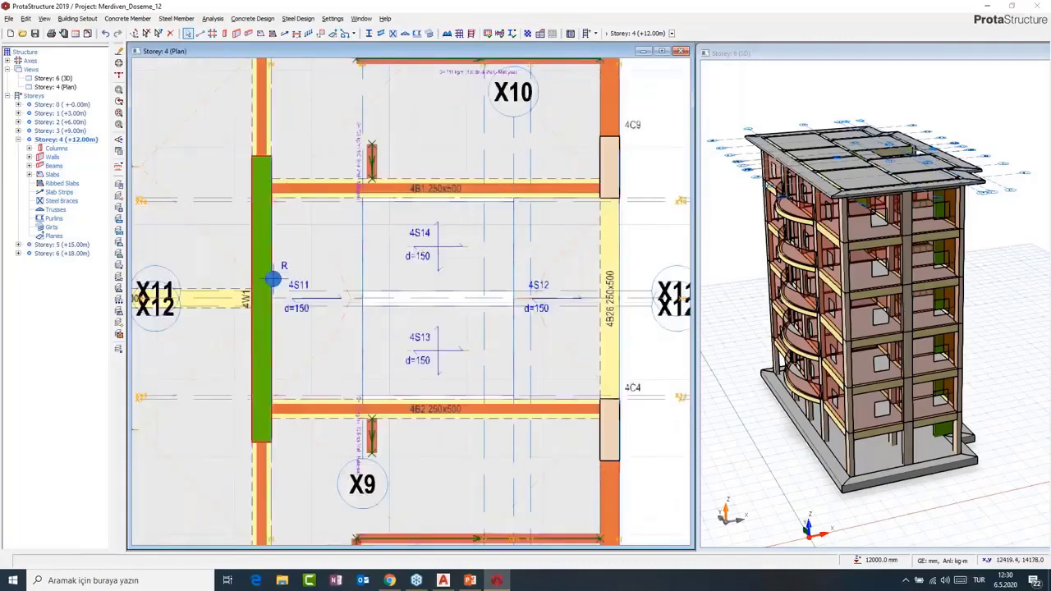
click(287, 35)
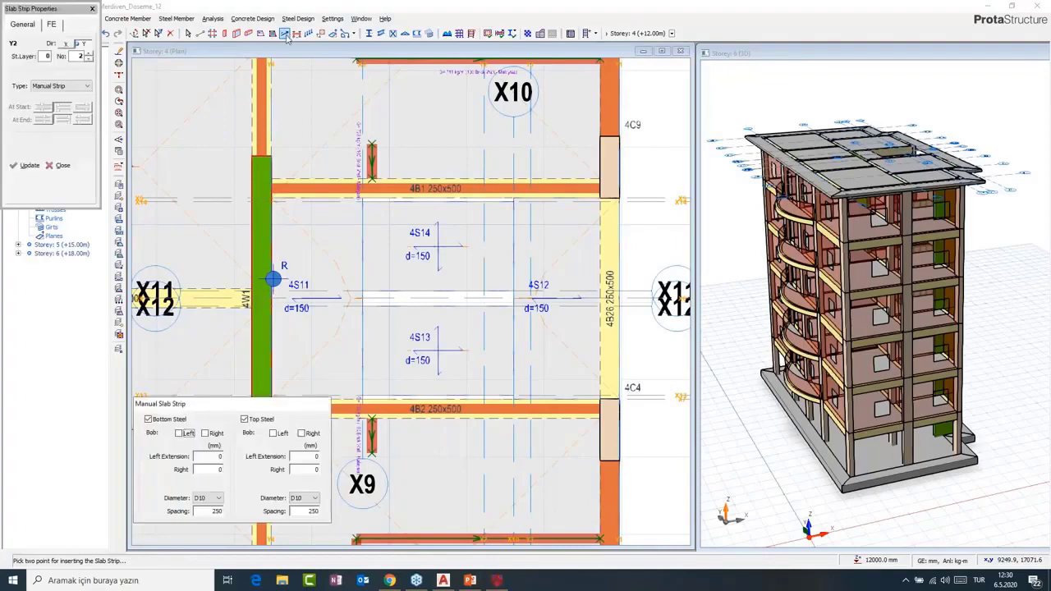
click(62, 85)
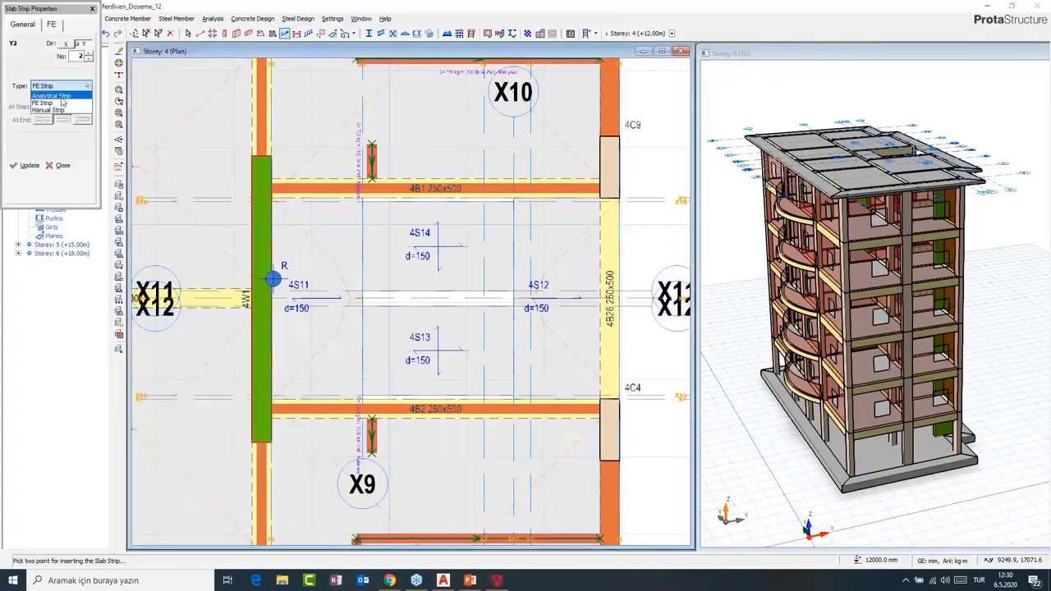
click(45, 100)
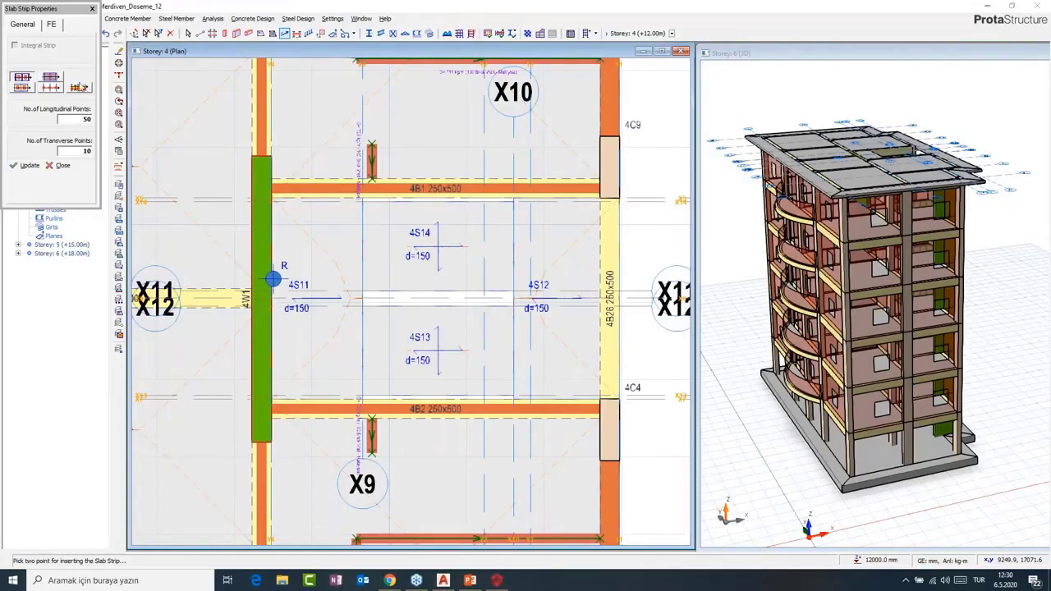
click(81, 89)
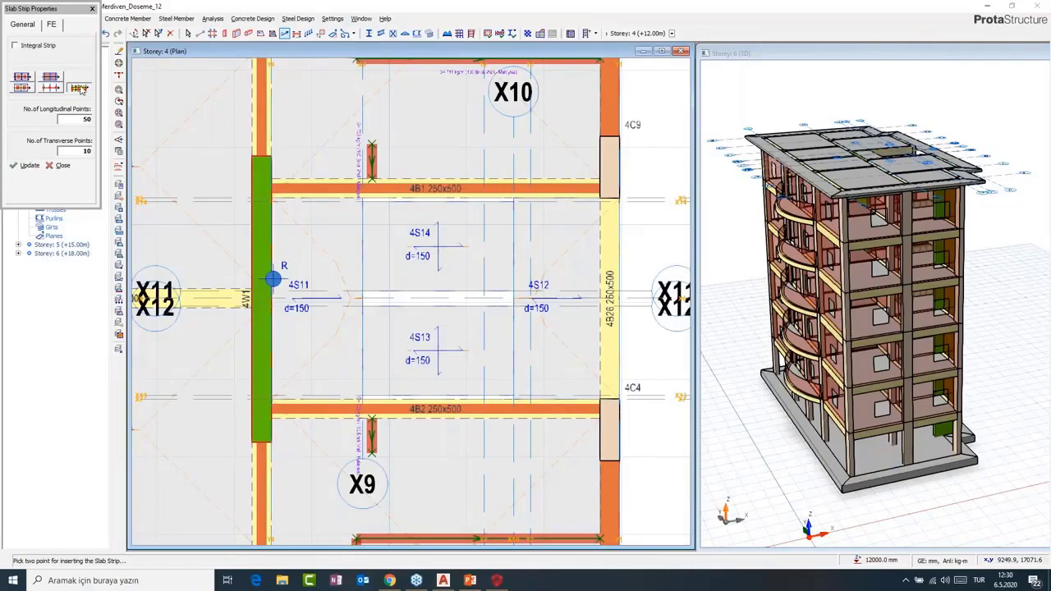
click(23, 25)
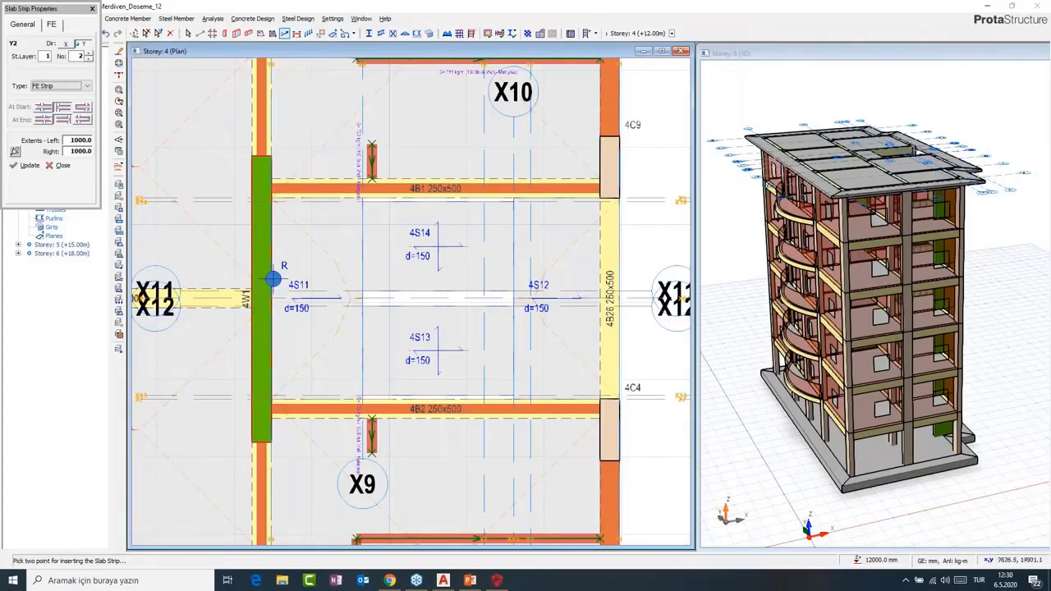
click(233, 244)
click(644, 243)
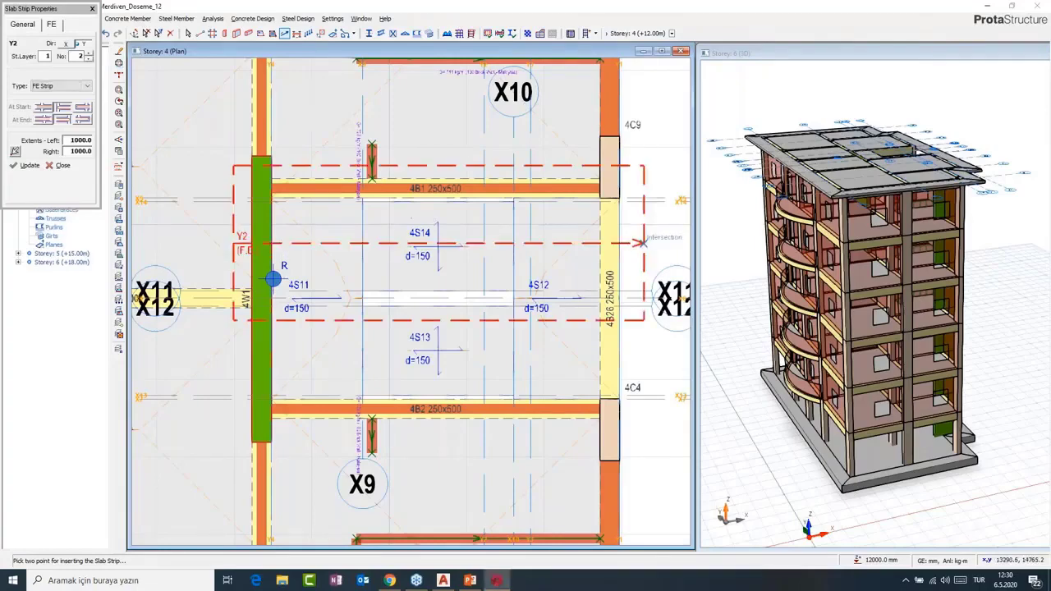
- Fit FE strip Y2 to the width of slab 4S14 with a left extent of 531.5 mm and a right extent of 618.5 mm
click(14, 152)
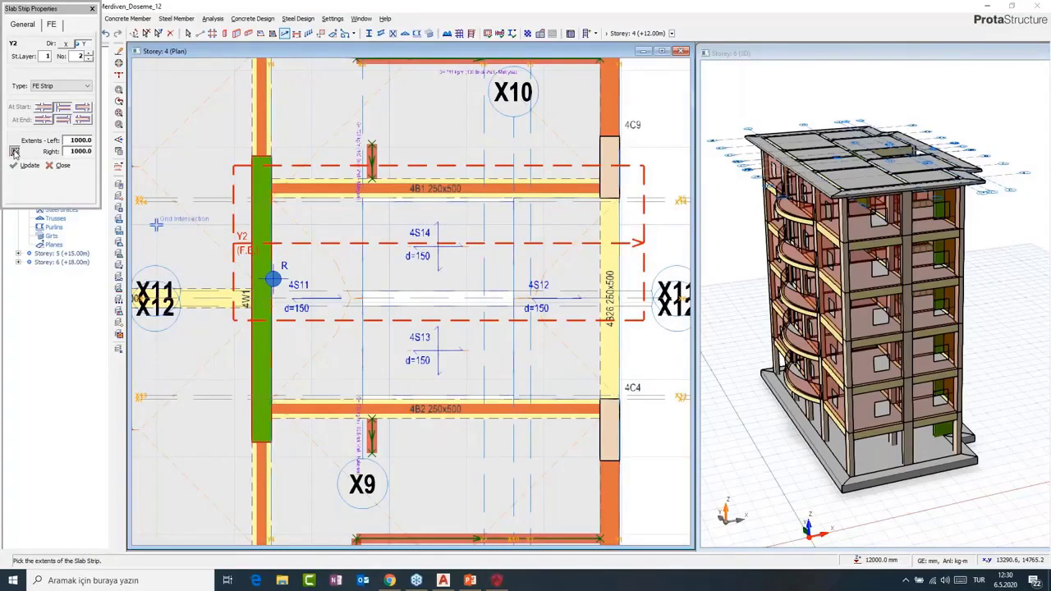
scroll(600, 195, up, 2)
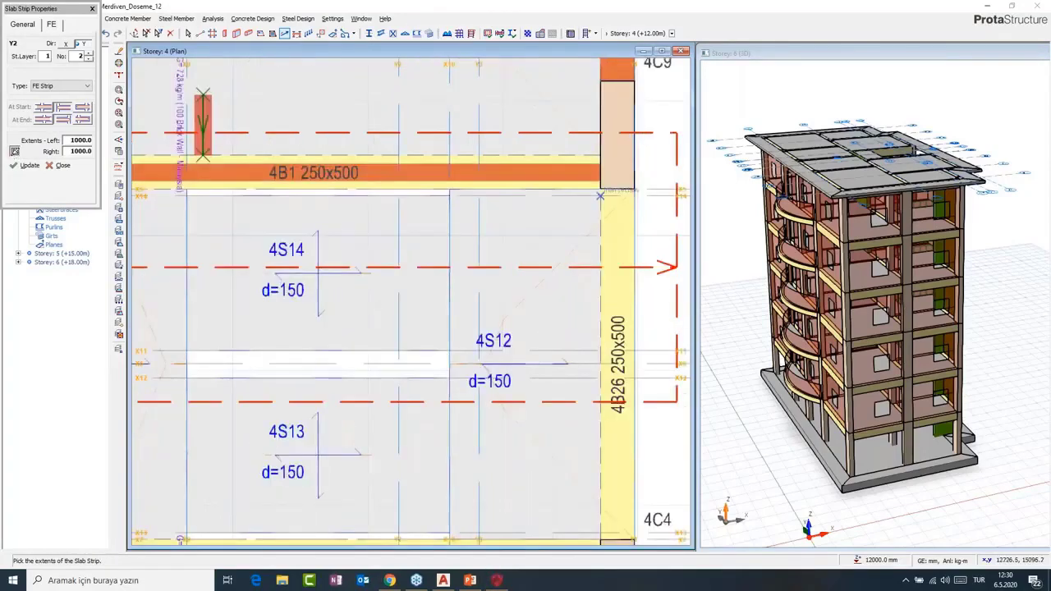
click(601, 195)
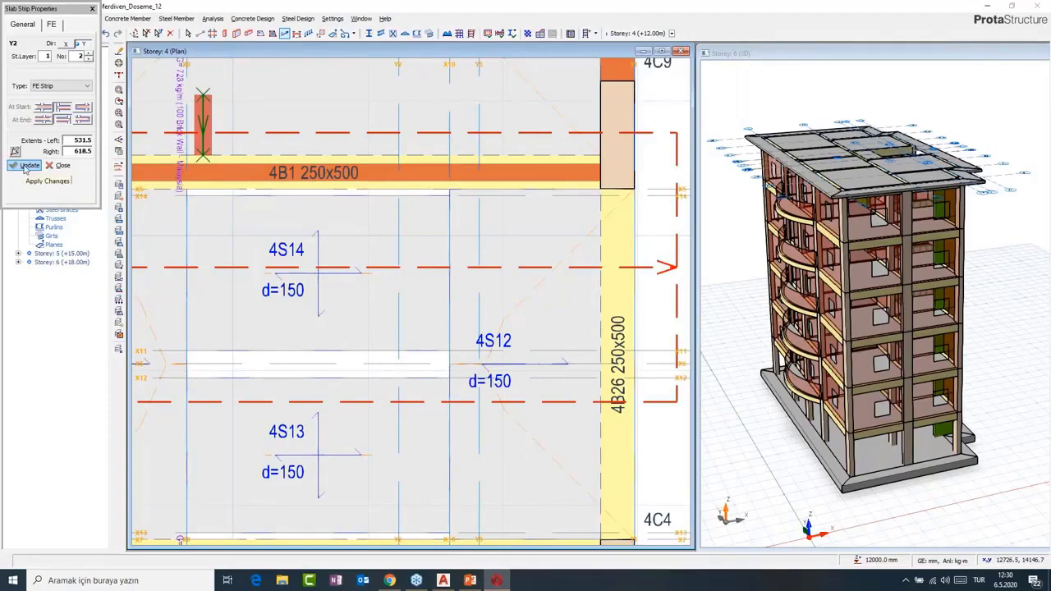
click(25, 167)
scroll(299, 289, down, 3)
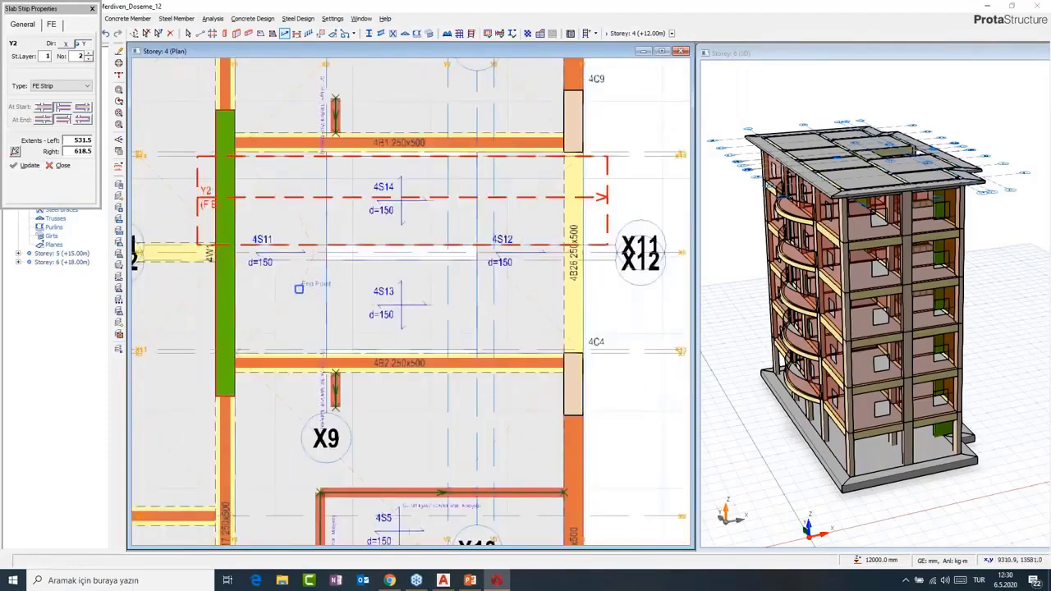
- Insert horizontal FE strip Y3 across slab 4S13 past beam 4B26, with a left extent of 365.6 mm and a right extent of 784.4 mm
click(299, 289)
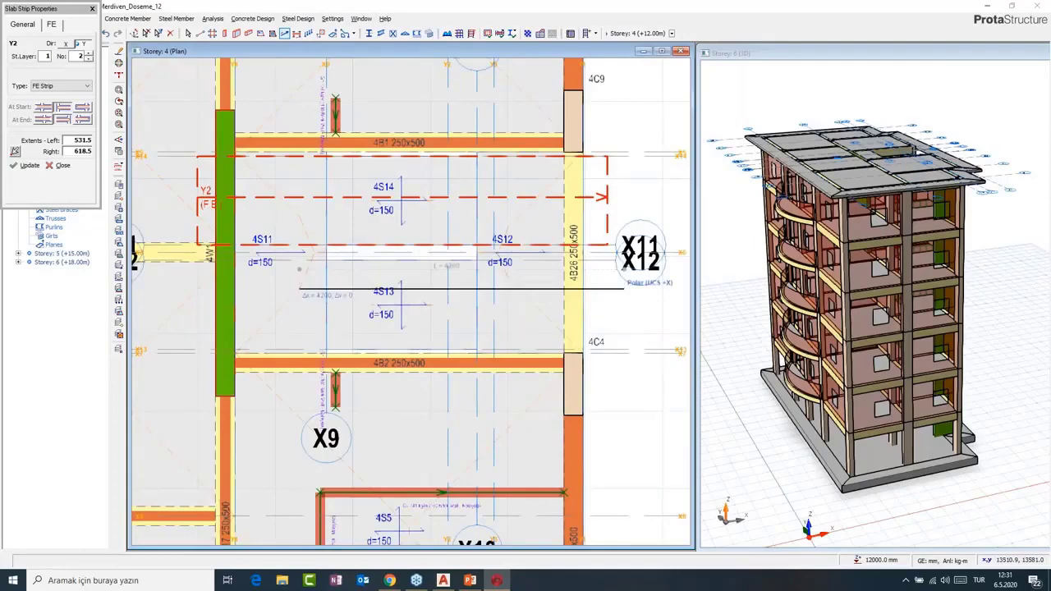
click(624, 288)
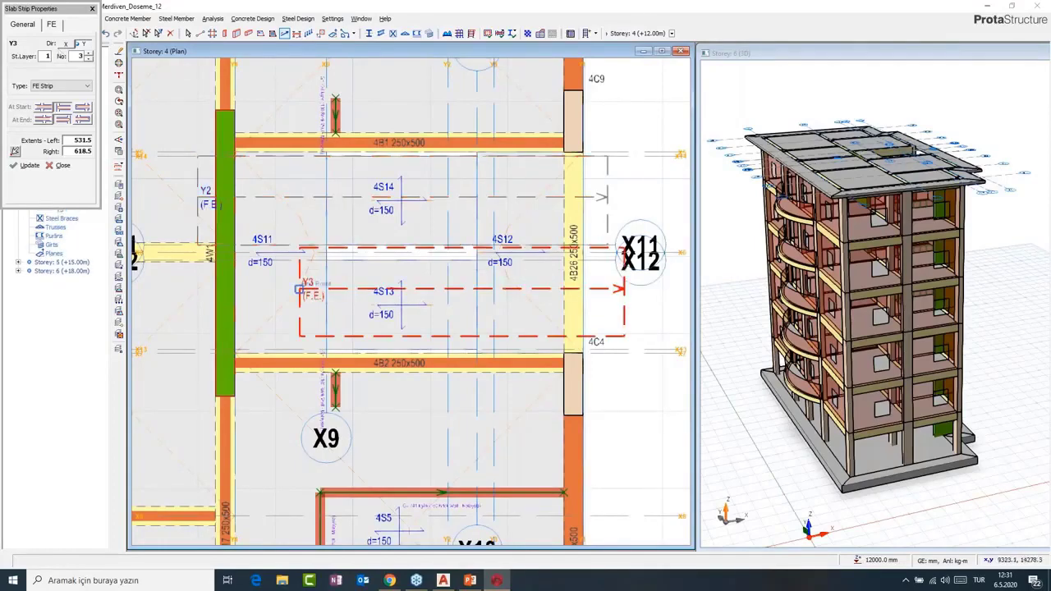
scroll(299, 289, up, 3)
click(14, 151)
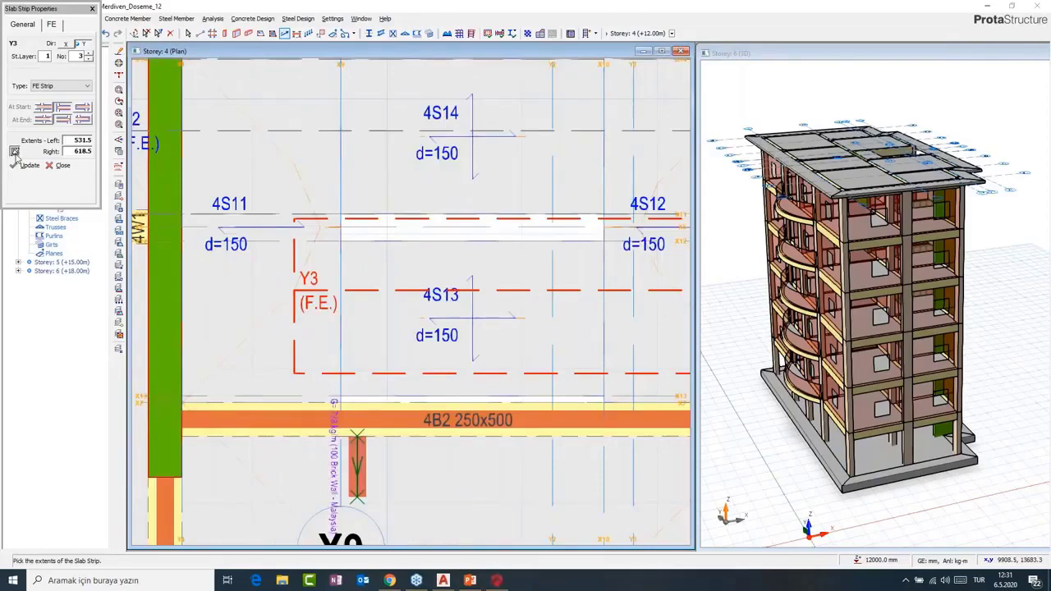
scroll(362, 247, up, 1)
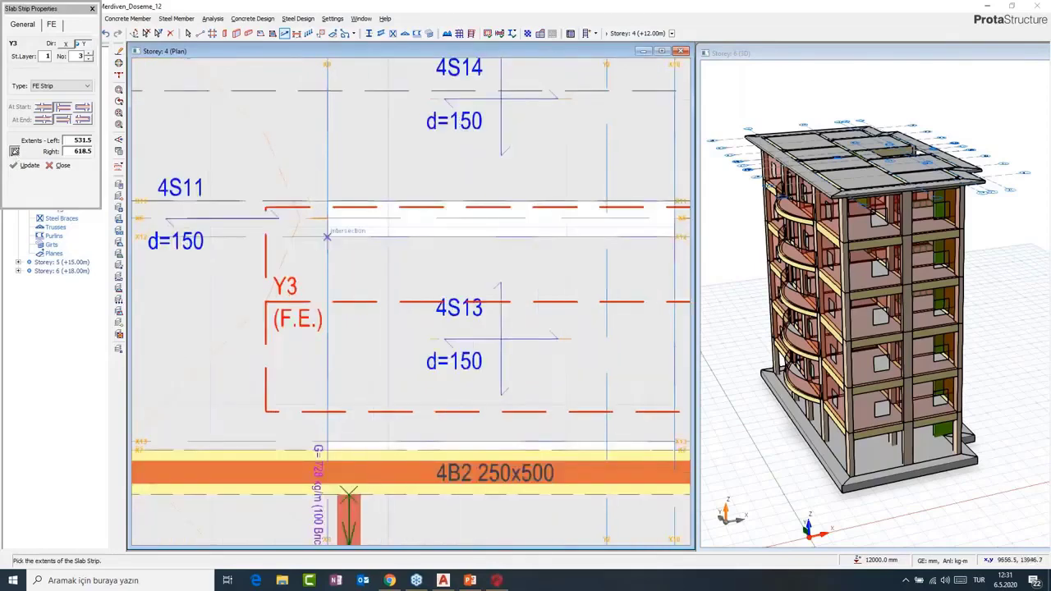
click(327, 237)
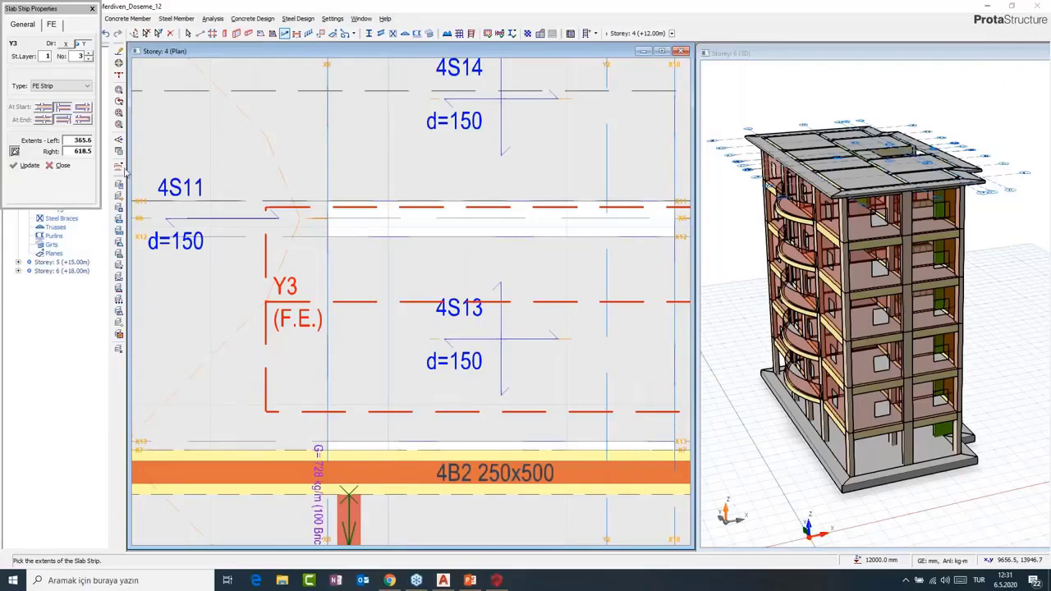
click(27, 166)
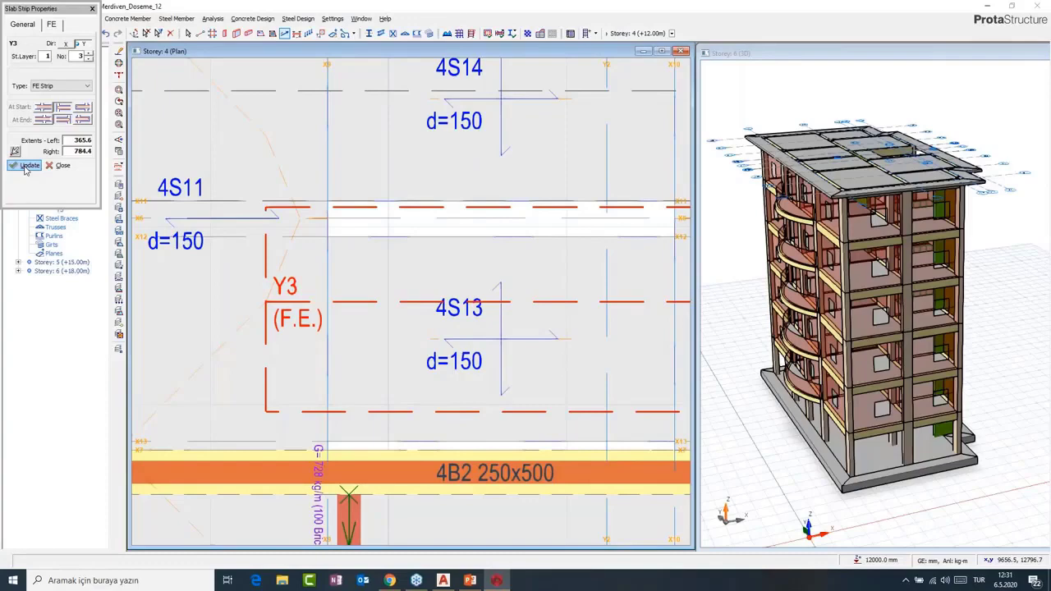
scroll(405, 276, down, 5)
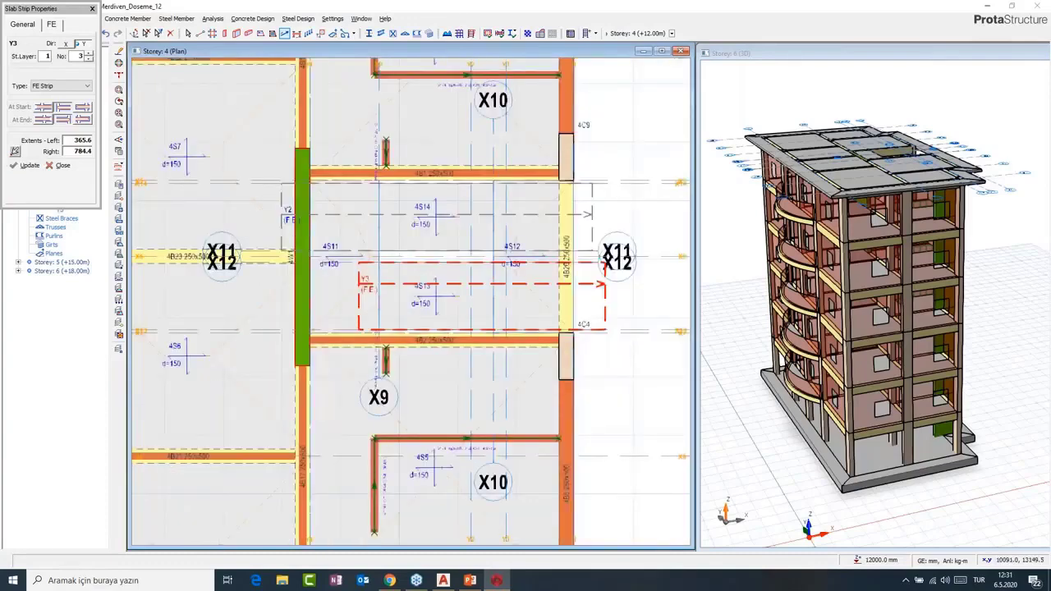
- Insert vertical FE strips across slabs 4S11 and 4S12, each extending past beams 4B1 and 4B2
middle_drag(379, 398, 421, 398)
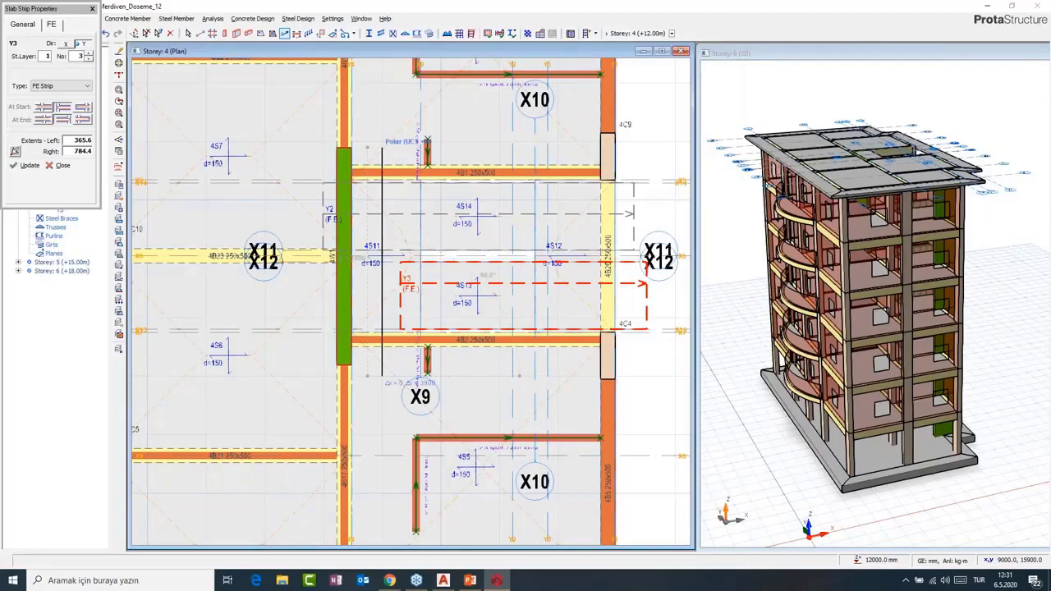
click(382, 143)
middle_drag(568, 367, 493, 373)
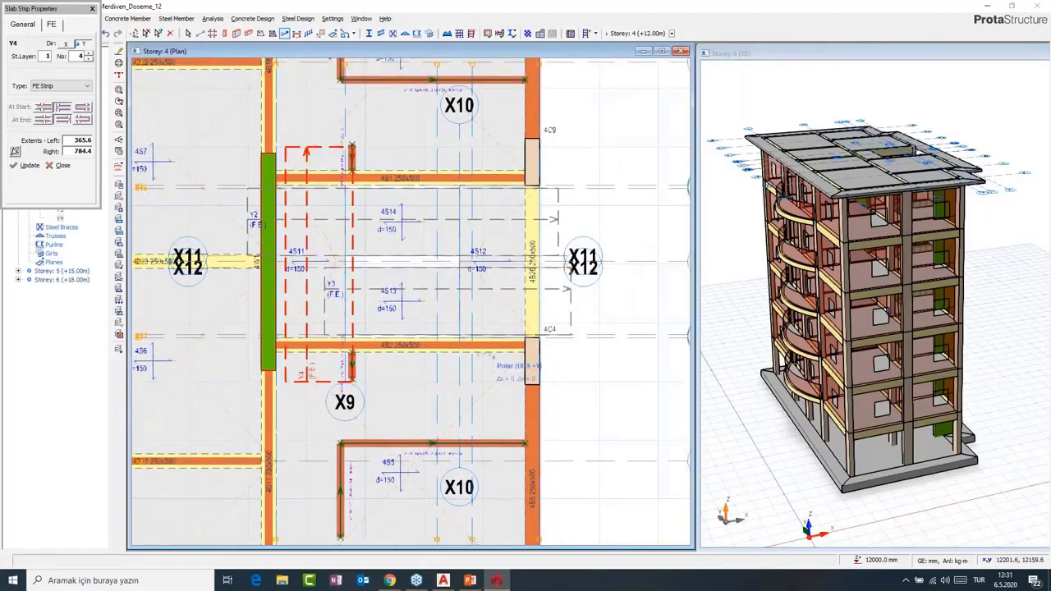
- Fit FE strip Y4 to the width of slab 4S11 with a left extent of 523.5 mm and a right extent of 656.5 mm
scroll(258, 204, up, 5)
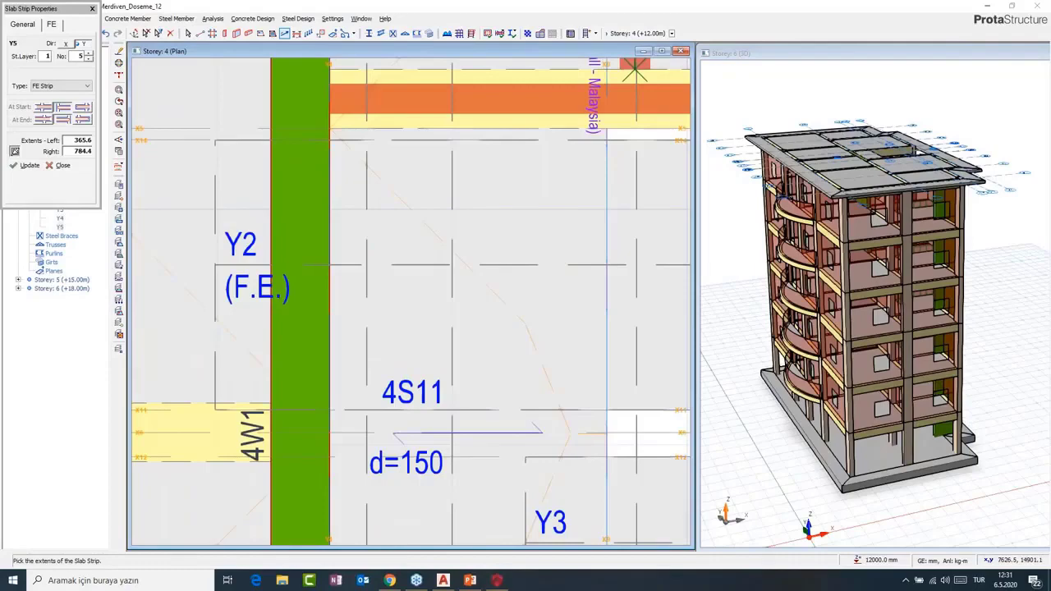
middle_drag(493, 234, 423, 291)
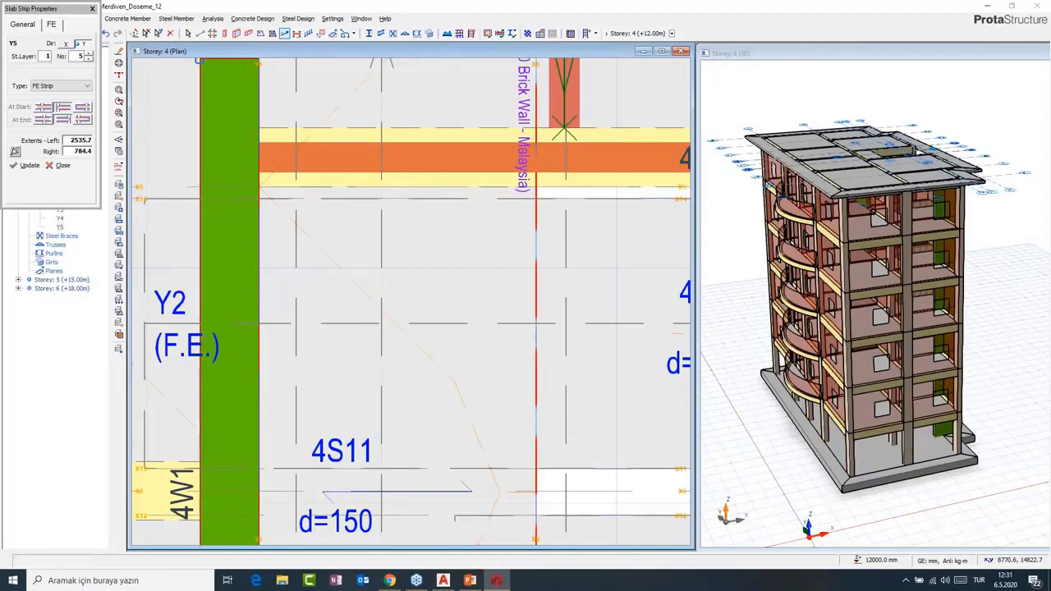
key(Escape)
scroll(537, 382, down, 2)
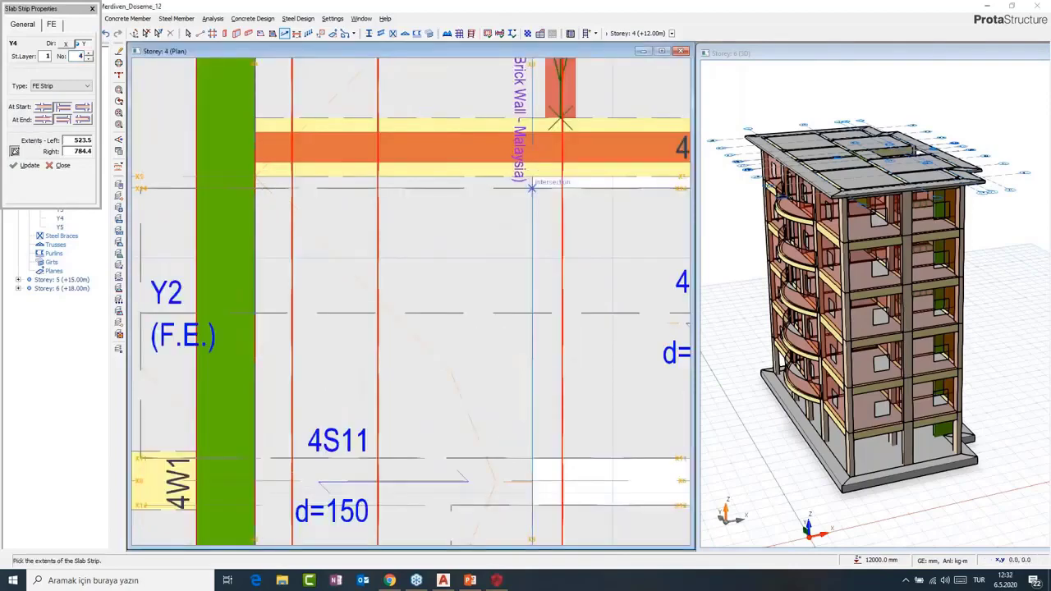
click(532, 188)
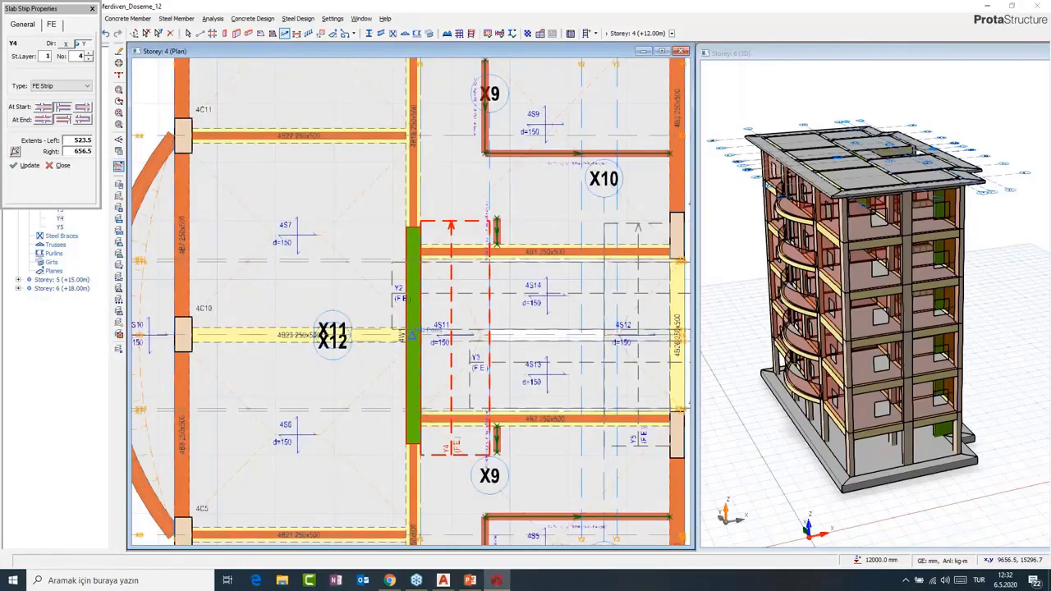
middle_drag(567, 368, 466, 321)
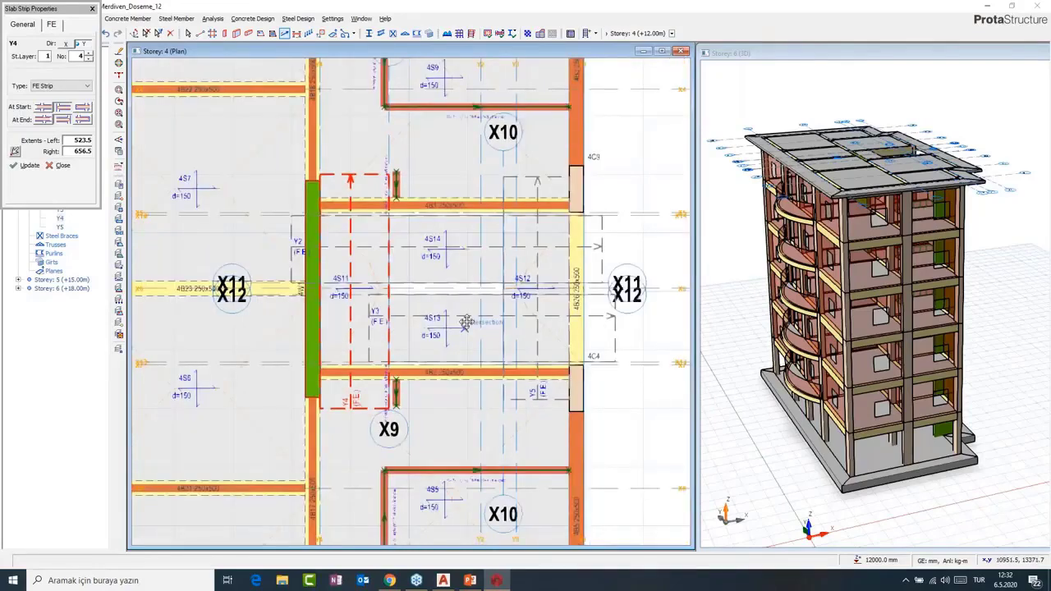
middle_drag(466, 321, 452, 314)
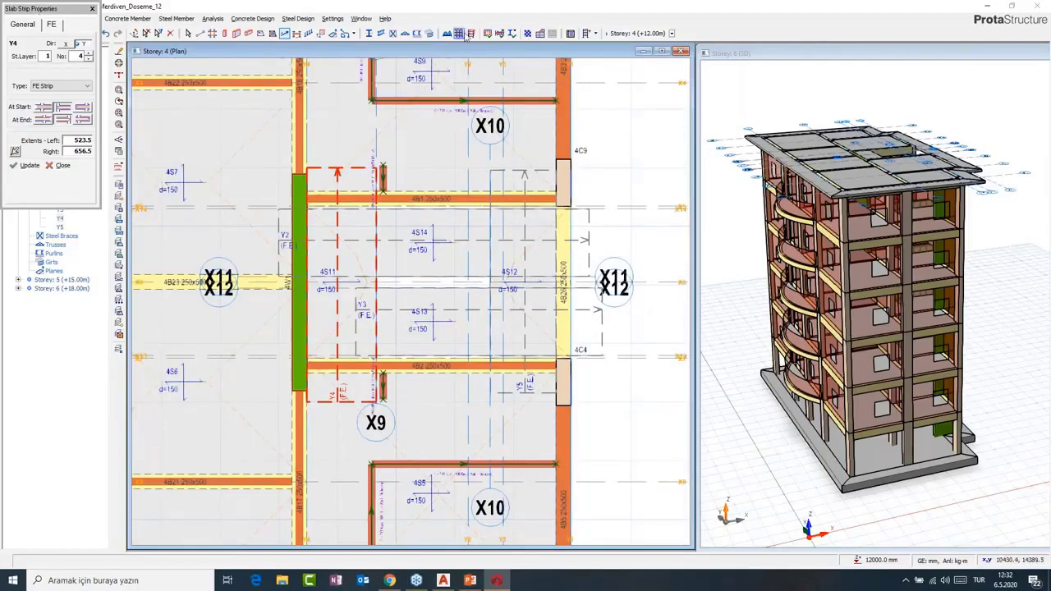
key(Escape)
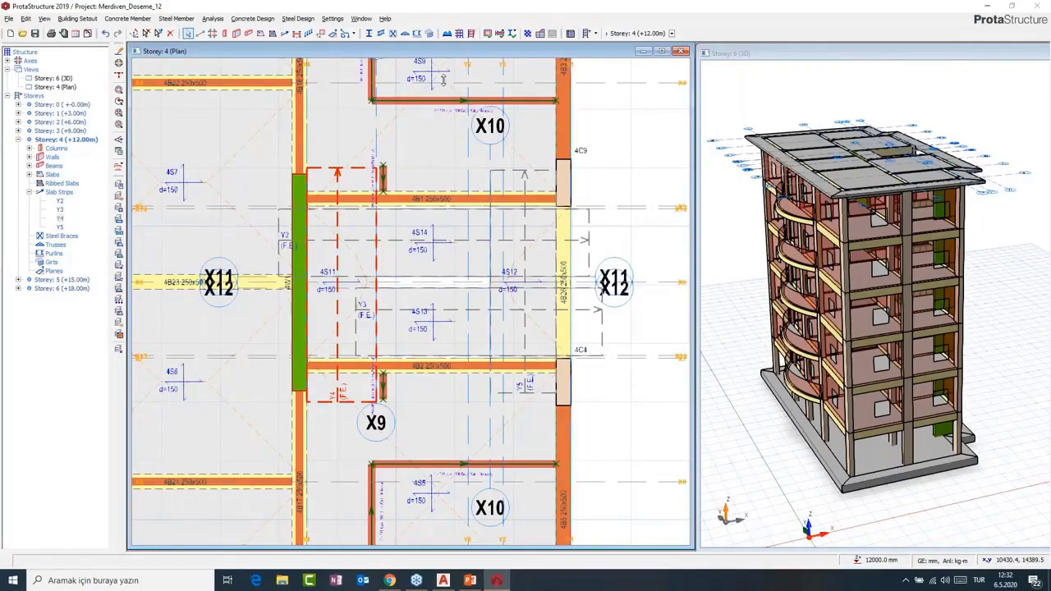
- Review the Building Analysis shear wall and slab model options, including the storeys to be meshed, and the analysis settings
click(459, 162)
click(451, 178)
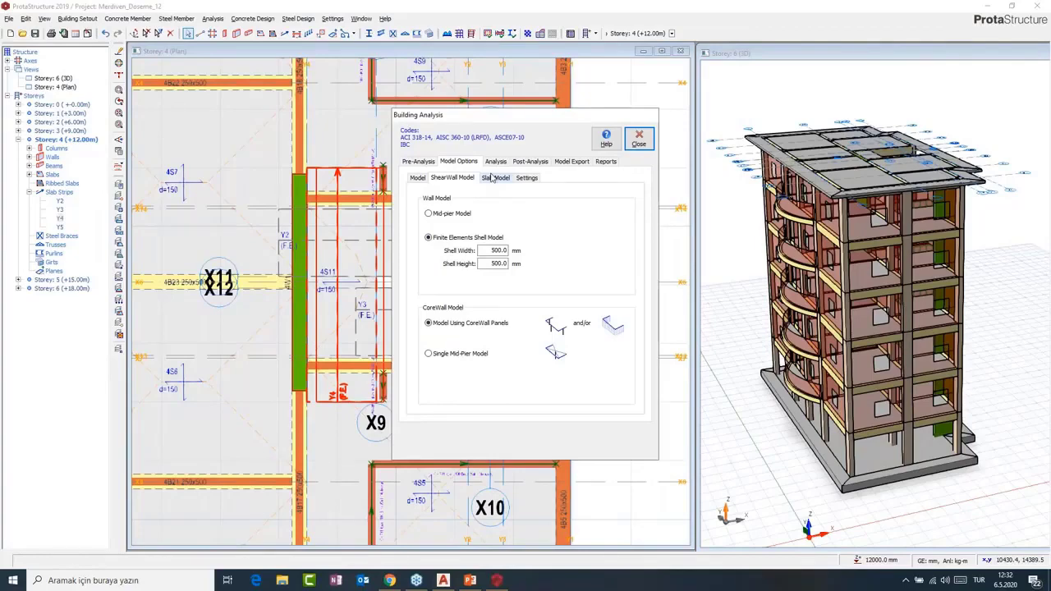
click(493, 178)
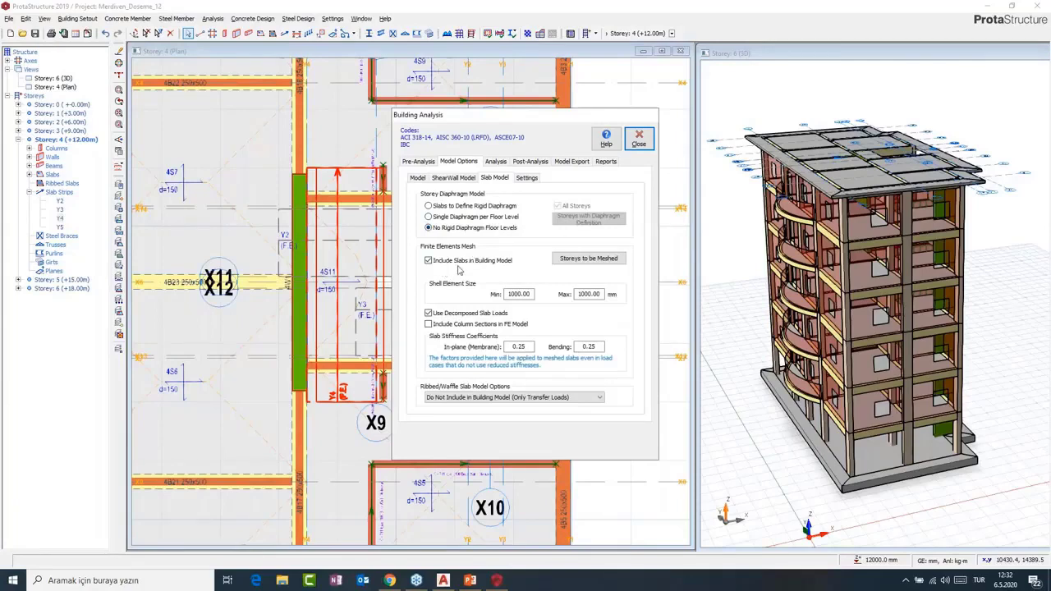
click(600, 259)
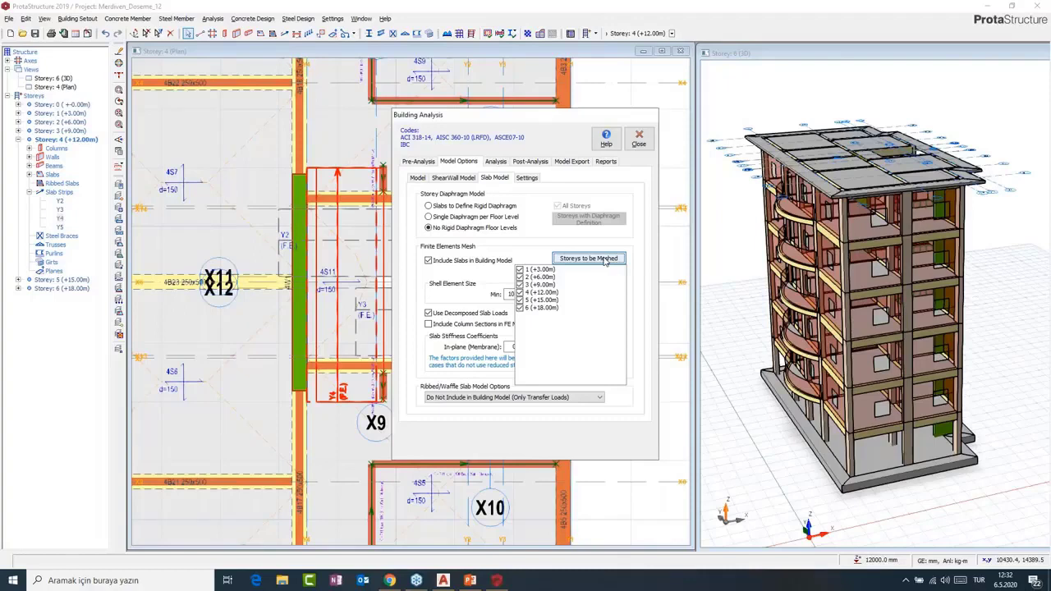
click(605, 261)
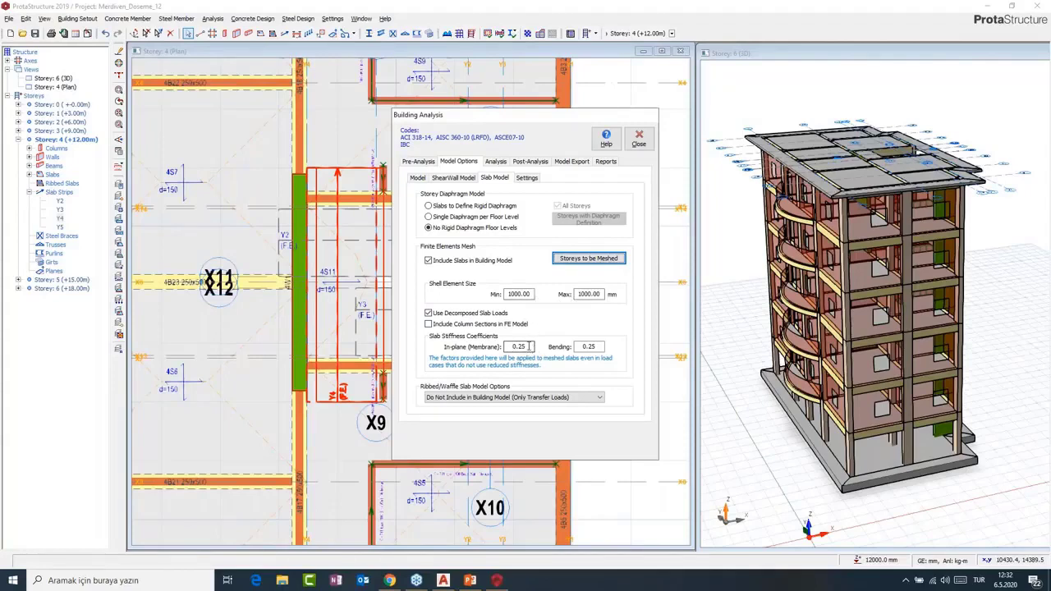
click(496, 162)
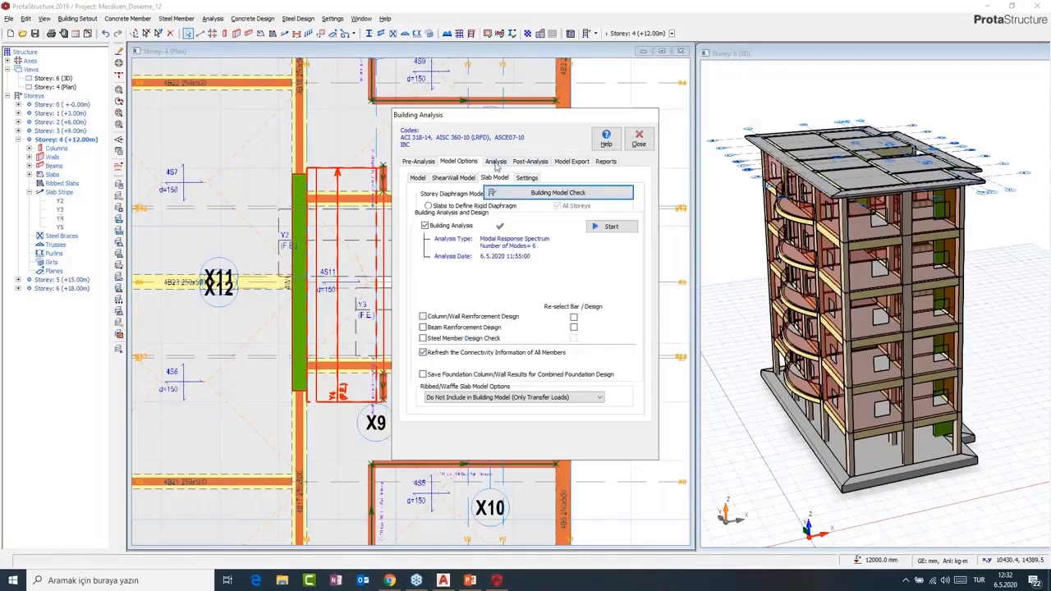
click(462, 164)
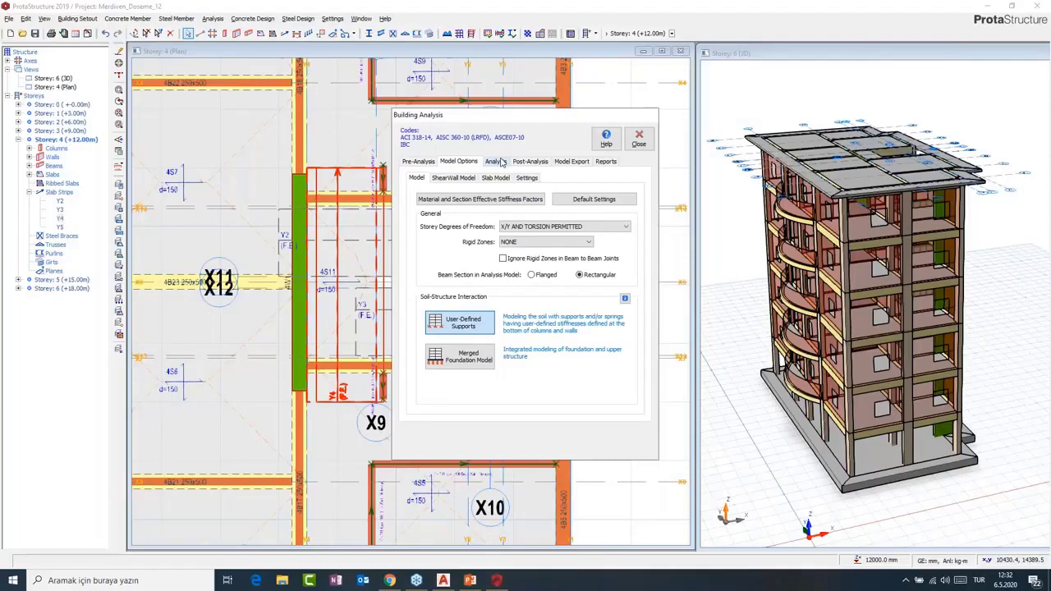
click(498, 161)
- Open the Model and Analysis Results Display for the building in the post processor
click(530, 161)
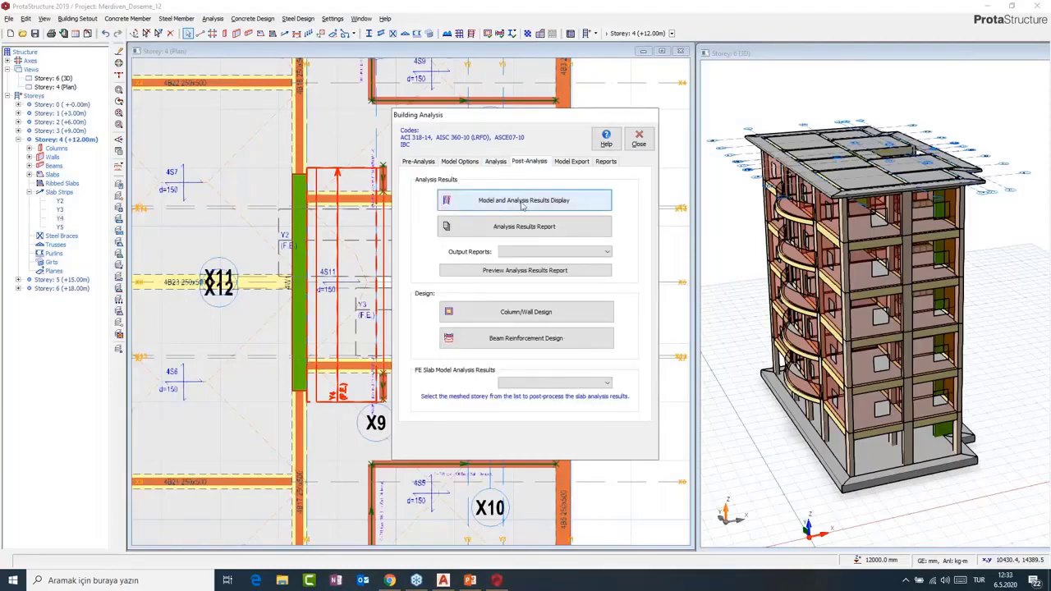
click(522, 205)
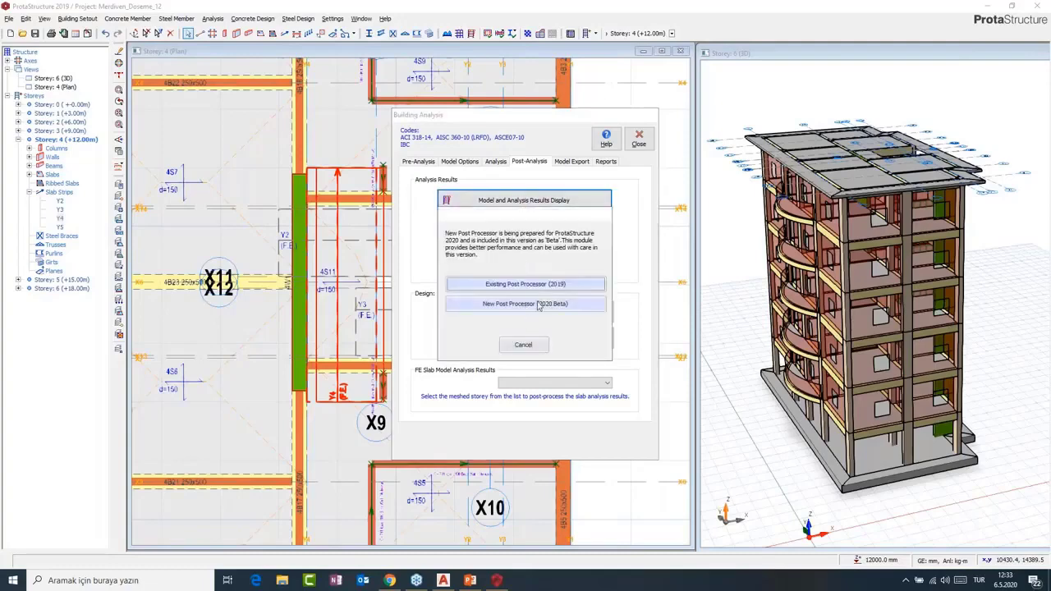
click(534, 304)
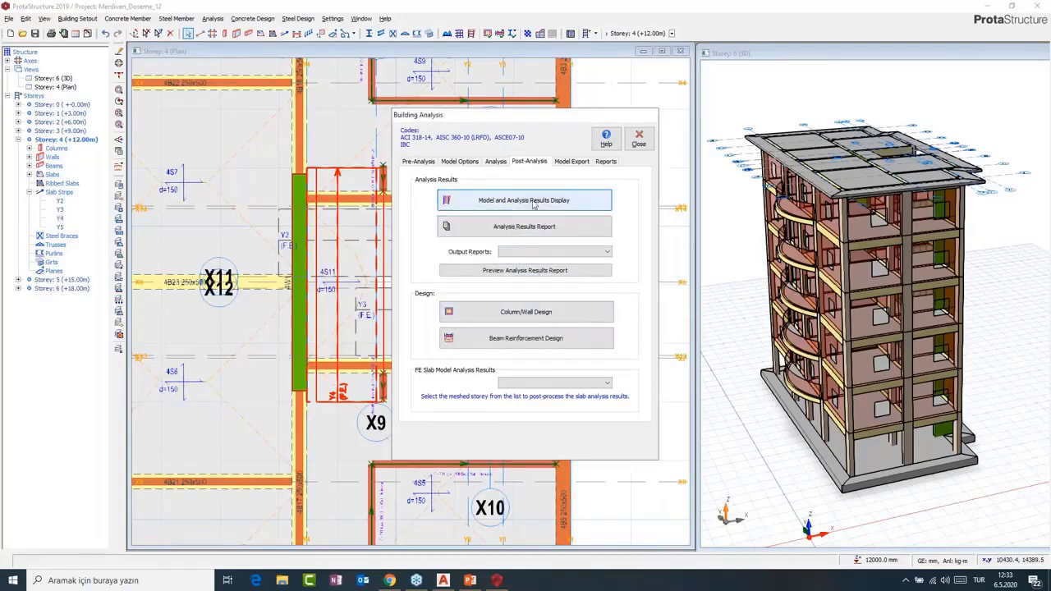
click(541, 270)
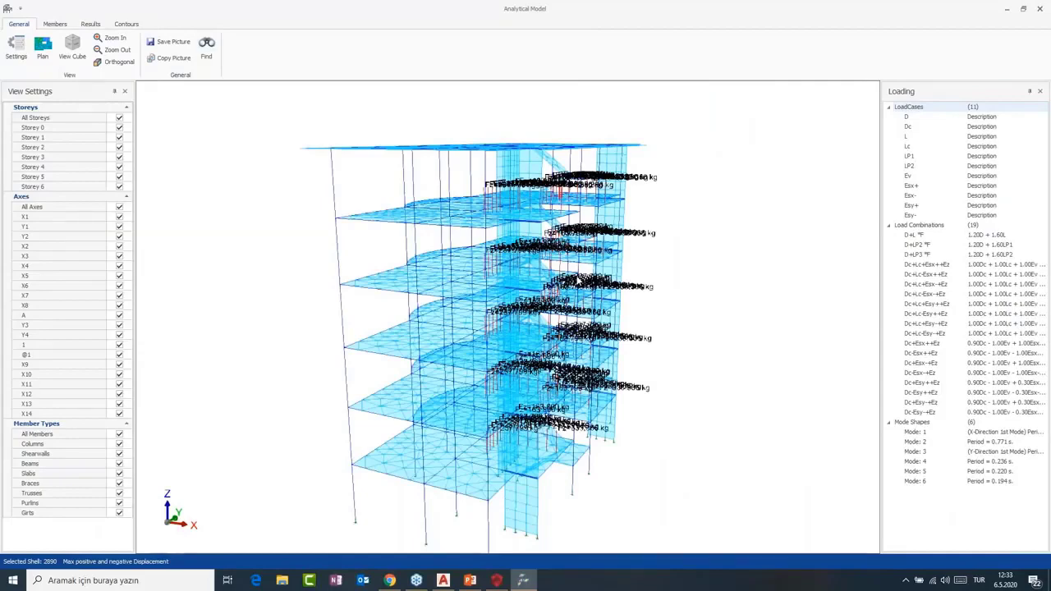
- Examine the meshed analytical model from several sides, including the supports under the lowest stair flight
middle_drag(631, 273, 580, 296)
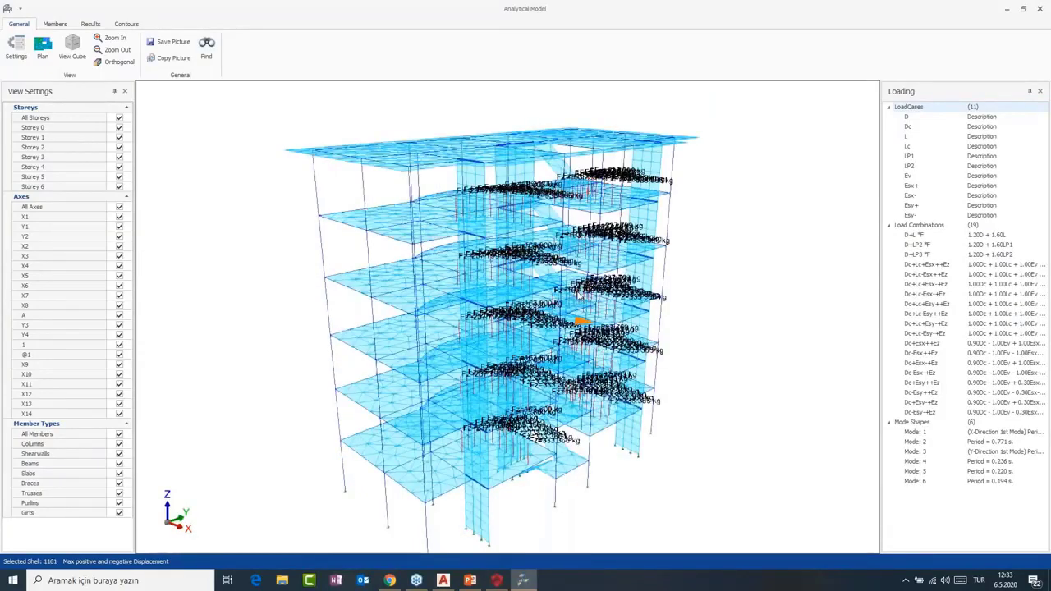
middle_drag(580, 296, 499, 381)
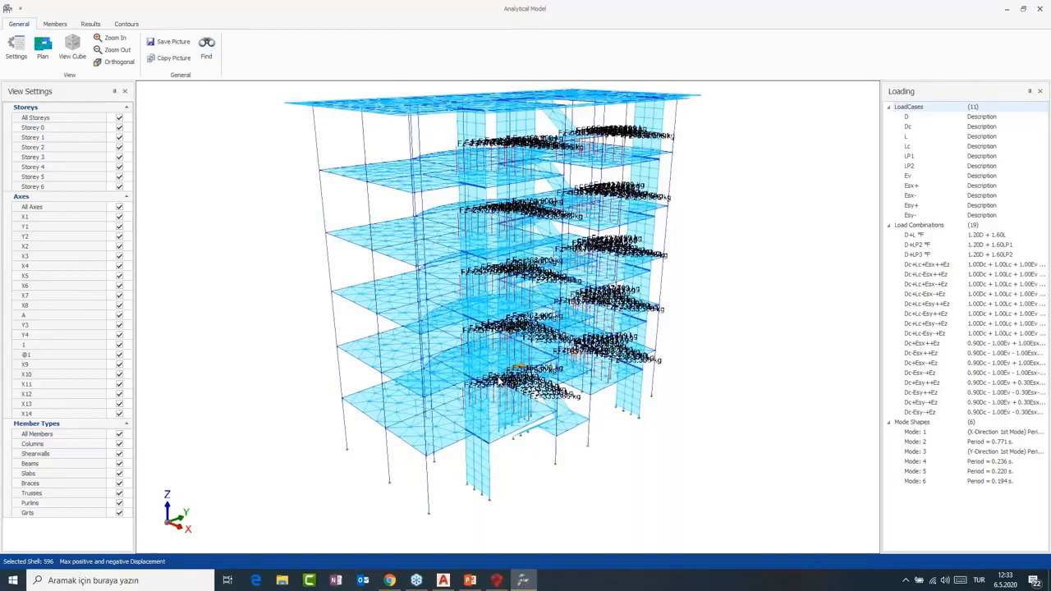
scroll(499, 381, up, 5)
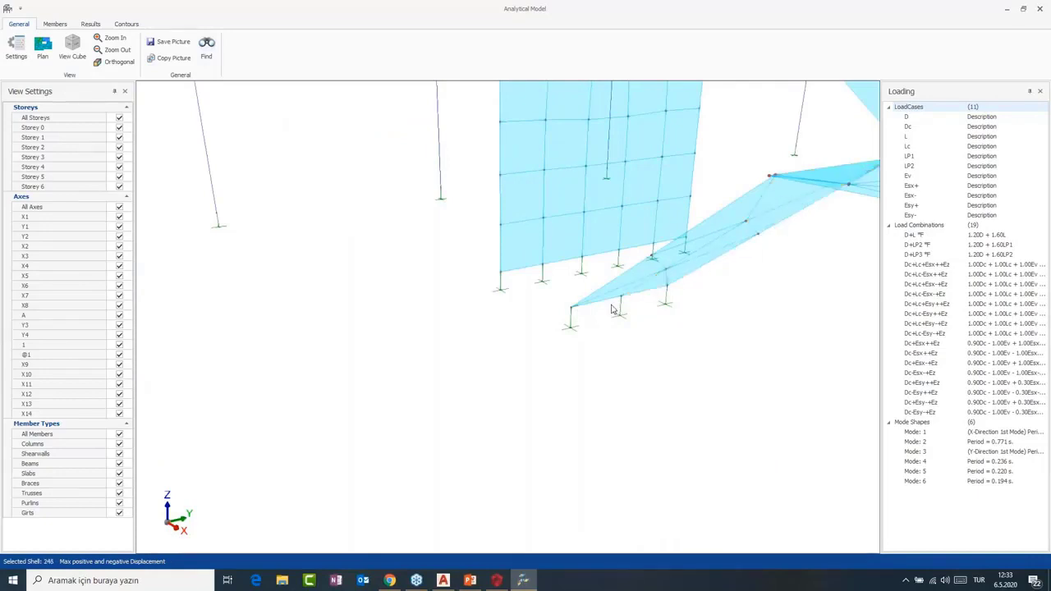
scroll(602, 357, down, 1)
scroll(608, 347, up, 2)
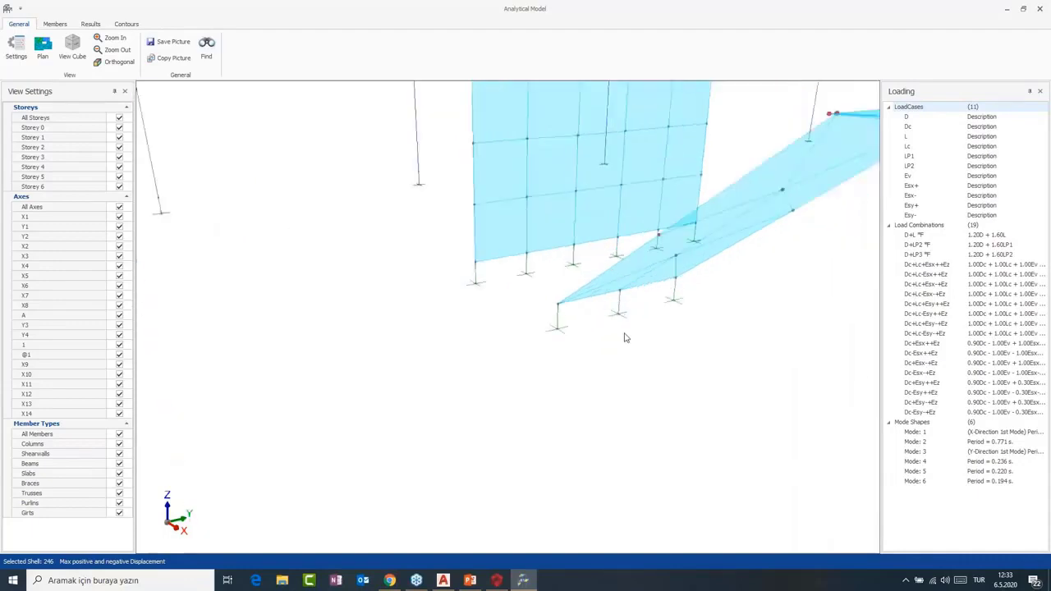
scroll(624, 338, down, 3)
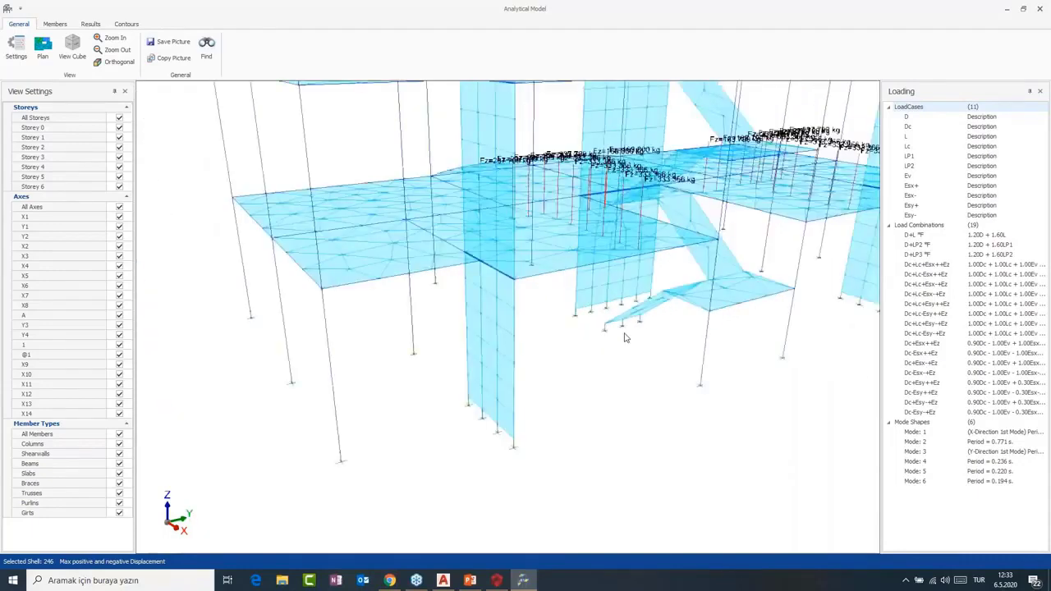
scroll(589, 285, down, 5)
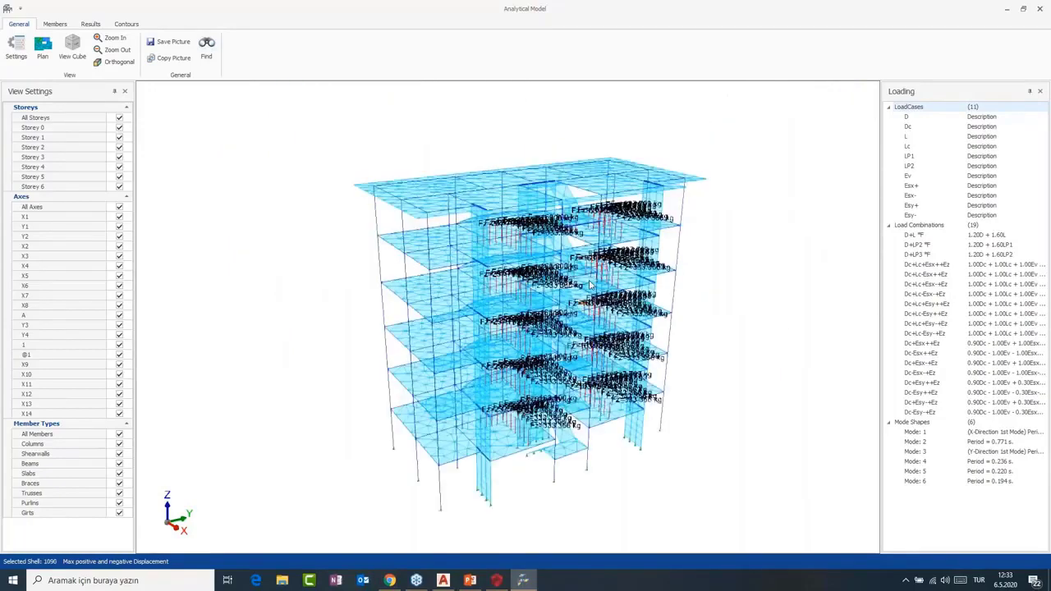
- Display the building's displacements and play their animation to inspect the deformed shape of the slabs and stairs
click(55, 24)
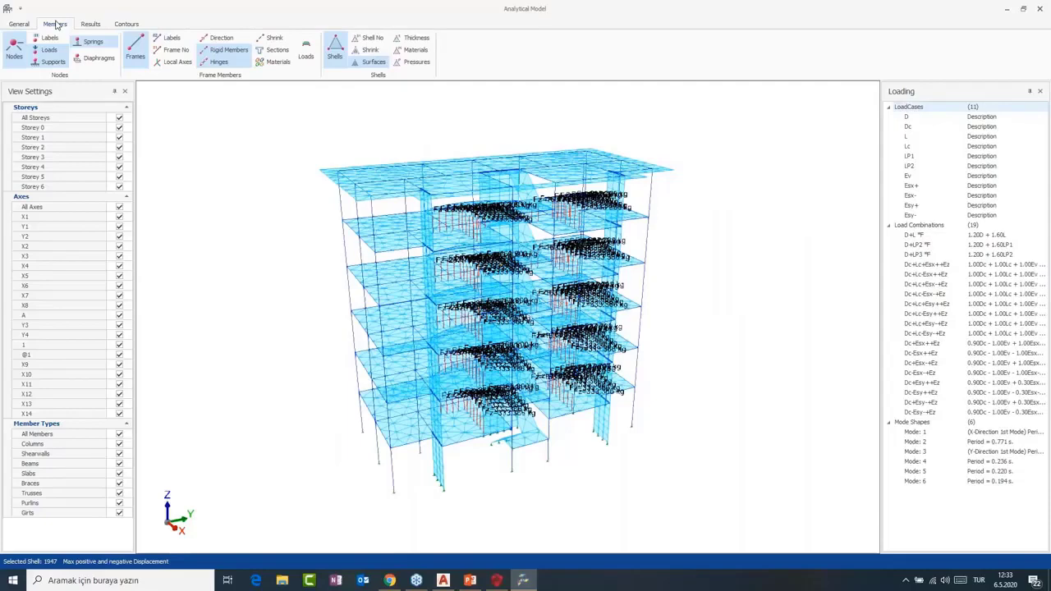
click(91, 24)
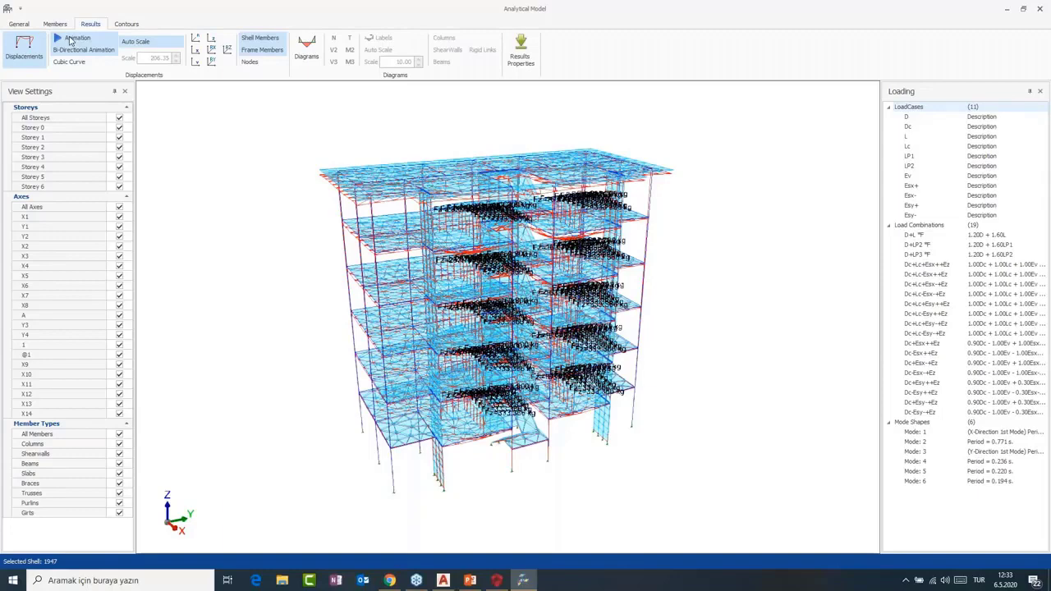
click(72, 39)
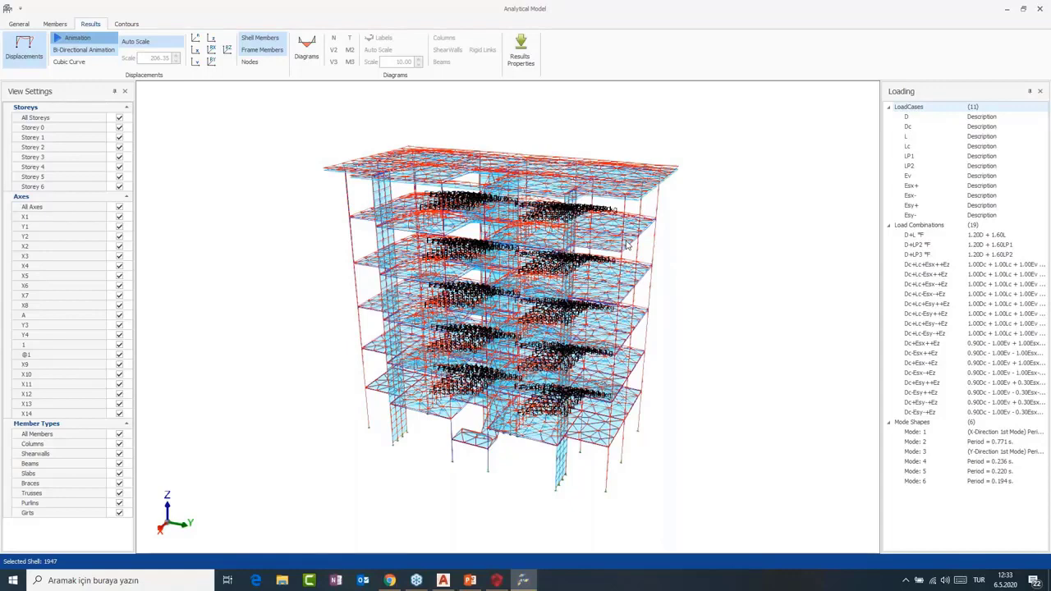
scroll(552, 259, up, 3)
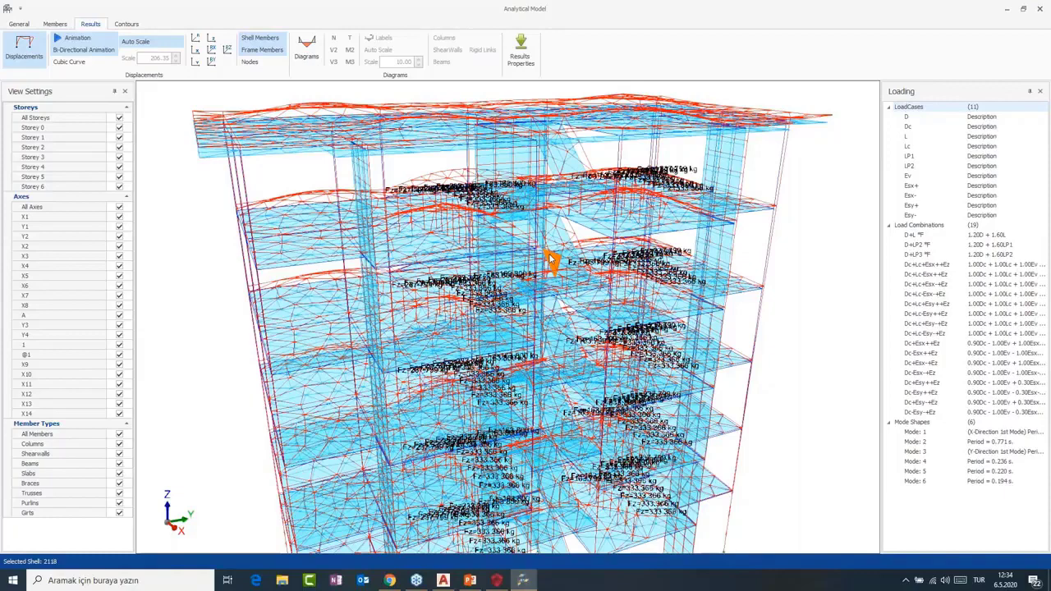
- Display D-Z displacement contours on the slabs and shear walls together with a colour legend
scroll(552, 259, up, 2)
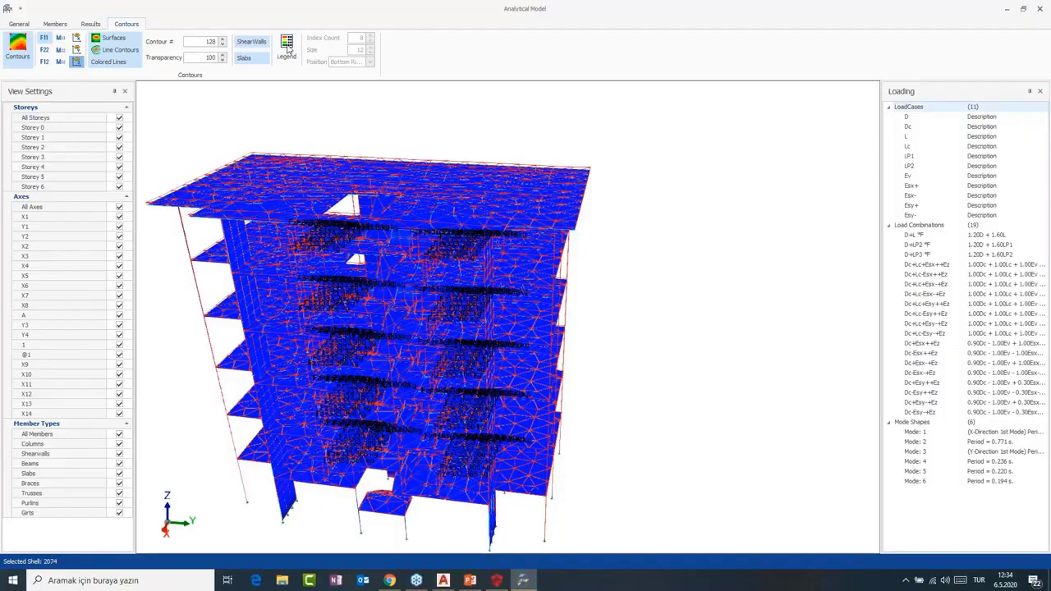
click(287, 47)
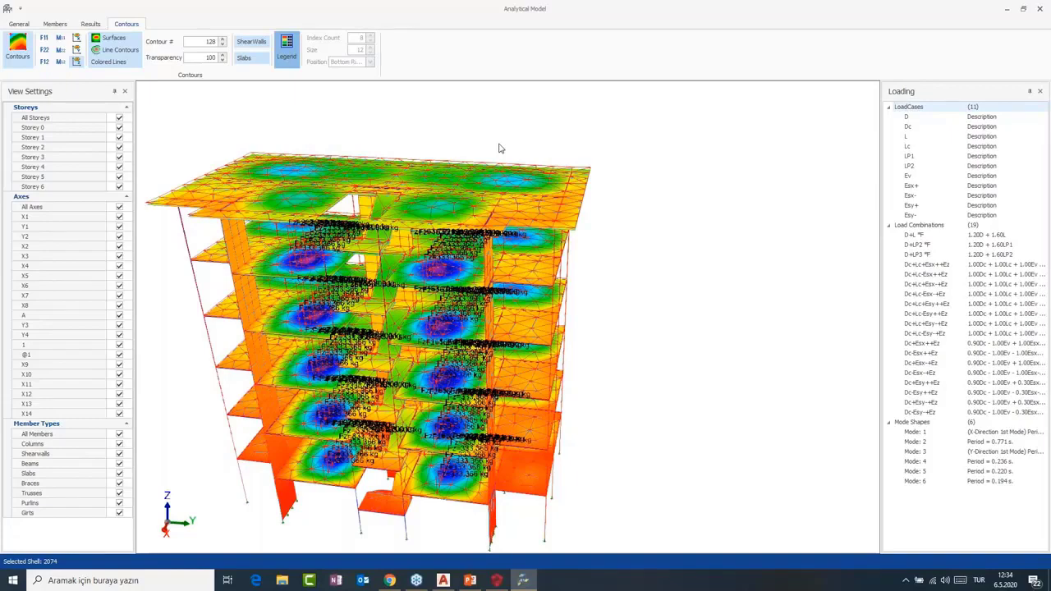
middle_drag(501, 148, 374, 234)
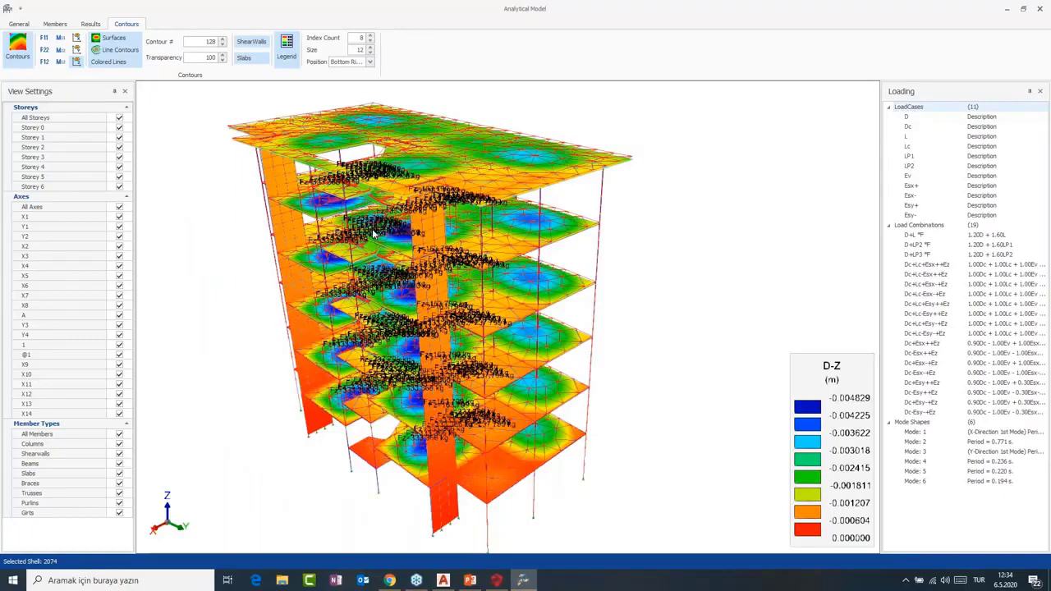
- Hide the nodal load labels and show the D-Z contours for the D+L load combination (1.20D + 1.60L)
click(55, 23)
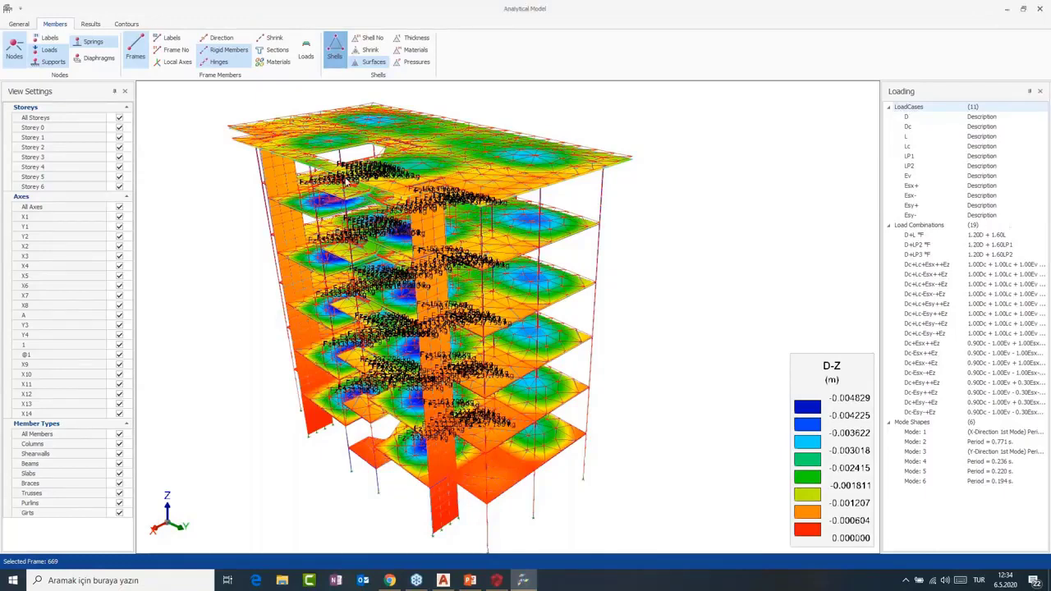
click(126, 24)
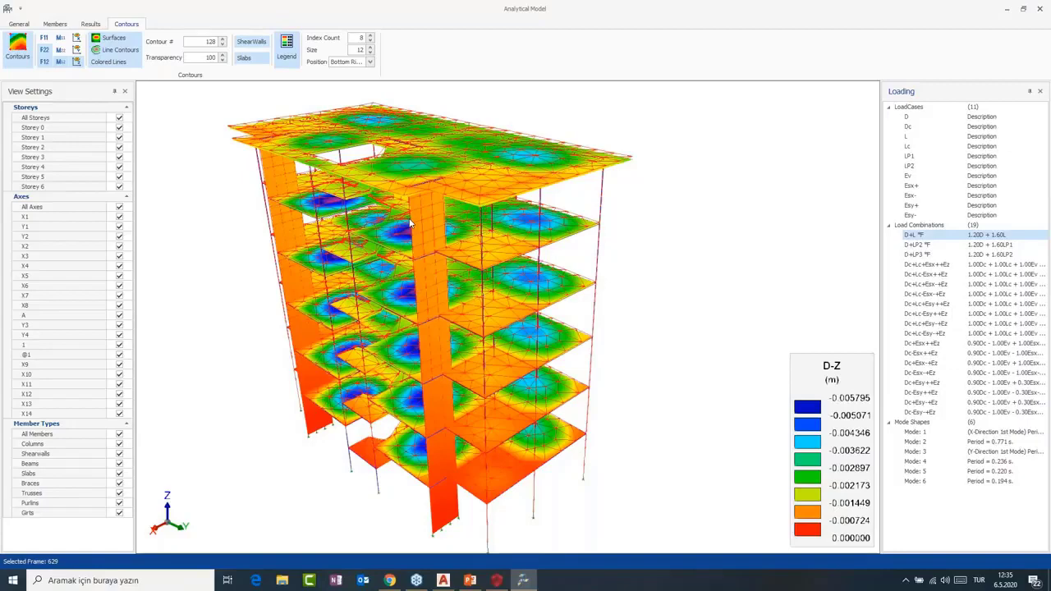
middle_drag(410, 224, 410, 223)
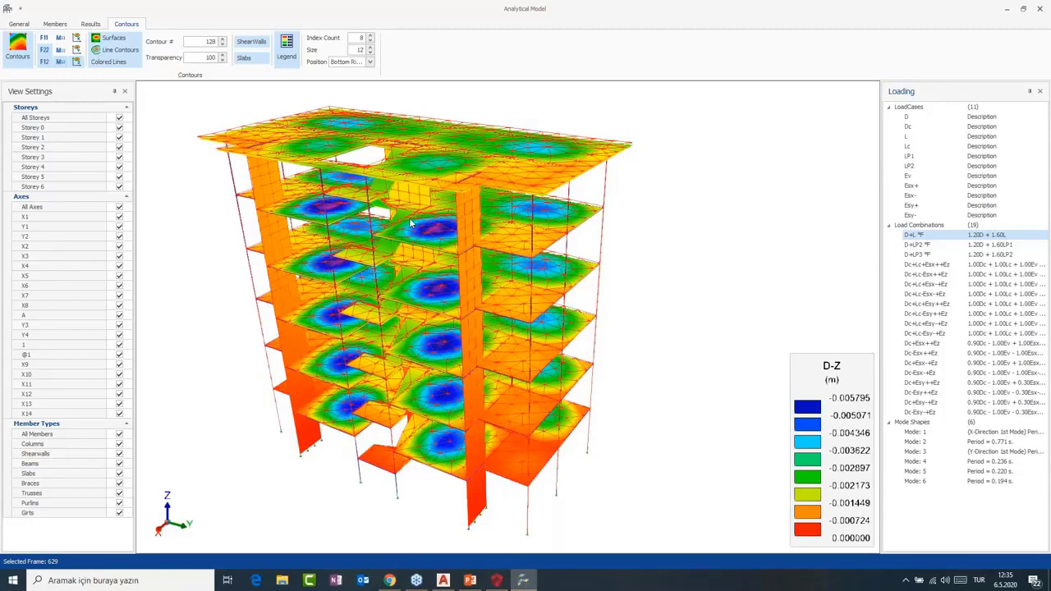
- Turn off the contours and the shell display, and show the torsion (T) diagrams on the frame members
middle_drag(411, 223, 414, 222)
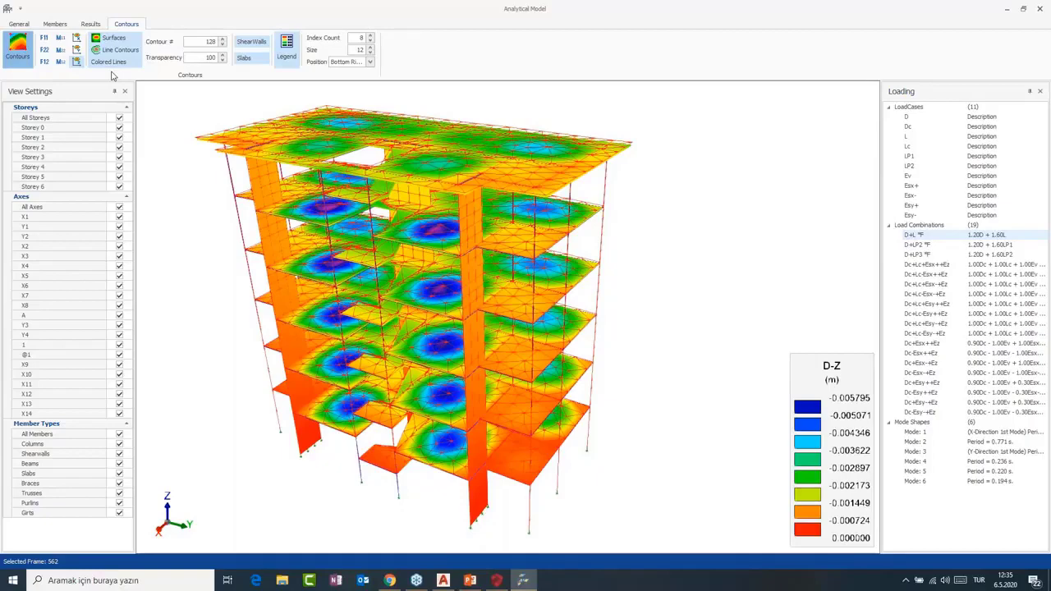
click(91, 24)
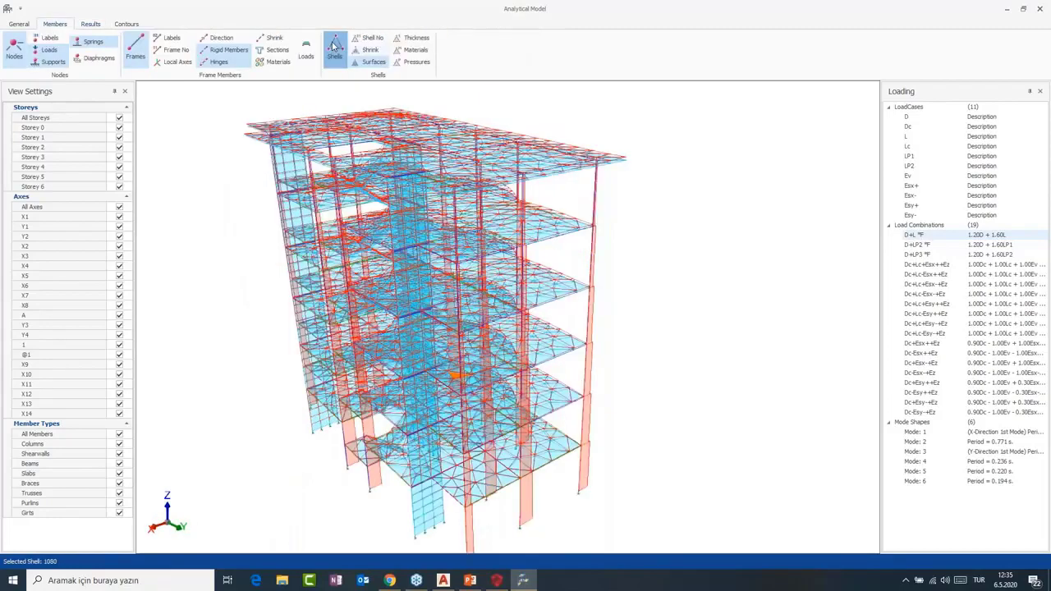
click(333, 47)
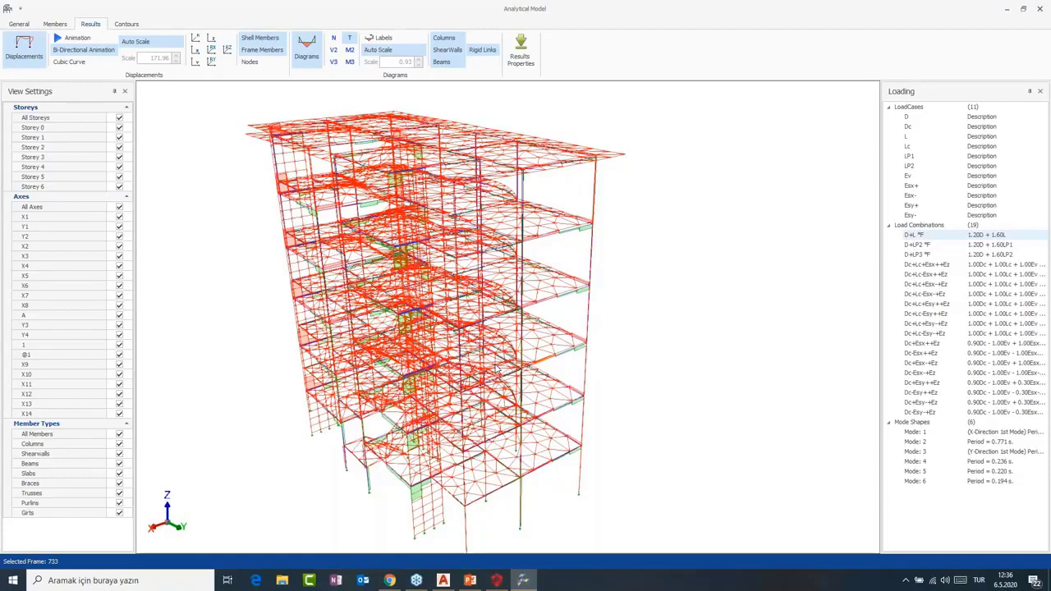
scroll(377, 248, up, 5)
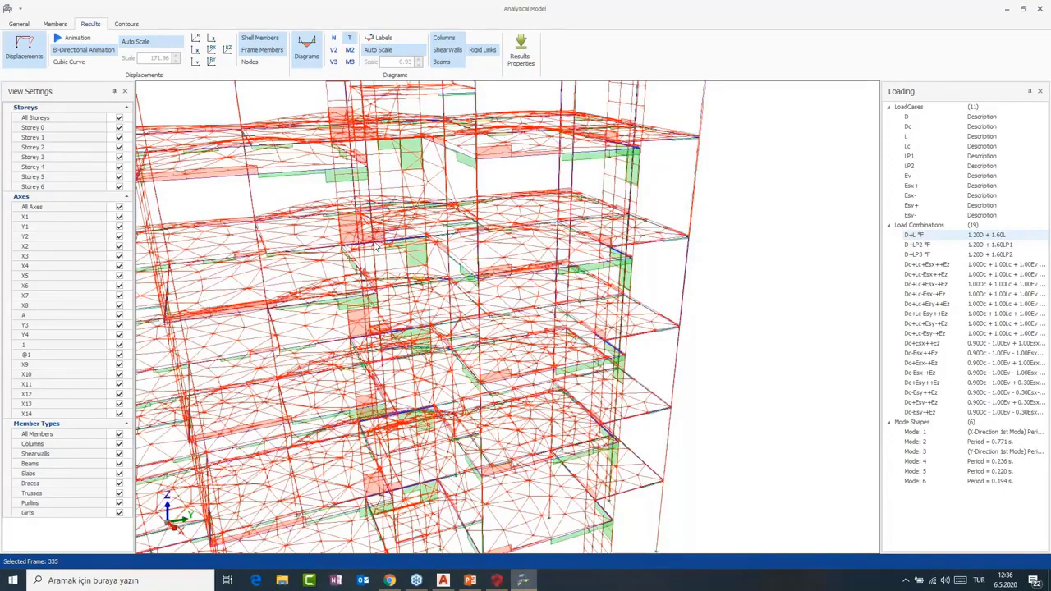
- Step through the shear and bending diagrams of the frame members and examine the M3 moments for the D+L combination
click(350, 50)
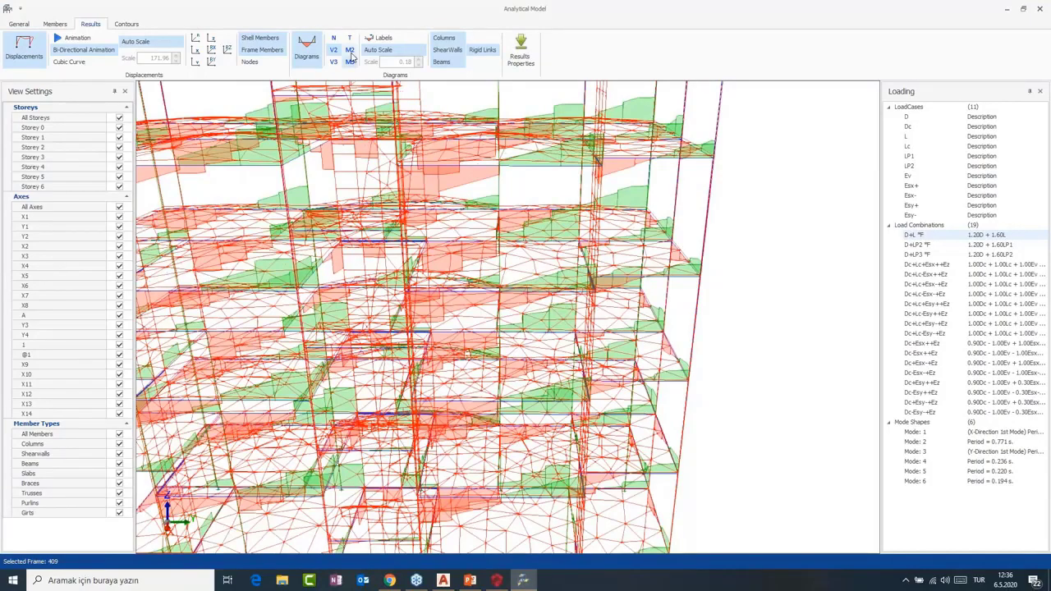
click(350, 61)
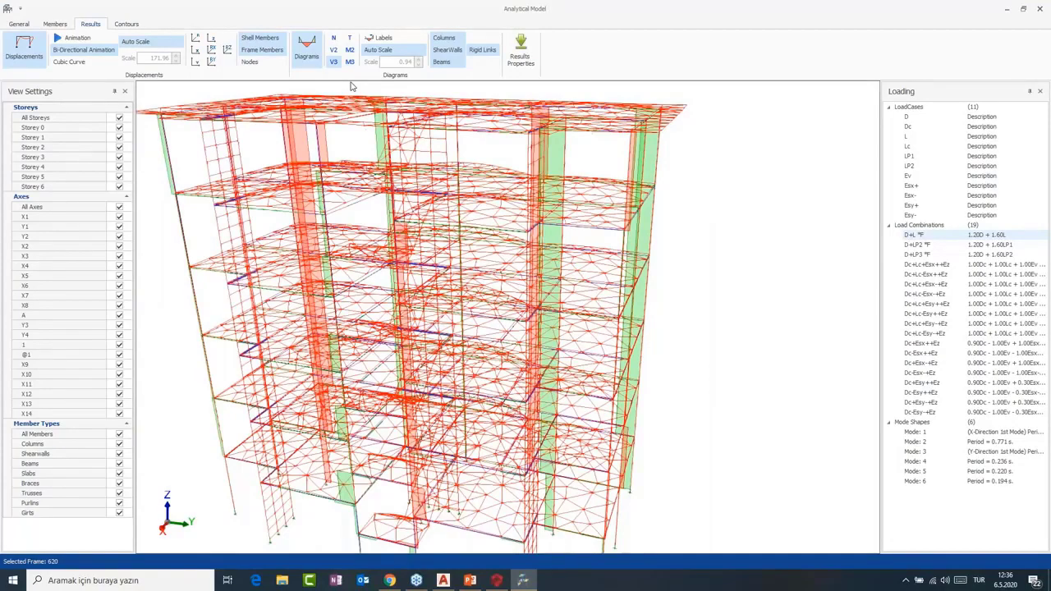
click(350, 62)
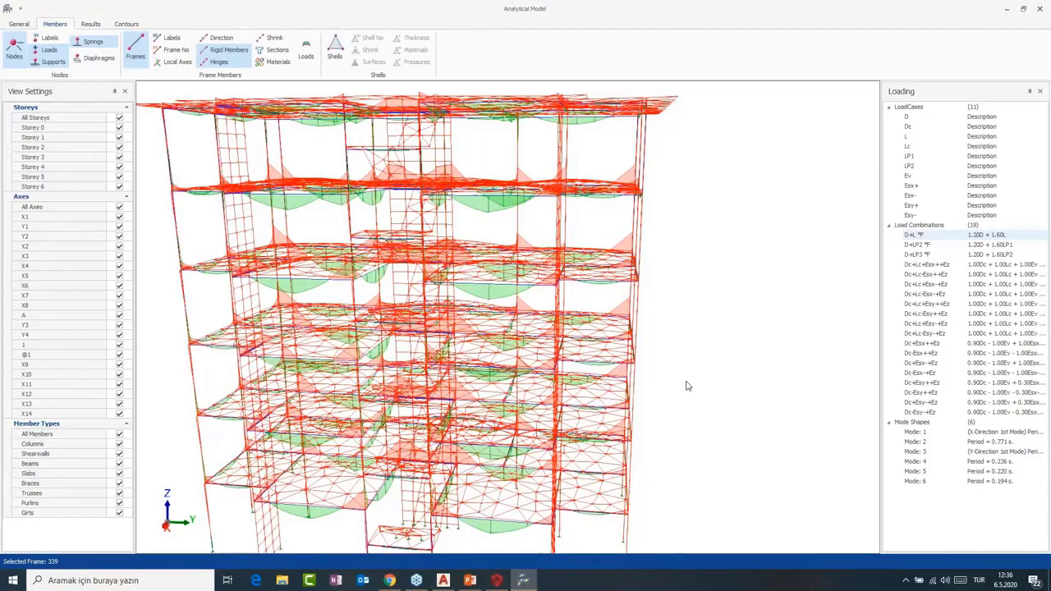
scroll(451, 229, up, 3)
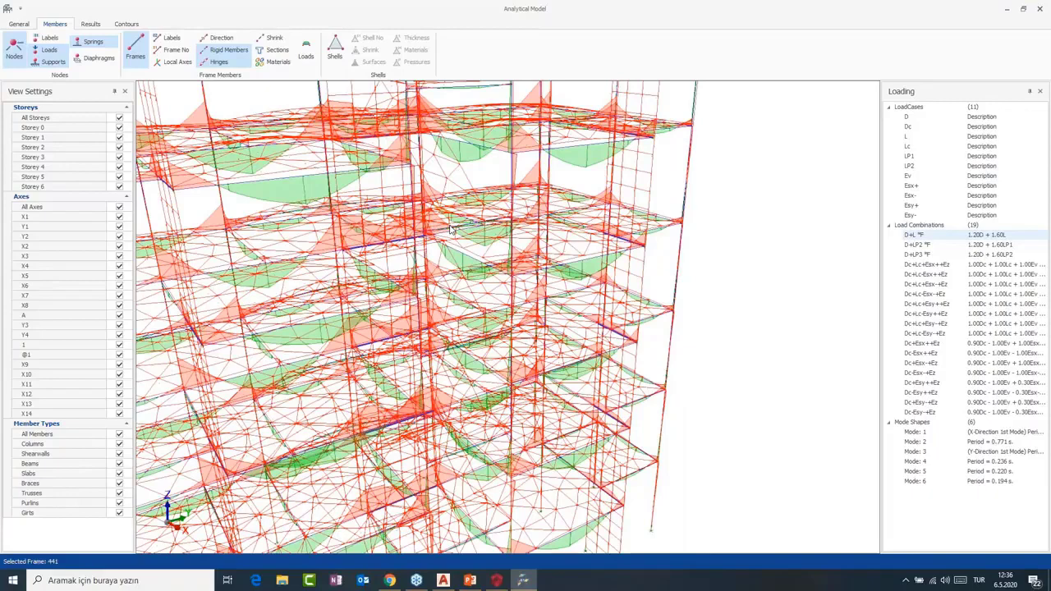
scroll(451, 230, down, 1)
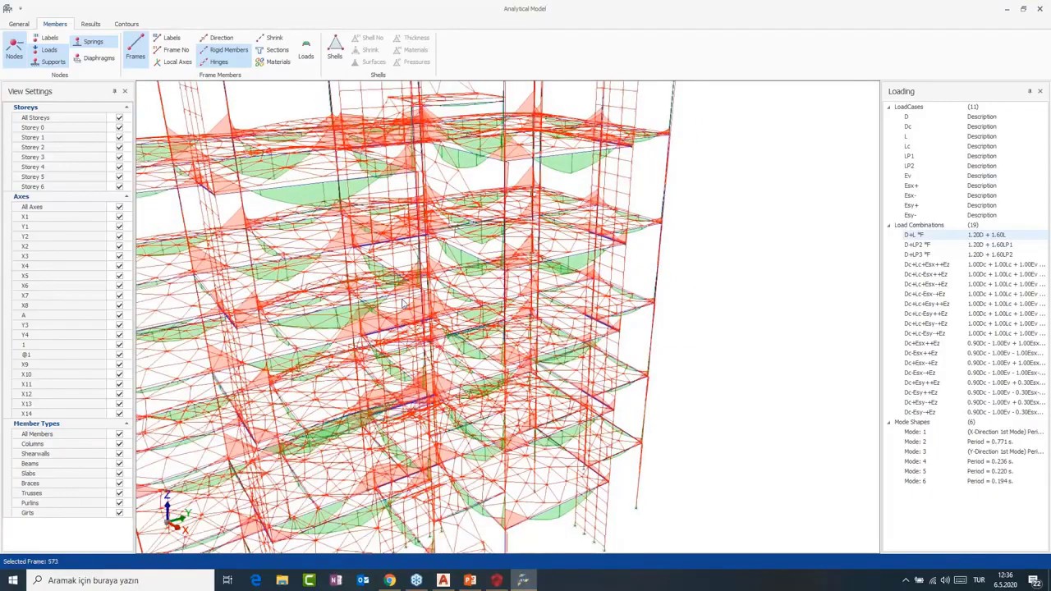
- Close the analytical model and open the FE slab model analysis results for Storey: 3 (+9.00m)
click(1040, 8)
click(565, 383)
click(540, 408)
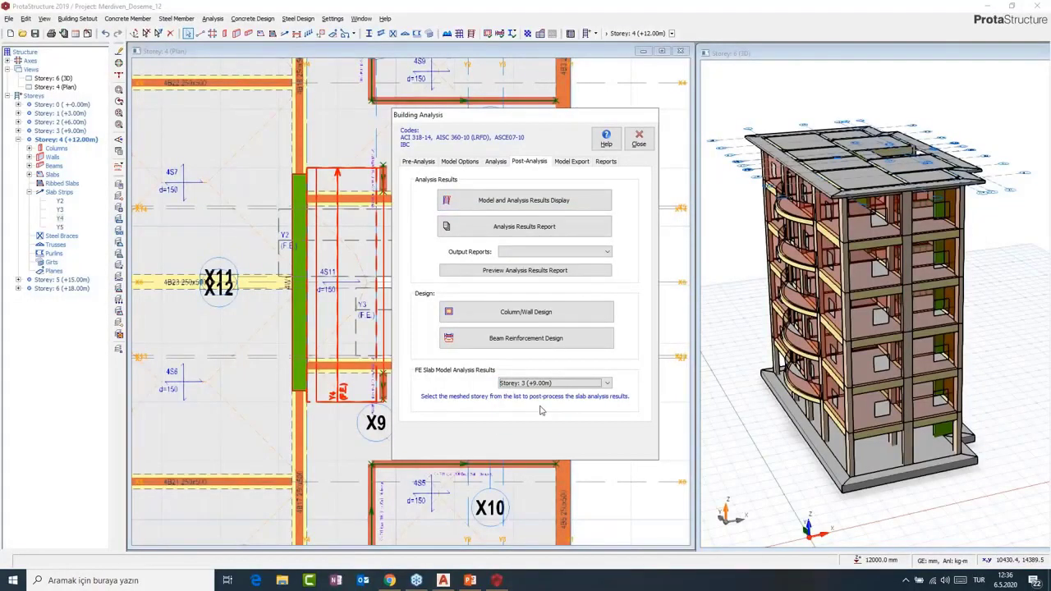
click(526, 338)
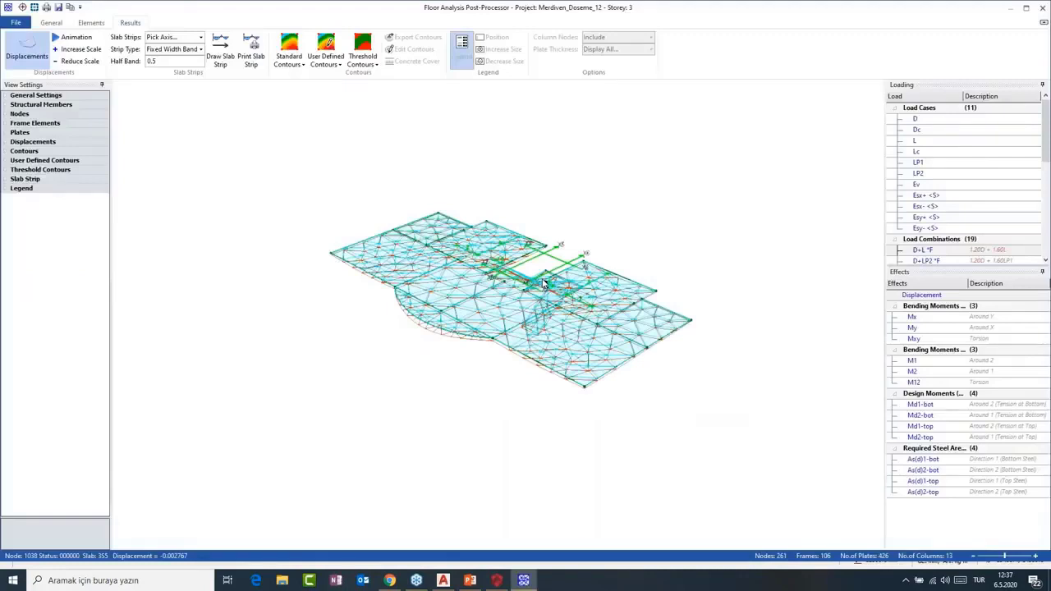
- Examine the displaced mesh of the Storey 3 slabs, particularly the stair flights and landing below the floor
drag(436, 322, 546, 332)
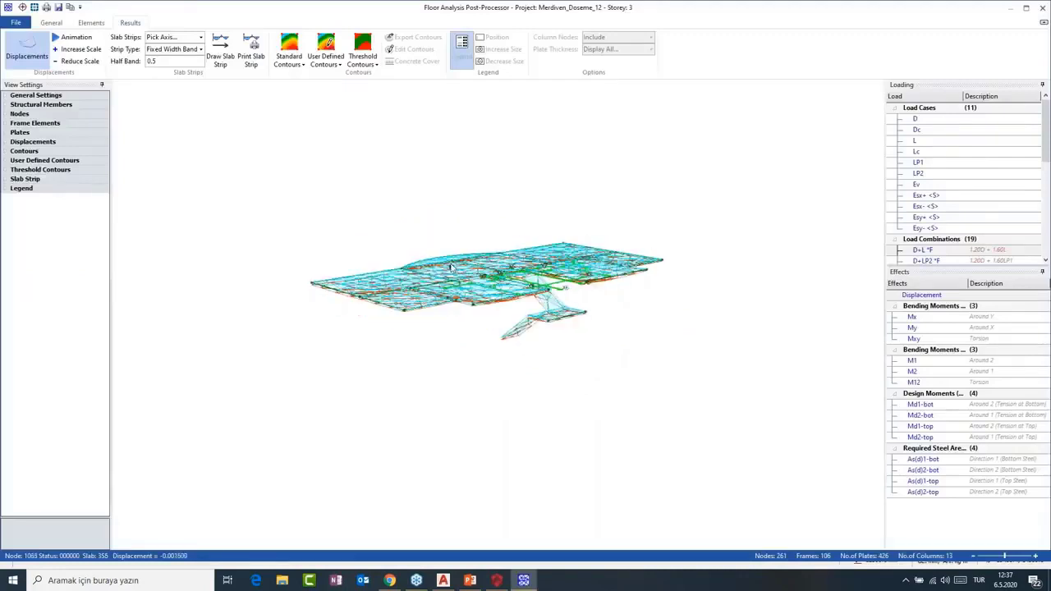
scroll(518, 352, up, 3)
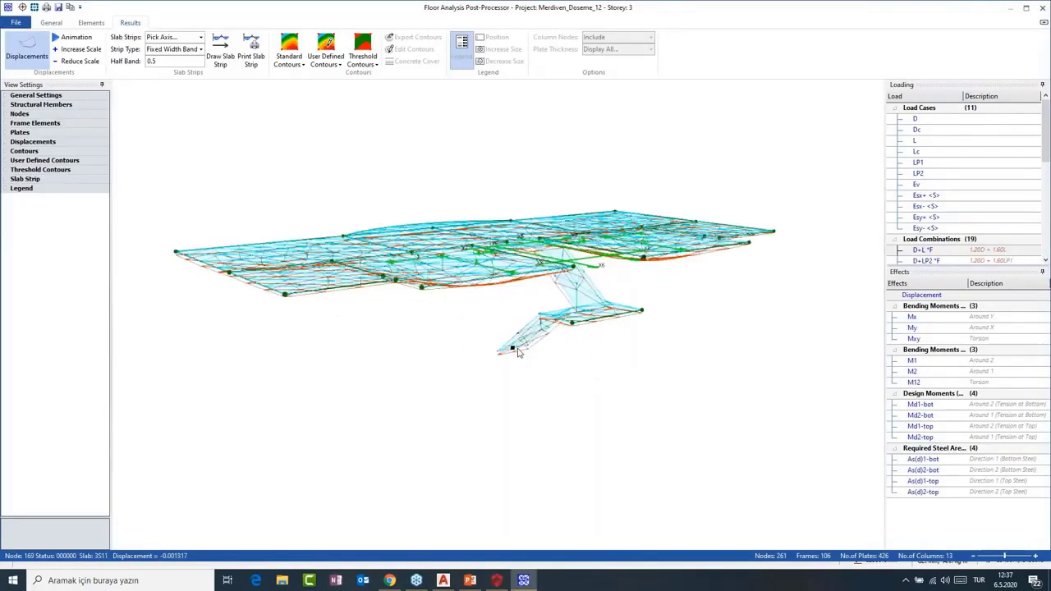
drag(518, 352, 523, 357)
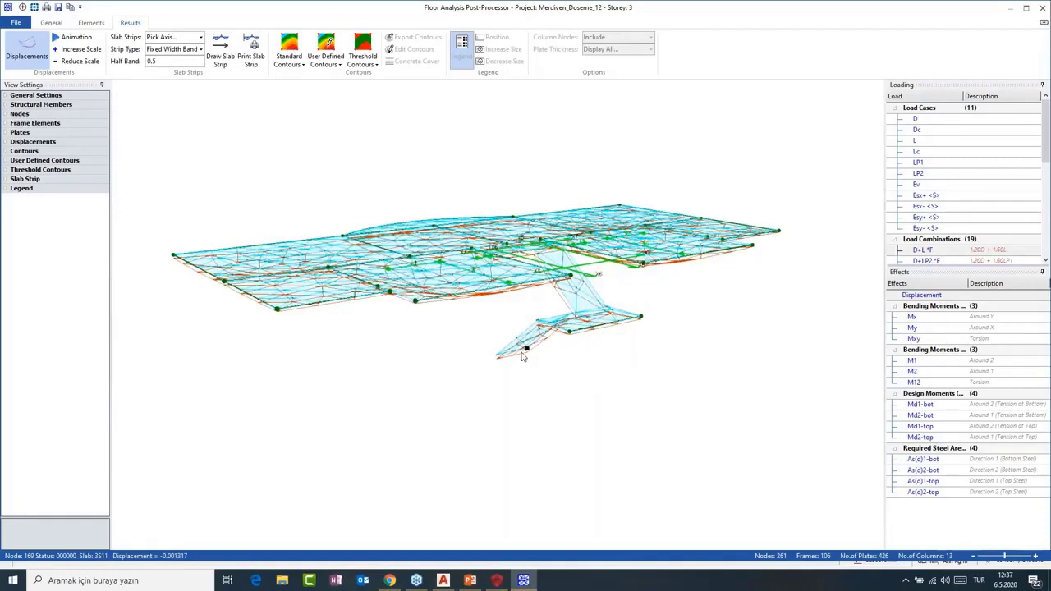
scroll(522, 357, up, 2)
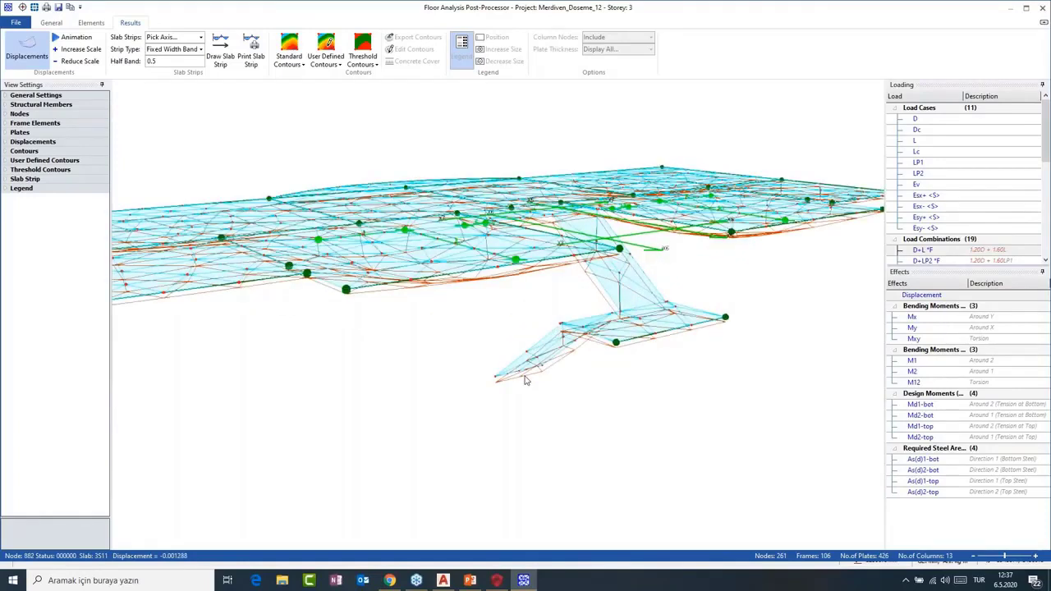
drag(527, 381, 609, 346)
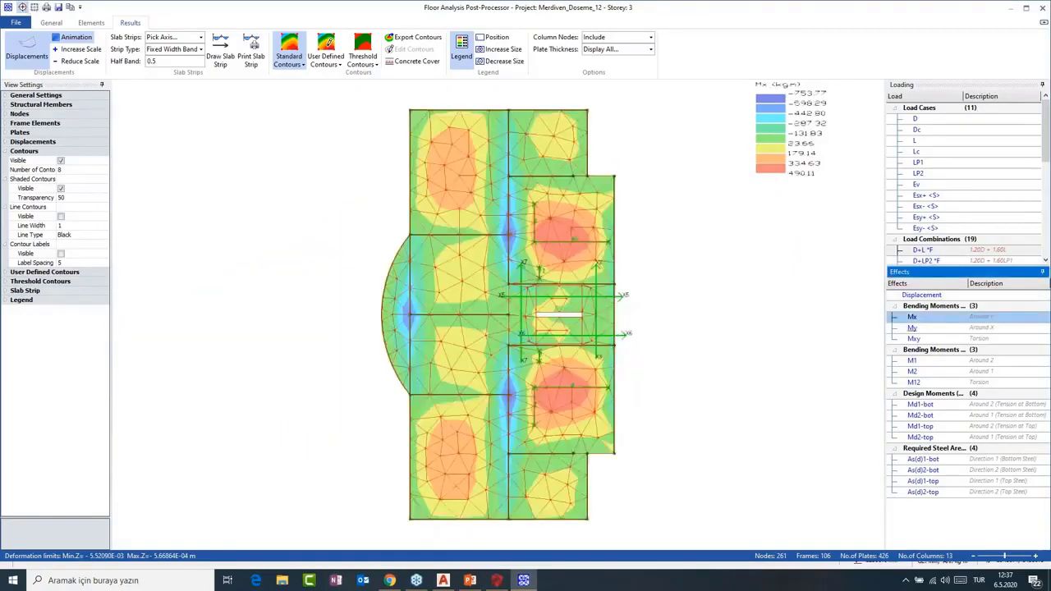
- Display the My moment contours and the required bottom steel contours As(d)1-bot and As(d)2-bot on the Storey 3 slabs
click(912, 328)
click(923, 459)
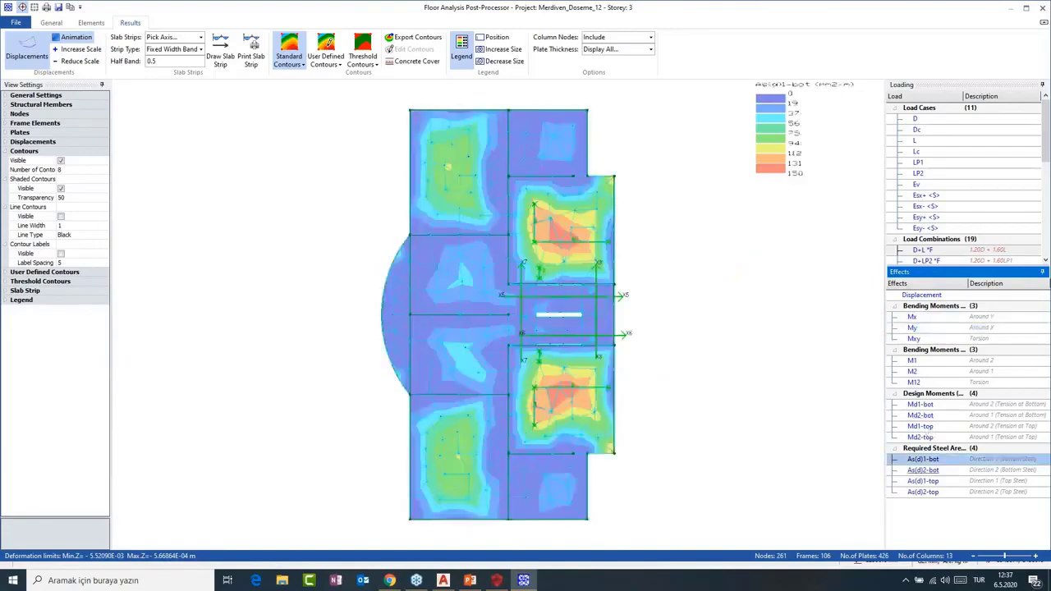
click(924, 471)
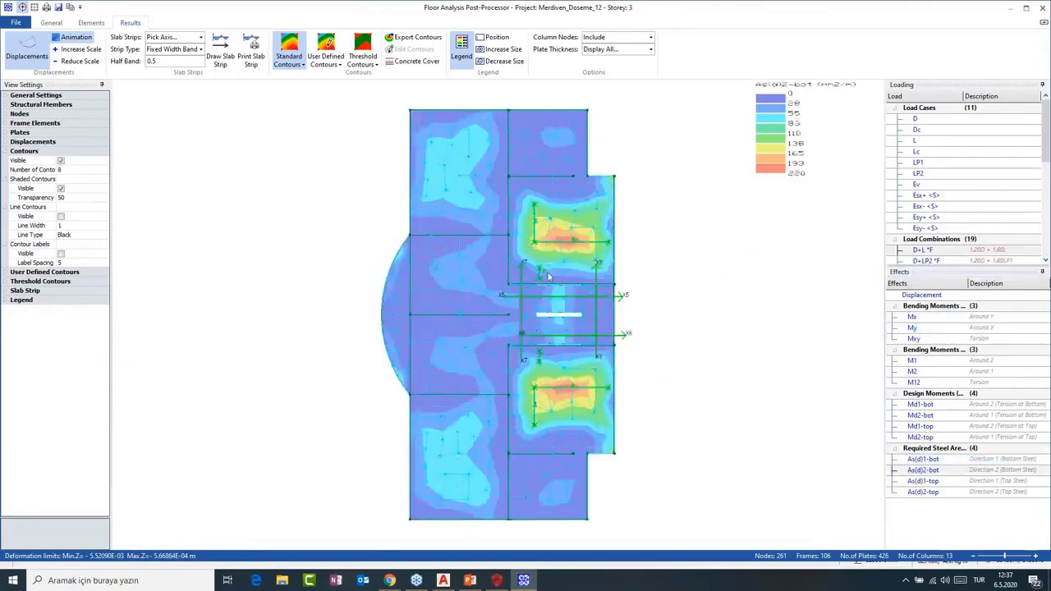
- Close the floor post-processor and transfer the slab strip FE analysis results with column and wall results set to Include in Strip Results
click(1043, 8)
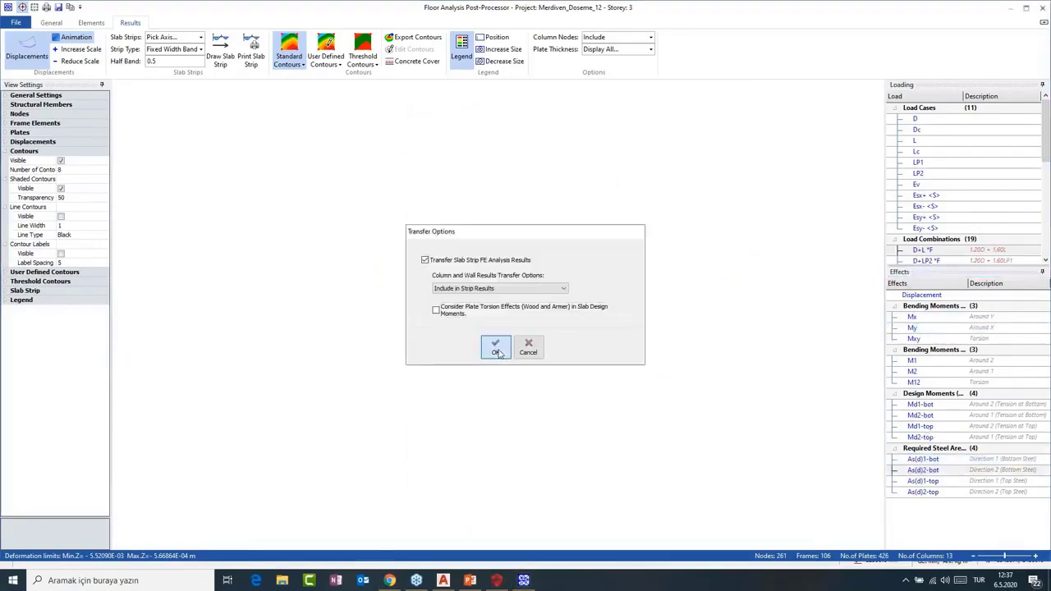
click(496, 352)
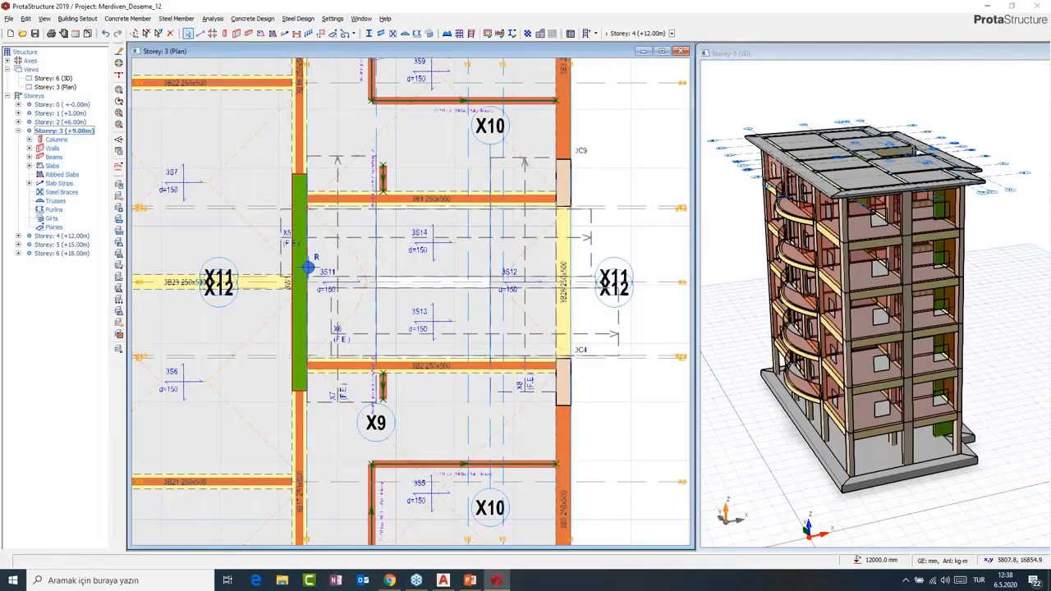
- Make Storey 2 (+6.00m) current and run its slab analysis and design with Check Design (Do Not Modify Existing Steel)
scroll(309, 267, down, 3)
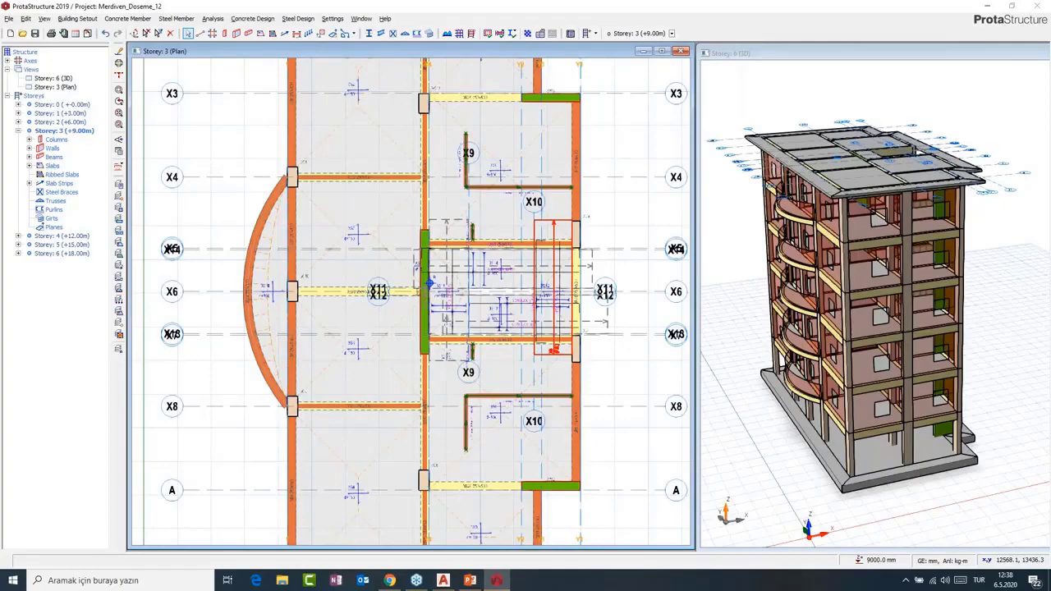
middle_drag(548, 271, 447, 291)
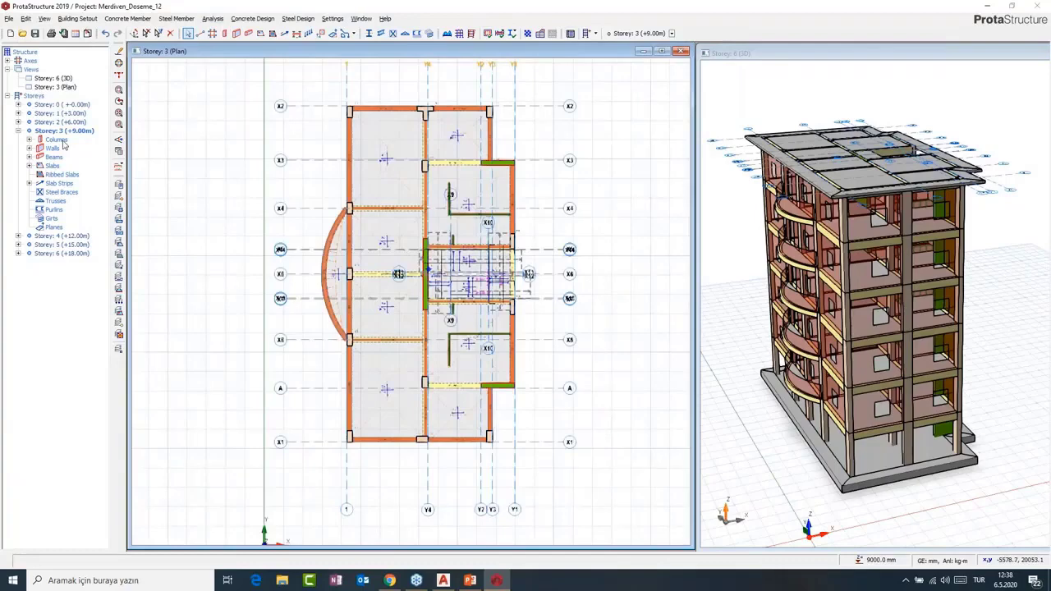
click(62, 122)
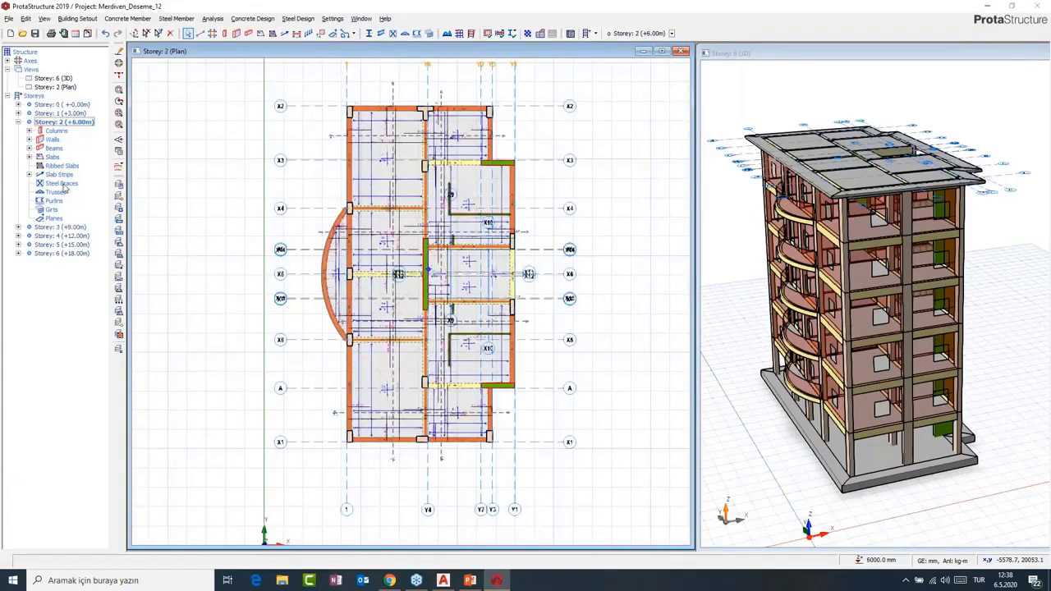
right_click(69, 124)
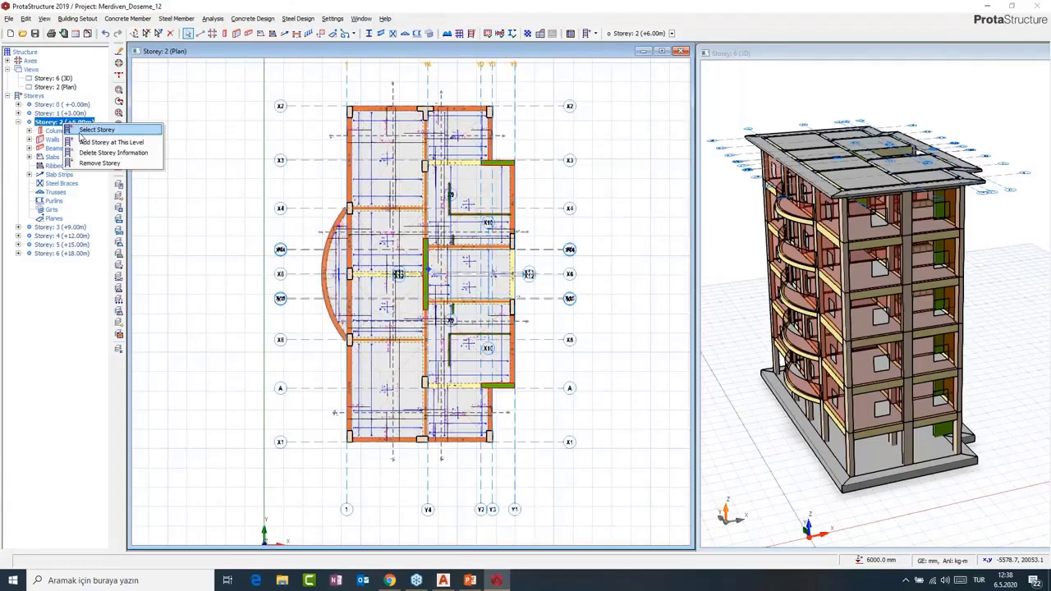
right_click(56, 175)
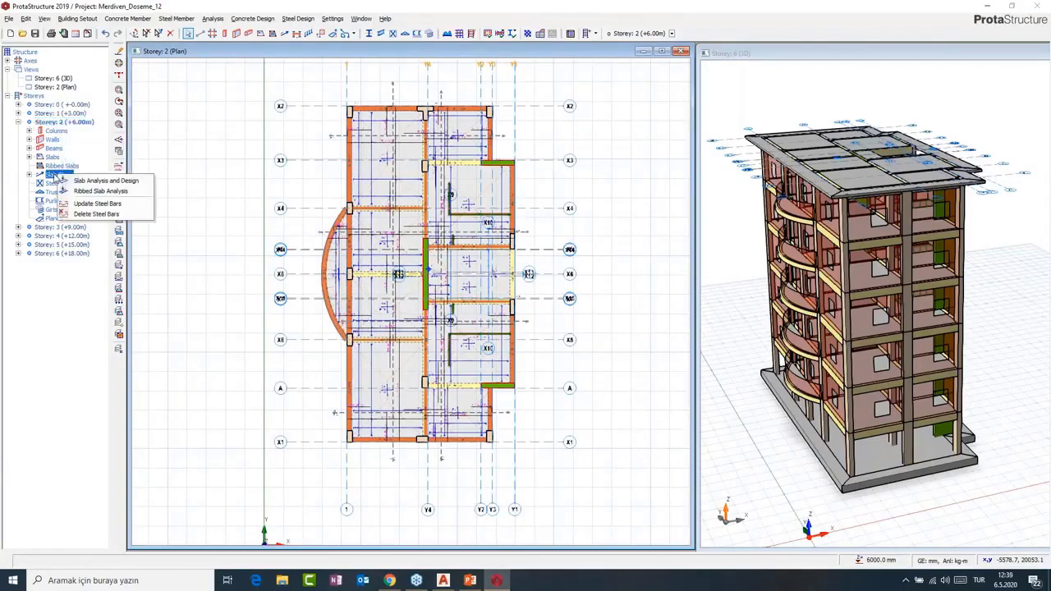
click(105, 181)
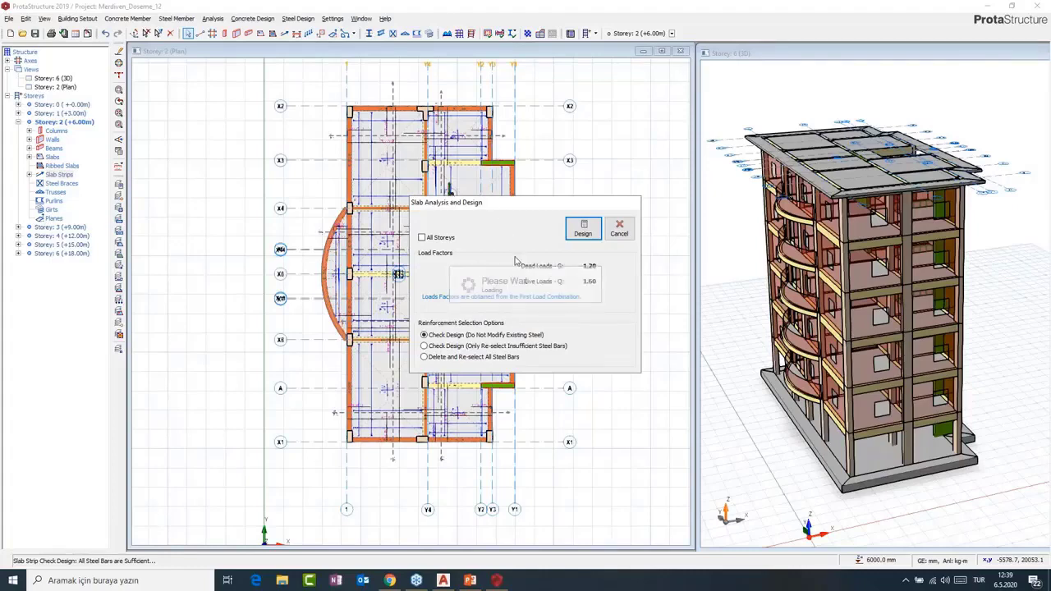
click(583, 229)
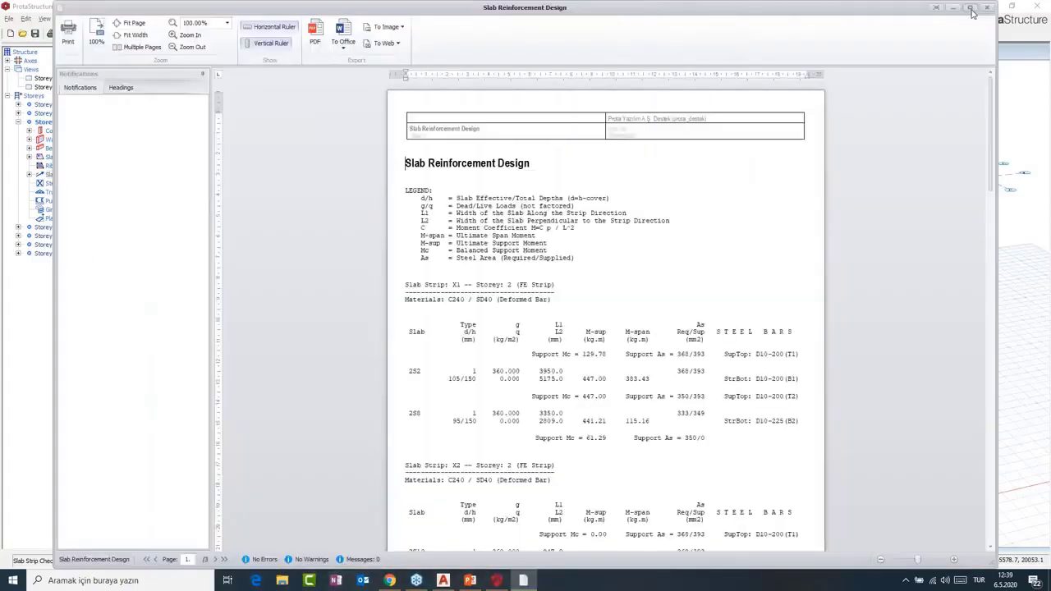
- Review the Slab Reinforcement Design report for the Storey 2 strips through its last page and close it
click(971, 8)
scroll(705, 219, down, 2)
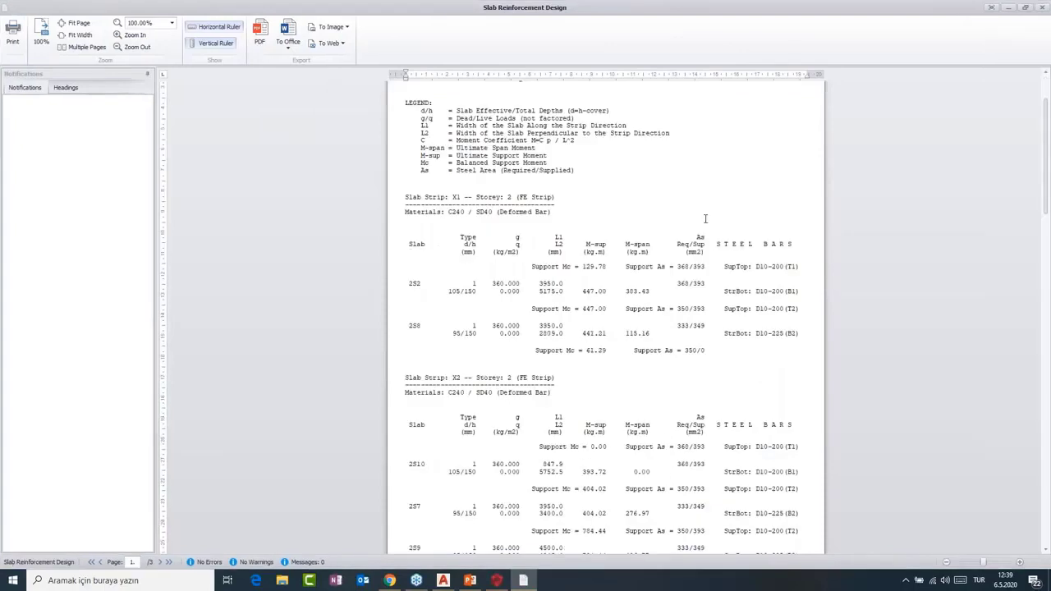
scroll(682, 263, down, 10)
scroll(679, 267, down, 12)
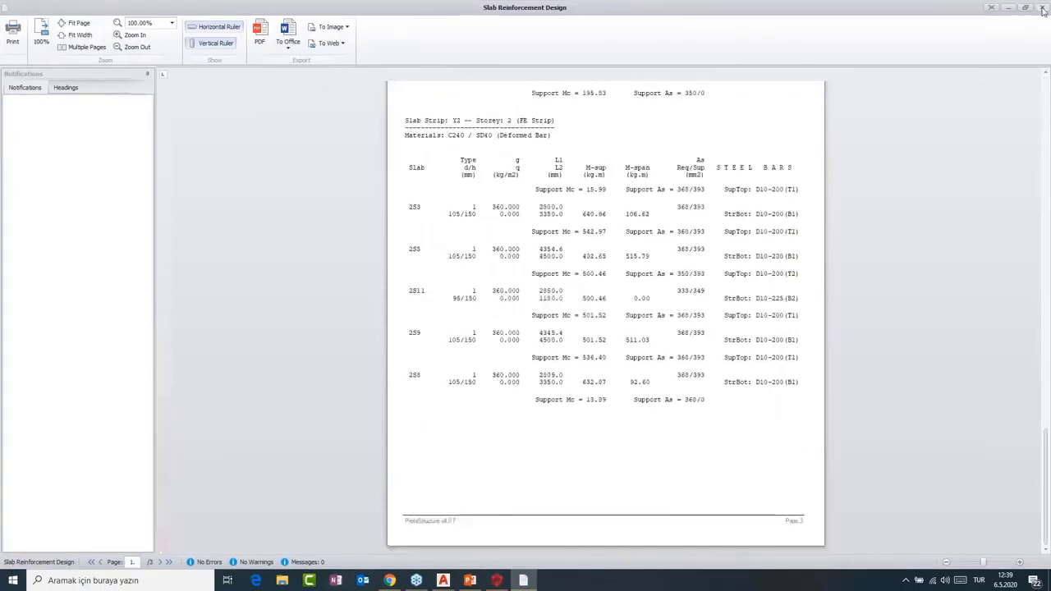
click(1043, 8)
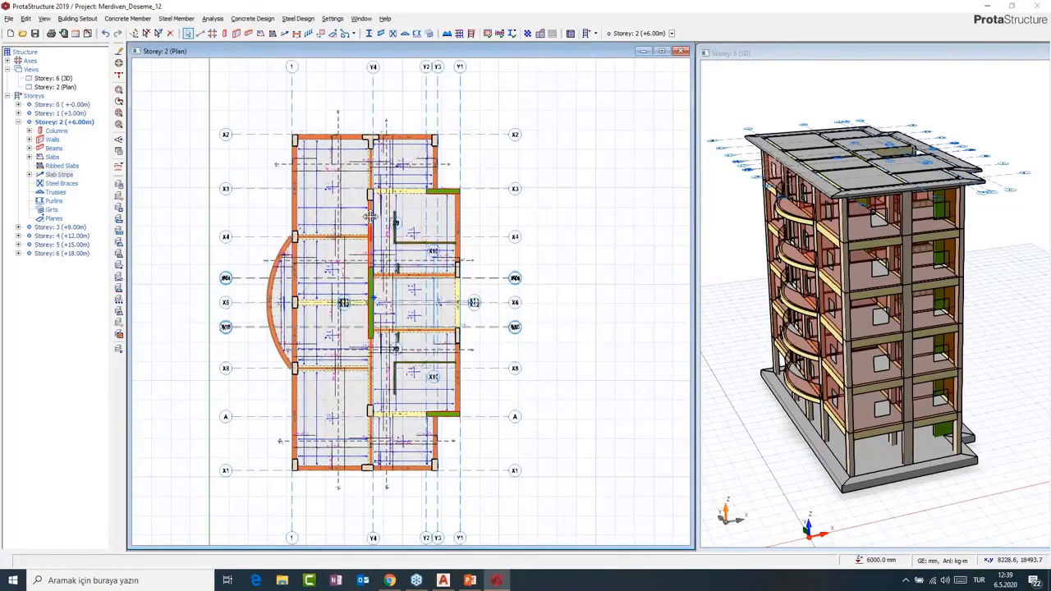
- Load ProtaDetails without saving the project and start generating details automatically with the Detail Drawings Manager
middle_drag(371, 216, 384, 207)
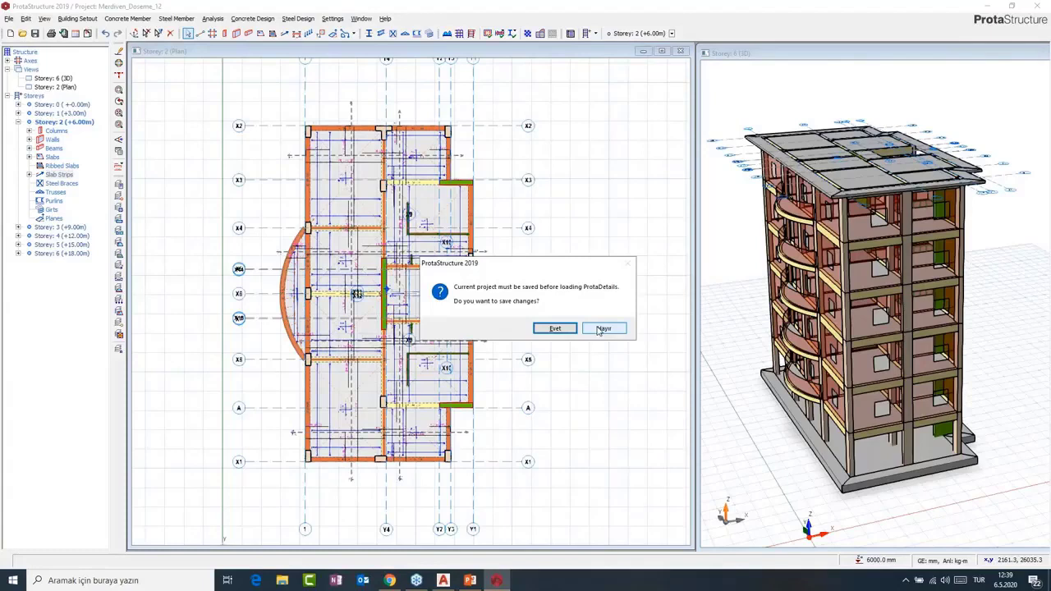
click(602, 329)
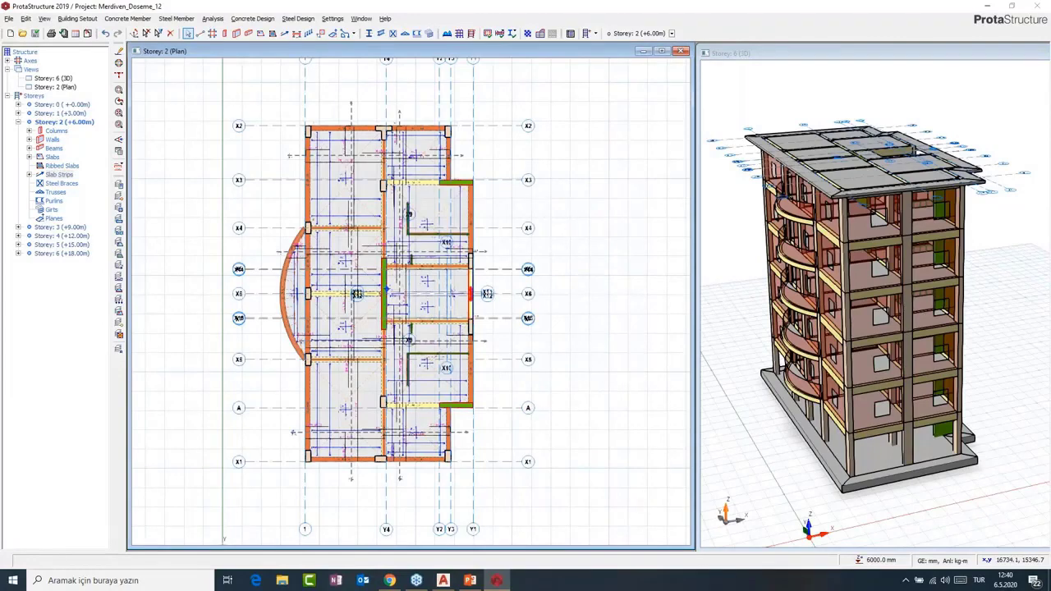
mouse_move(502, 582)
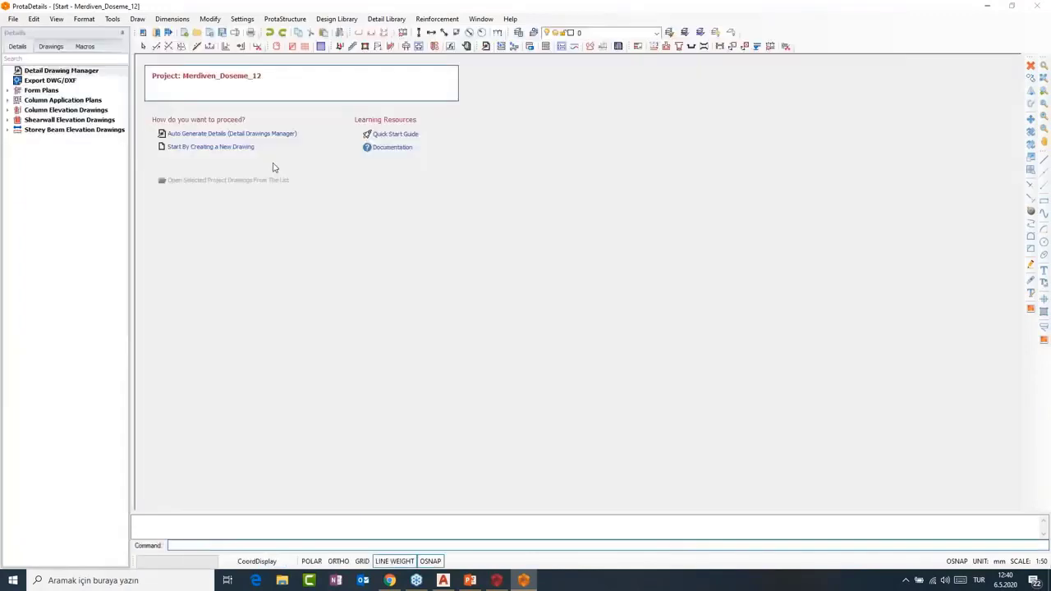
click(213, 134)
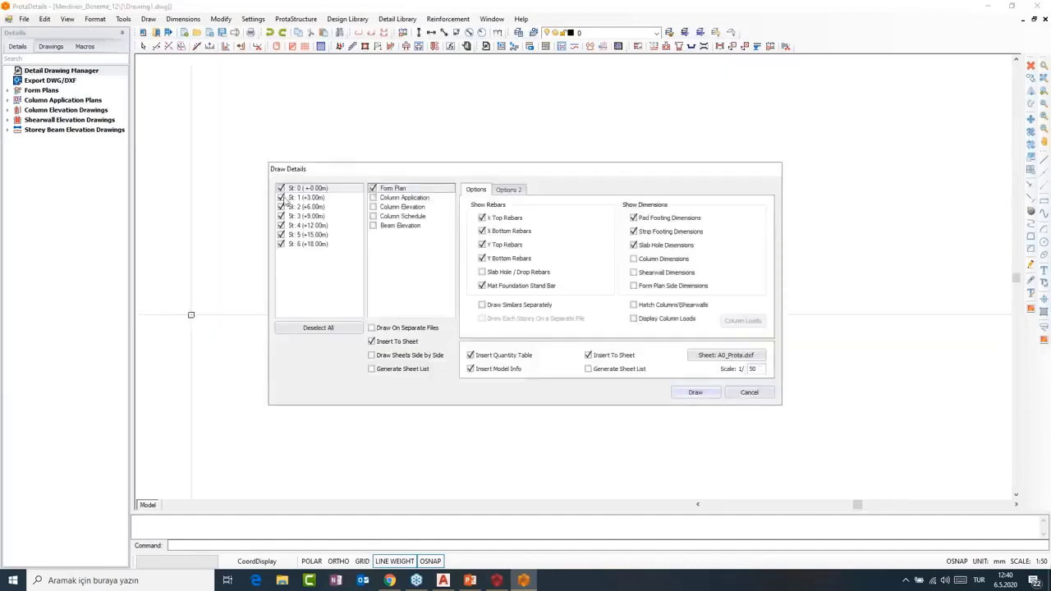
- Exclude storeys 0, 3, 4 and 5 from the form plan drawings in the Draw Details settings
click(281, 188)
click(281, 216)
click(280, 225)
click(281, 234)
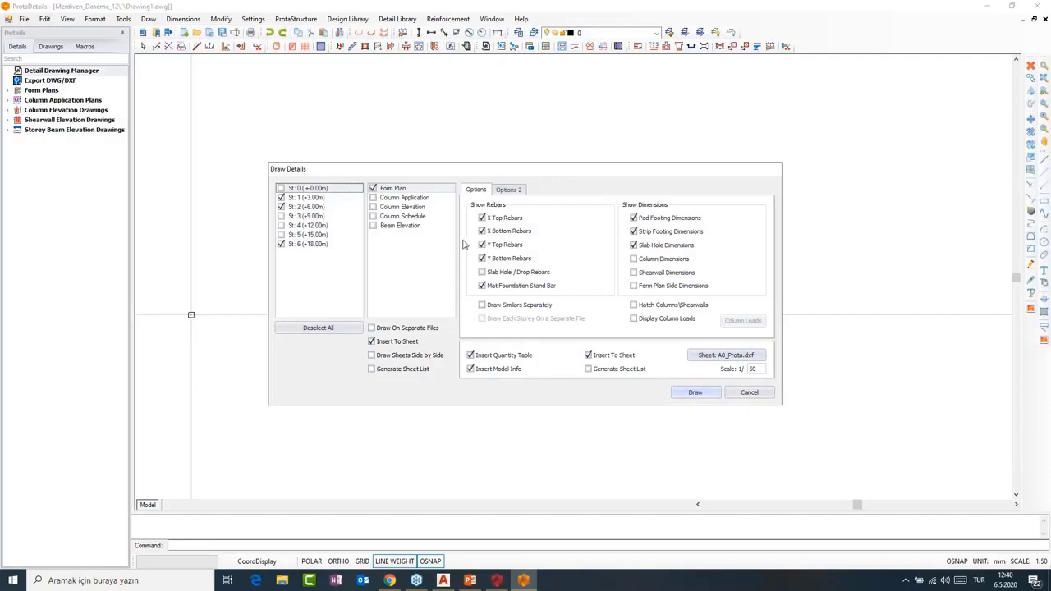
- Draw the form plans of storeys 1, 2 and 6 on the A0_Prota.dxf sheet at 1:50 and place them in the drawing
click(677, 390)
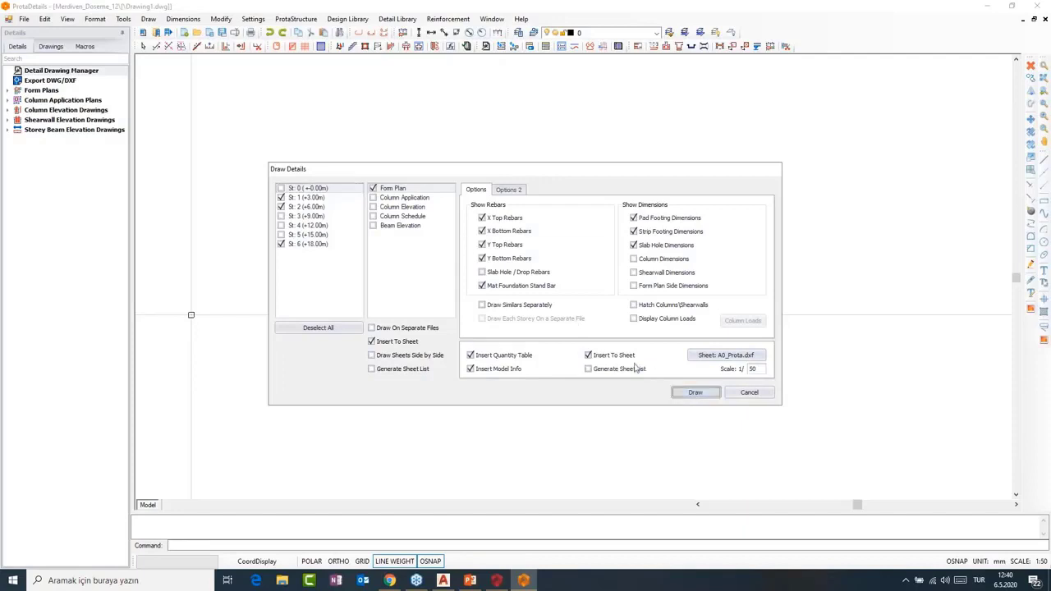
click(695, 392)
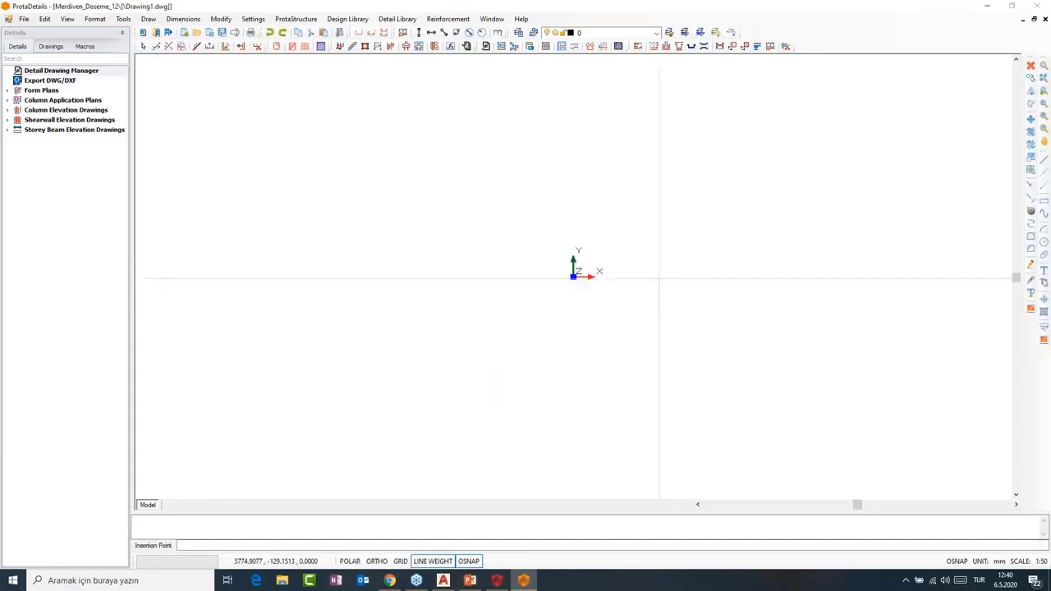
click(671, 288)
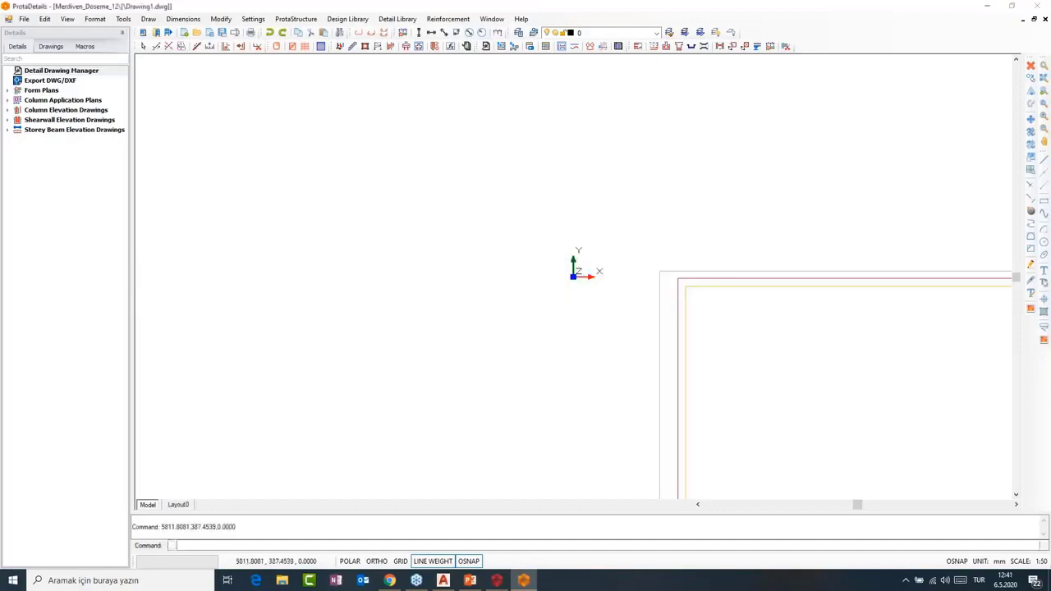
- Move the Storey 1 form plan out of the sheet into the empty space to the left of its frame
scroll(821, 428, down, 2)
scroll(821, 427, down, 2)
middle_drag(822, 427, 652, 254)
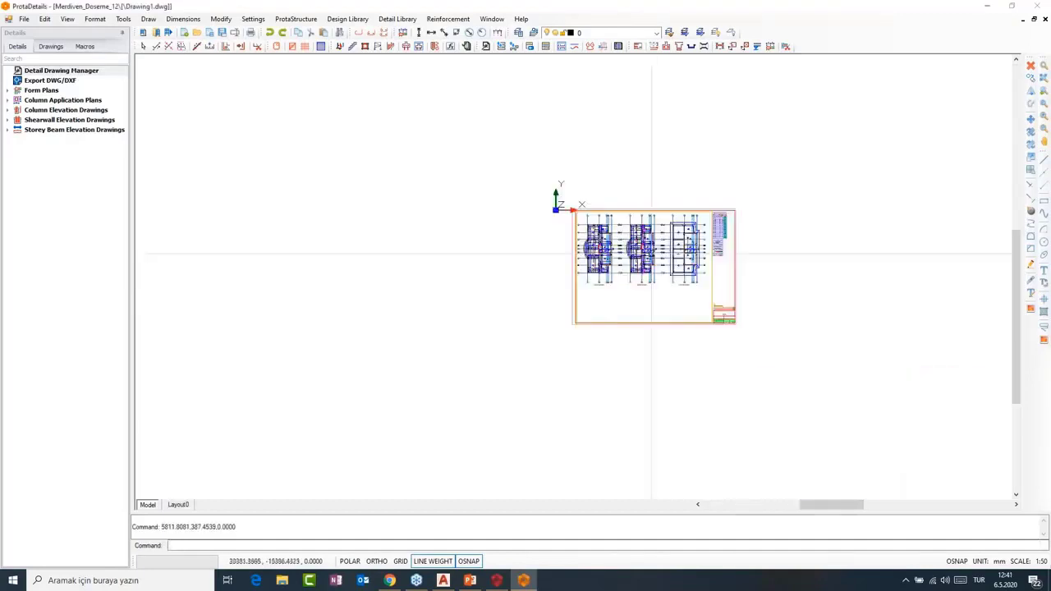
scroll(652, 254, up, 3)
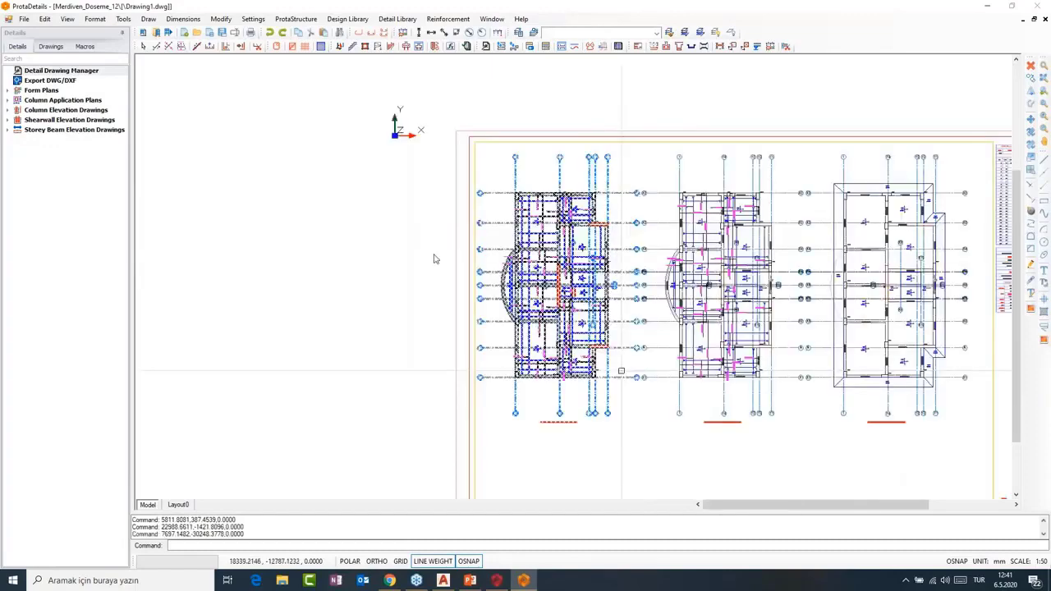
click(571, 268)
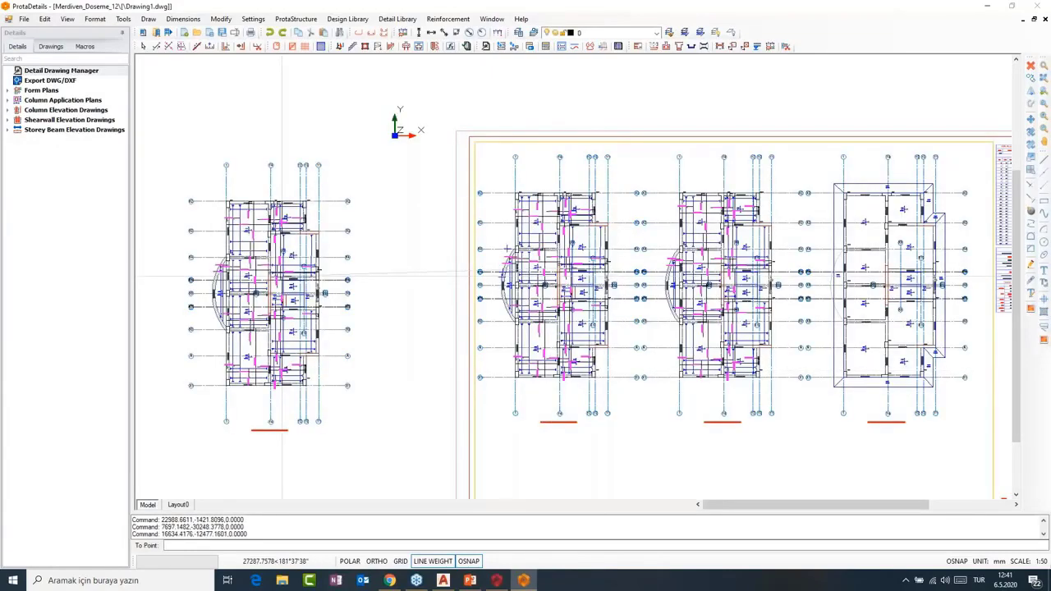
click(282, 274)
- Examine the slab reinforcement, rebar labels and stair area slabs on the Storey 1 form plan
scroll(282, 273, up, 3)
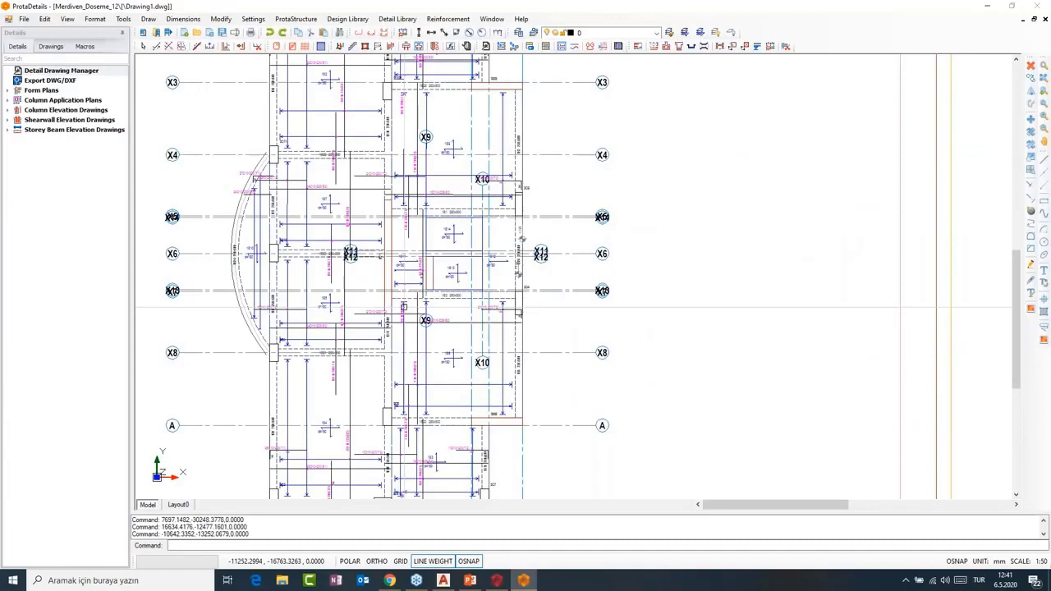
scroll(476, 264, down, 3)
scroll(476, 264, up, 5)
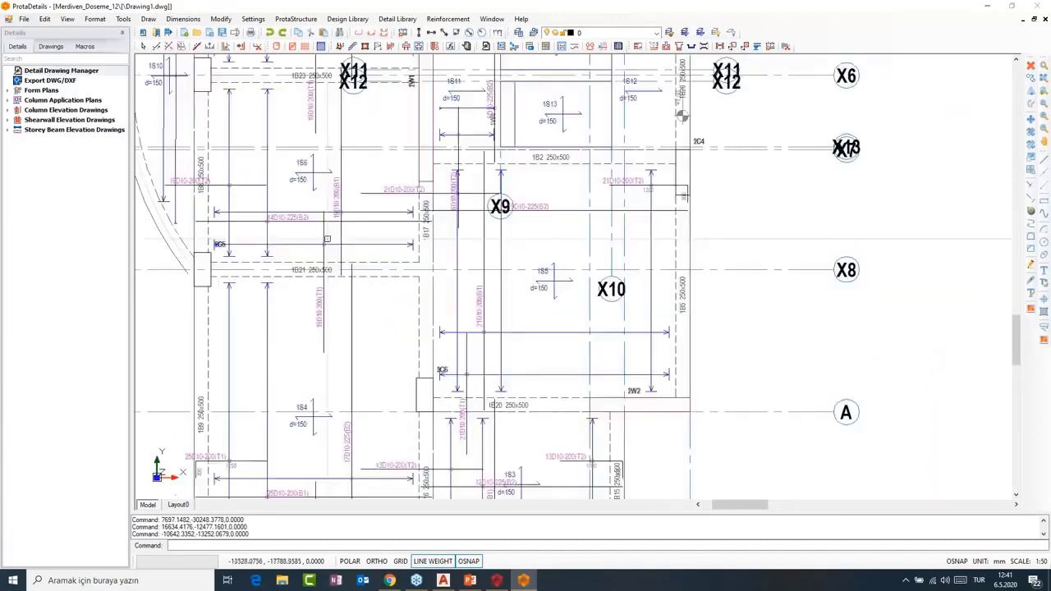
scroll(327, 239, down, 3)
mouse_move(363, 224)
middle_down()
mouse_move(400, 390)
mouse_move(439, 385)
middle_up()
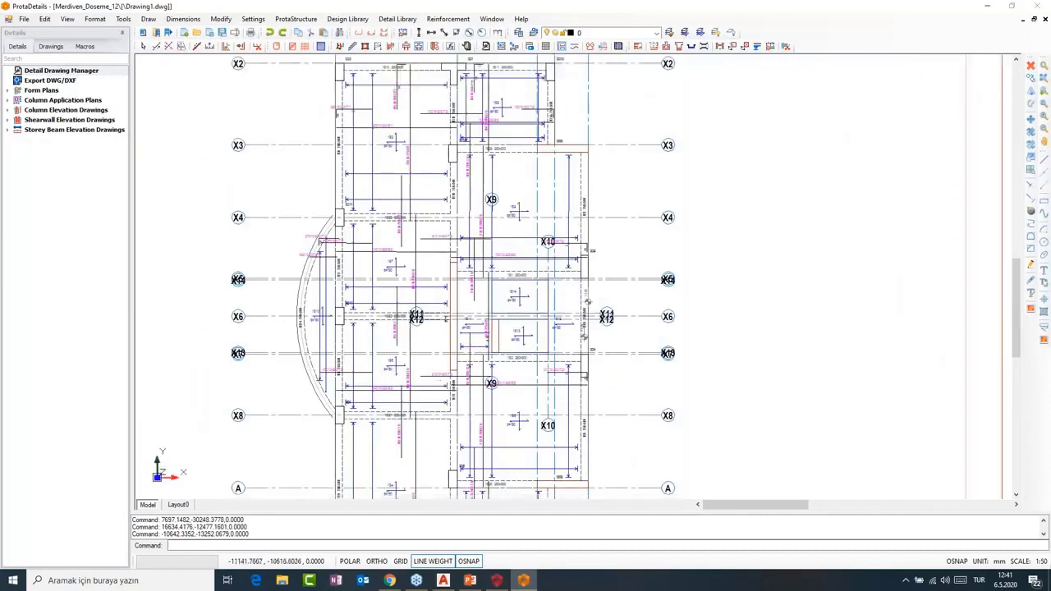
scroll(394, 273, down, 3)
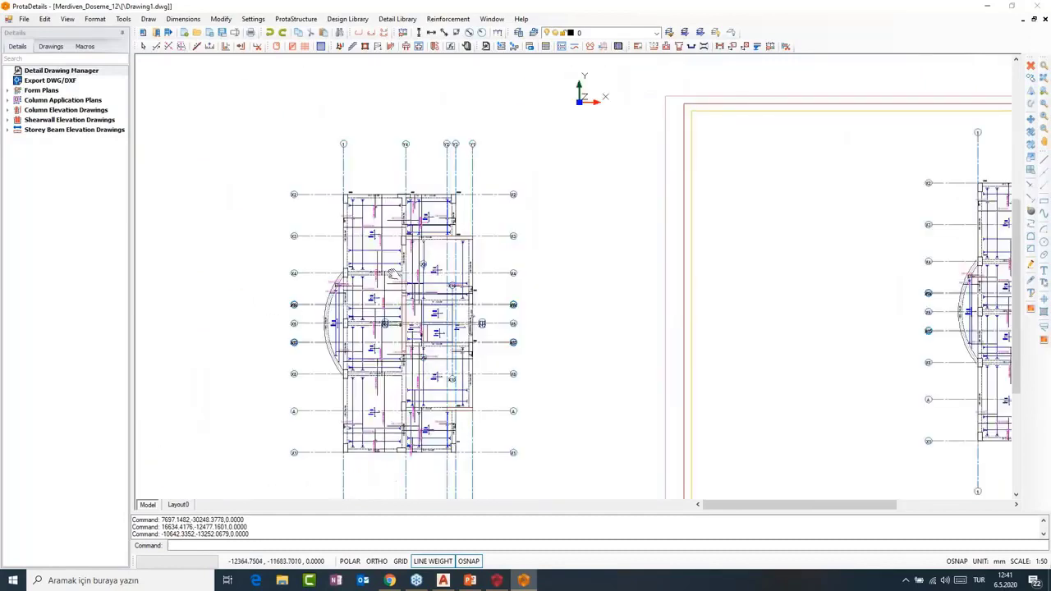
scroll(393, 273, up, 2)
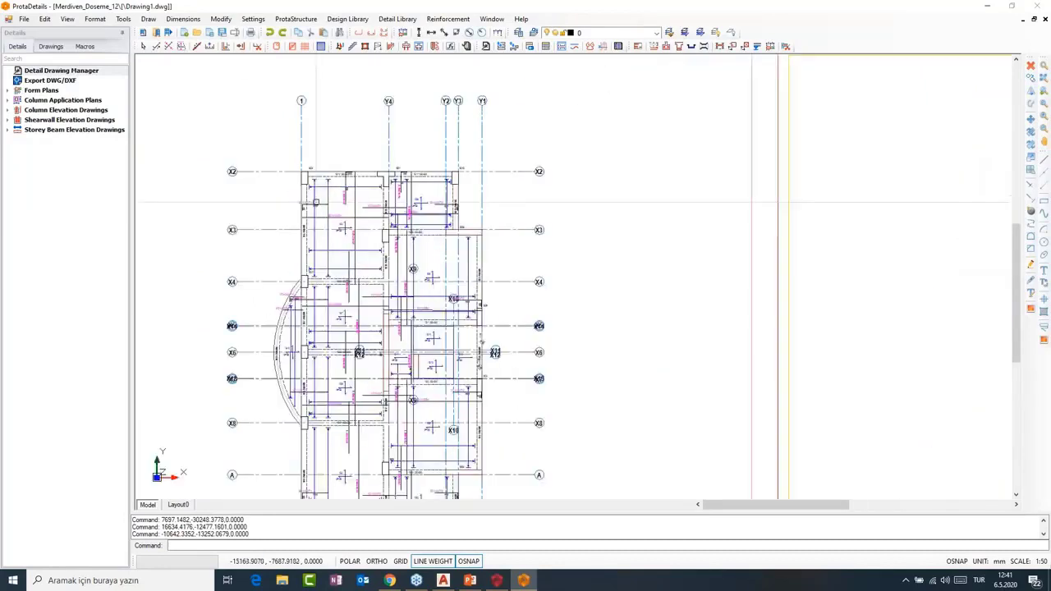
middle_drag(315, 202, 324, 159)
text(for)
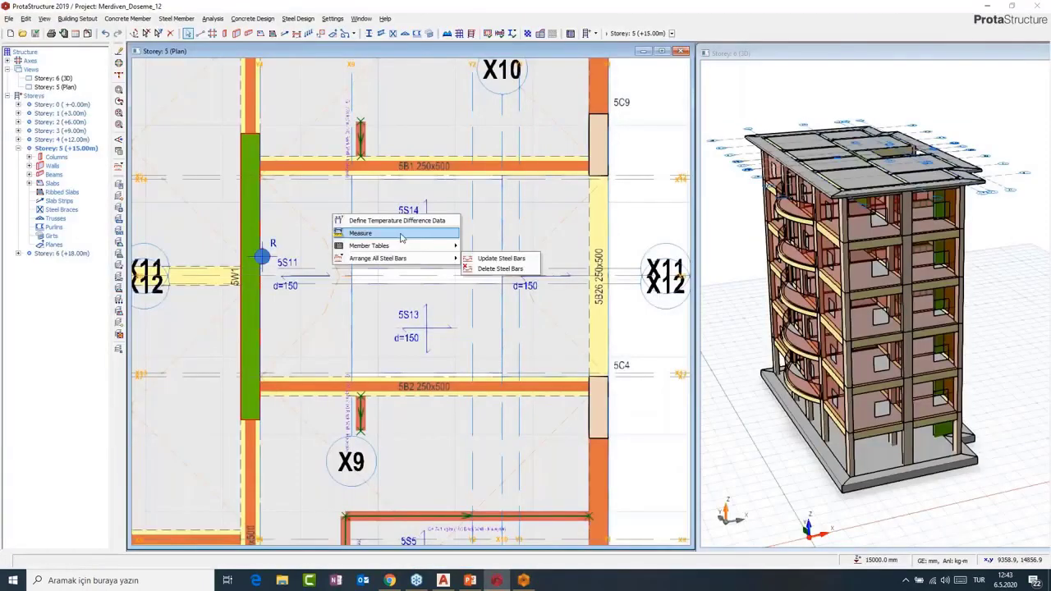
- Measure the landing width from the face of wall 5W1 to axis X9 in ProtaStructure's Storey 5 plan
click(402, 237)
scroll(445, 367, up, 5)
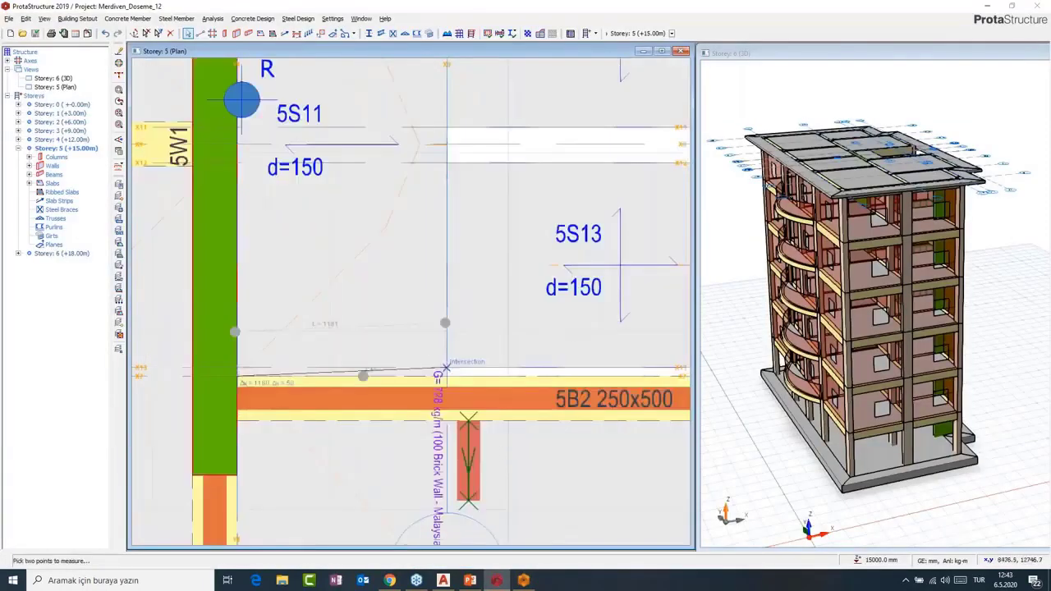
click(236, 376)
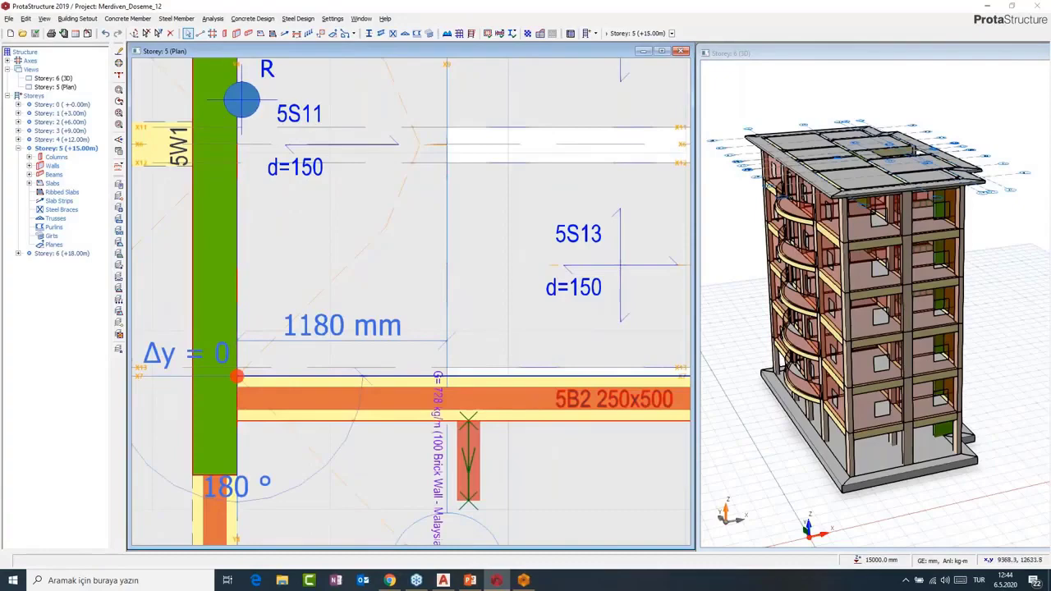
scroll(402, 417, down, 6)
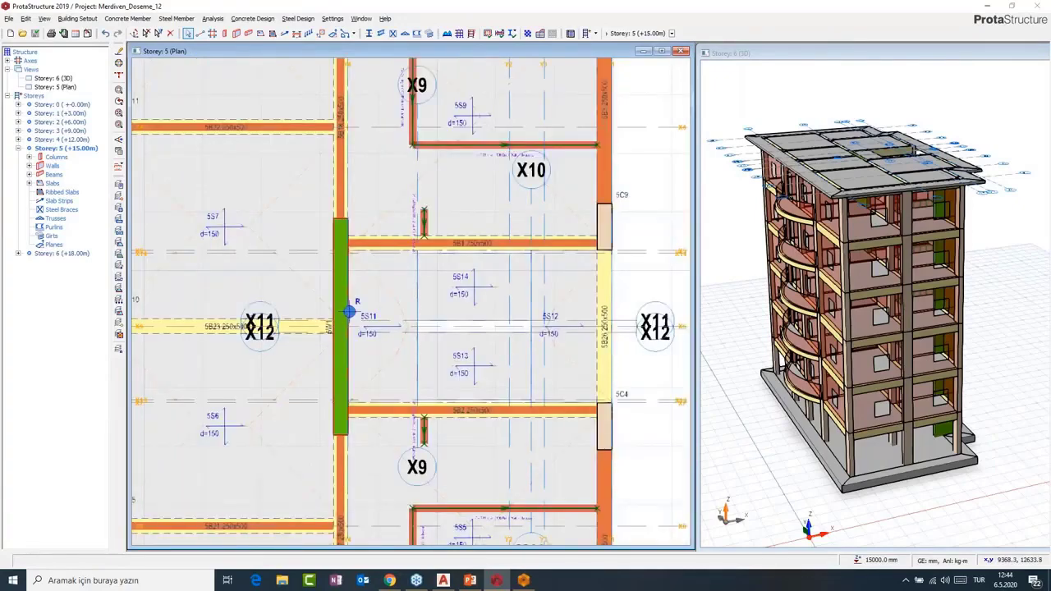
middle_drag(381, 407, 361, 404)
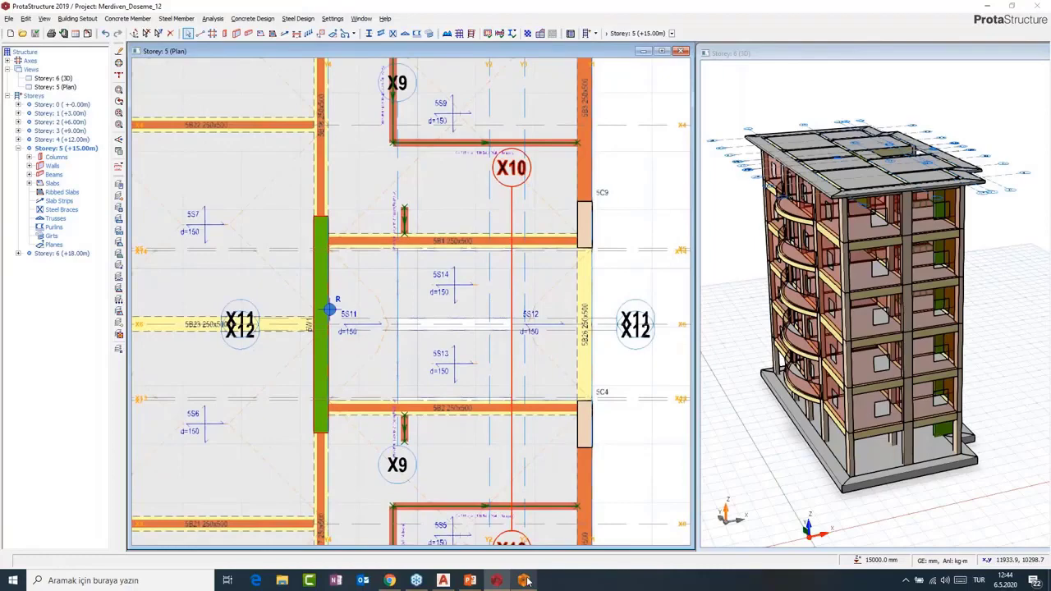
- Switch to ProtaDetails and set the Storey Landing Width (bSK) of the double-armed stair to 1180 mm
click(524, 581)
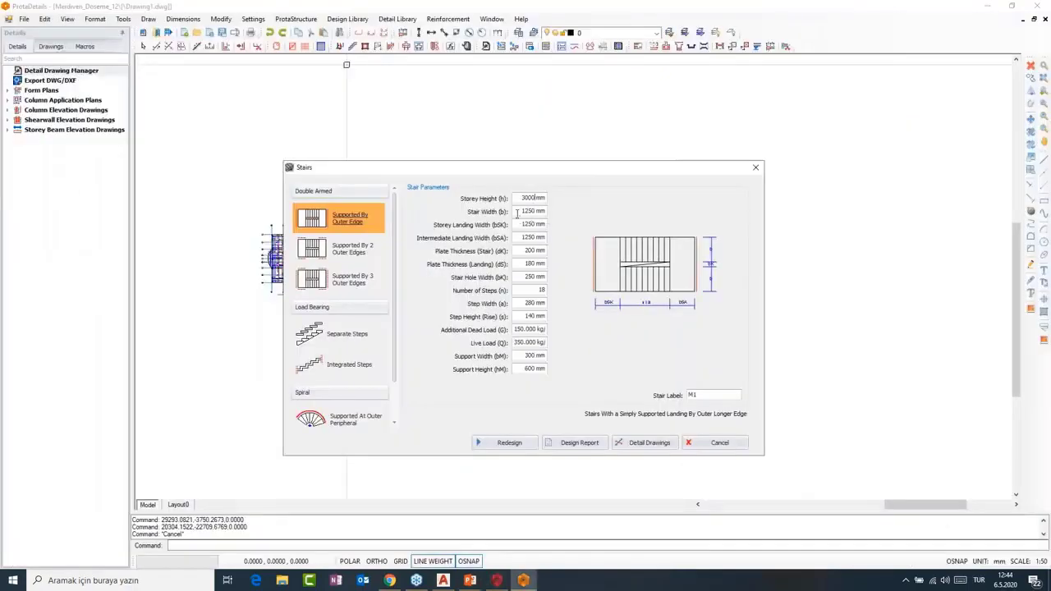
click(536, 224)
double_click(536, 224)
text(11)
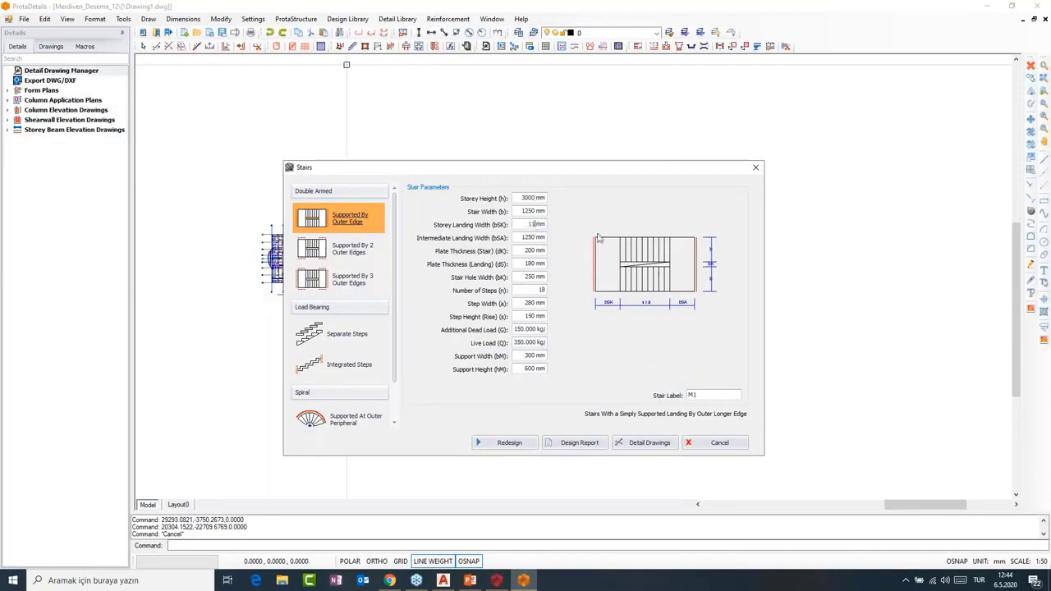
text(30)
- Take a measurement around slab 5S12 in ProtaStructure, and redesign the ProtaDetails stair with a 1200 mm stair width
click(507, 584)
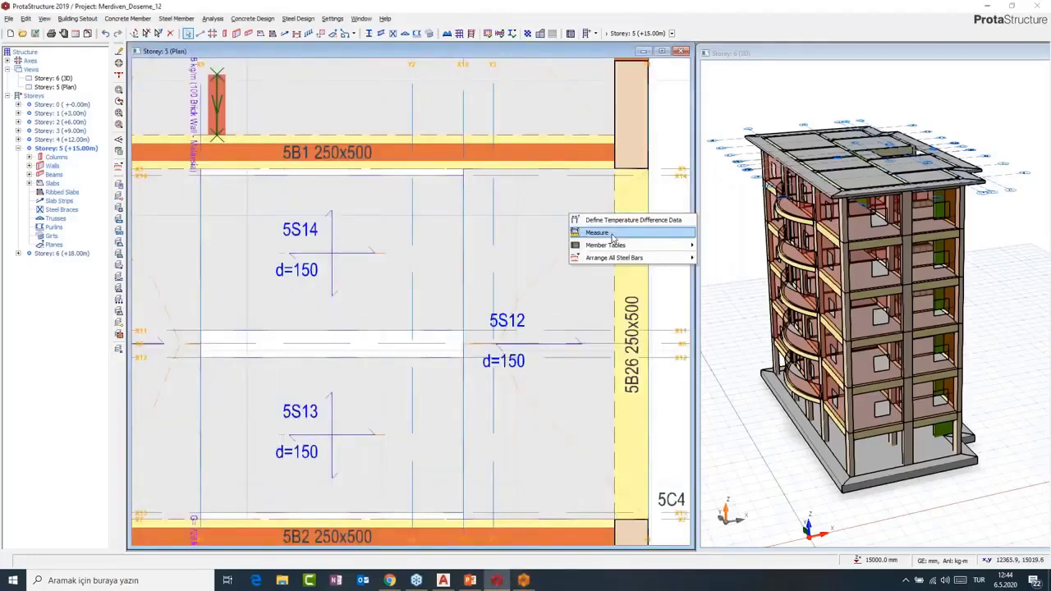
click(597, 234)
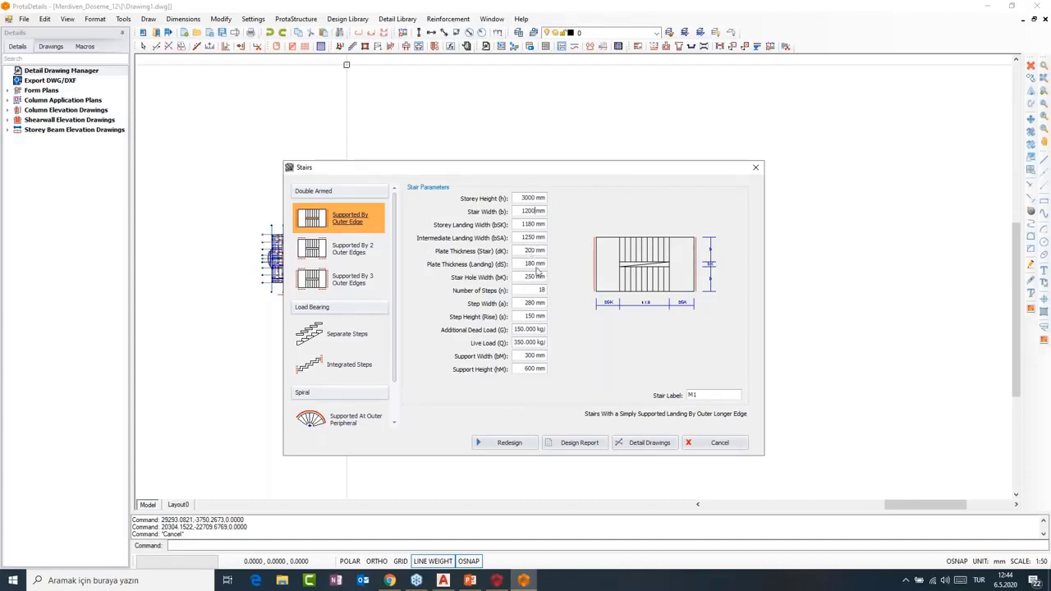
click(508, 444)
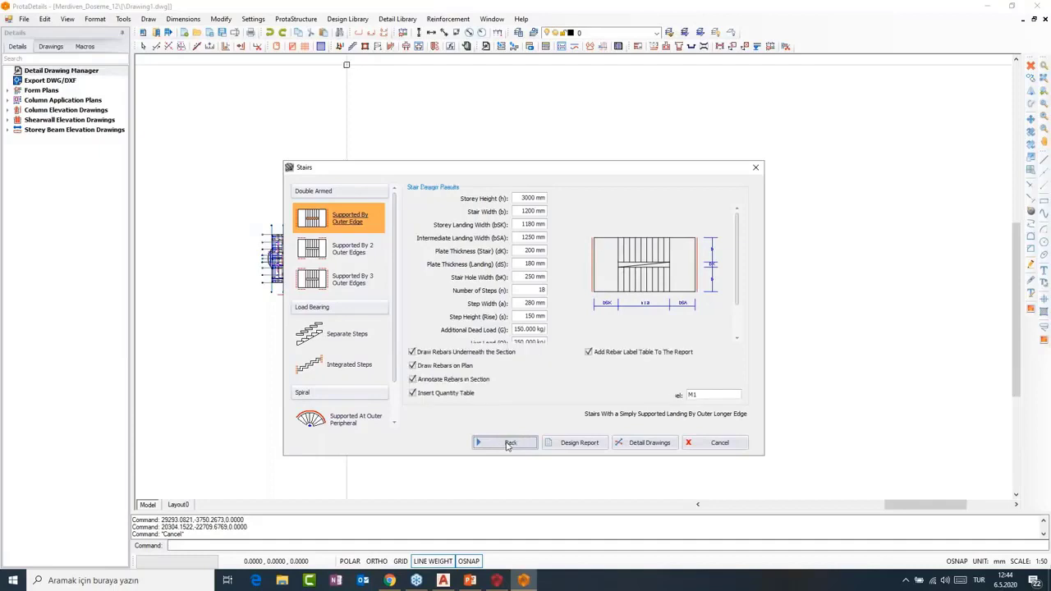
- Set the minimum rebar diameter to 10 in the Stairs Settings
click(714, 391)
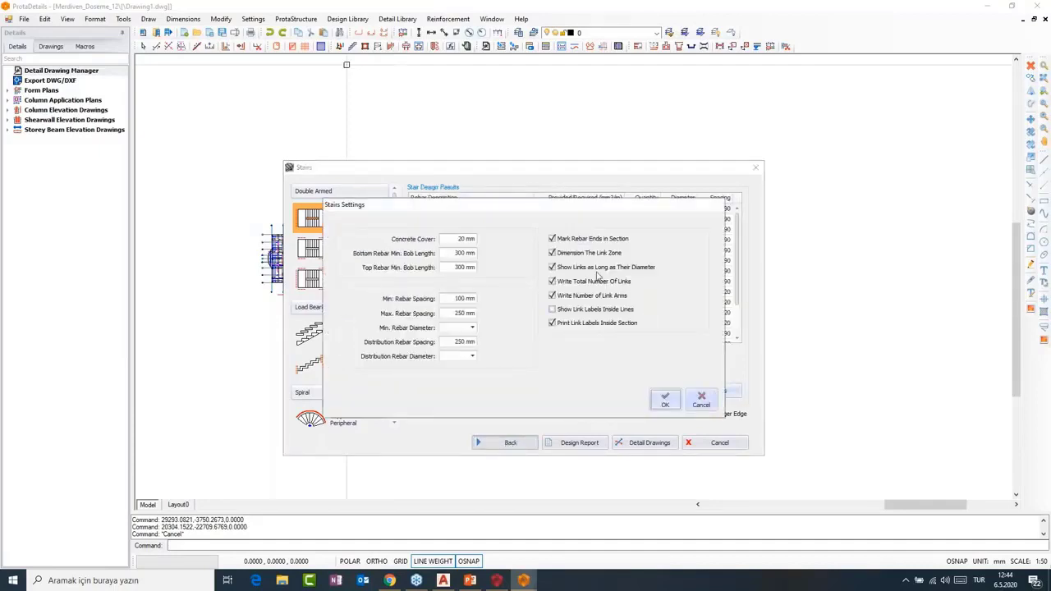
drag(535, 204, 537, 168)
click(472, 295)
click(454, 309)
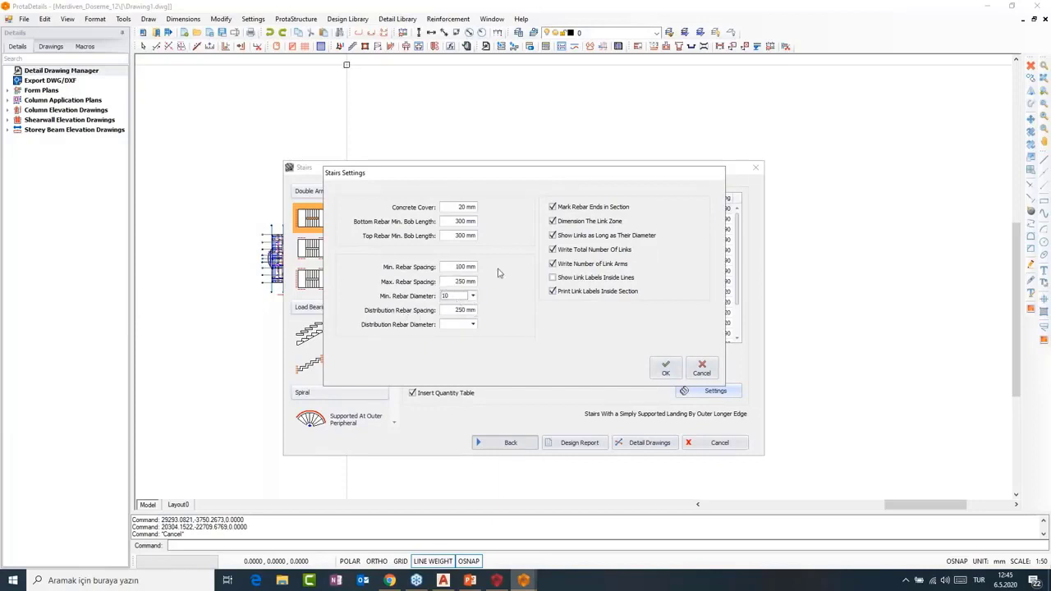
click(472, 325)
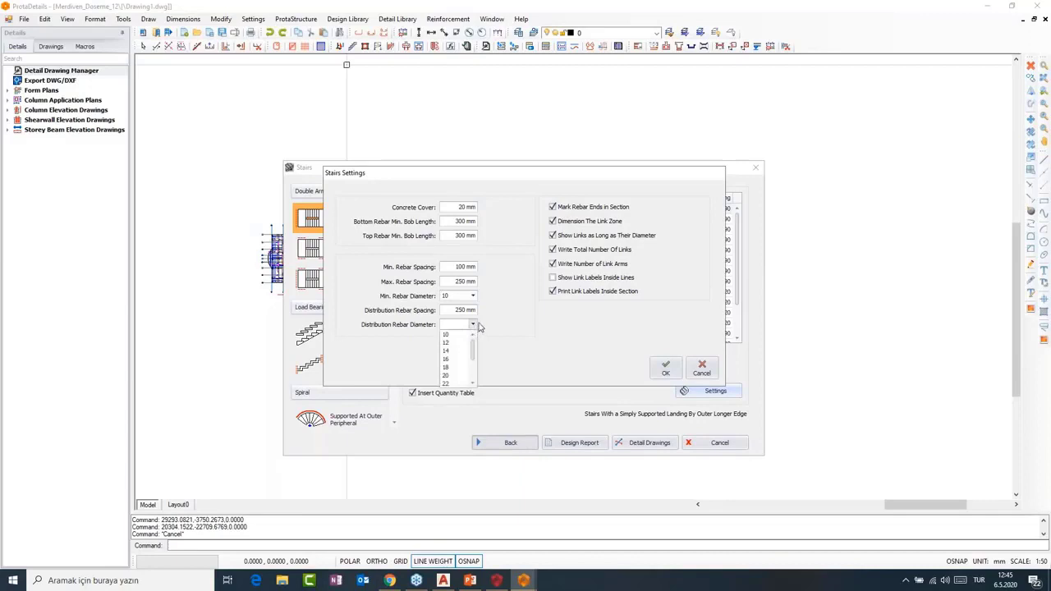
click(474, 325)
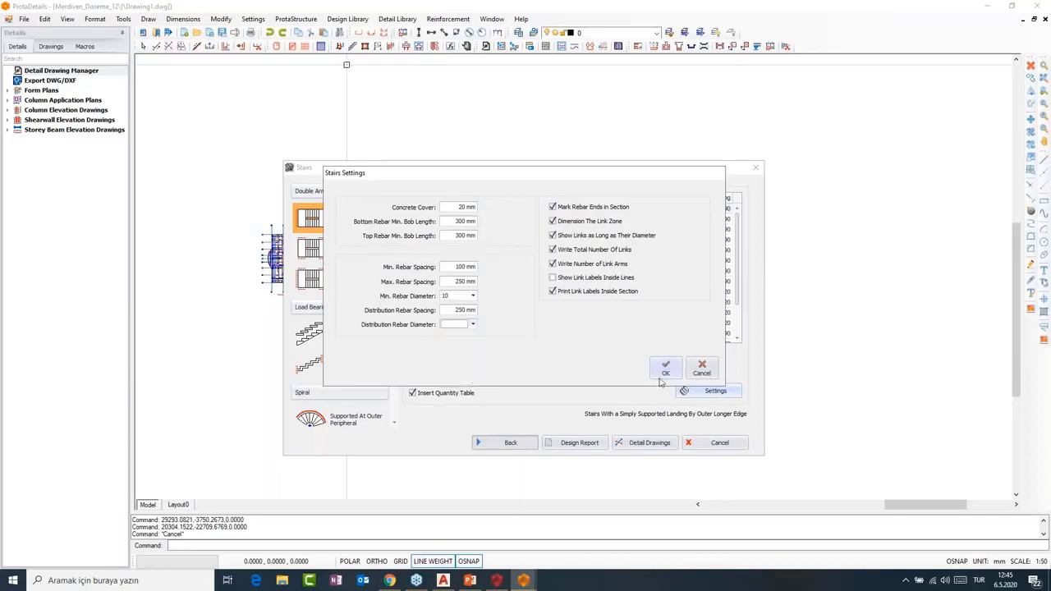
click(666, 370)
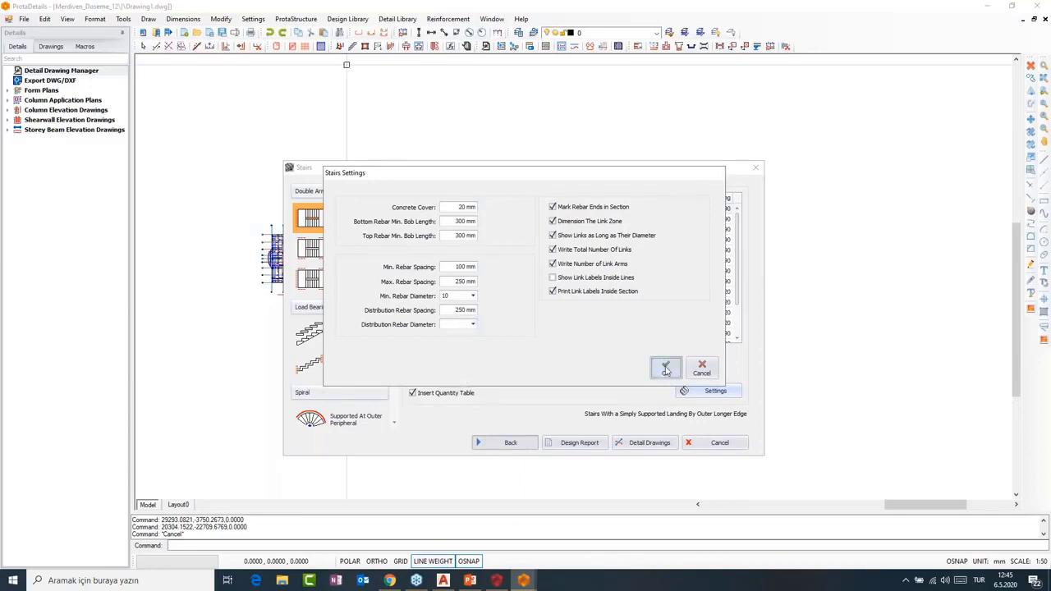
- Return to the stair parameters and redesign the stair with the updated rebar settings
click(507, 444)
click(505, 444)
click(549, 329)
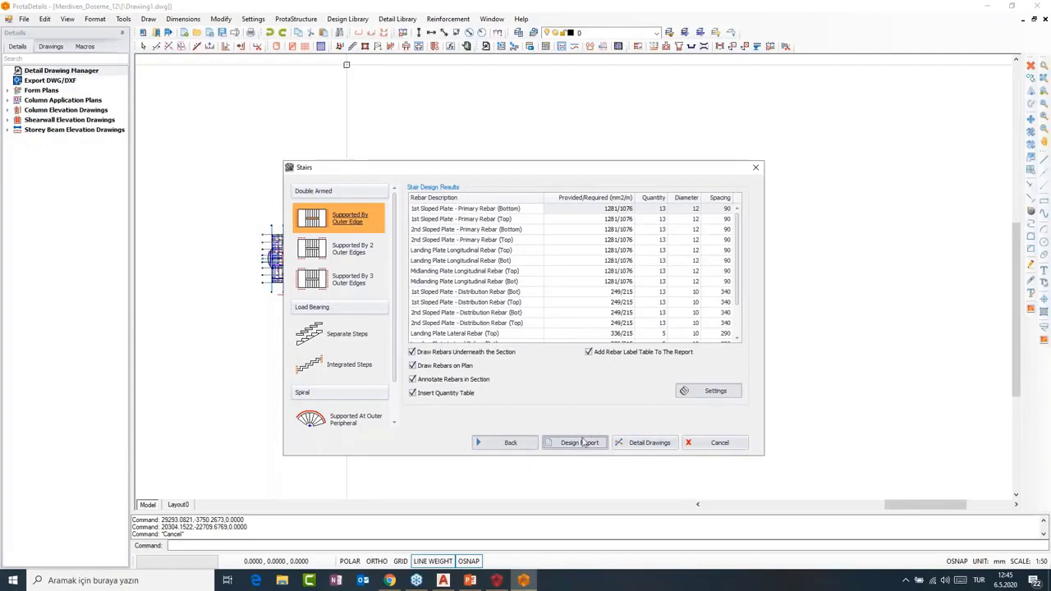
- Review the design report of stair M1, including the reinforcement table and rebar sketches, and close it
click(575, 445)
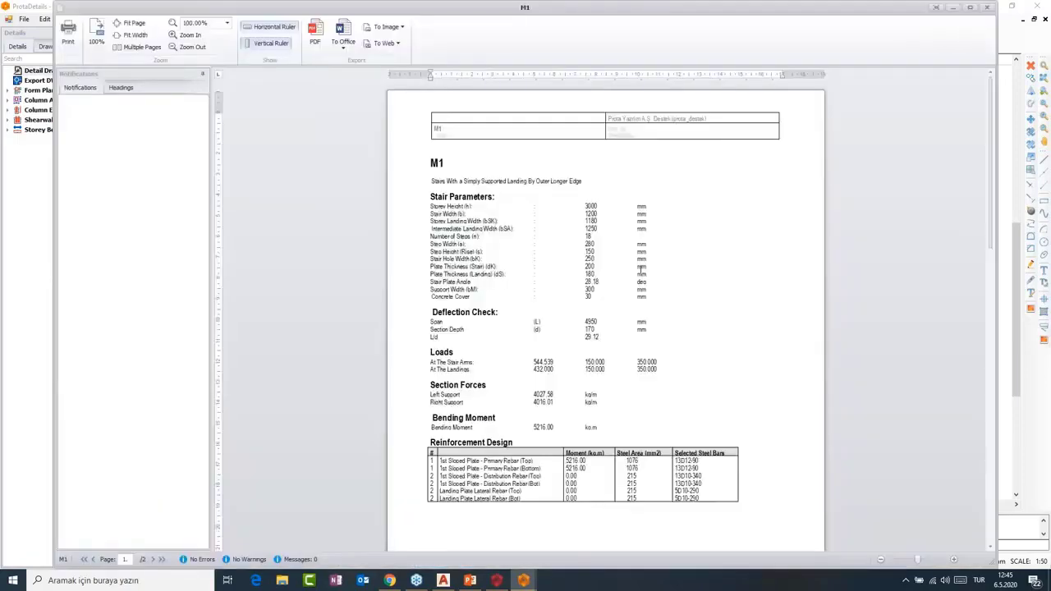
scroll(570, 194, down, 1)
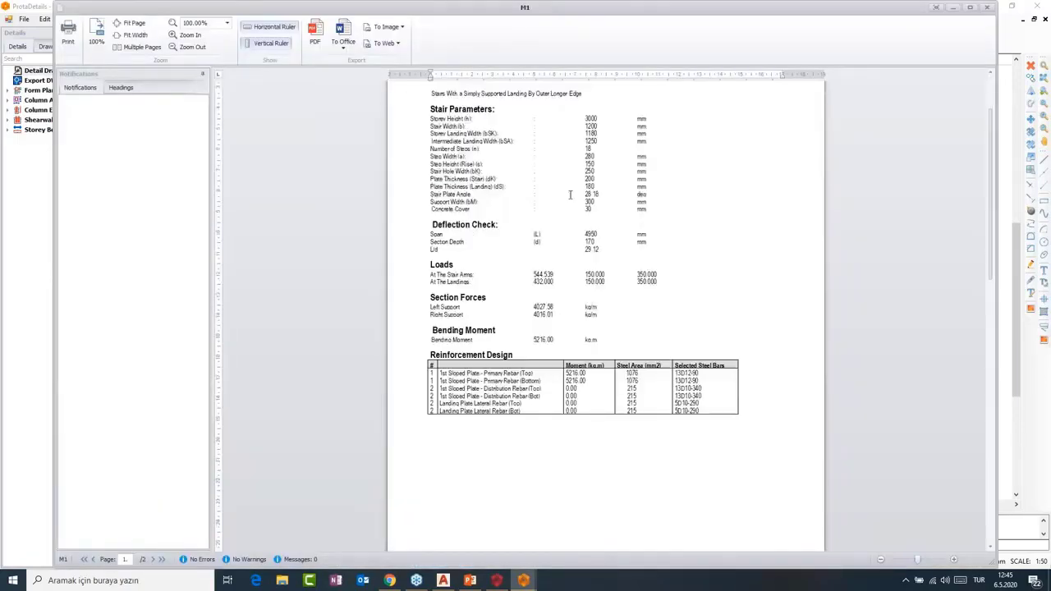
scroll(591, 213, up, 1)
scroll(610, 233, down, 3)
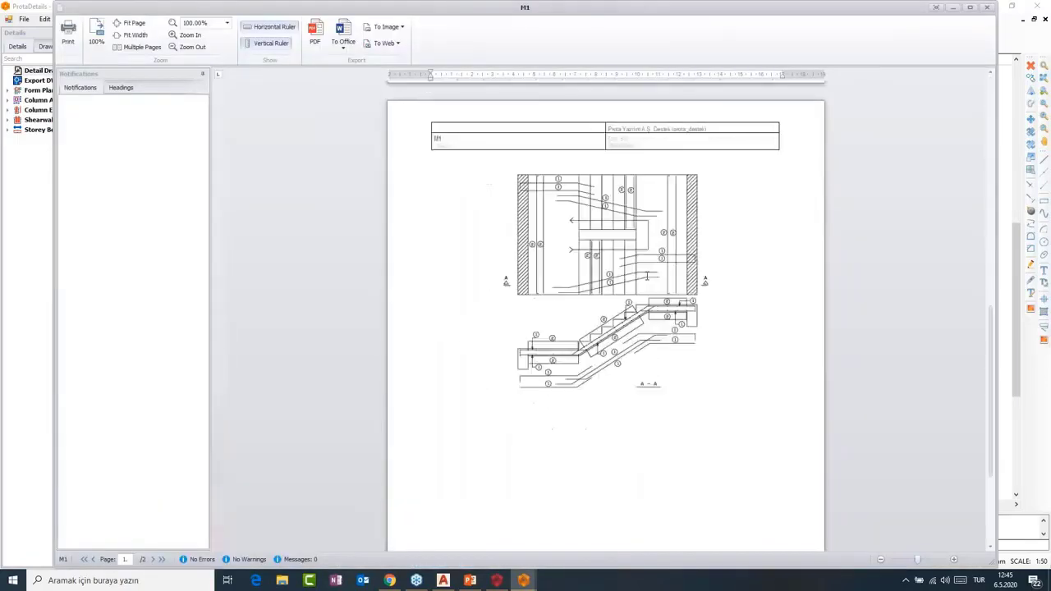
scroll(648, 277, up, 3)
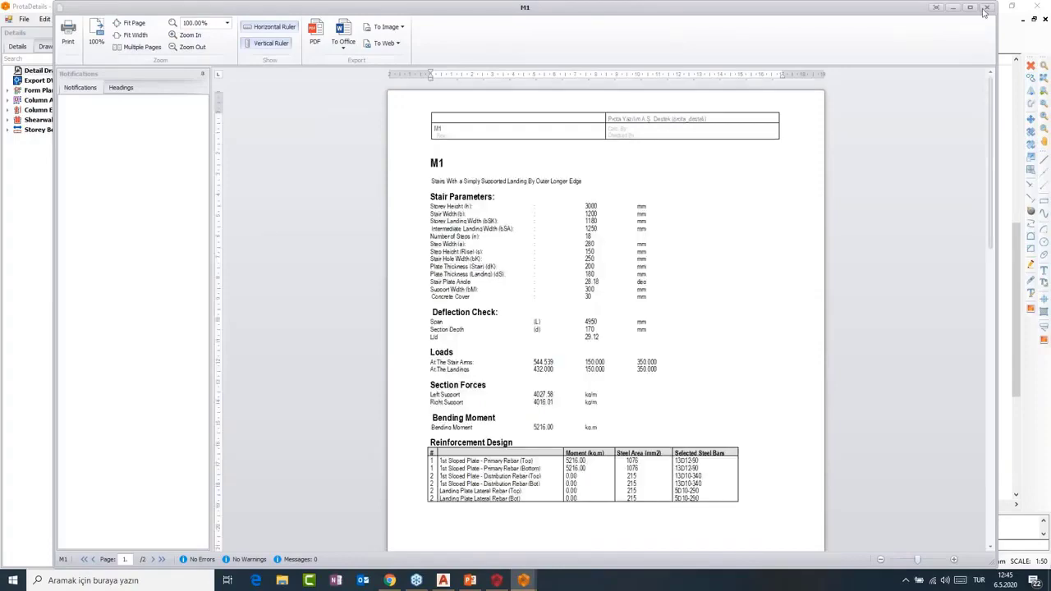
click(986, 8)
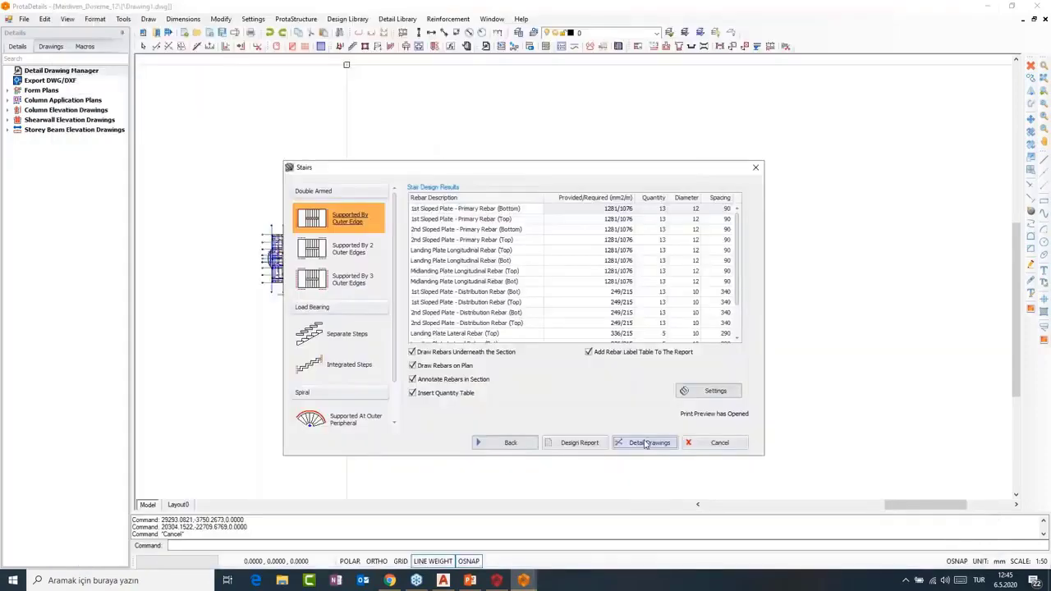
- Generate the detail drawings of stair M1, place them to the right of the form plan sheet, and inspect the sections
click(646, 443)
click(605, 220)
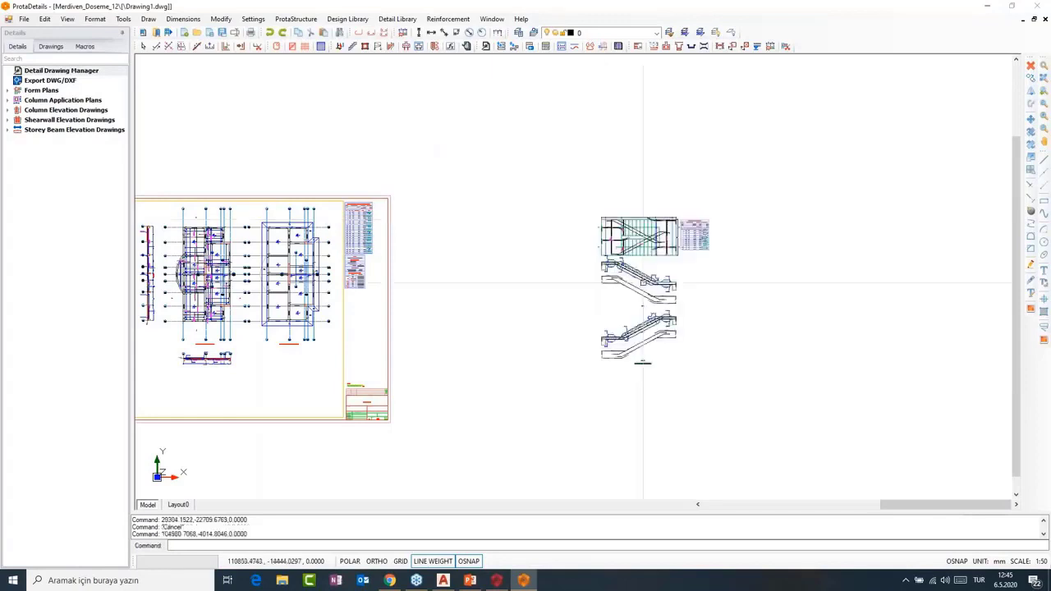
scroll(643, 284, up, 10)
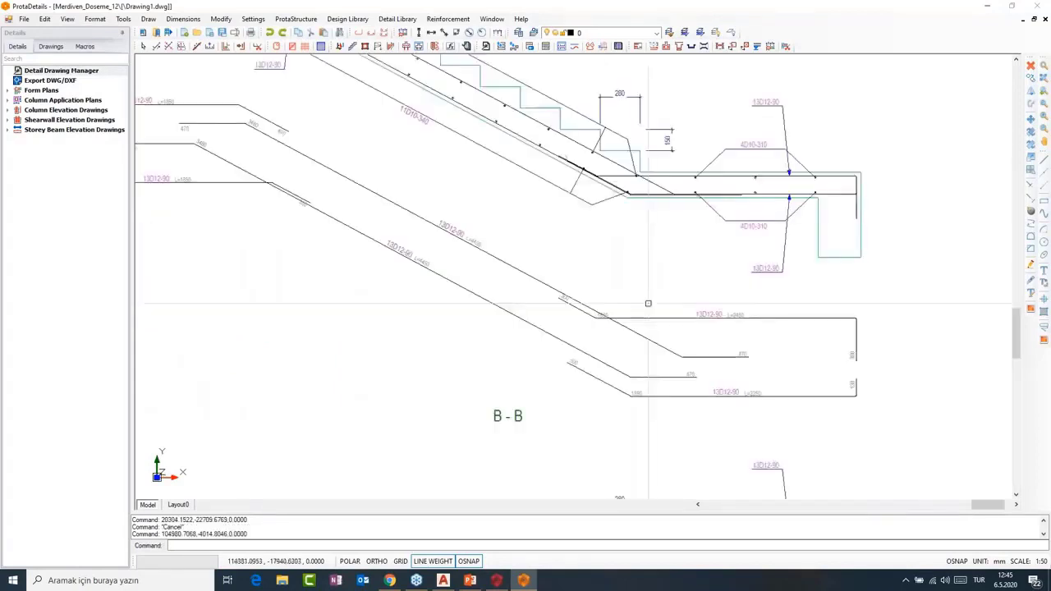
scroll(648, 303, down, 10)
middle_drag(593, 269, 546, 309)
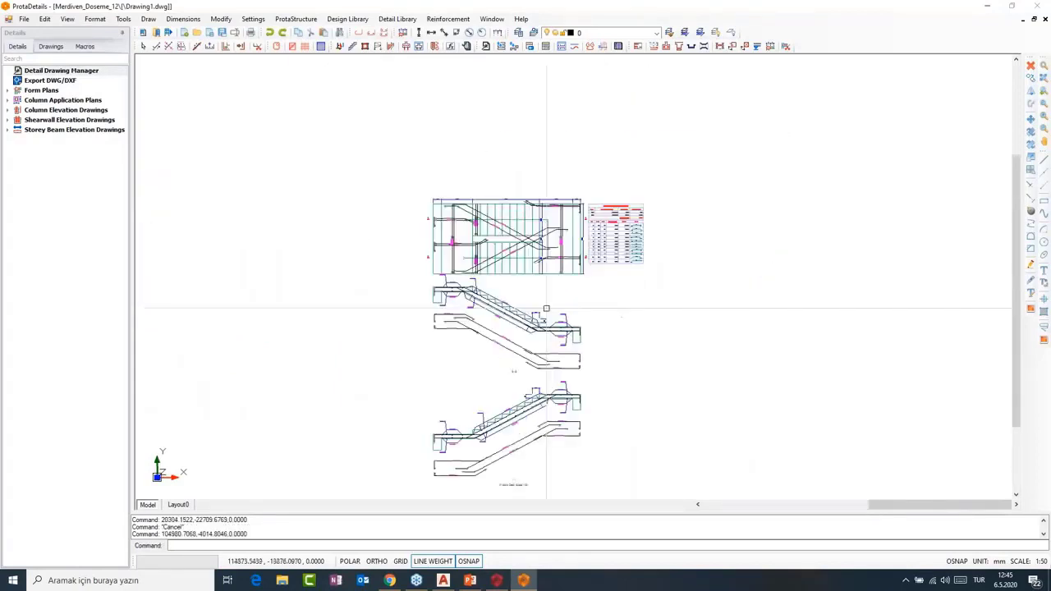
- Create a landscape Quantity Table from the rebars of stair section A-A, reassigning their barmarks, and place it to the right of the sections
scroll(547, 309, down, 2)
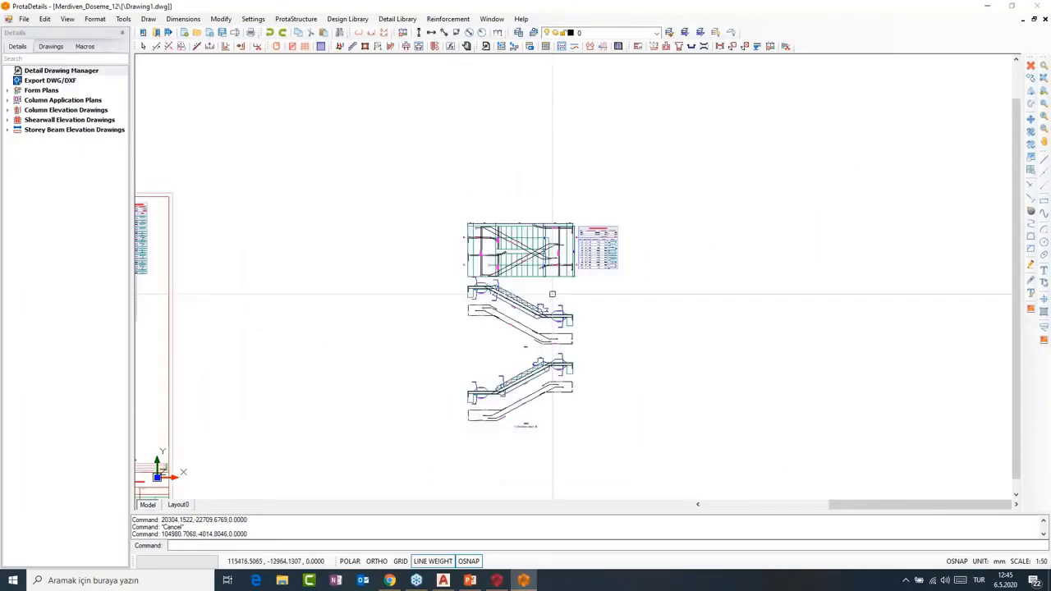
scroll(552, 295, up, 5)
scroll(575, 337, down, 2)
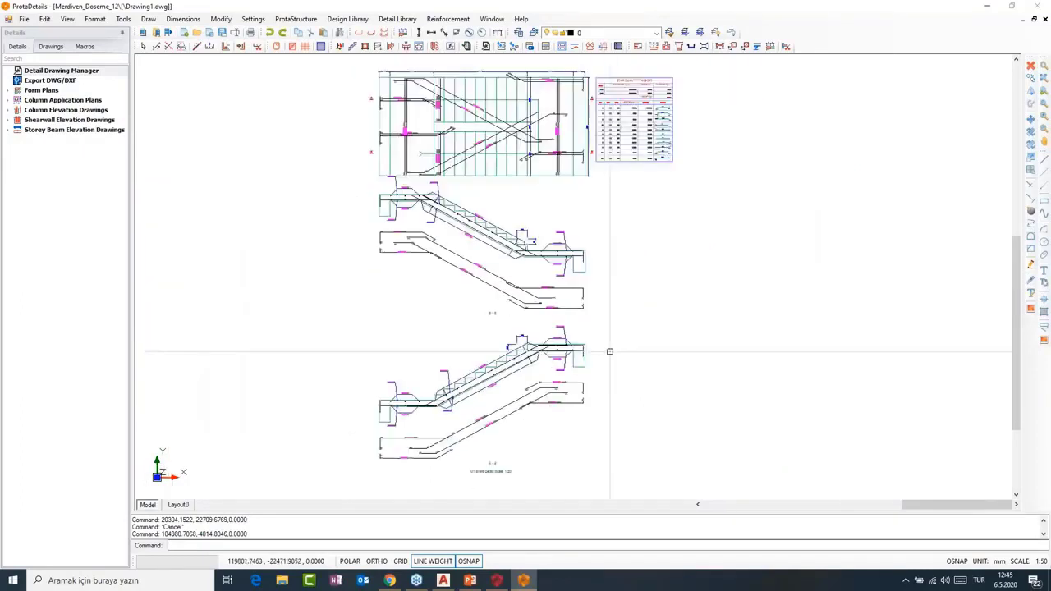
middle_drag(610, 352, 656, 264)
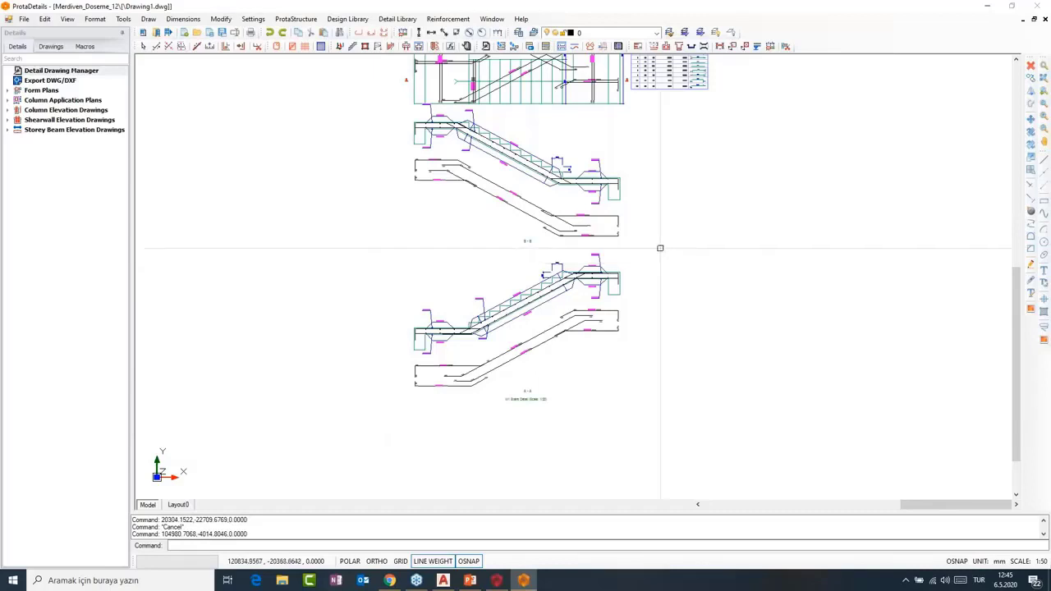
click(661, 248)
click(365, 417)
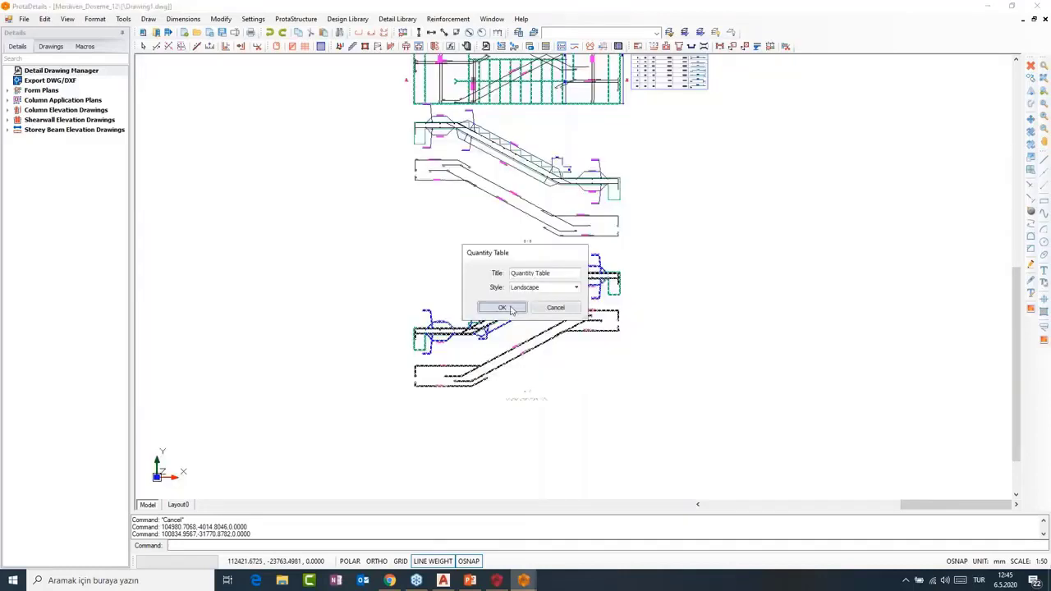
click(504, 308)
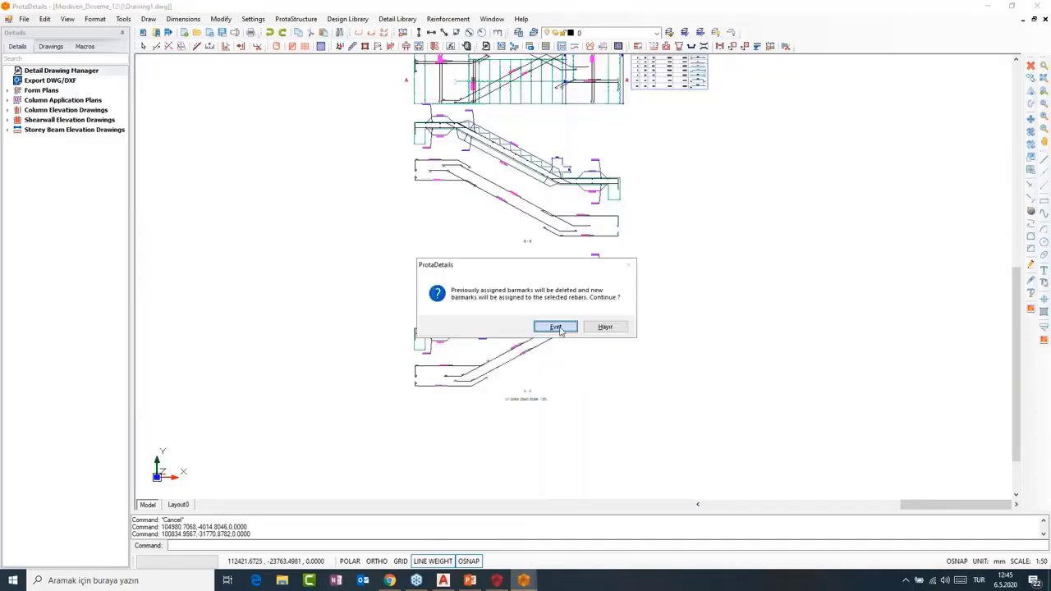
click(560, 329)
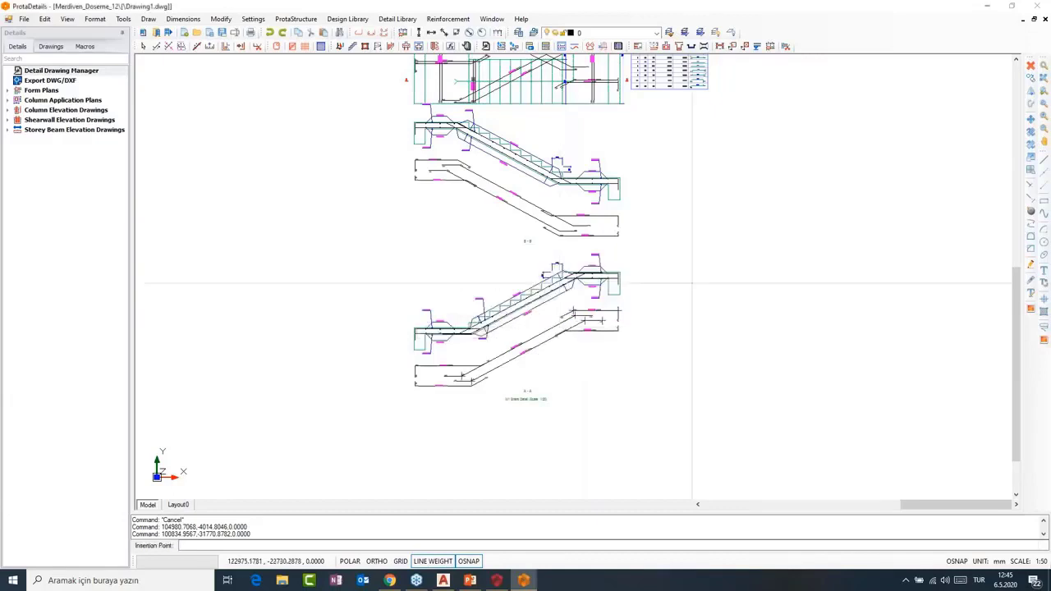
click(722, 270)
- Compare the stair quantity take-off beside the stair plan with the new Quantity Table, checking bar sizes, lengths and total weights
mouse_move(759, 237)
middle_down()
mouse_move(738, 342)
mouse_move(729, 280)
middle_up()
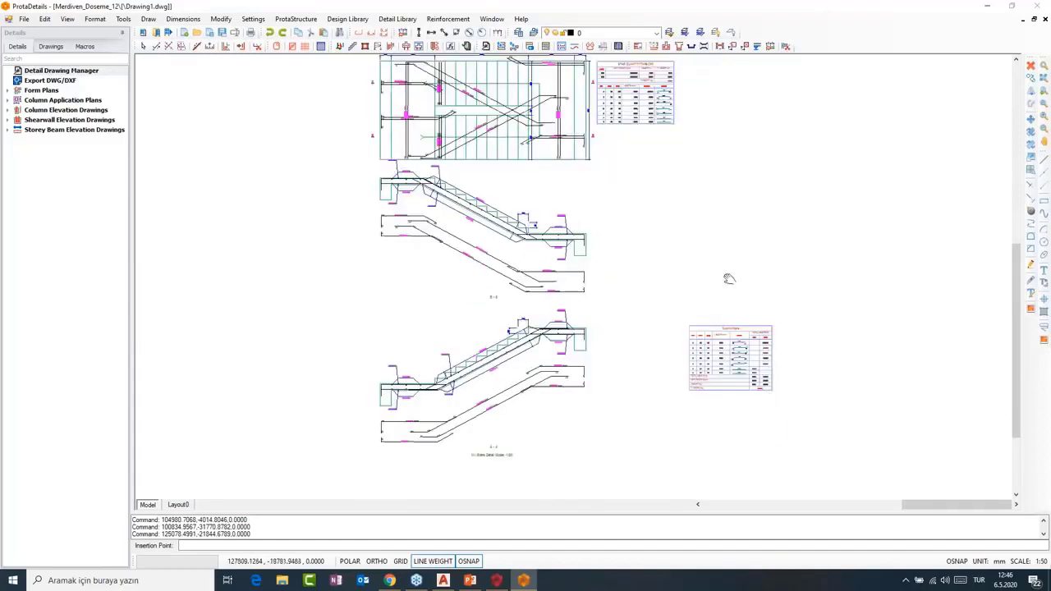
scroll(657, 167, up, 4)
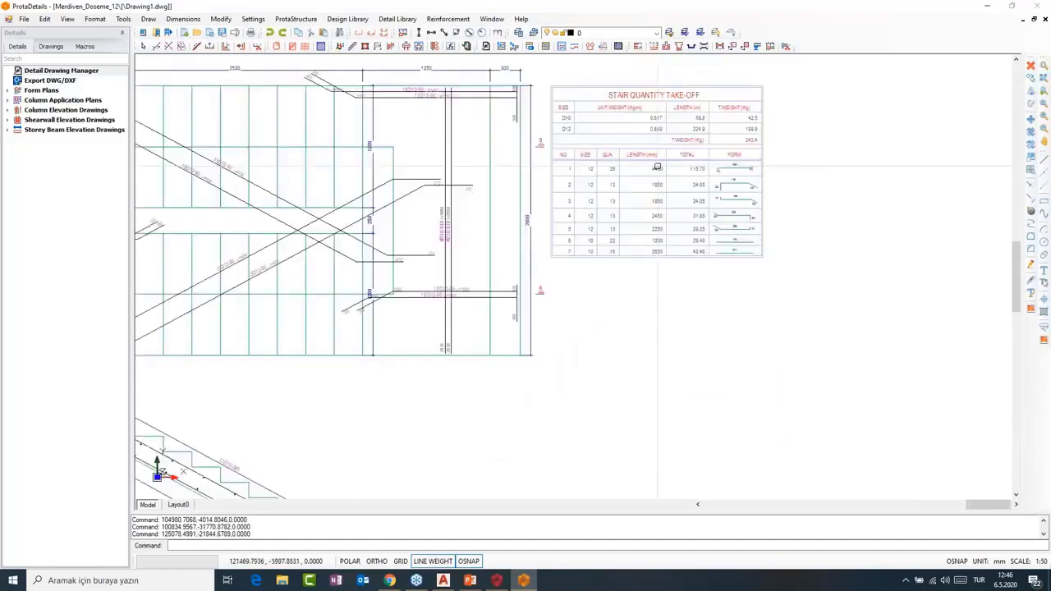
scroll(657, 168, down, 5)
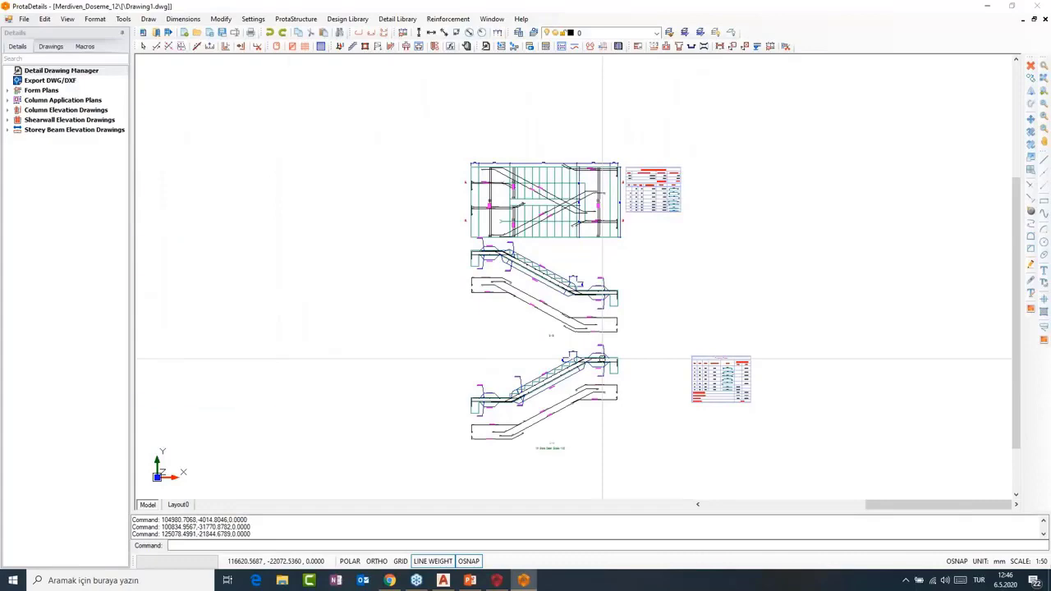
scroll(638, 194, up, 5)
scroll(663, 236, down, 2)
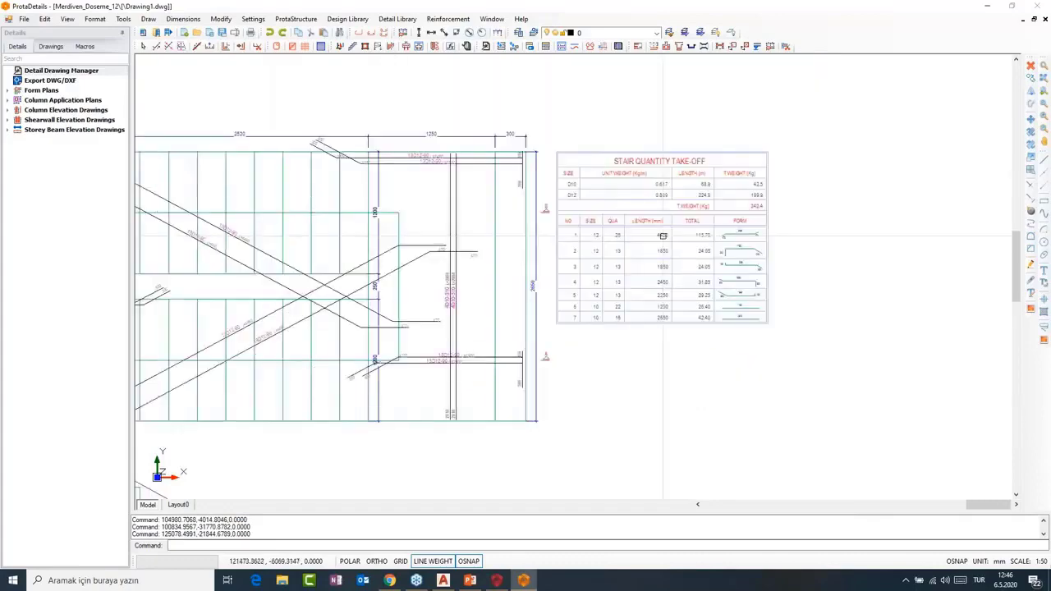
scroll(662, 236, down, 3)
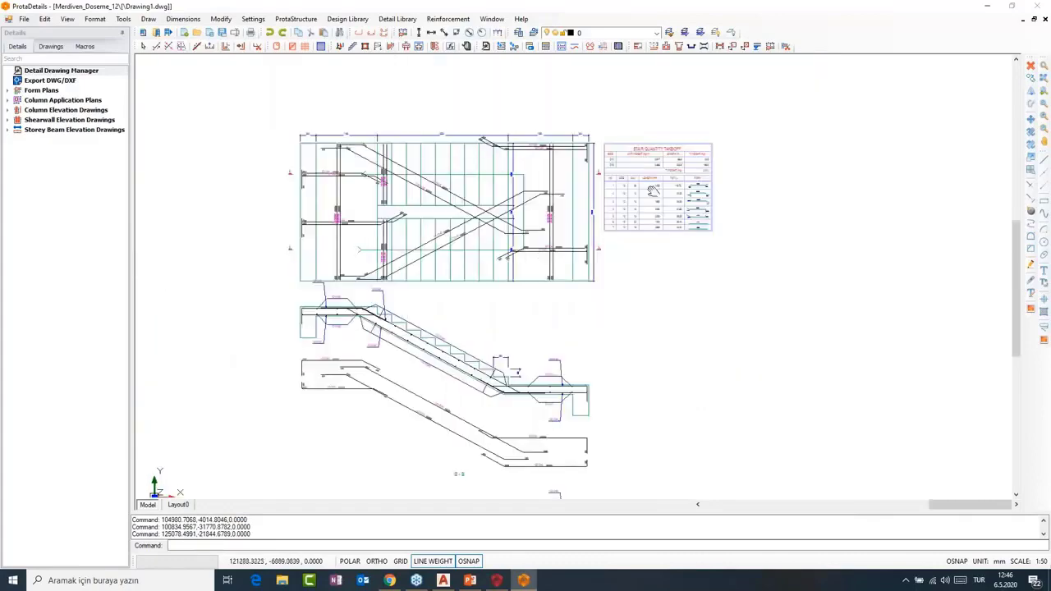
middle_drag(694, 467, 658, 283)
scroll(826, 424, up, 3)
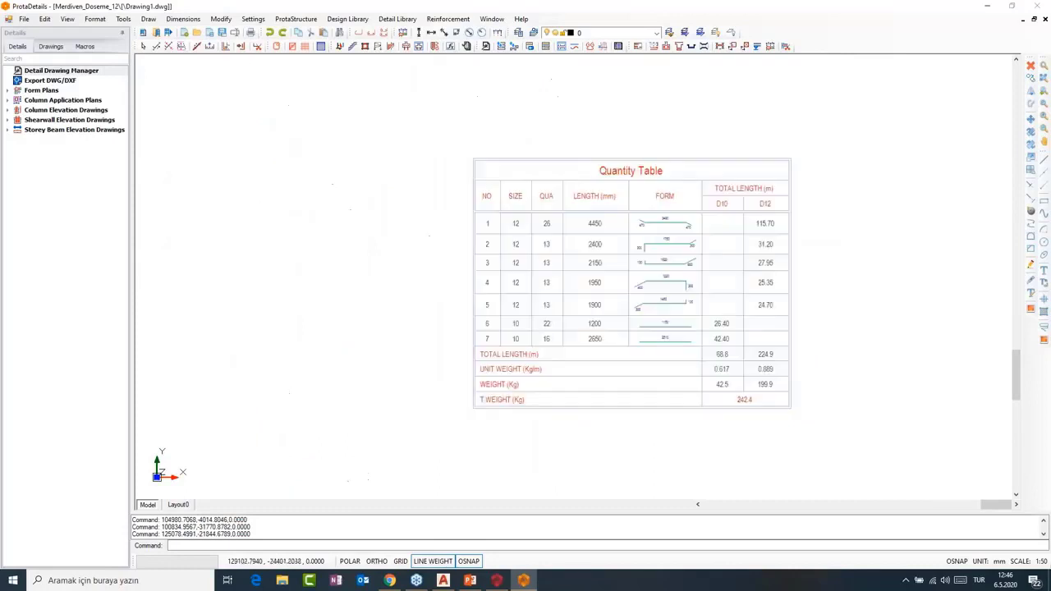
- Examine the reinforcement and bar layouts in stair sections A-A and B-B, and view the complete M1 stair detail
scroll(742, 218, down, 5)
scroll(592, 240, up, 3)
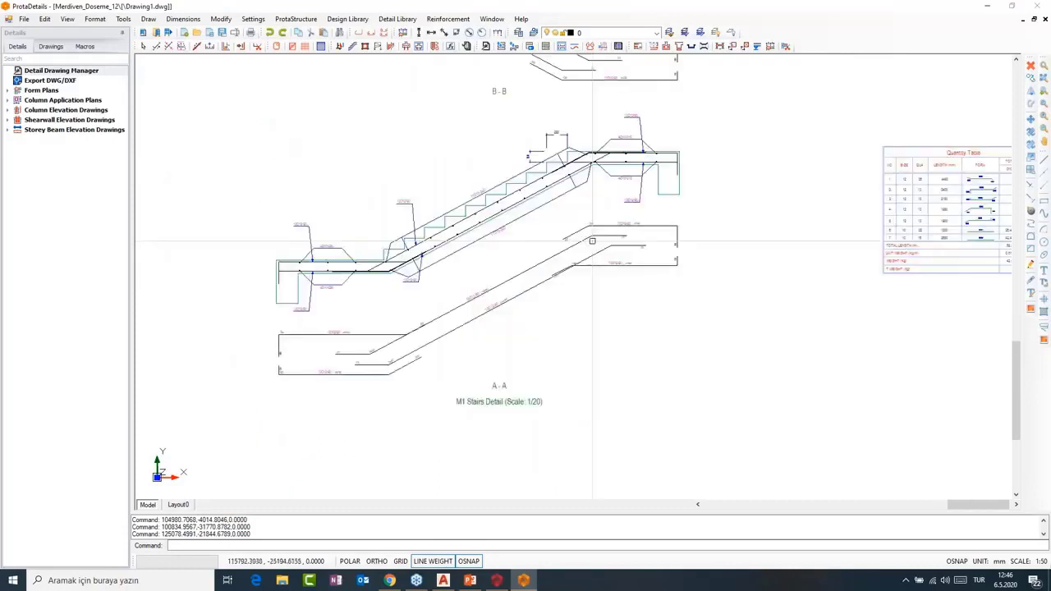
middle_drag(541, 134, 573, 173)
scroll(715, 303, down, 1)
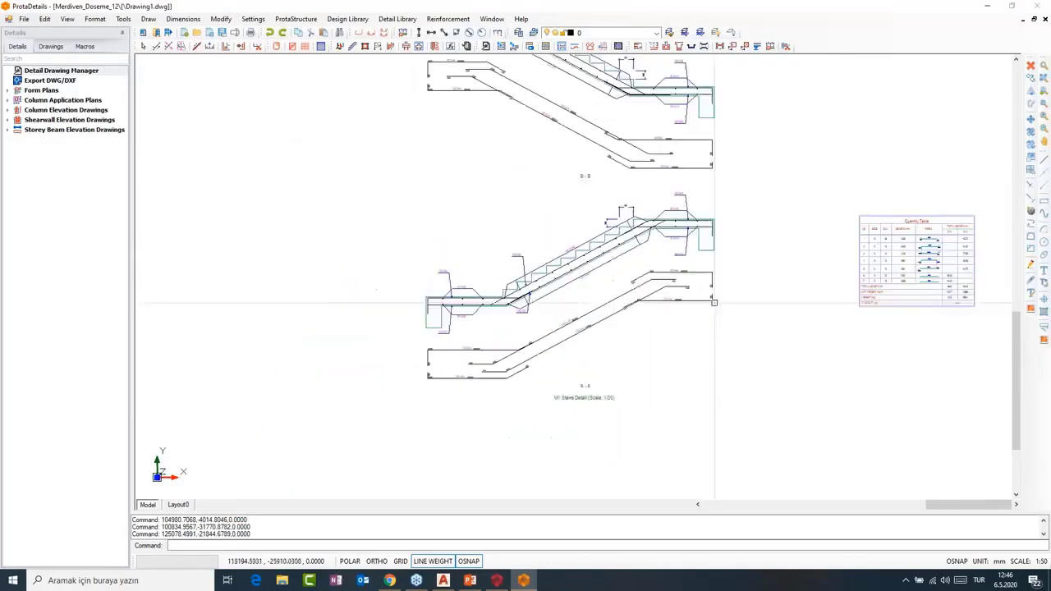
middle_drag(596, 281, 660, 312)
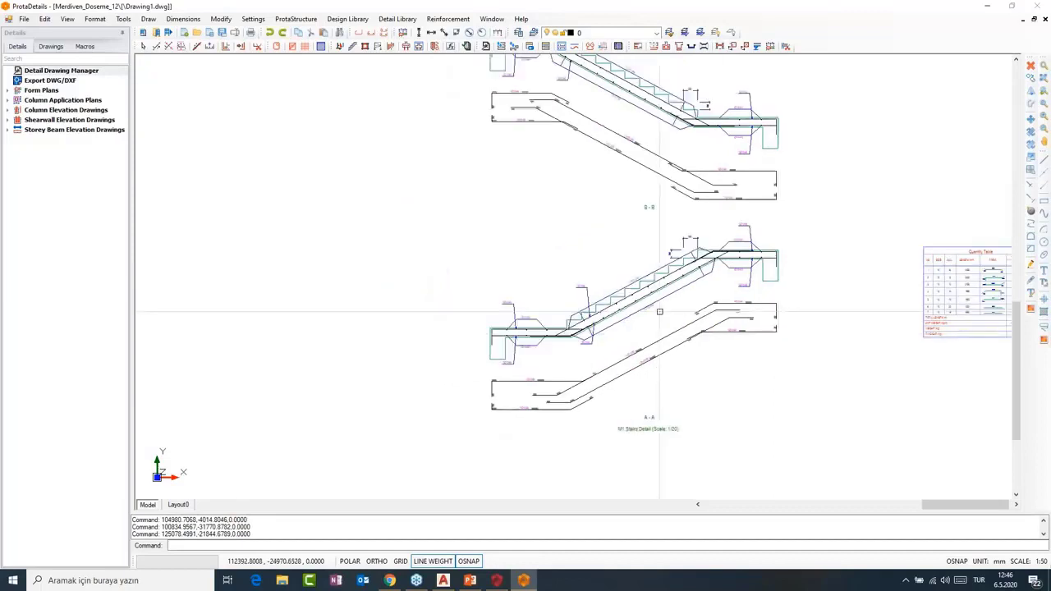
scroll(660, 311, down, 1)
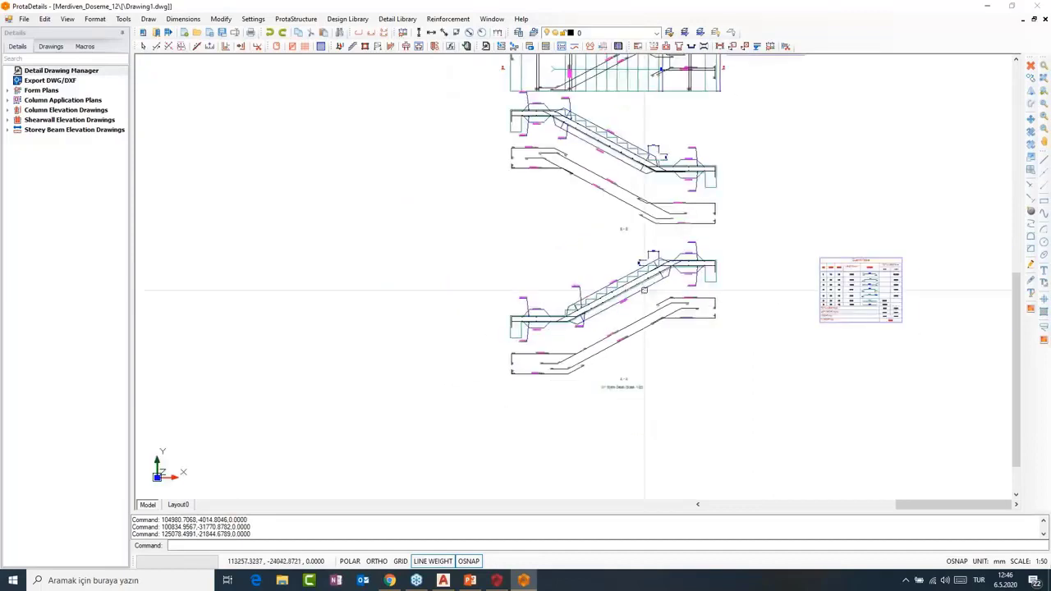
scroll(645, 290, up, 1)
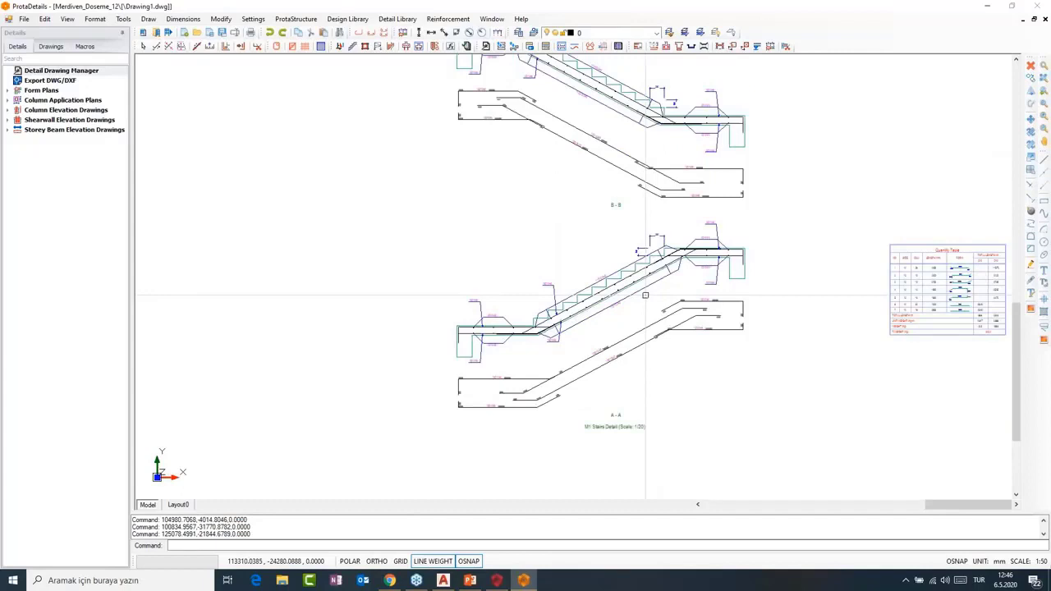
scroll(655, 303, down, 2)
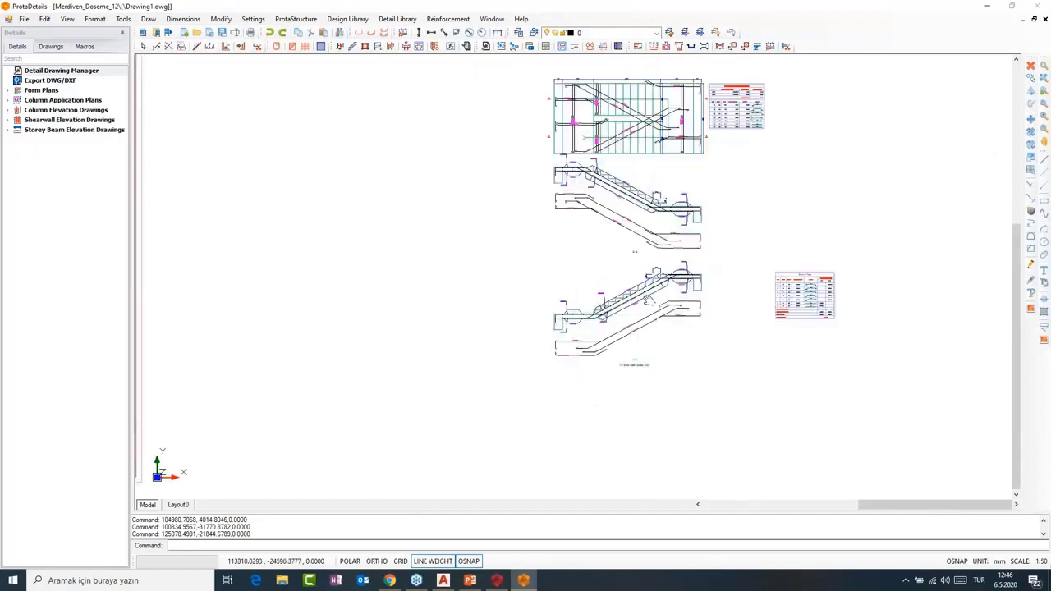
middle_drag(647, 301, 486, 360)
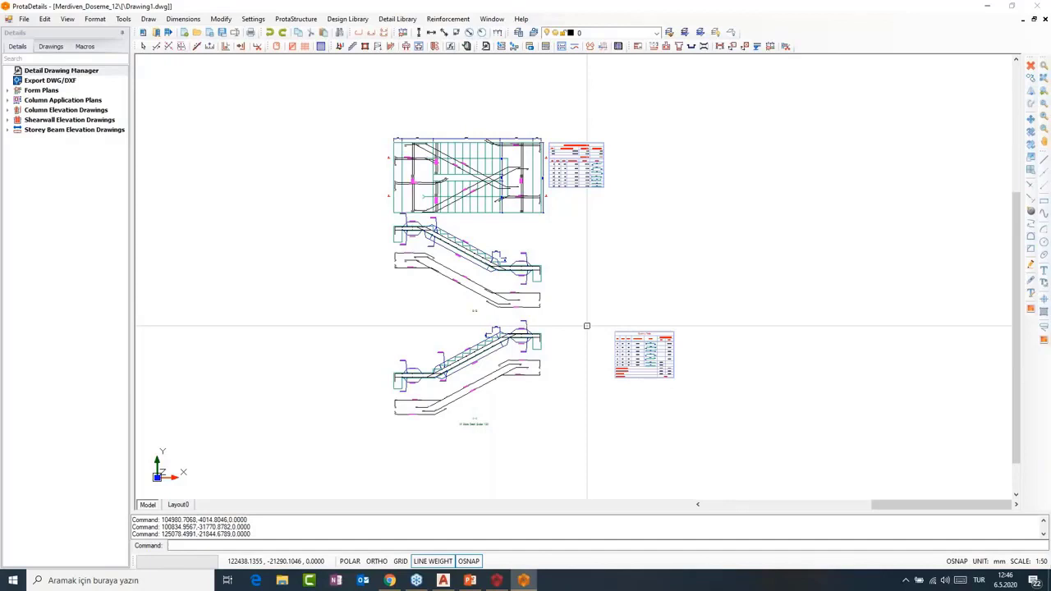
middle_drag(587, 326, 593, 320)
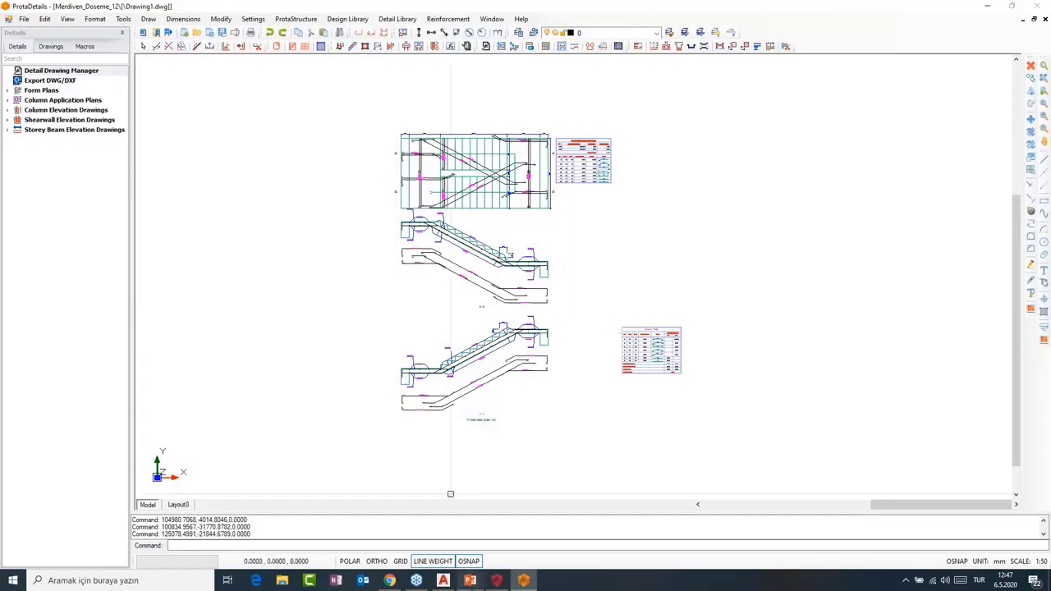
click(470, 581)
key(alt+Tab)
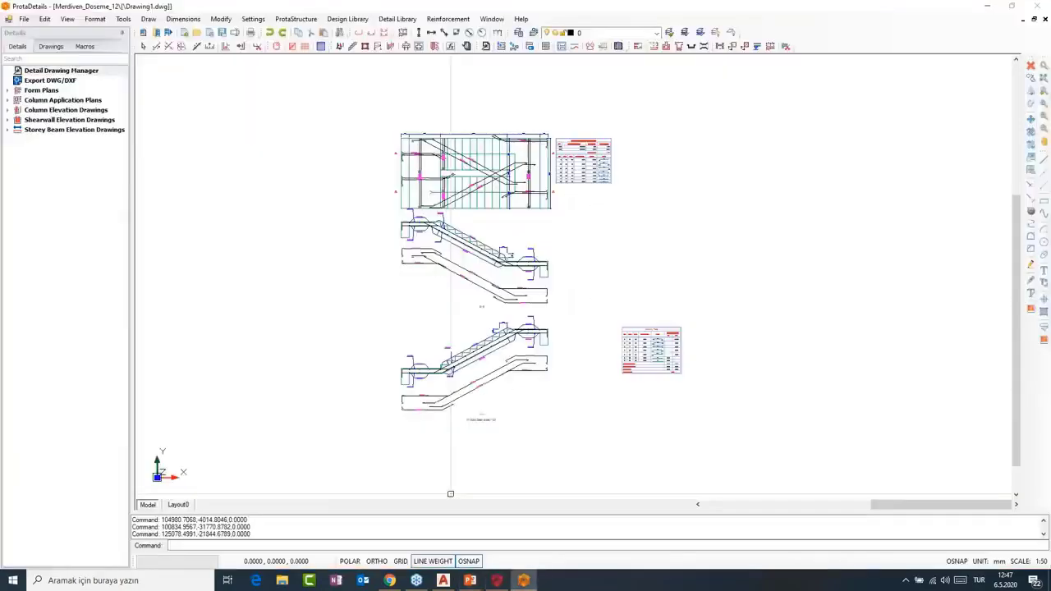